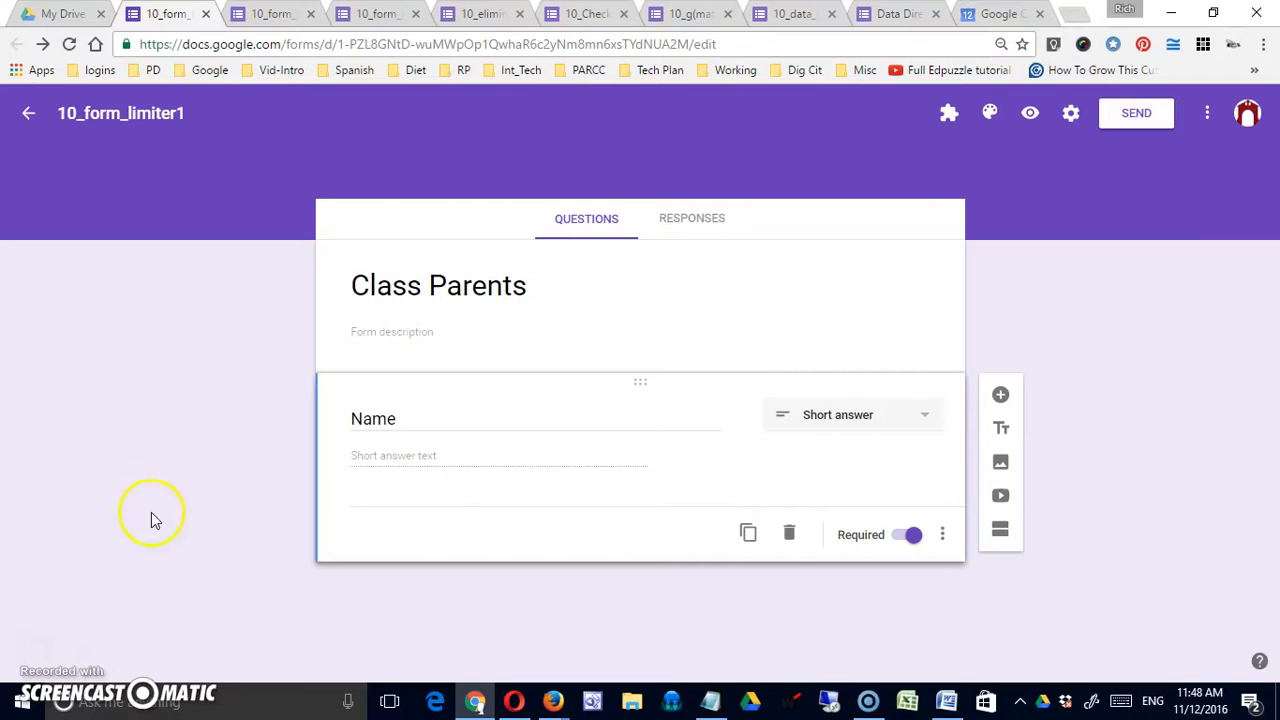
Step: Turn off accepting responses for the Class Parents form, turn it back on, and return to the form's questions
left_click(712, 226)
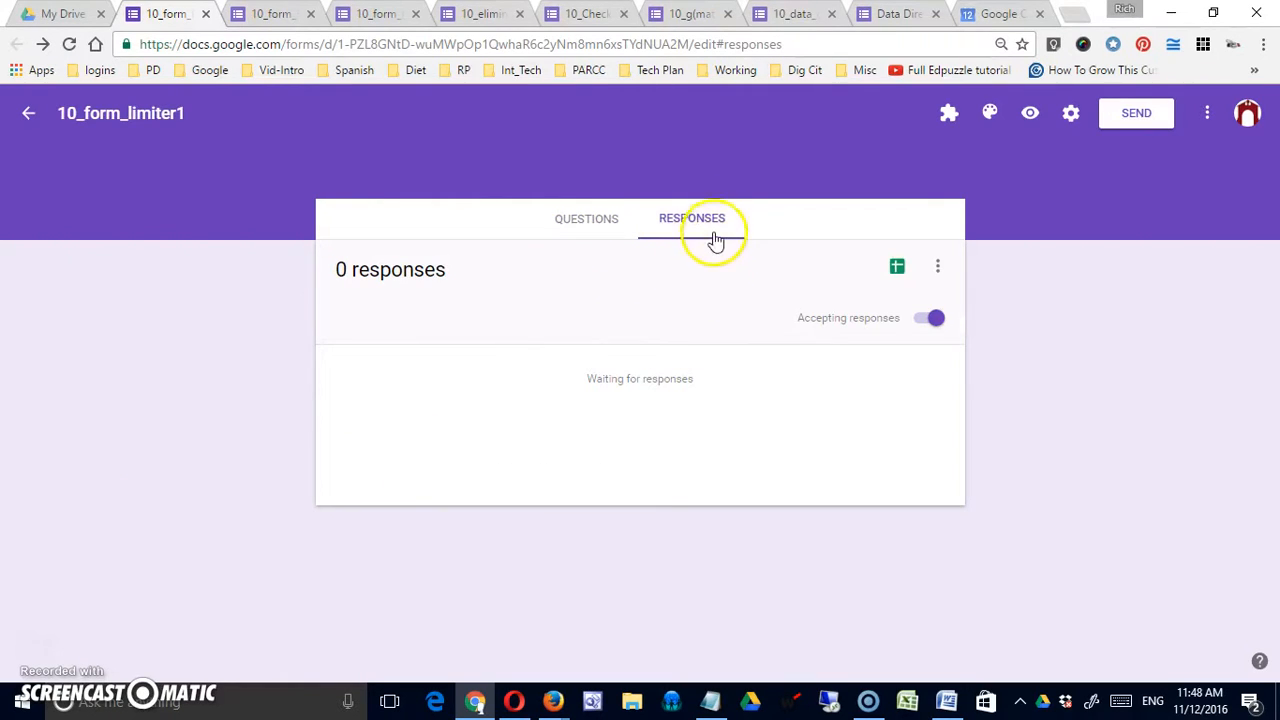
left_click(928, 322)
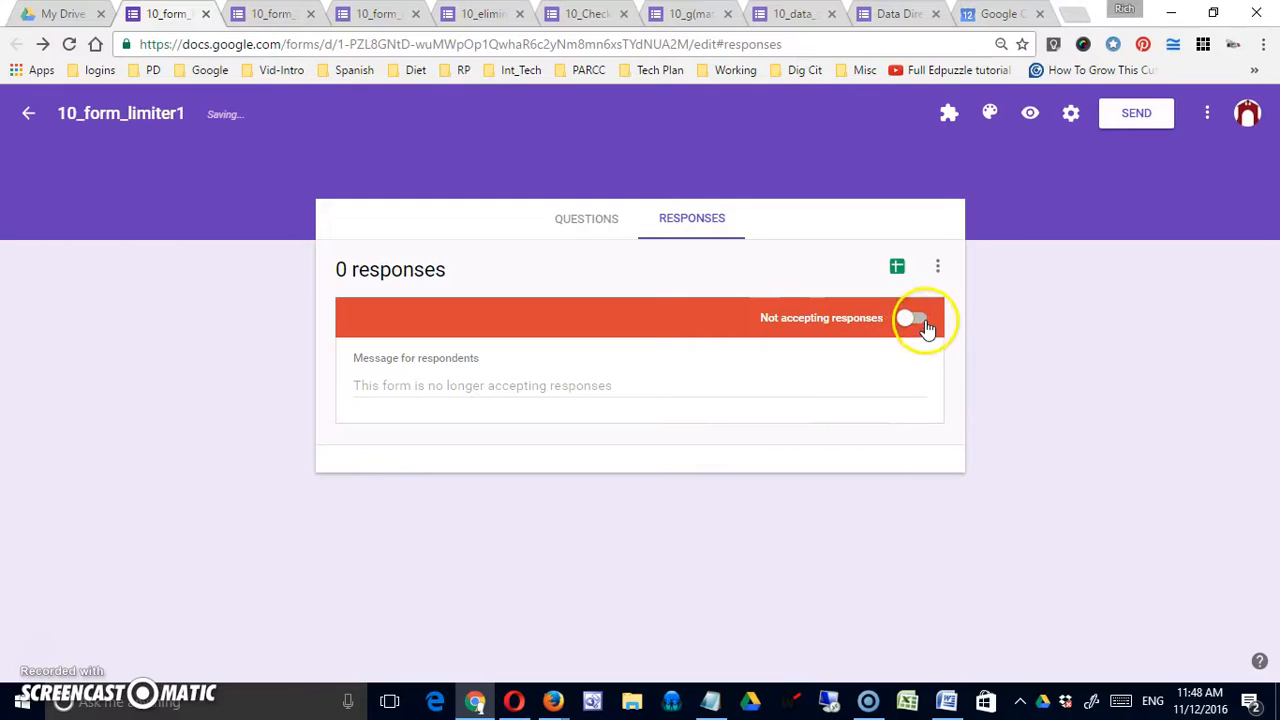
left_click(922, 322)
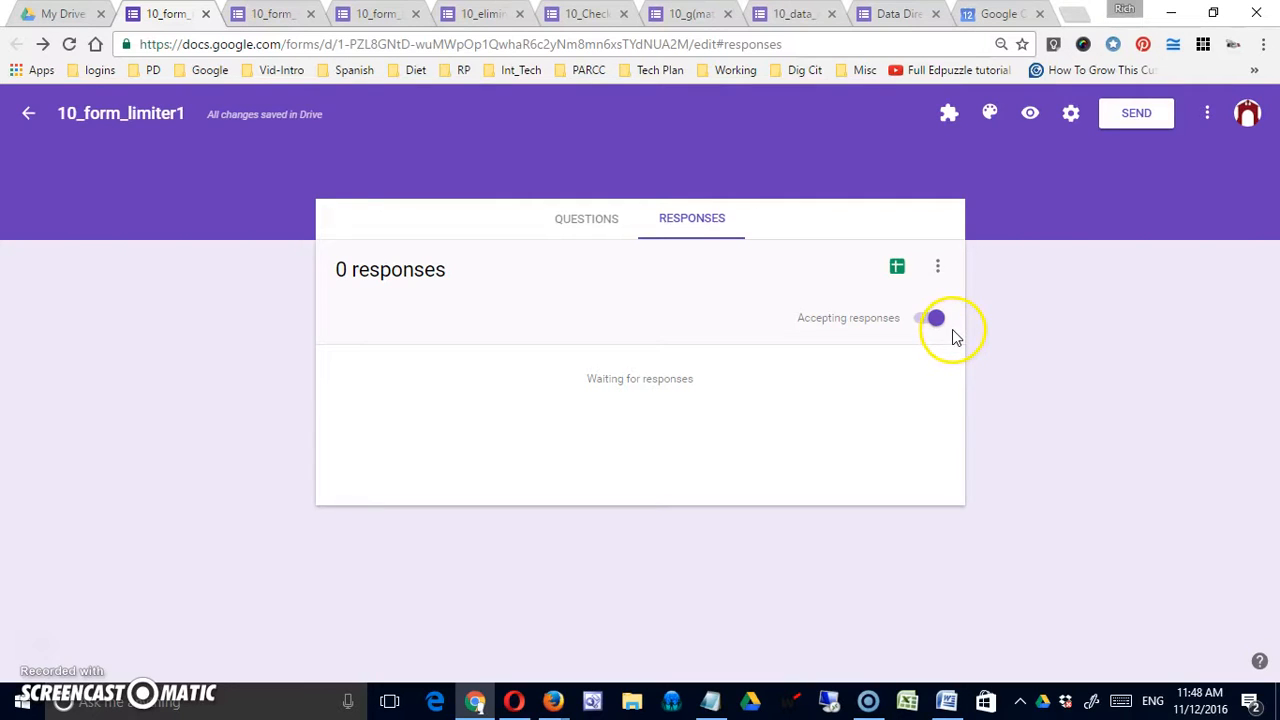
left_click(590, 219)
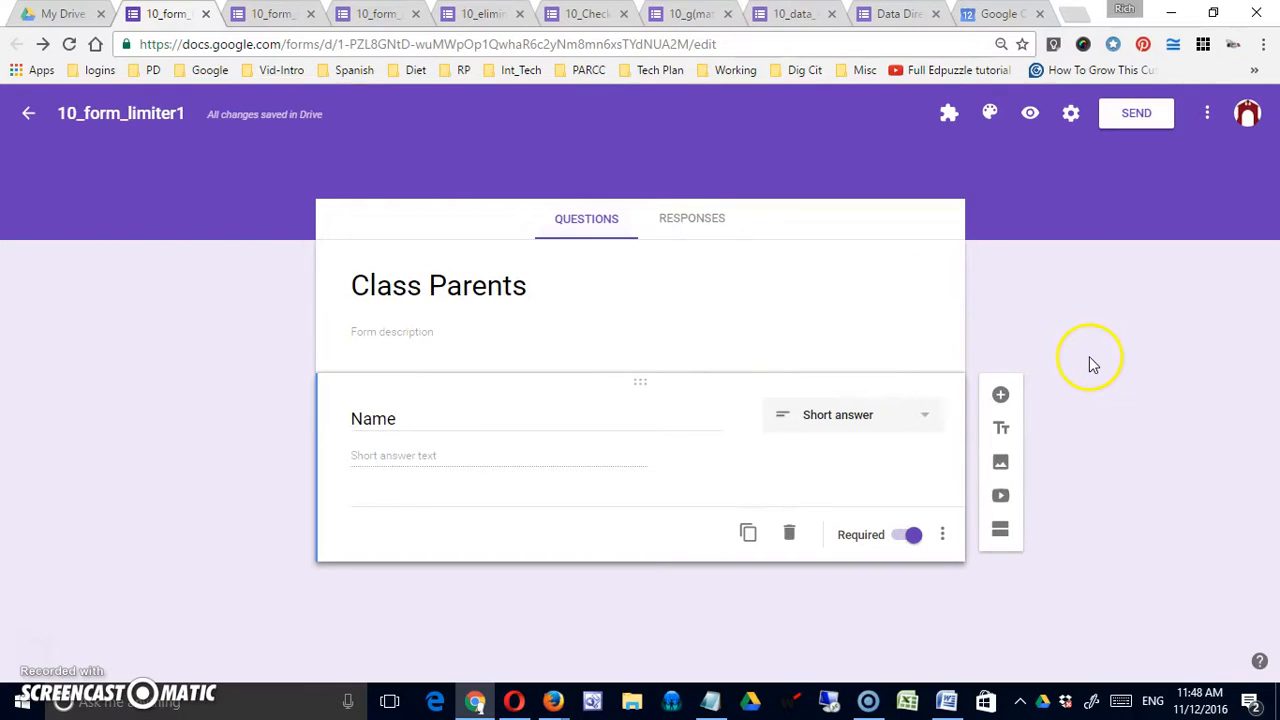
Step: Open the formLimiter add-on's limit settings for the Class Parents form and set the limit type to date and time
left_click(945, 116)
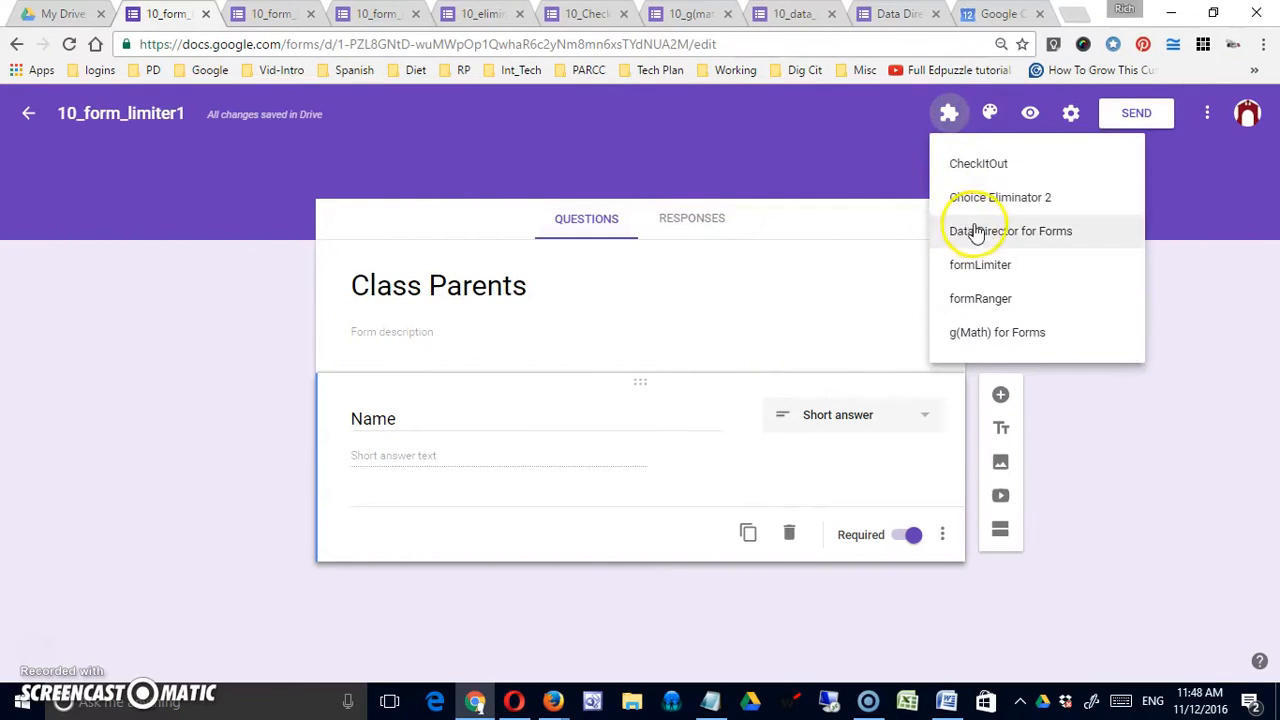
left_click(985, 264)
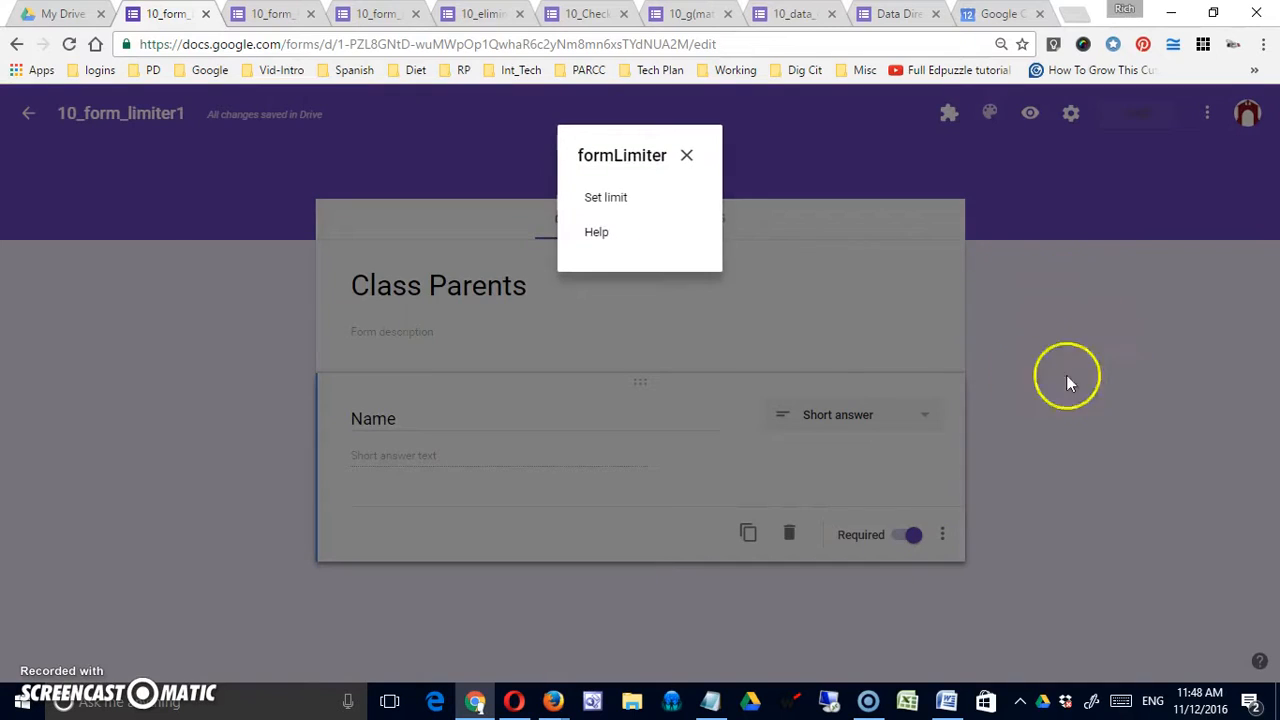
left_click(610, 204)
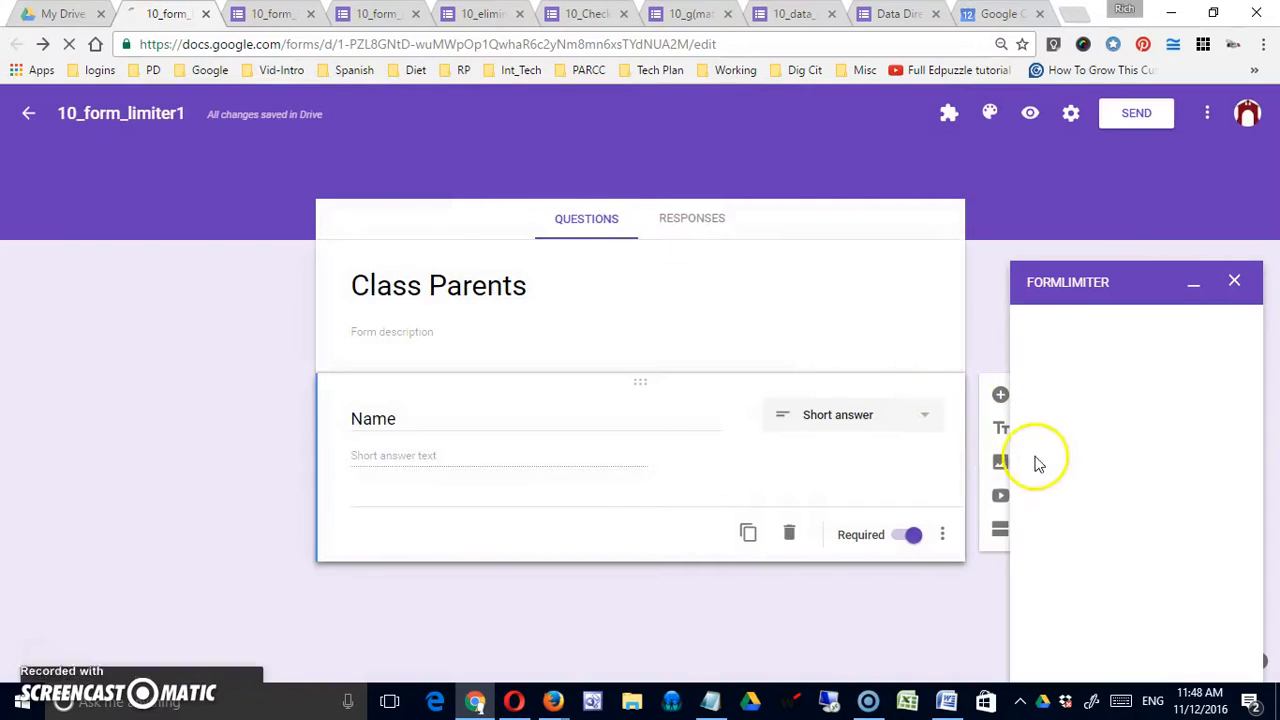
left_click(1182, 355)
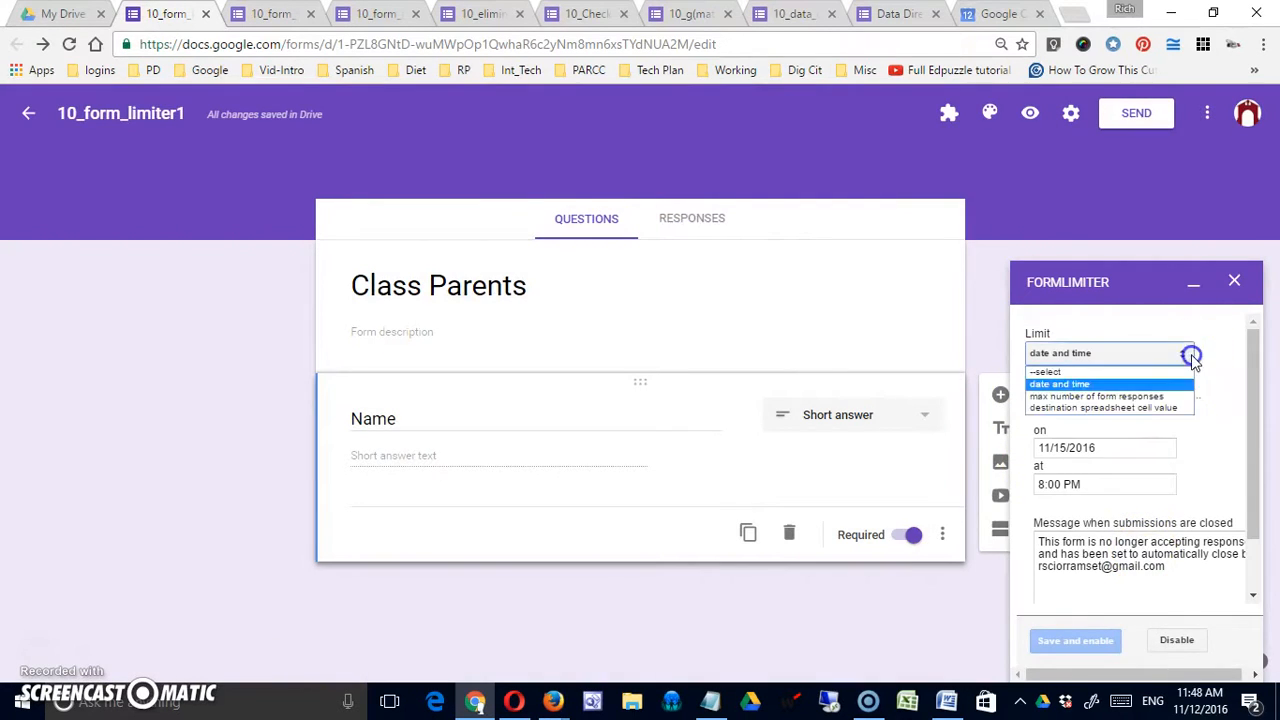
left_click(1134, 372)
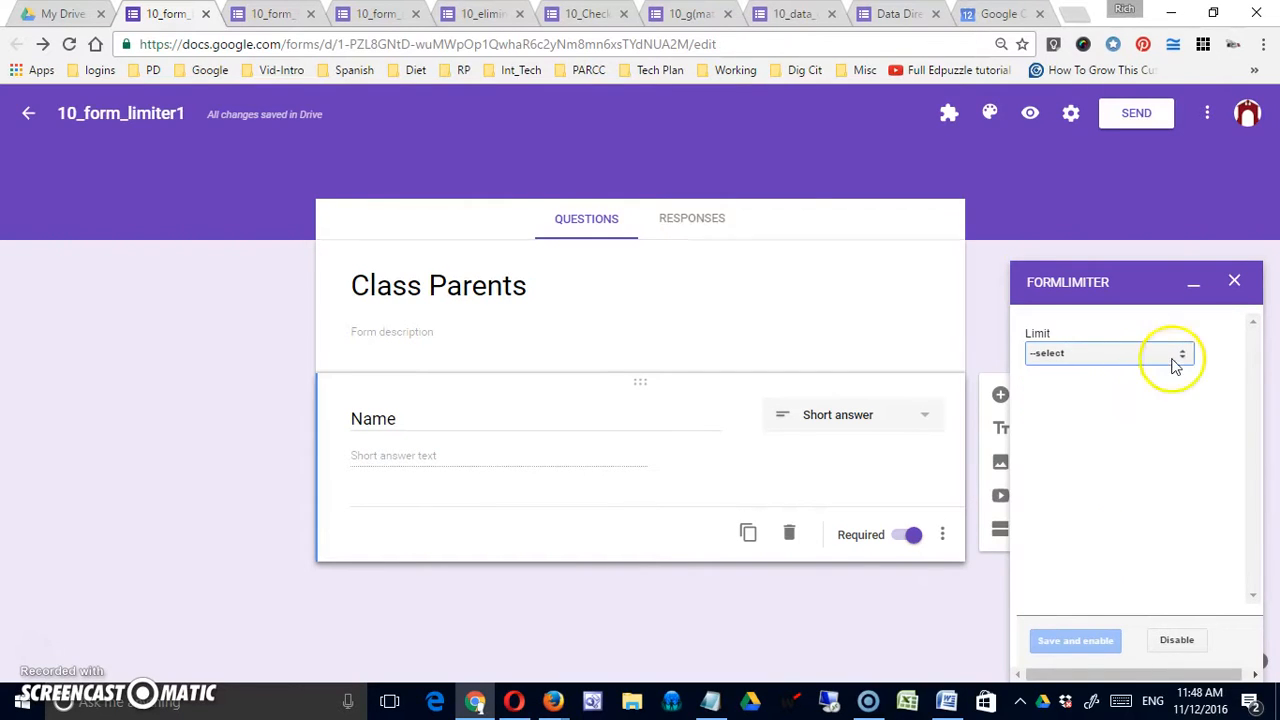
left_click(1171, 356)
left_click(1122, 384)
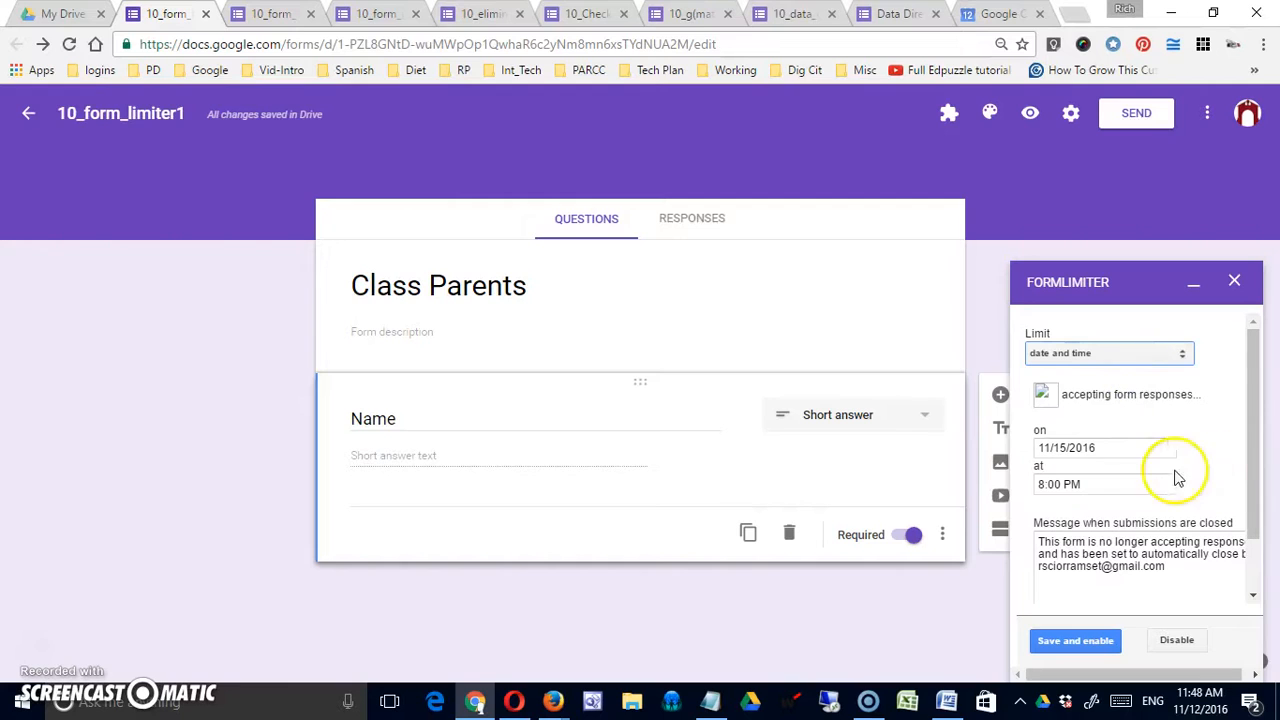
Step: Have the form owner emailed when submissions are closed, then save and enable the date and time limit and close formLimiter
left_click(1097, 451)
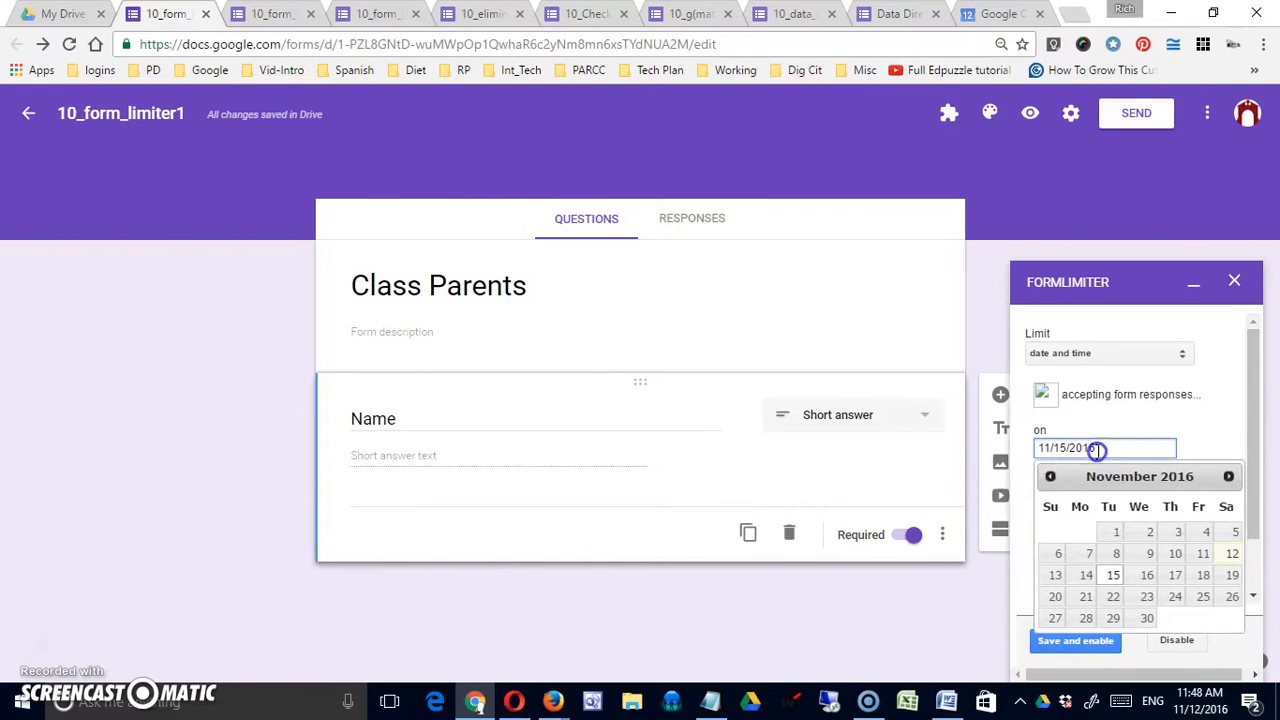
left_click(1229, 443)
scroll(1229, 434, "down", 1)
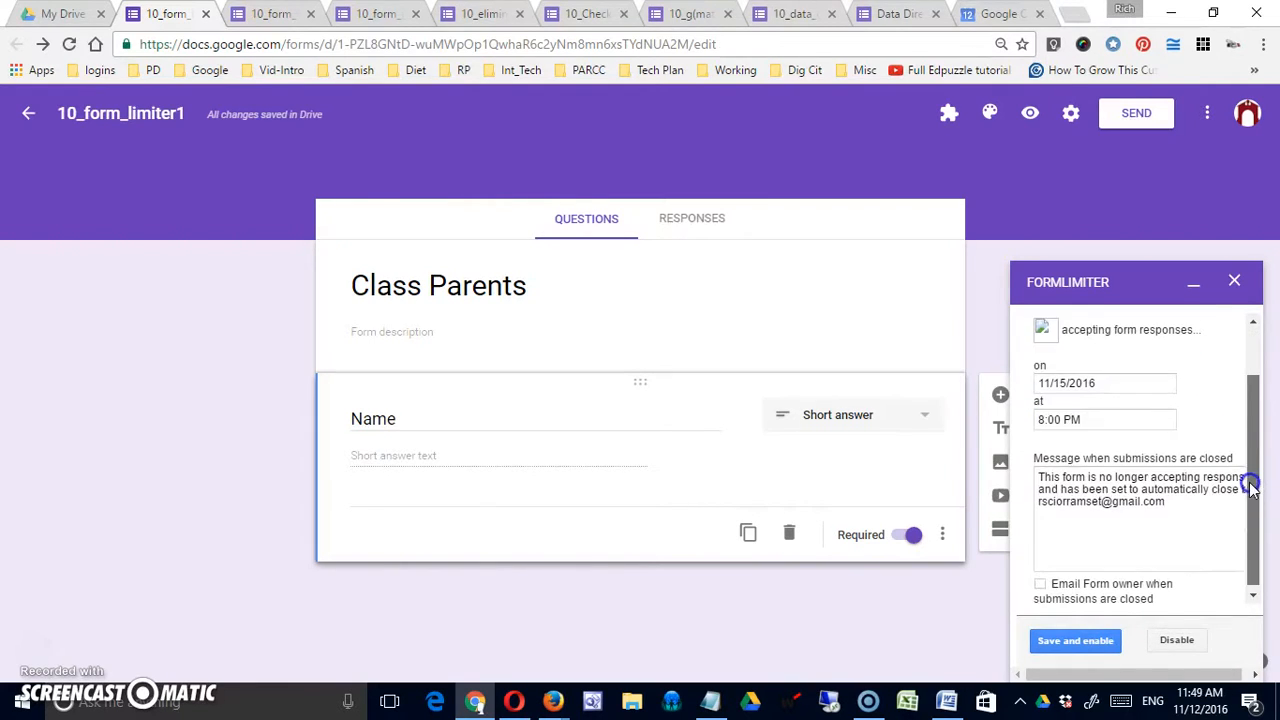
left_click_drag(1165, 502, 1108, 503)
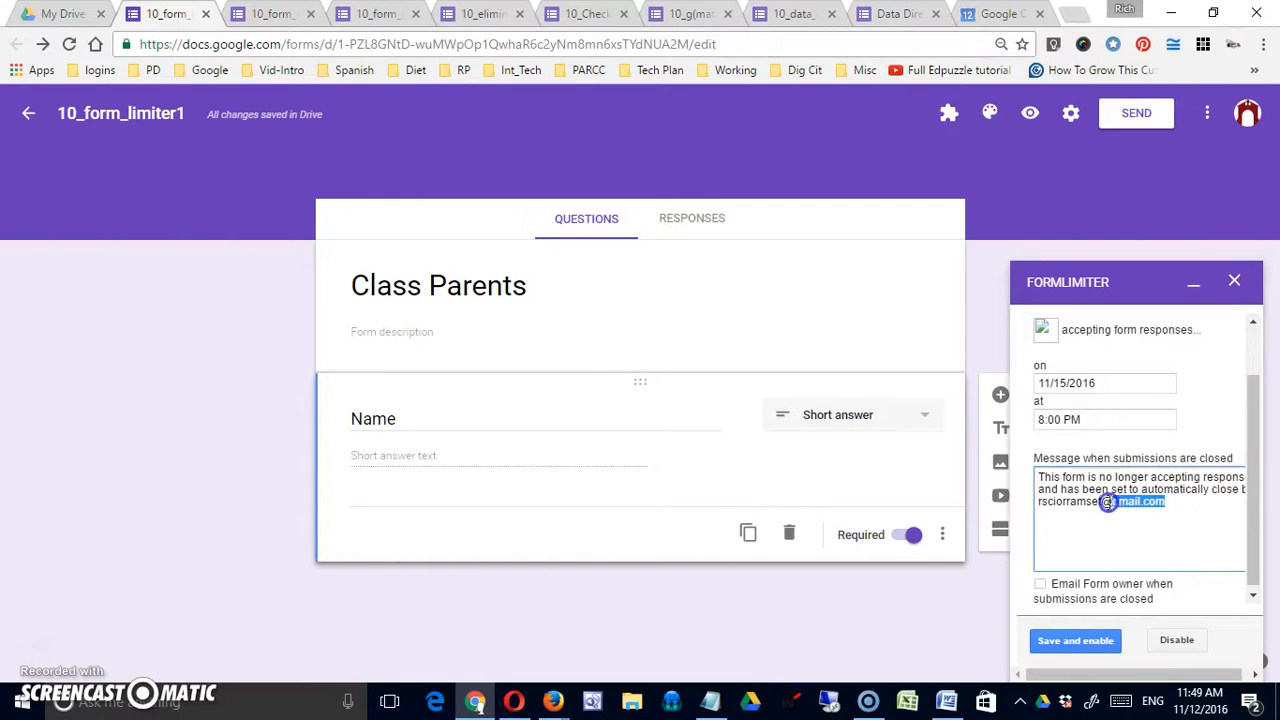
left_click_drag(1016, 498, 1023, 474)
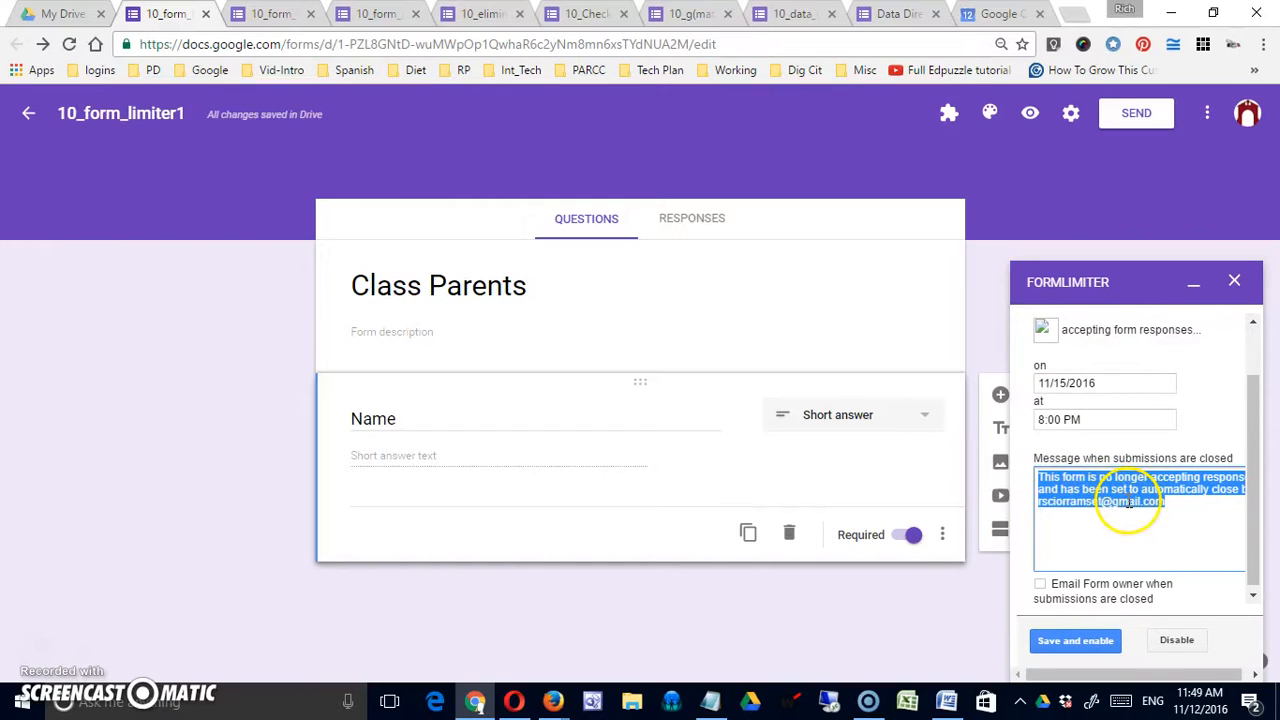
left_click(1040, 584)
left_click_drag(1252, 545, 1252, 587)
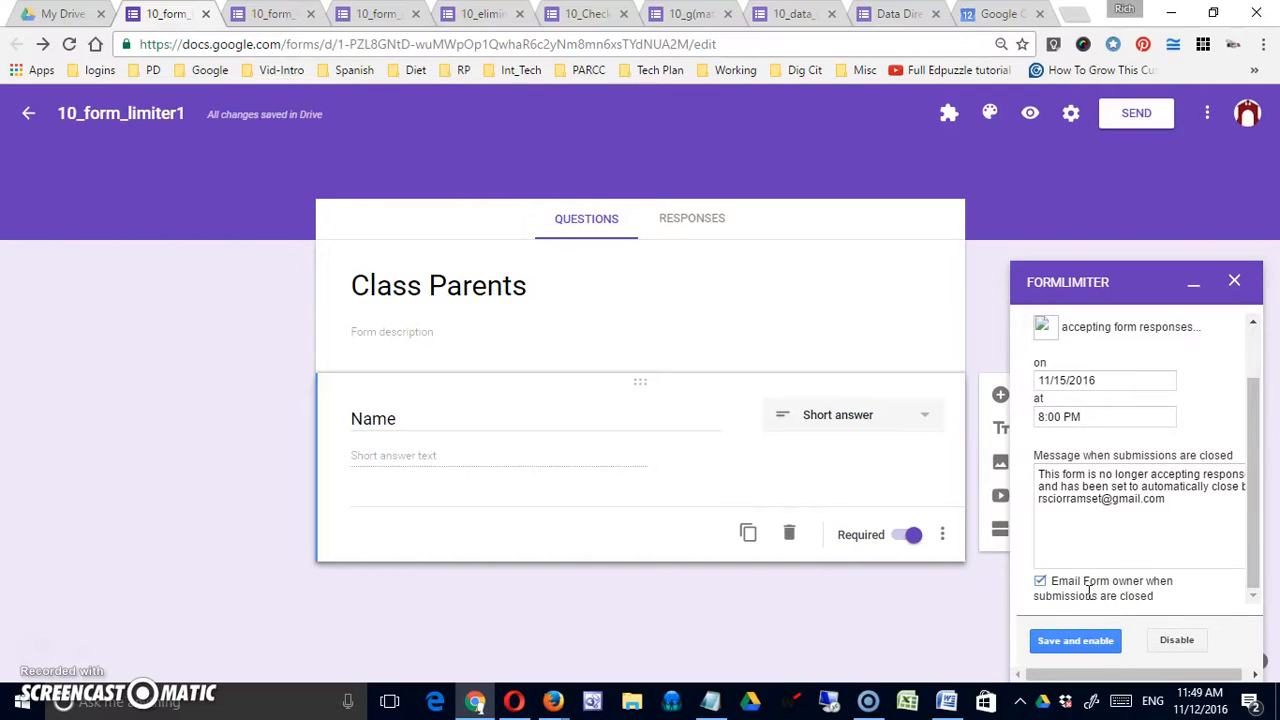
left_click(1087, 645)
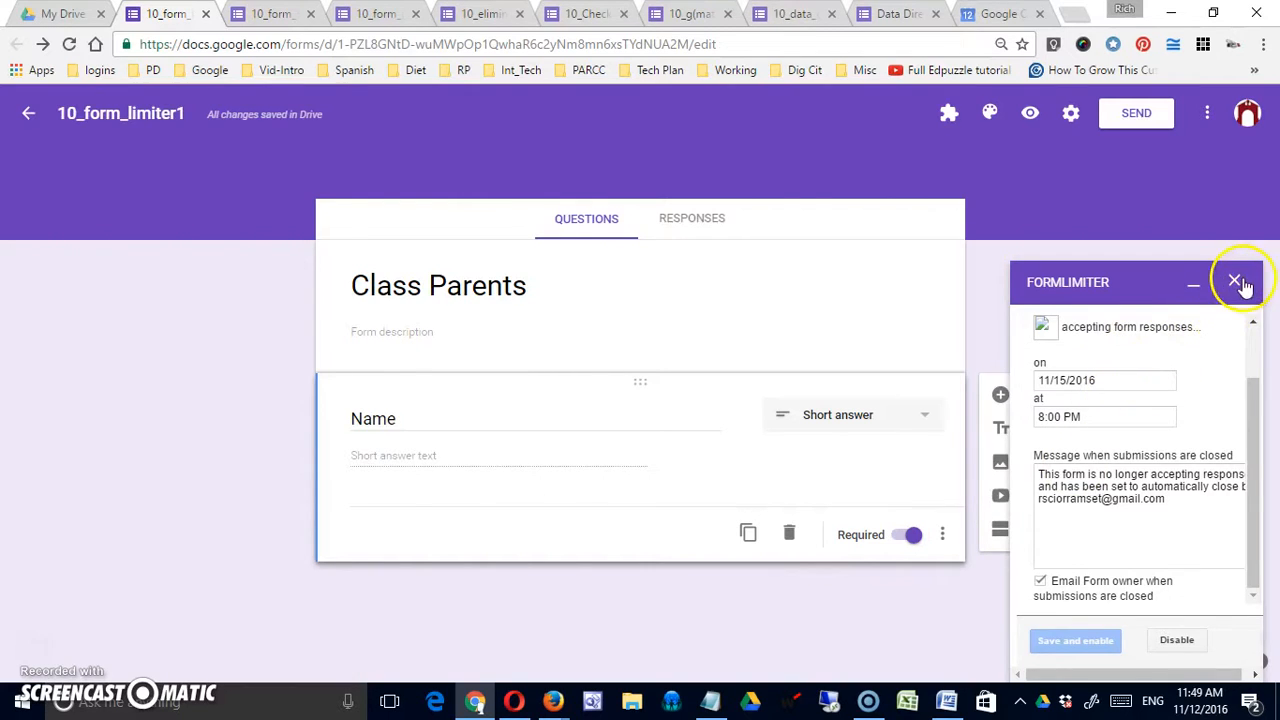
left_click(1236, 282)
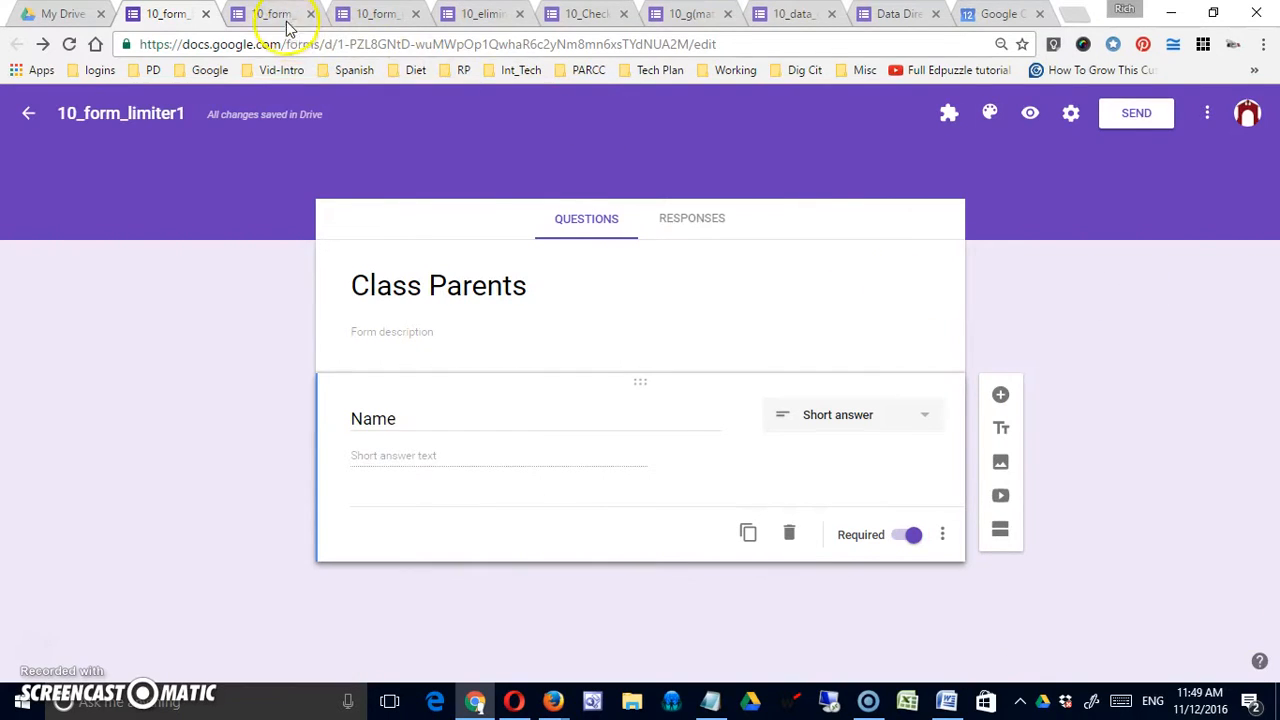
Step: Switch to the 10_form_limiter2 form and set its formLimiter limit type to max number of form responses
left_click(285, 20)
left_click(1112, 354)
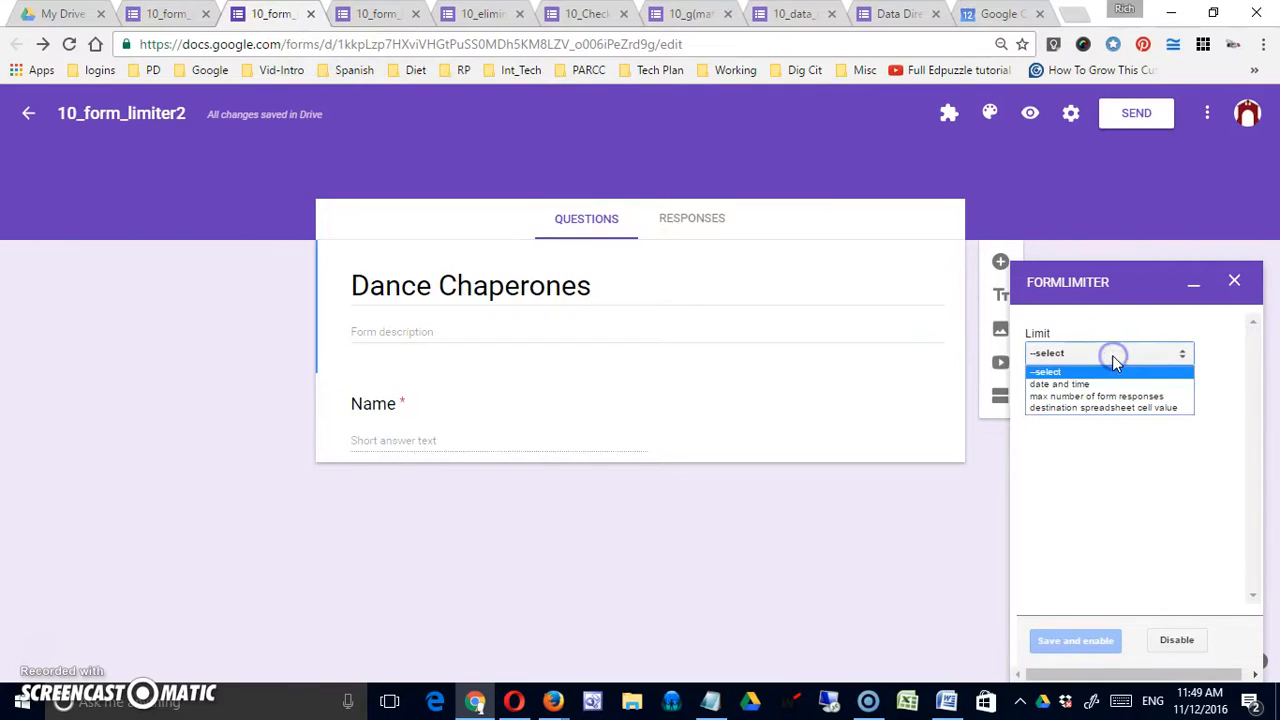
left_click(1085, 385)
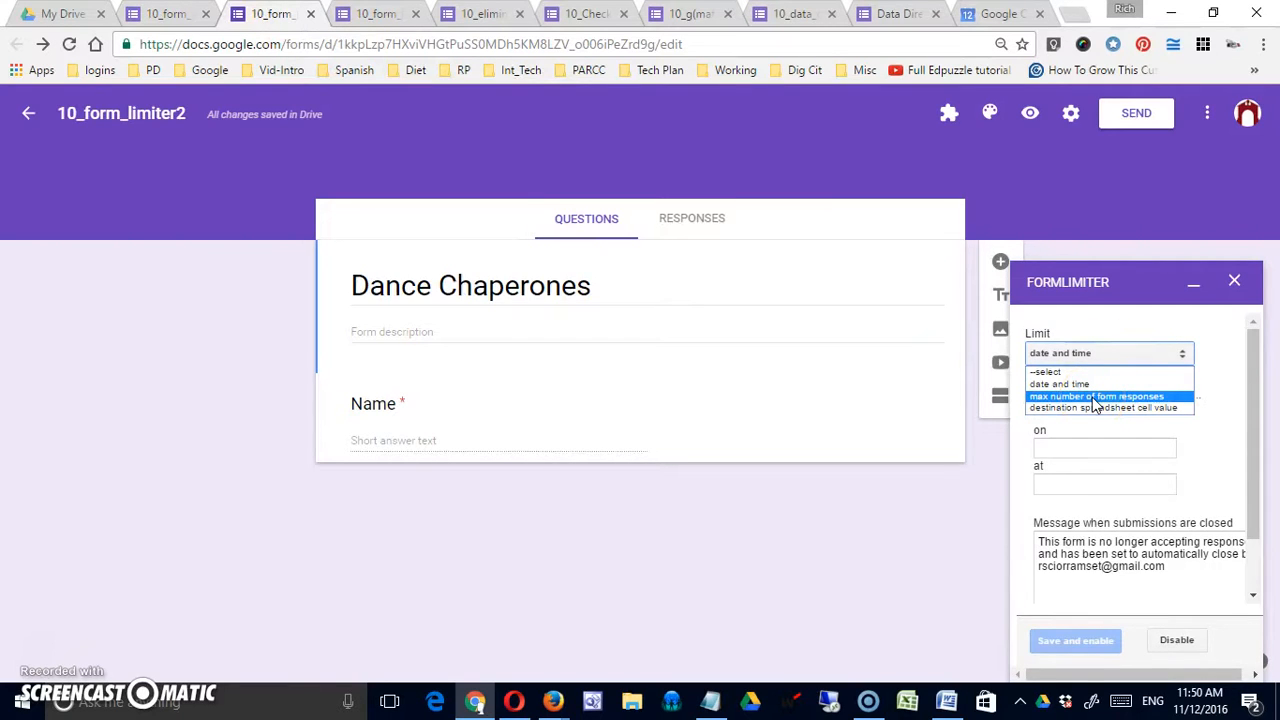
left_click(1095, 397)
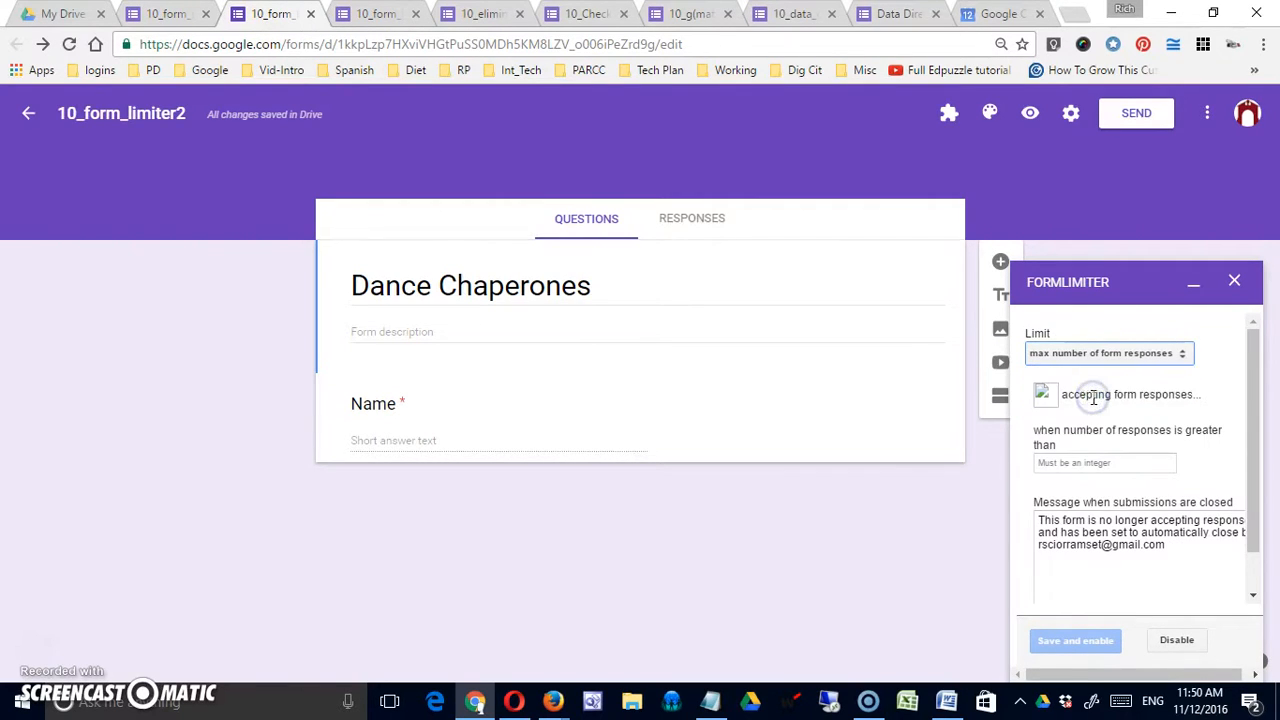
Step: Set the Dance Chaperones form to stop accepting responses when the number of responses is greater than 9
left_click(1072, 466)
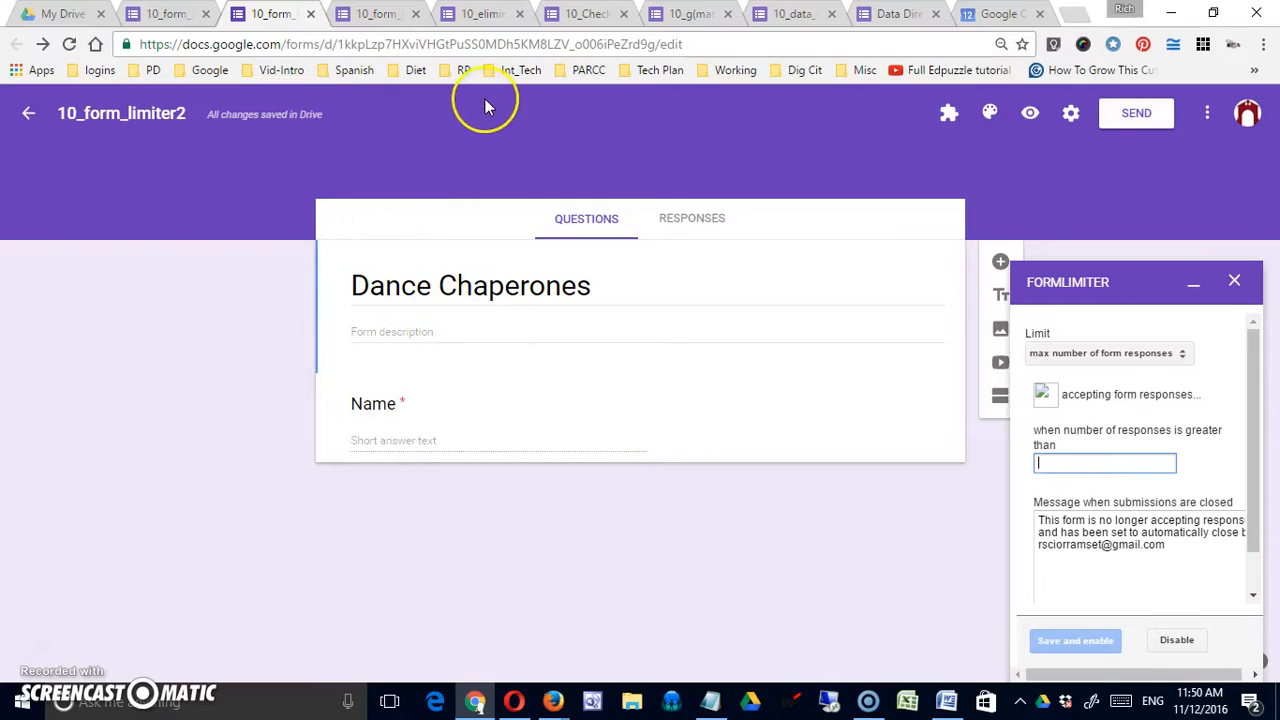
type("1")
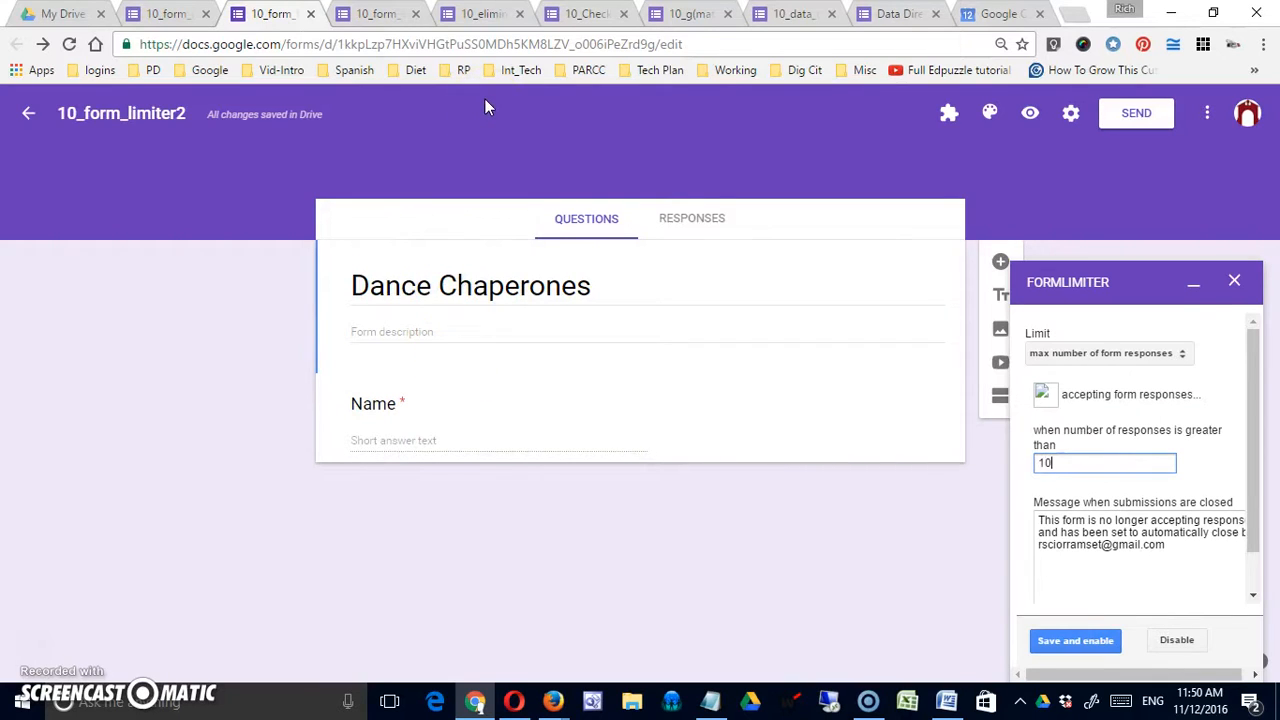
type("0")
key("BackSpace")
key("BackSpace")
type("9")
Step: Turn on the form owner's closing e-mail for Dance Chaperones, then save and enable the response-count limit and close formLimiter
left_click_drag(1262, 500, 1266, 552)
left_click(1110, 413)
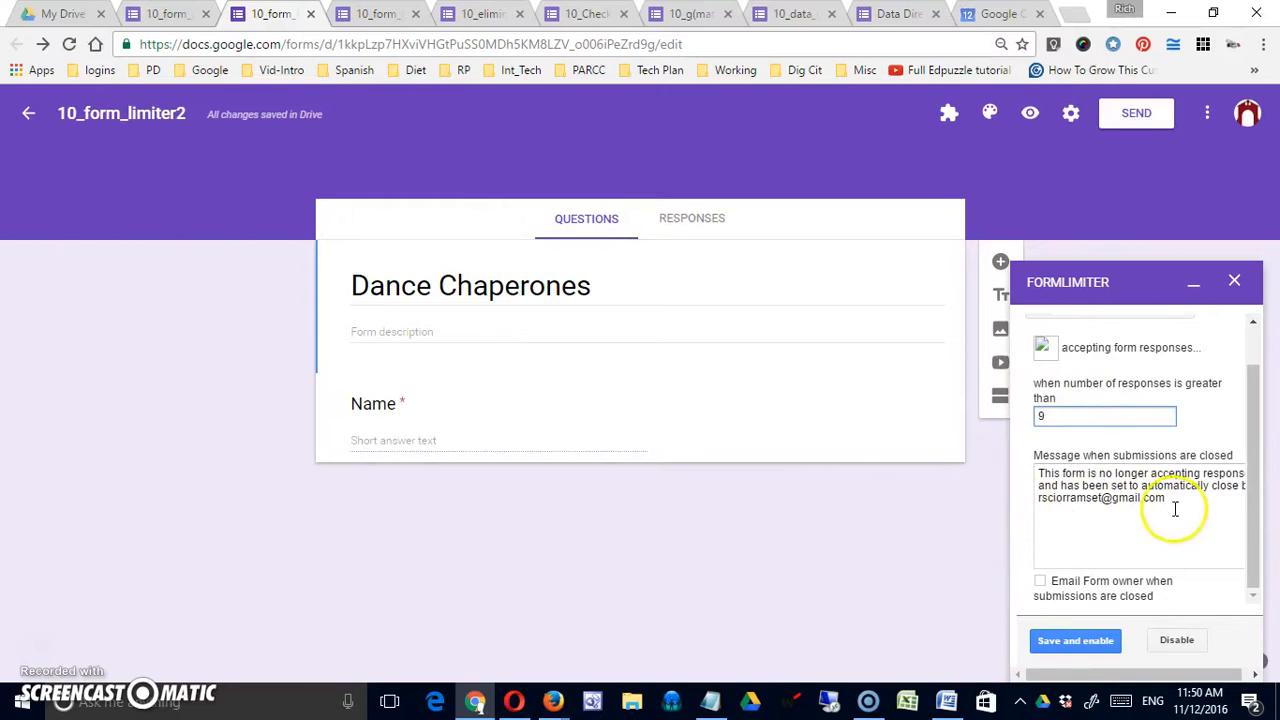
left_click_drag(1150, 509, 1000, 437)
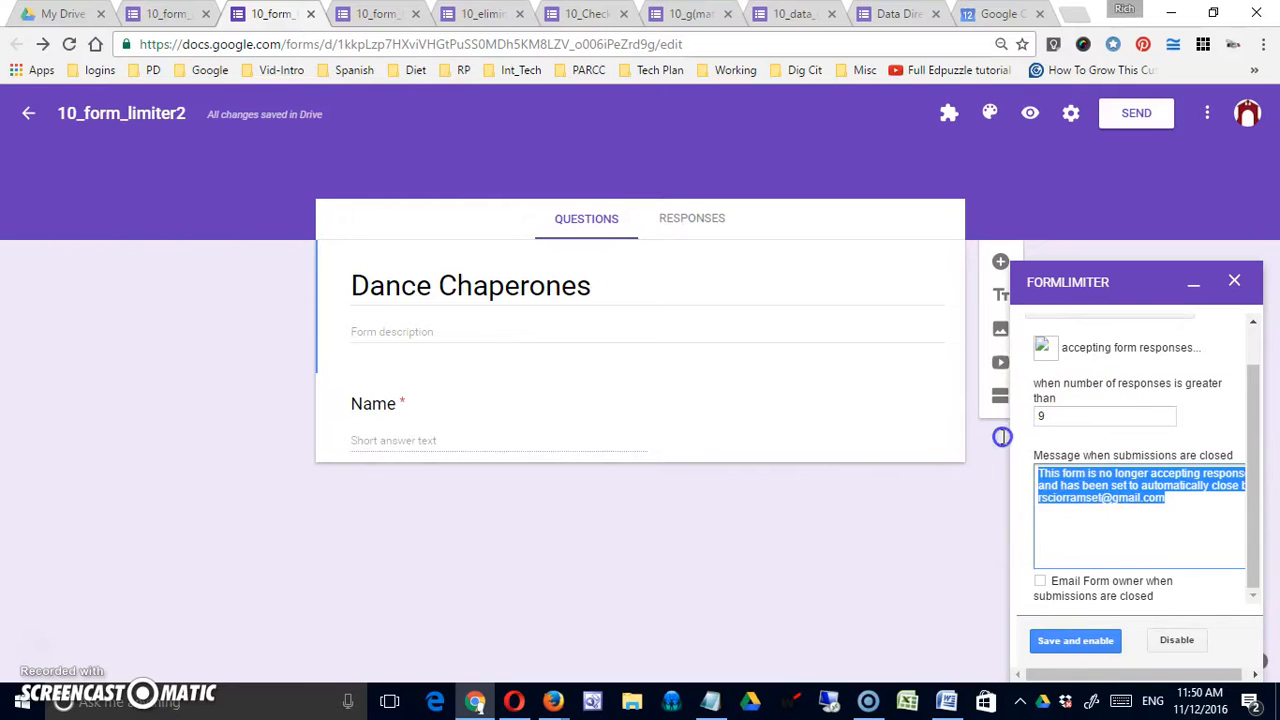
left_click(1040, 581)
left_click(1075, 641)
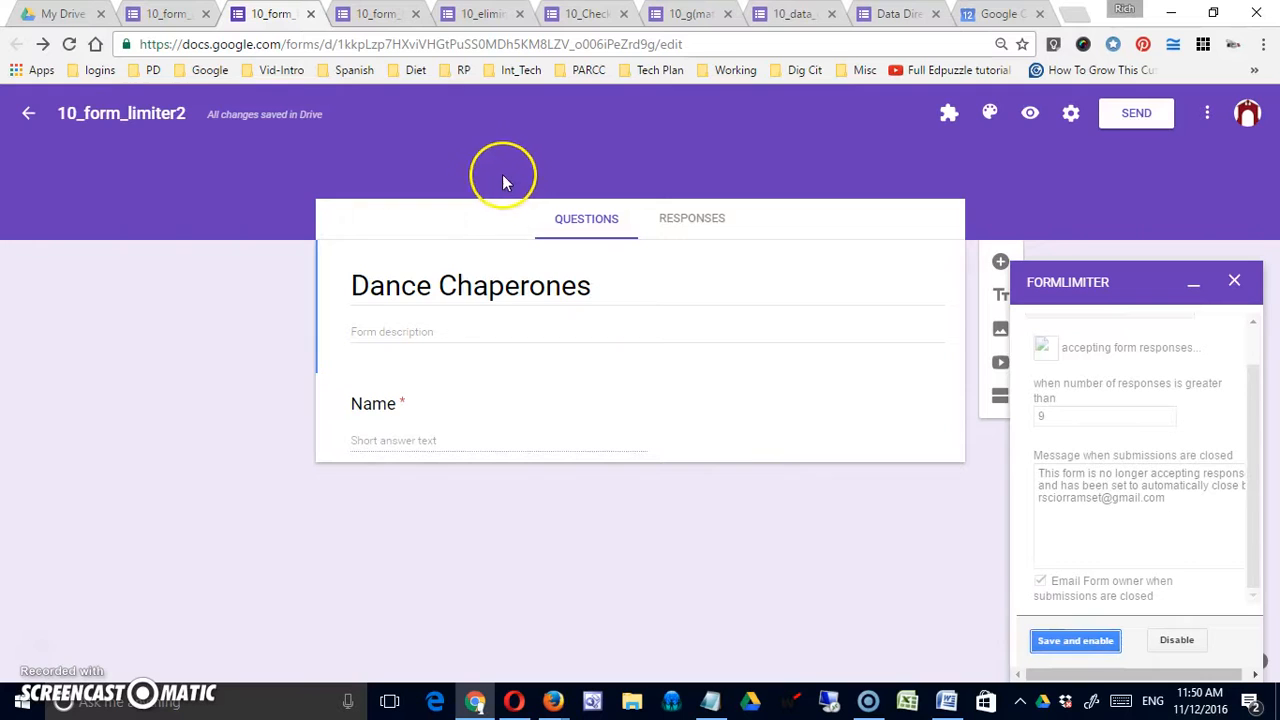
left_click(1236, 284)
Step: Switch to the 10_form_limiter3 form and set its formLimiter limit type to destination spreadsheet cell value
left_click(395, 20)
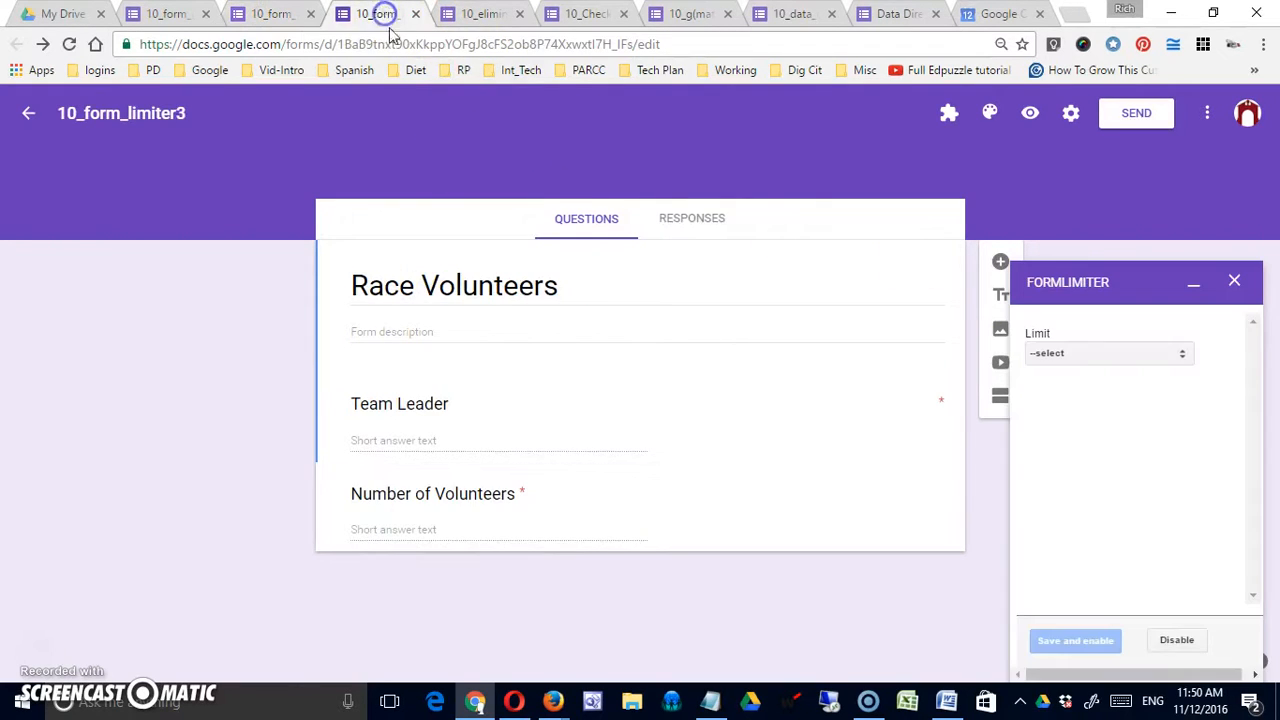
left_click(1181, 362)
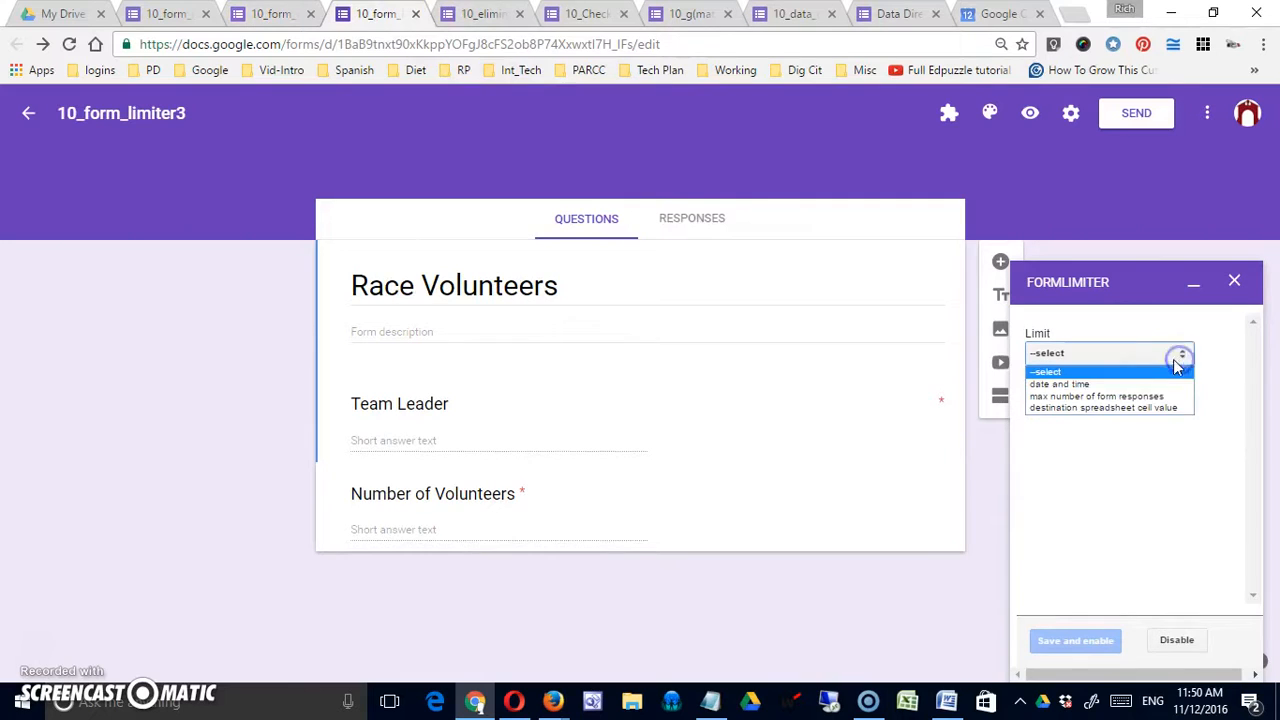
left_click(1132, 408)
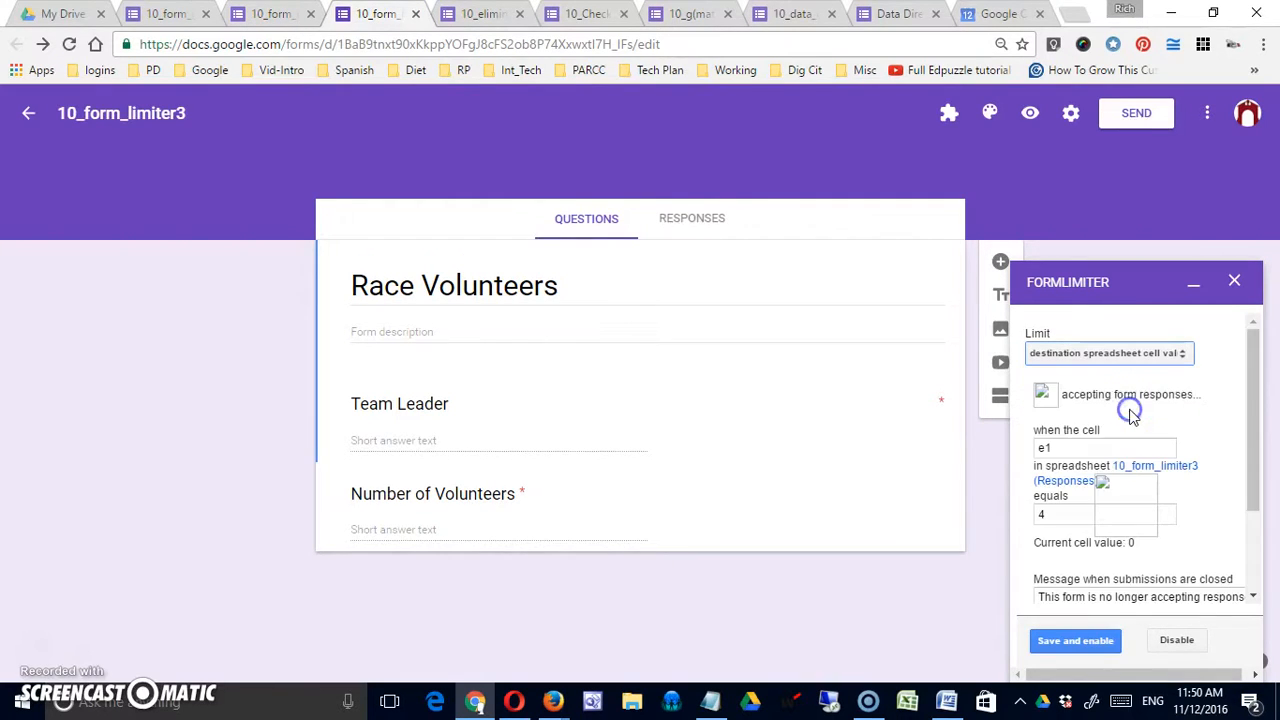
Step: Set the Race Volunteers form to stop accepting responses when cell e1 of its response spreadsheet equals 10
left_click(1064, 447)
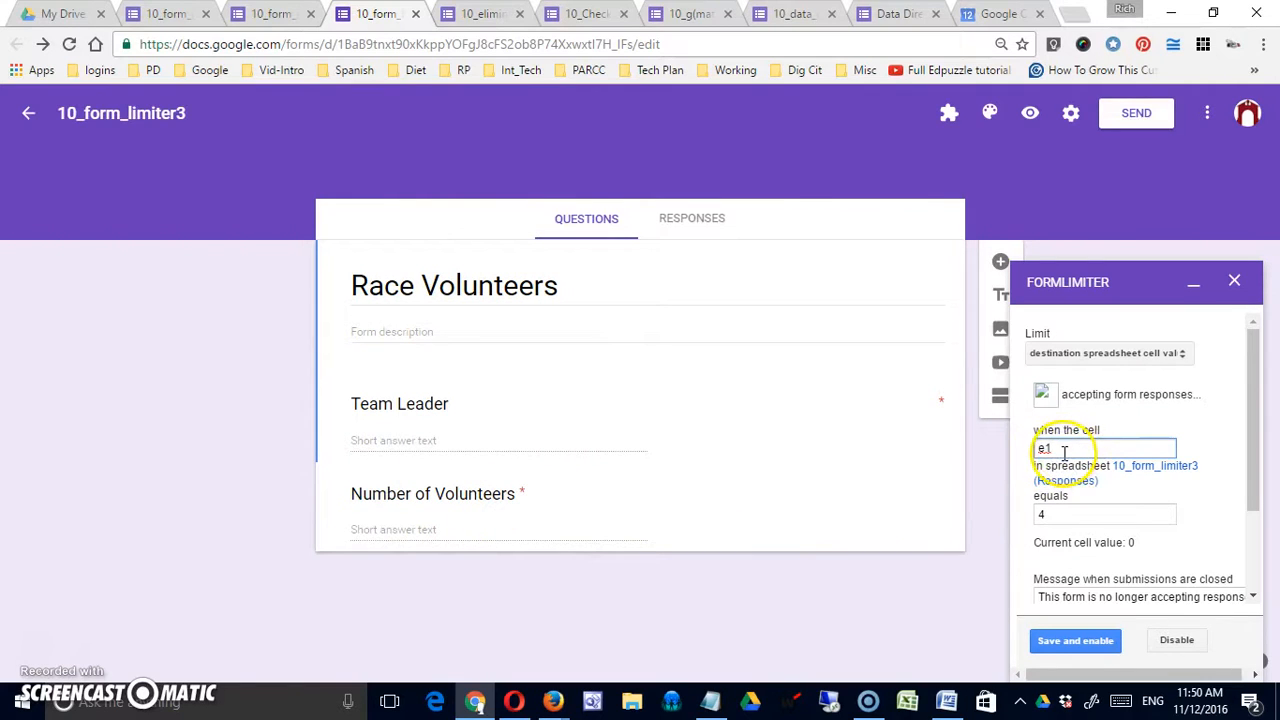
left_click_drag(1062, 517, 1024, 522)
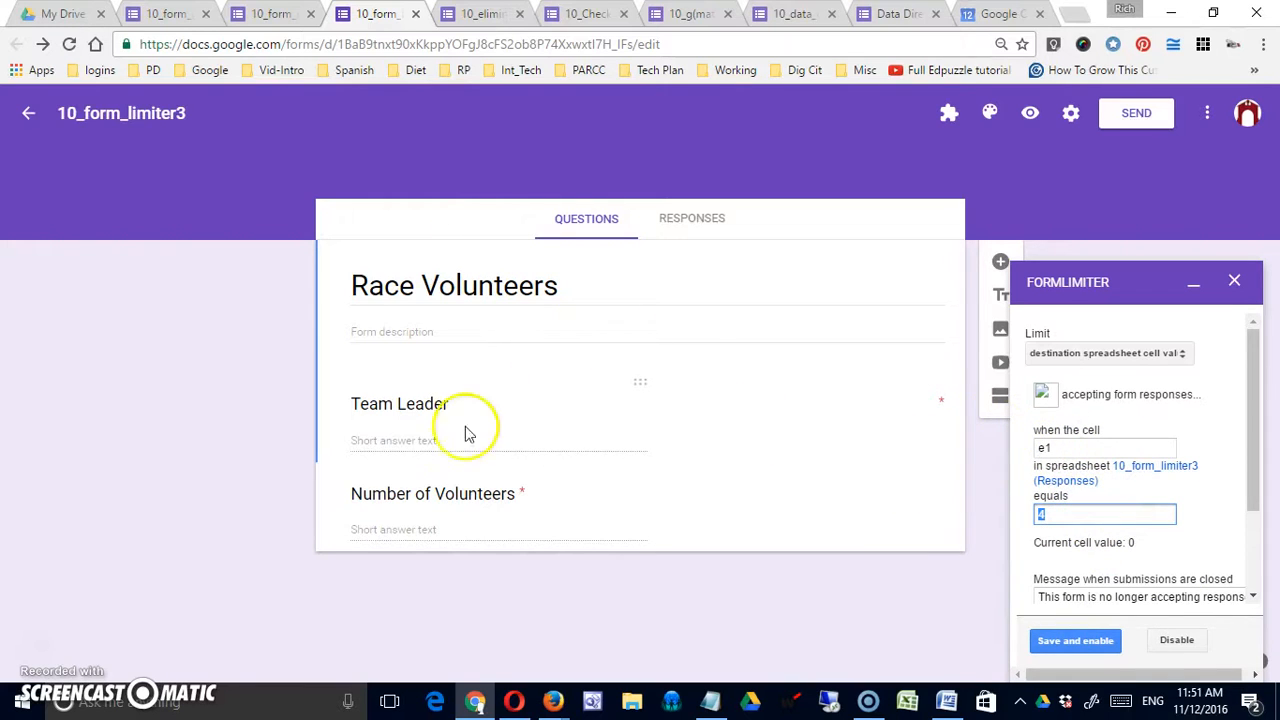
left_click(448, 536)
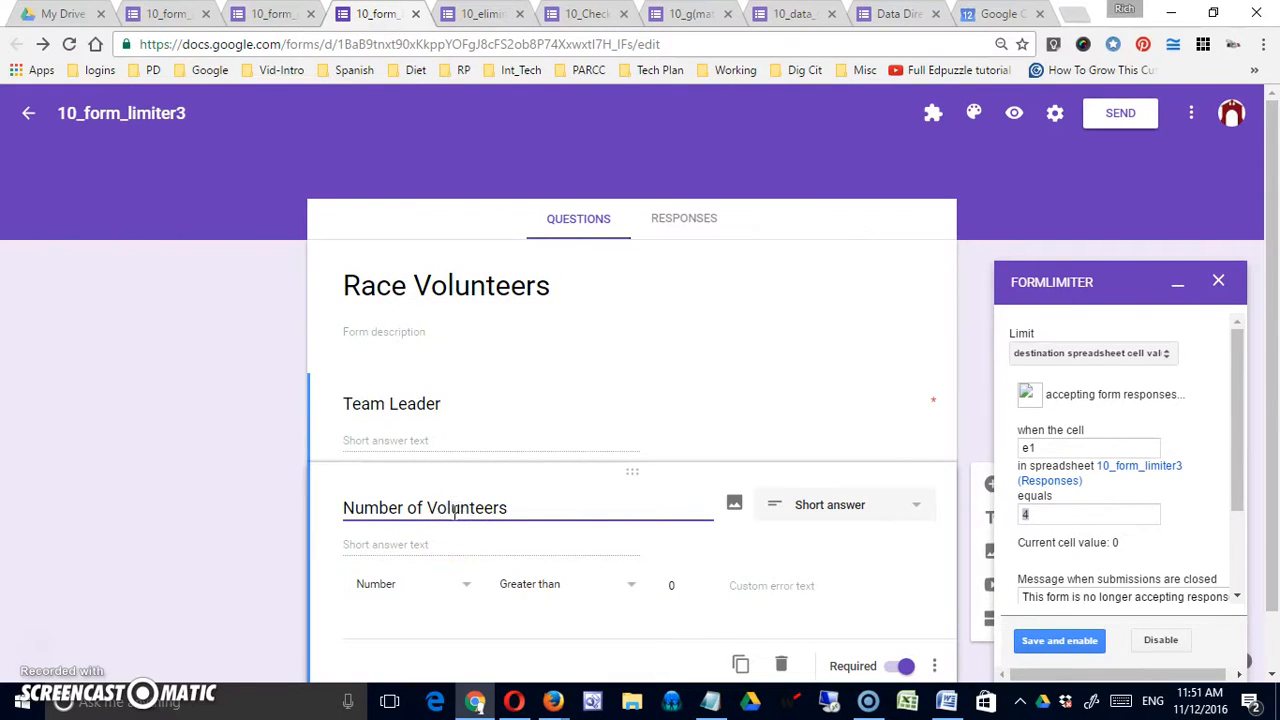
left_click(197, 504)
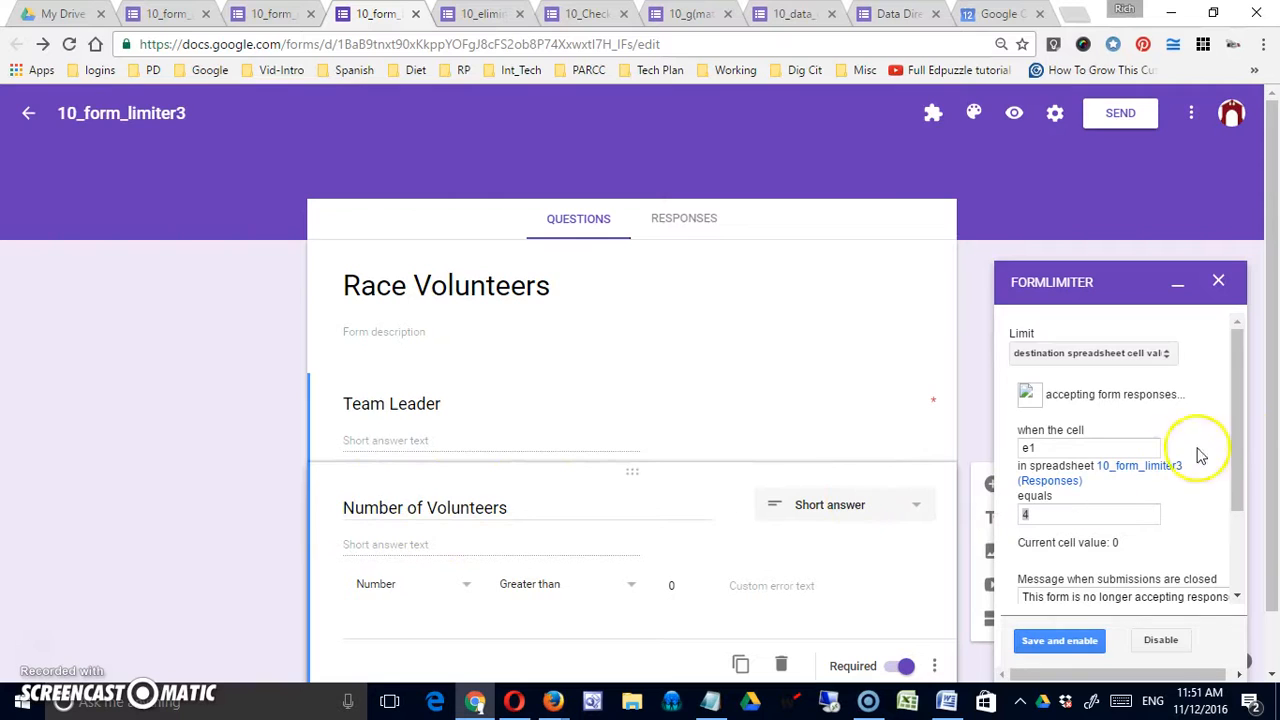
scroll(1240, 460, "down", 1)
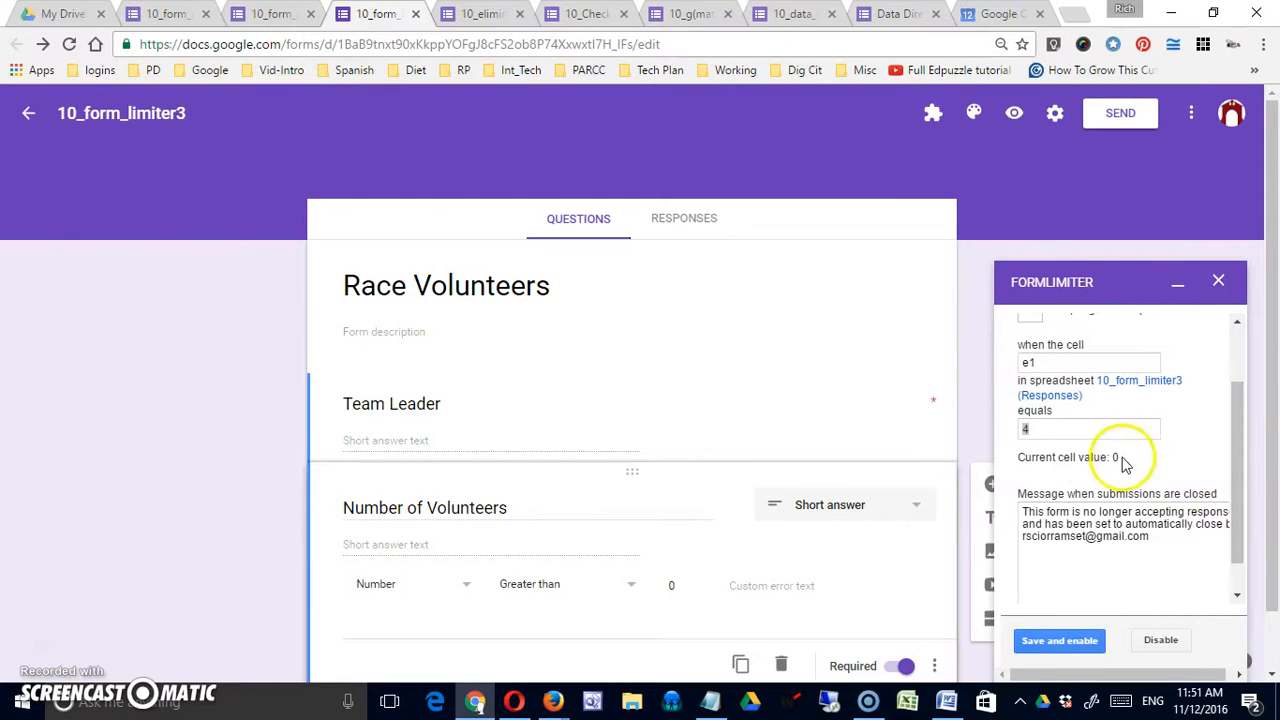
left_click_drag(1034, 431, 1010, 429)
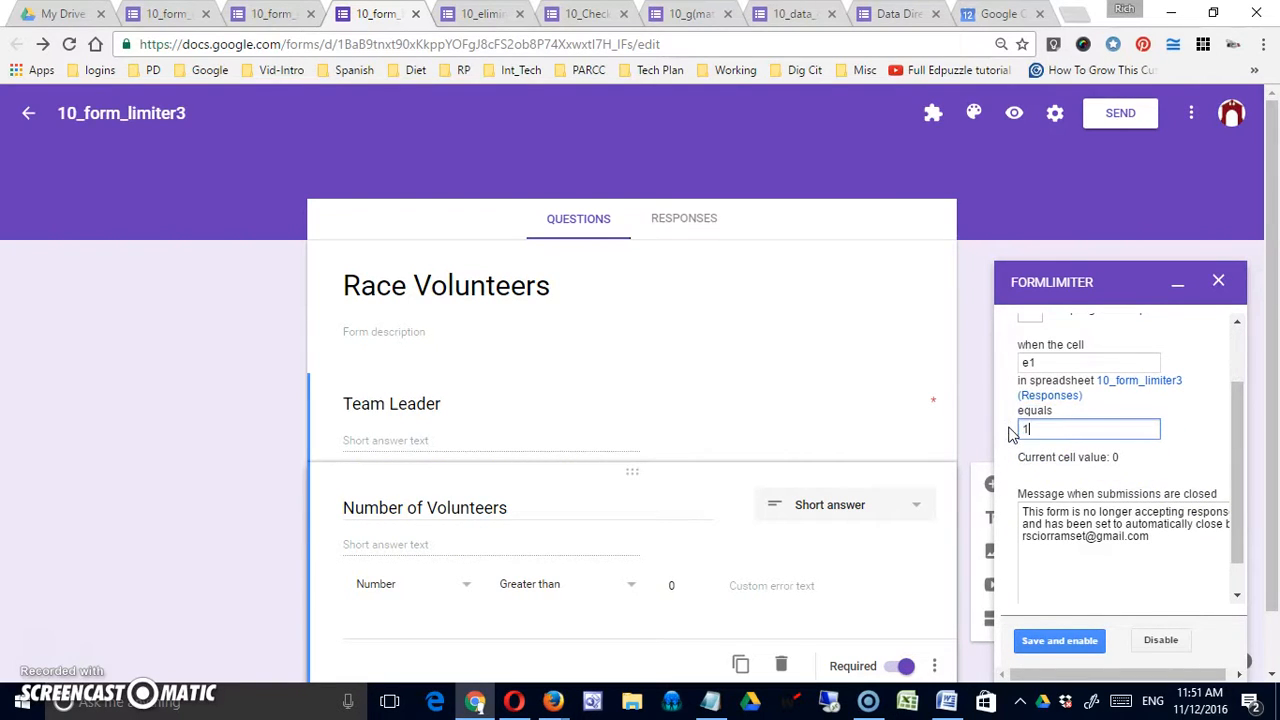
left_click_drag(1237, 538, 1240, 484)
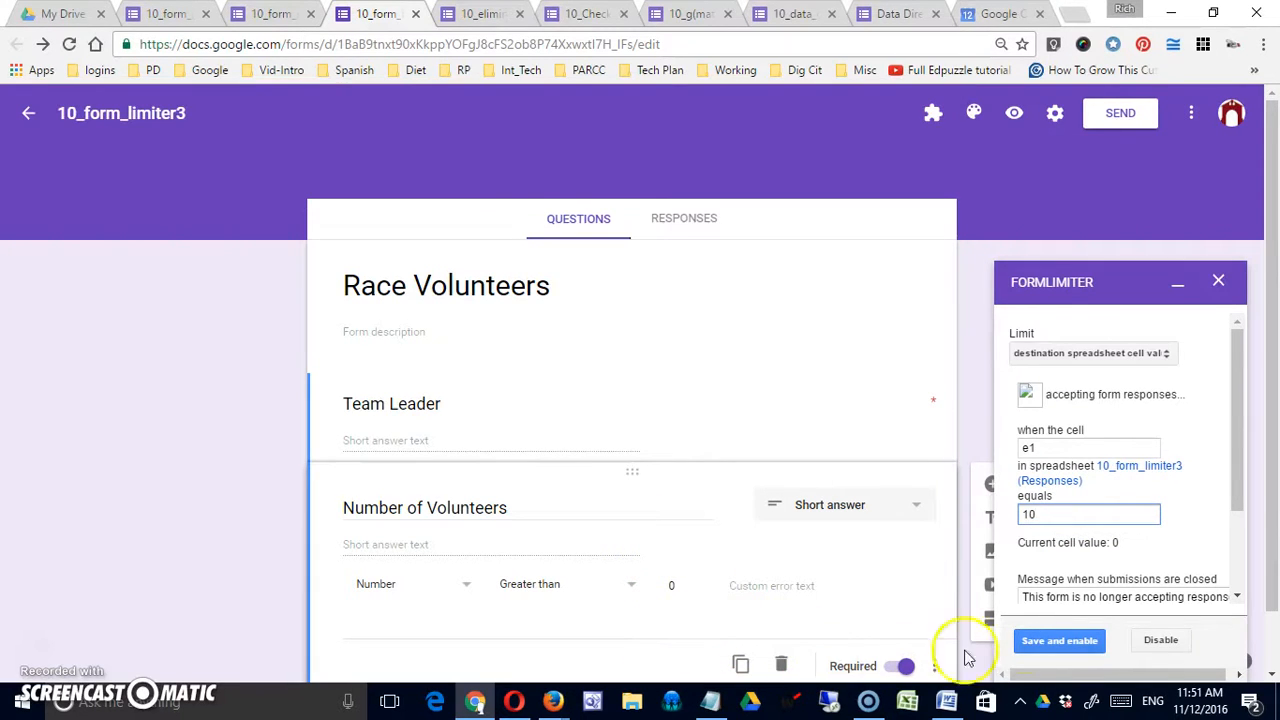
Step: Review the submissions-closed message and the available limit types for Race Volunteers, then close formLimiter
left_click_drag(1237, 491, 1237, 585)
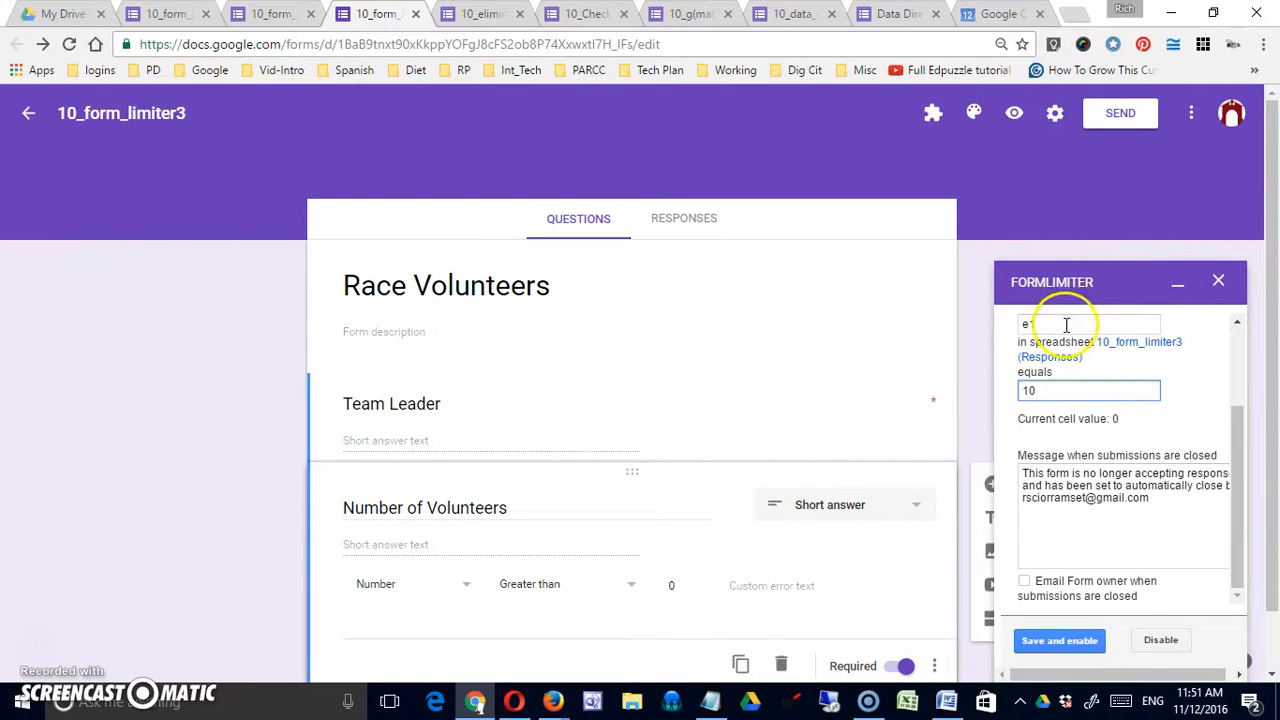
left_click_drag(1234, 464, 1234, 386)
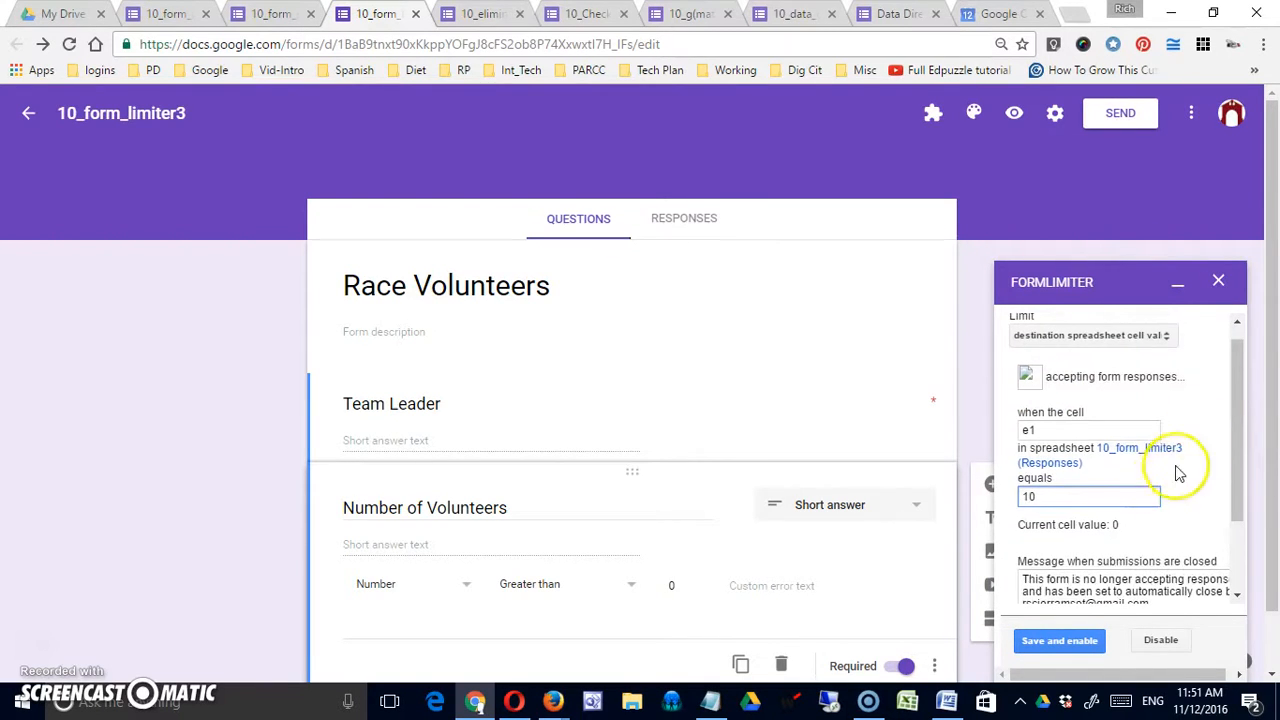
left_click(1168, 354)
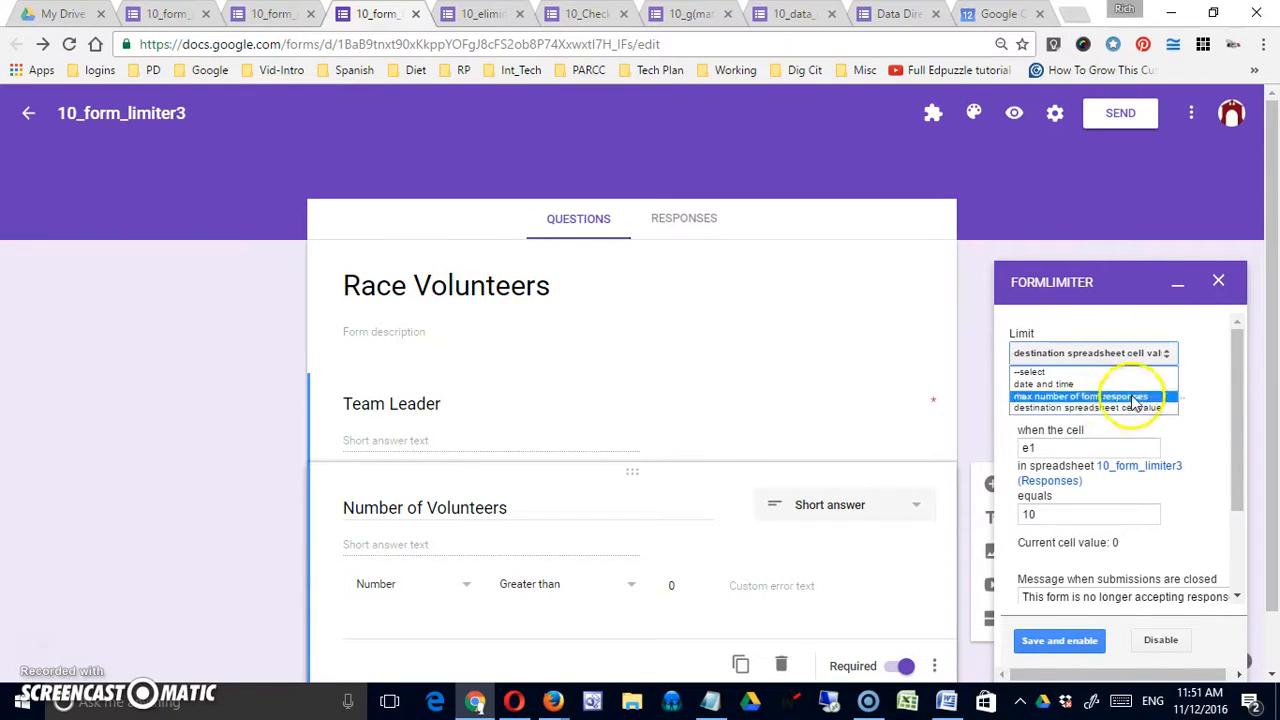
left_click(1218, 281)
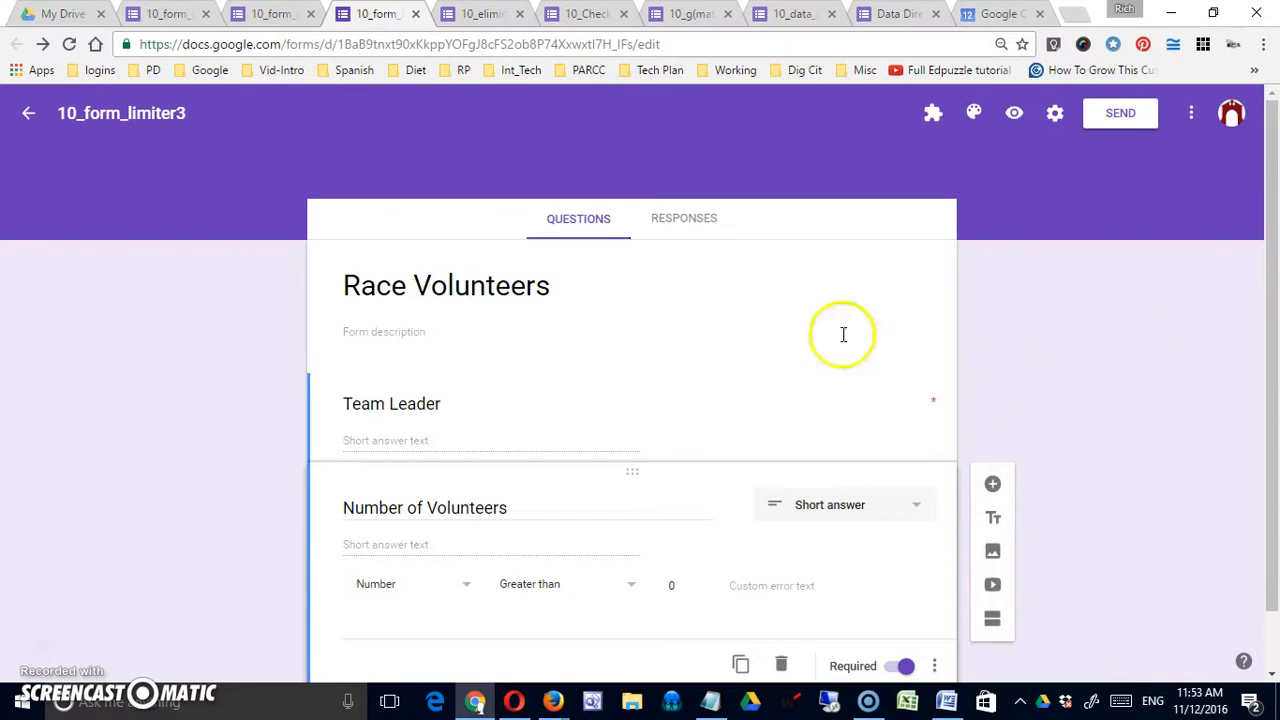
Step: Switch to the 10_eliminator form and open the configuration of the Choice Eliminator 2 add-on
left_click(485, 16)
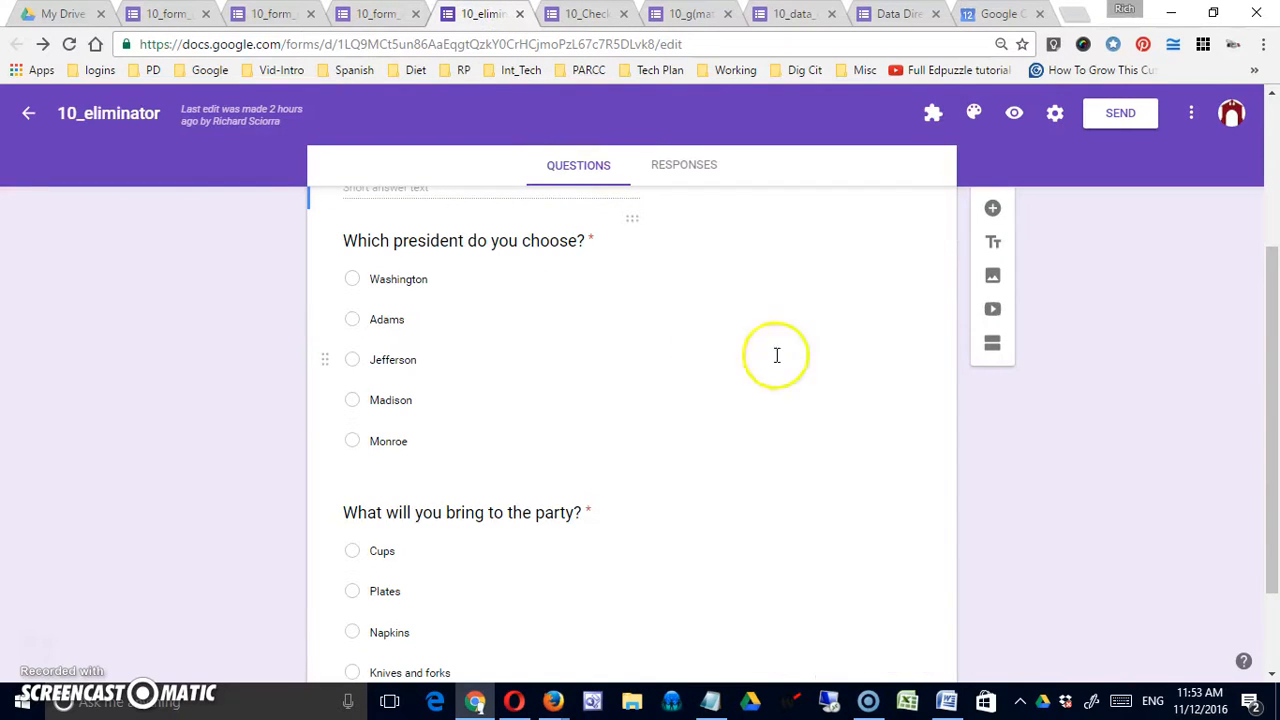
left_click(932, 113)
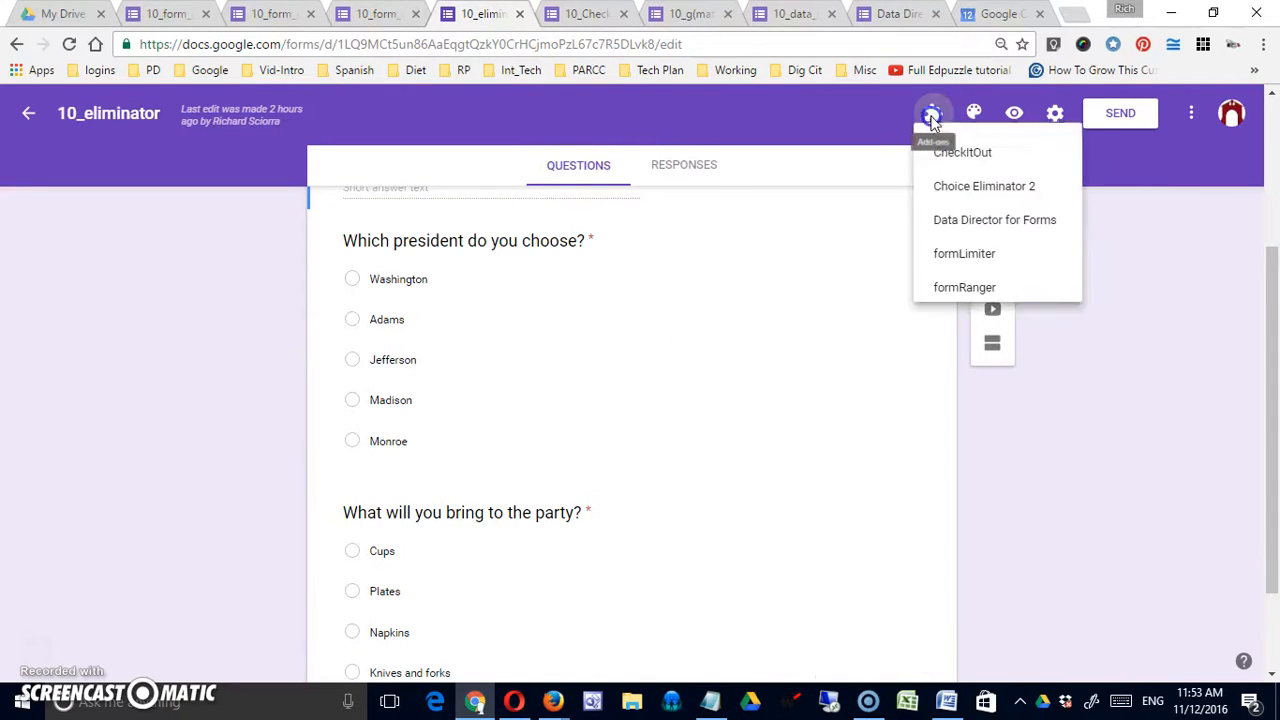
left_click(952, 200)
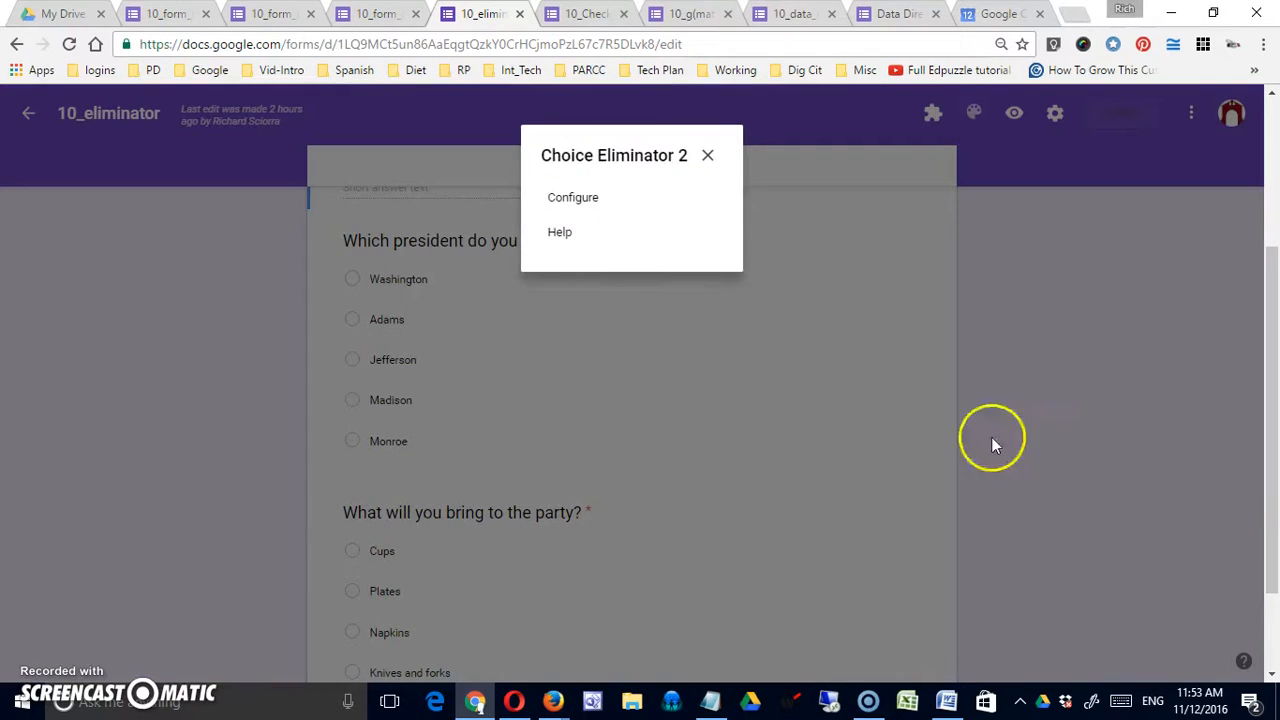
left_click(584, 199)
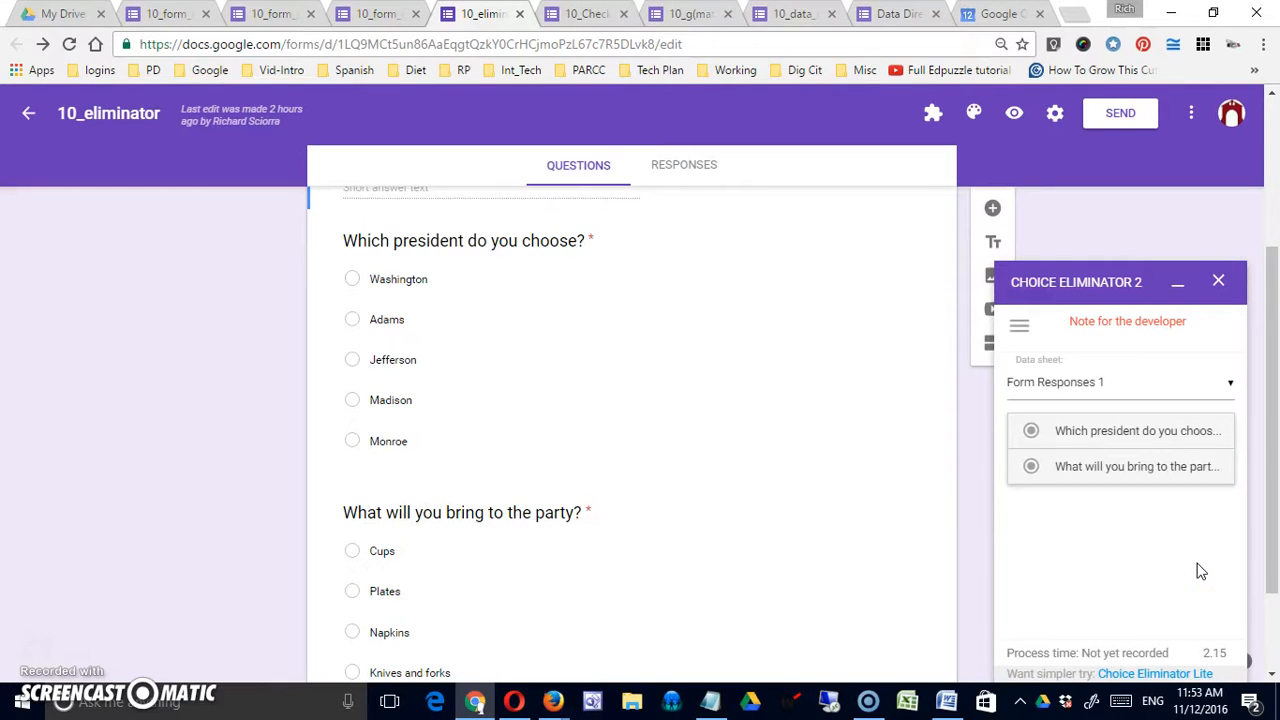
Step: Examine the Eliminator form's name, president and party questions along with their answer choices
scroll(1060, 429, "up", 3)
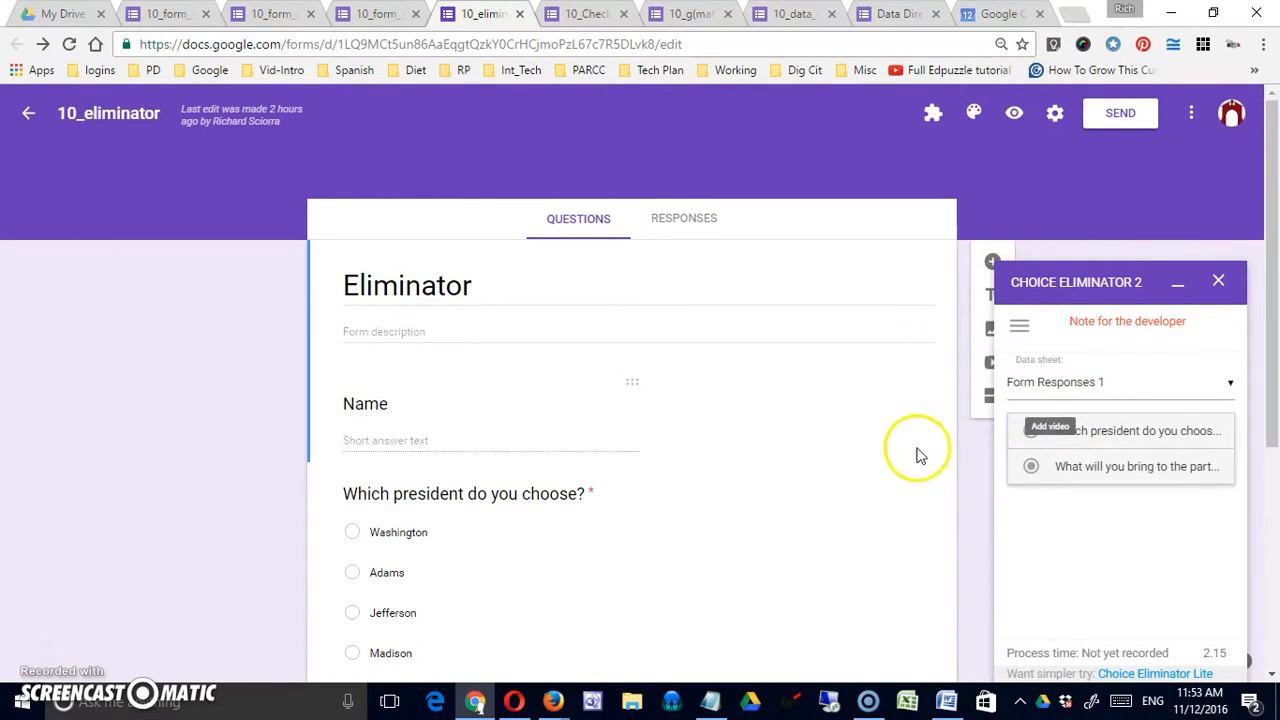
left_click(372, 437)
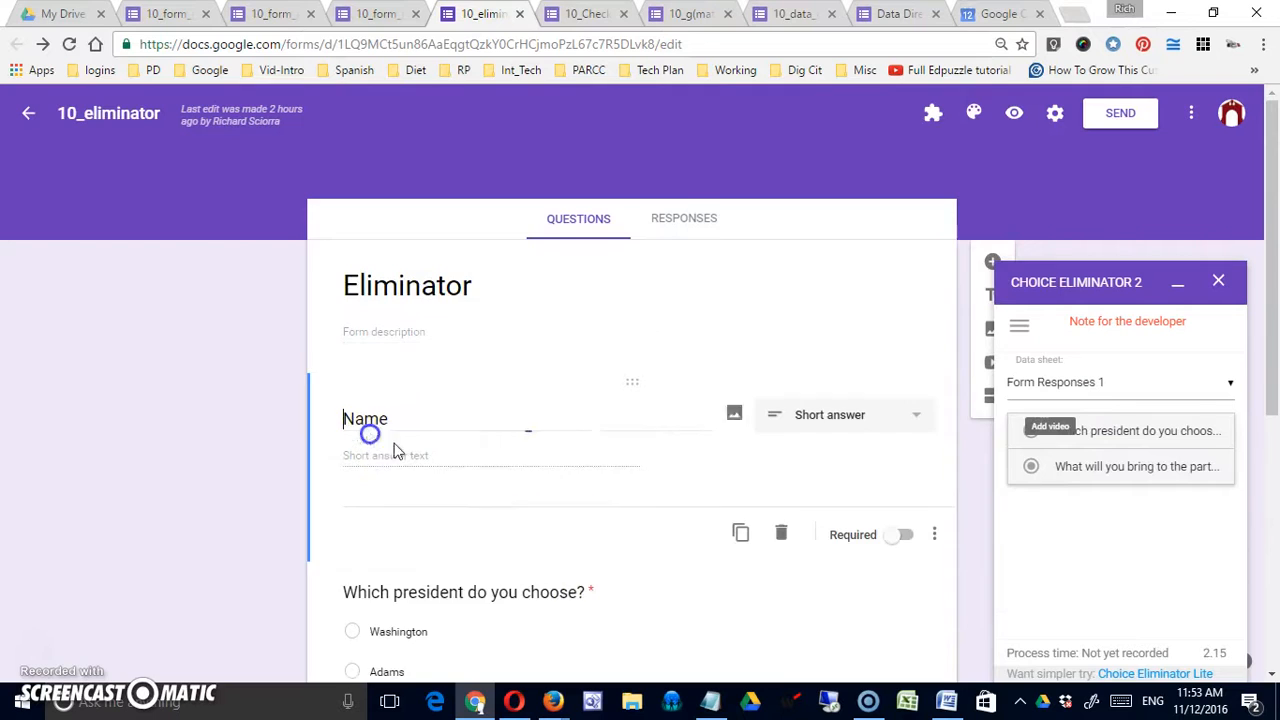
scroll(794, 508, "down", 2)
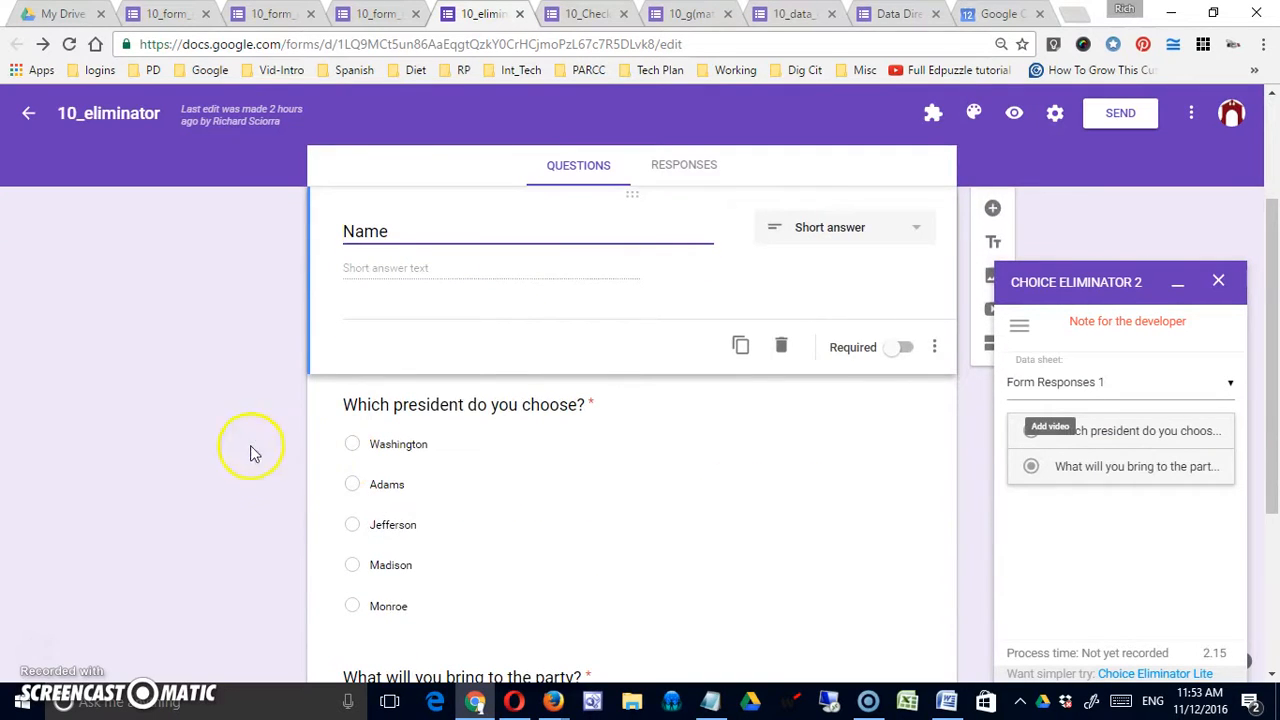
scroll(610, 485, "down", 1)
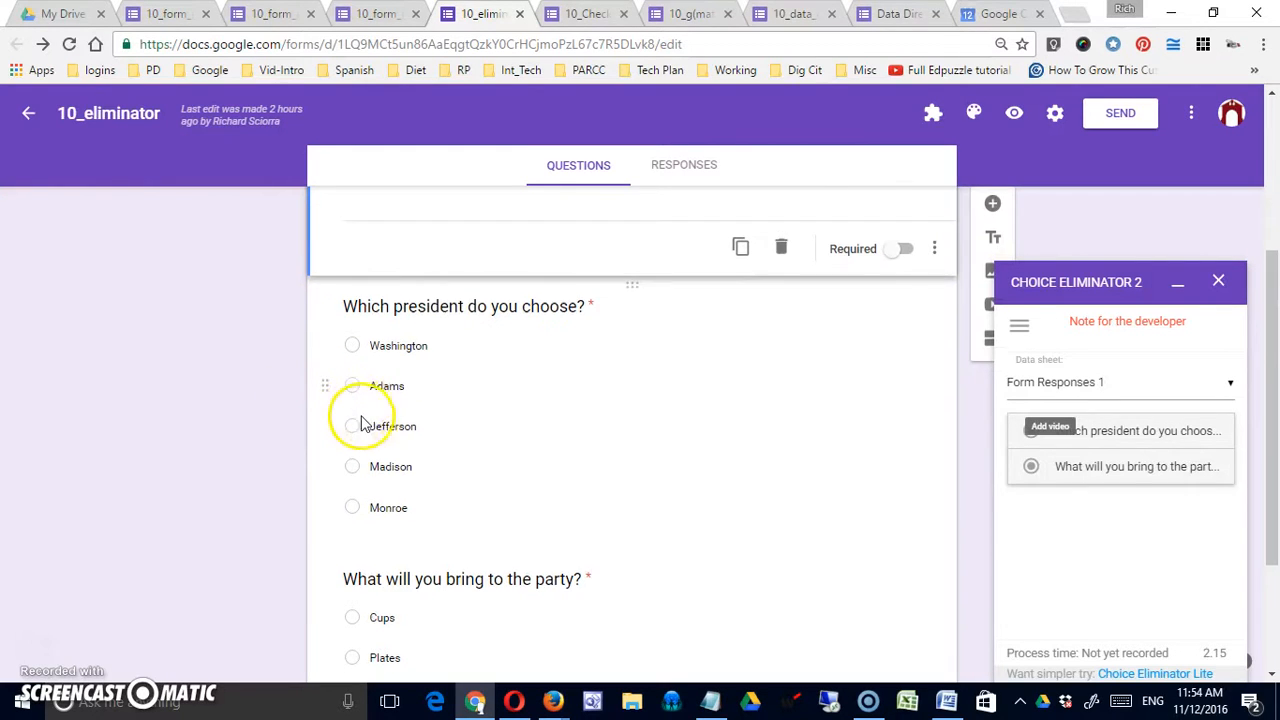
scroll(357, 420, "down", 2)
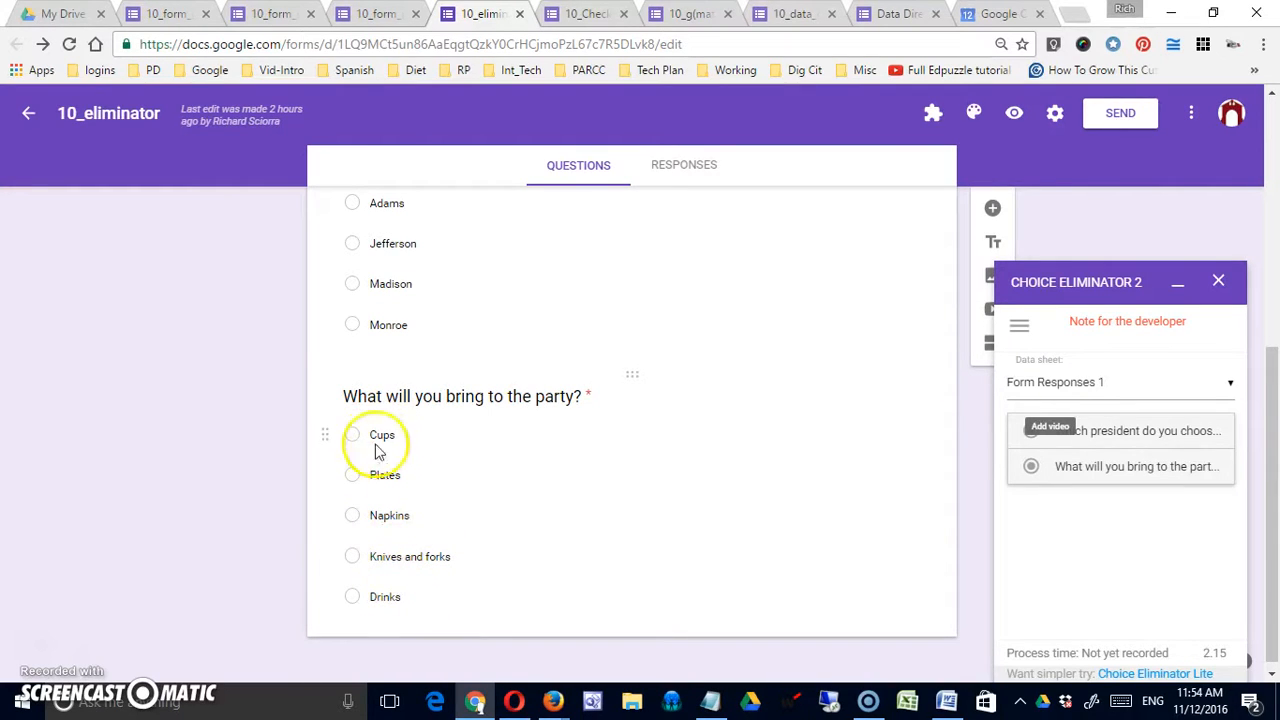
left_click(278, 476)
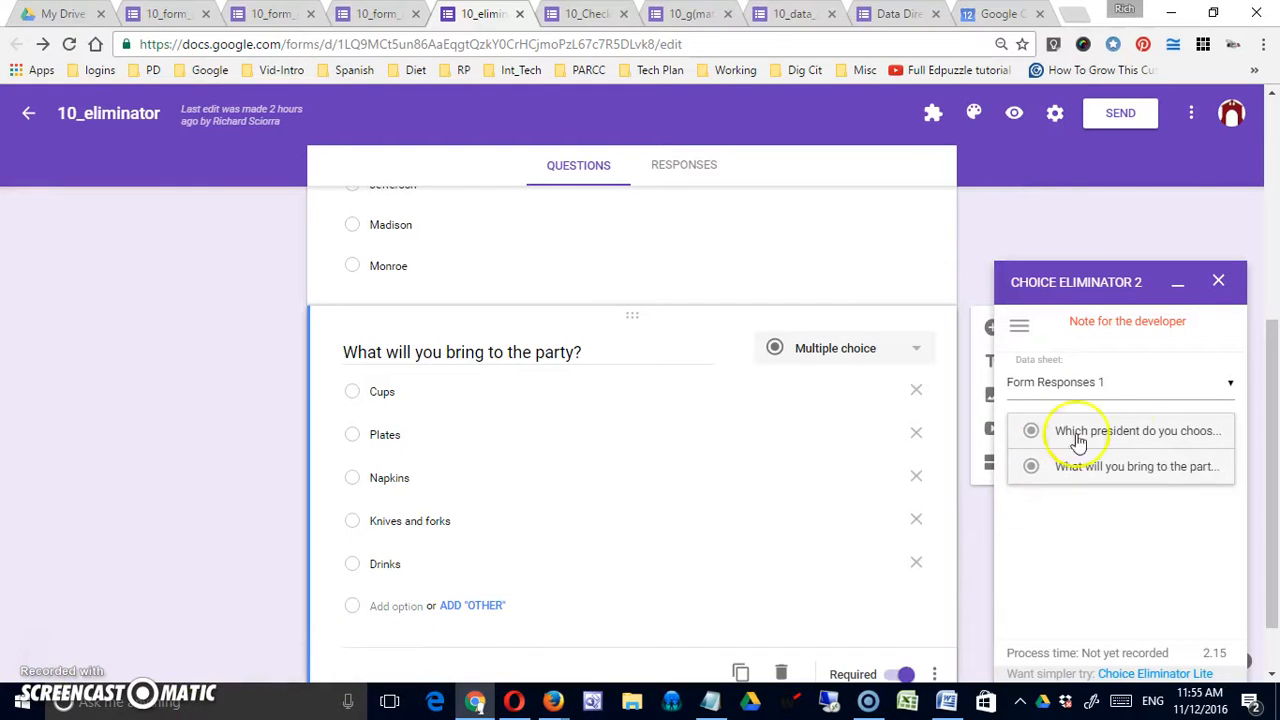
Step: Choose Form Responses 1 as the data sheet and turn on Eliminate Choices for "Which president do you choose?"
mouse_move(1035, 380)
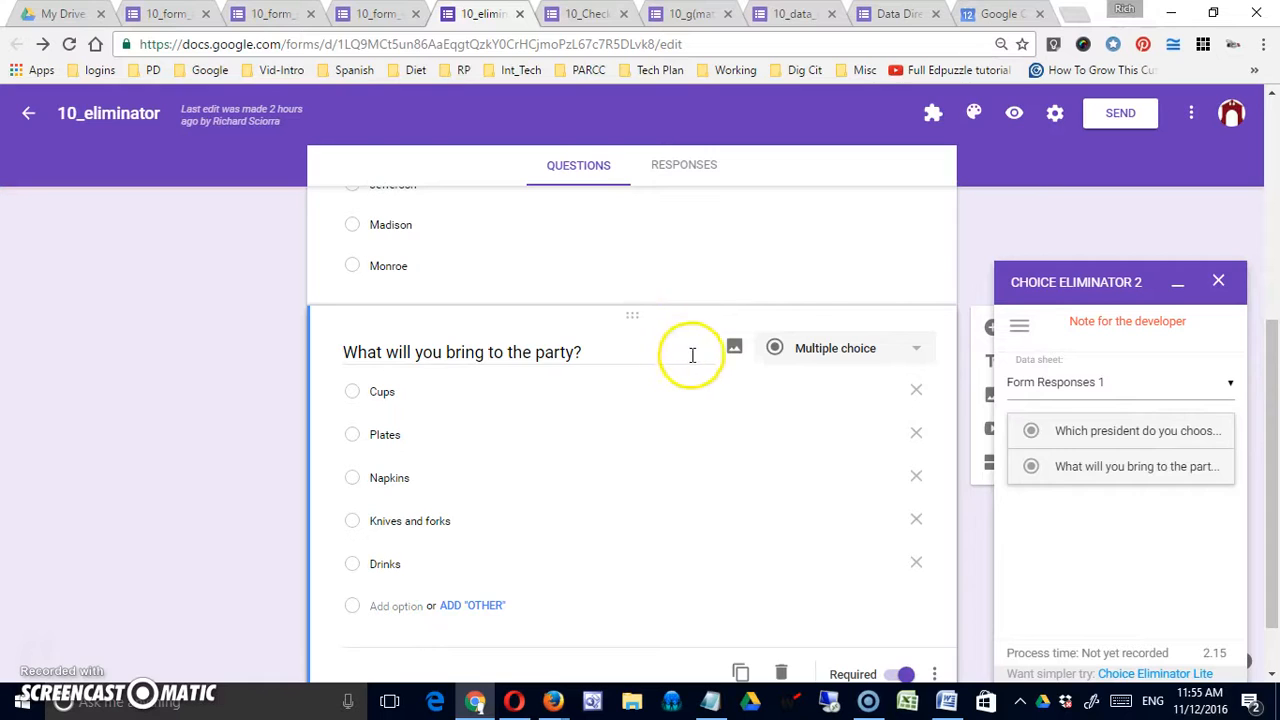
left_click(1224, 390)
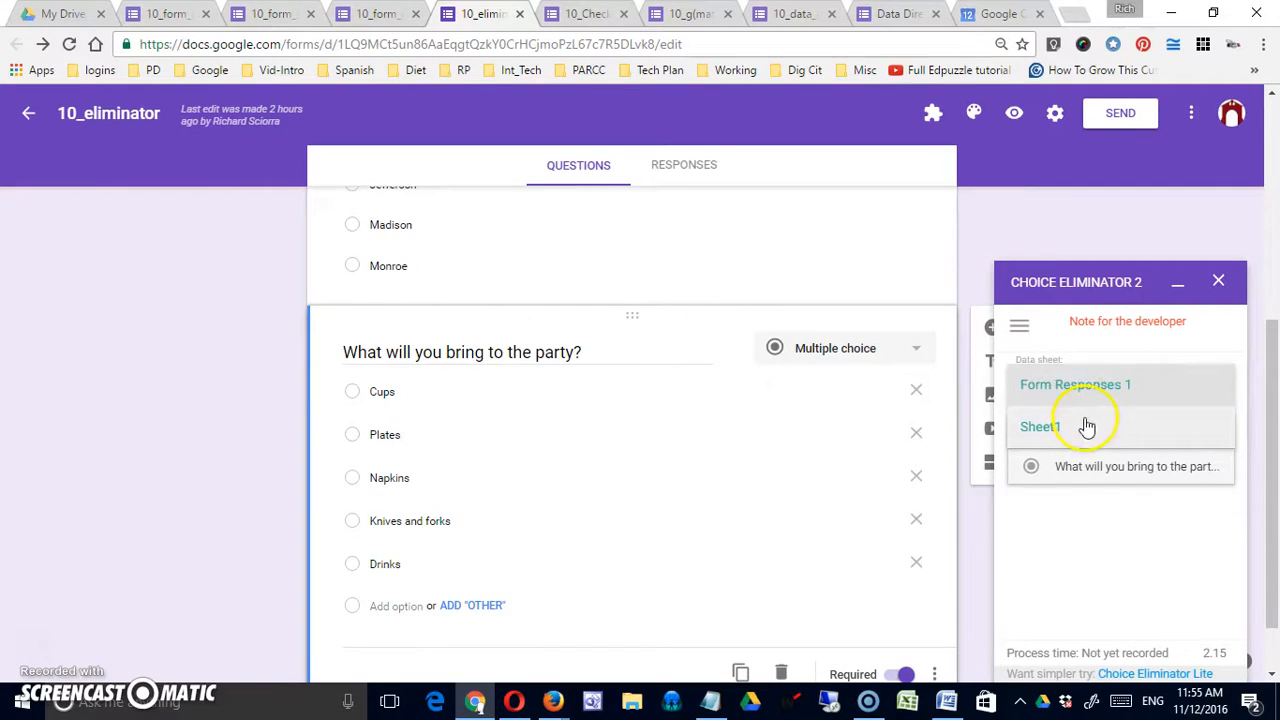
left_click(1099, 388)
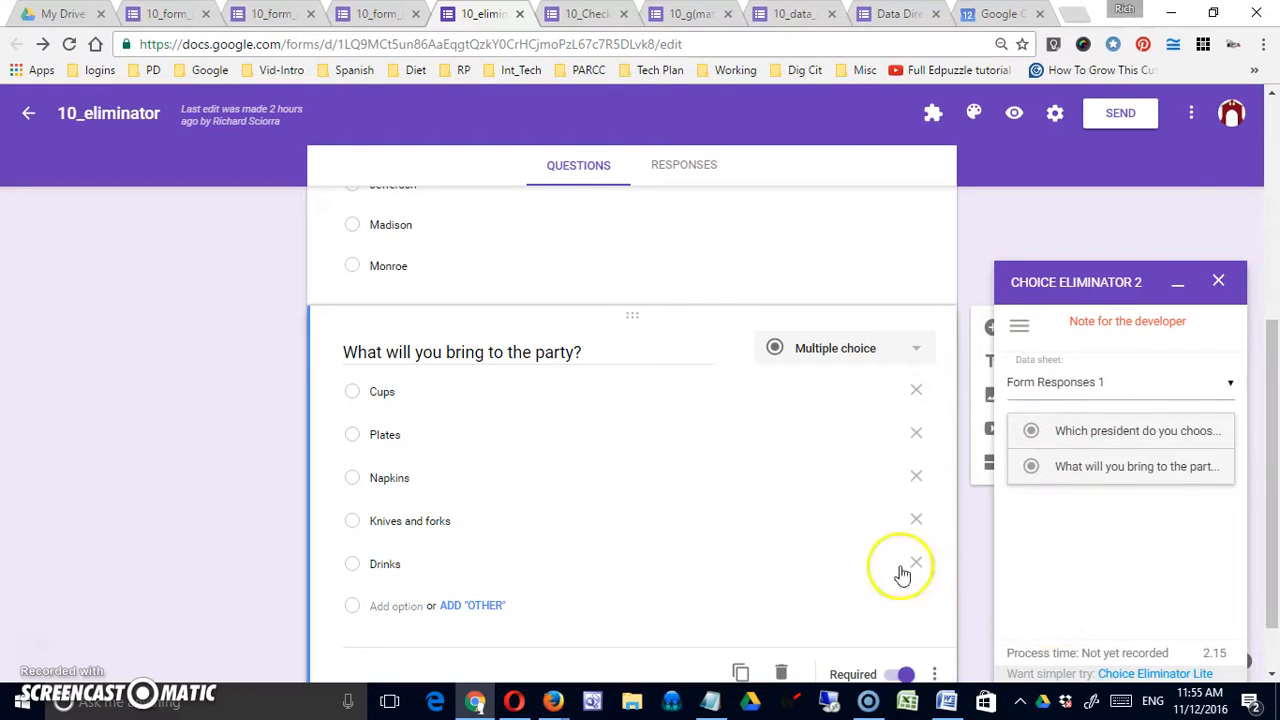
left_click(1143, 435)
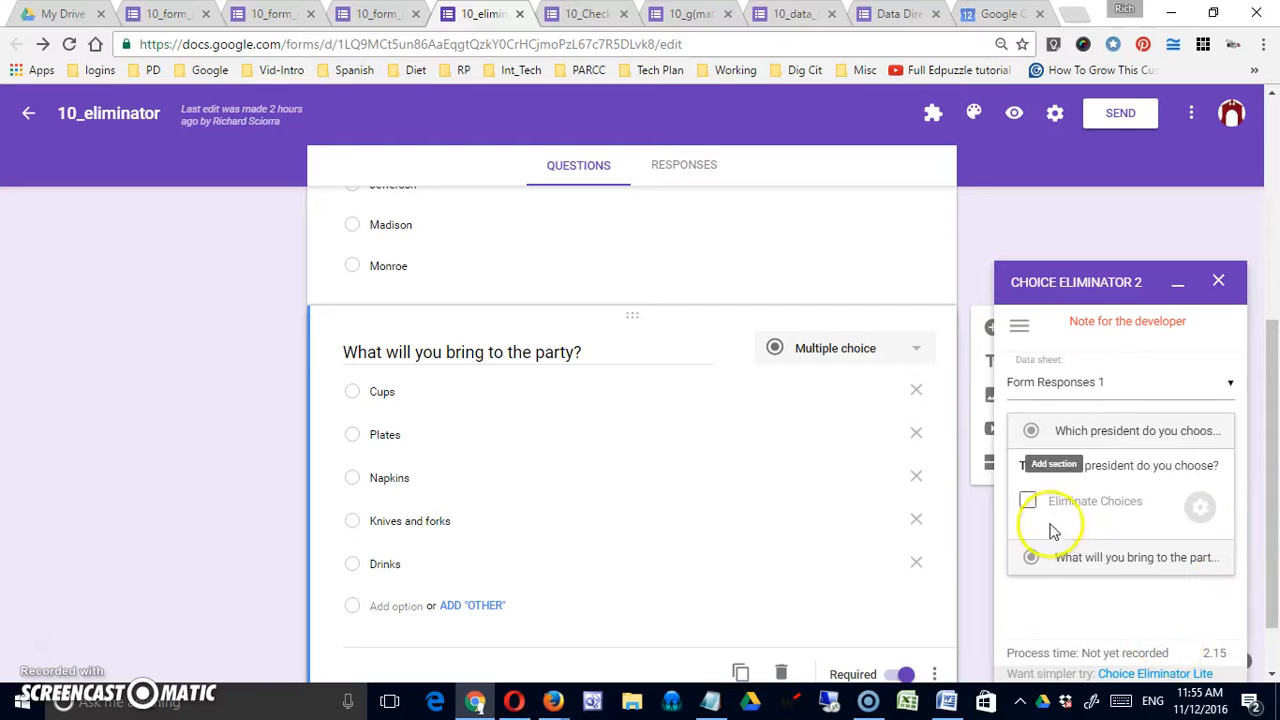
left_click(1027, 502)
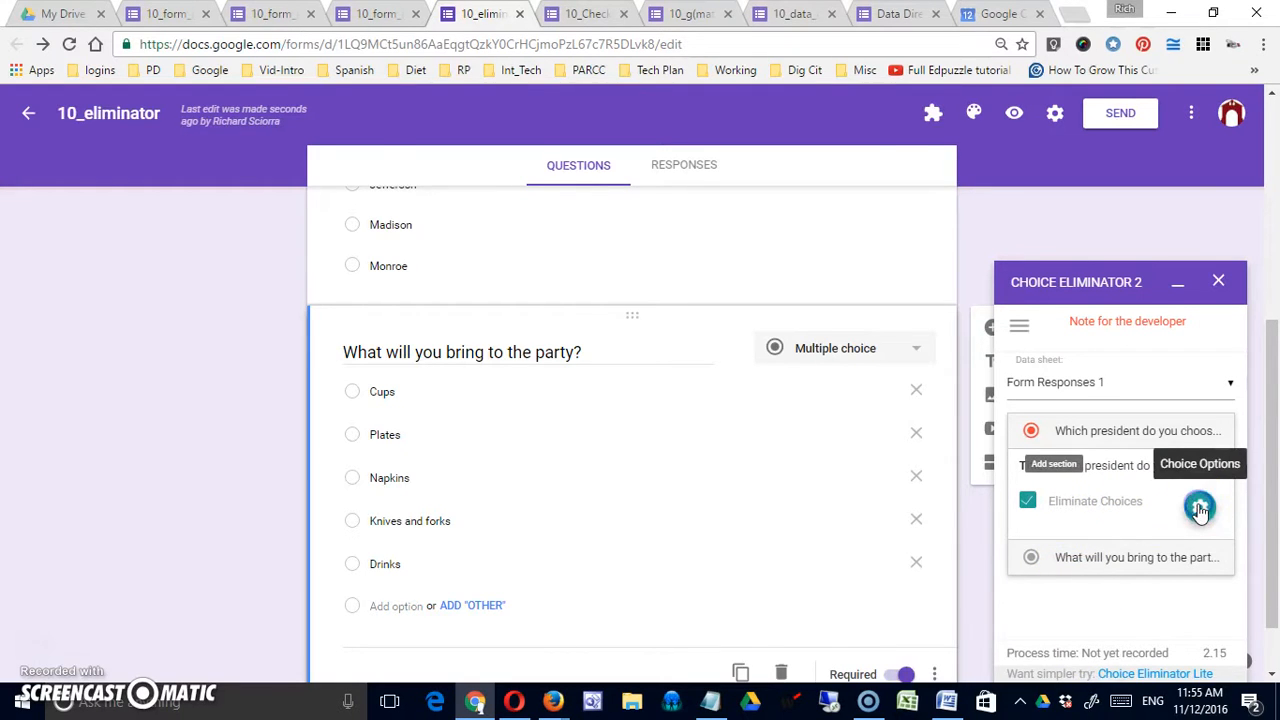
Step: Set the choice limit to 3 for Washington, Adams, Jefferson, Madison and Monroe in the president question's Choice Options
left_click(1200, 507)
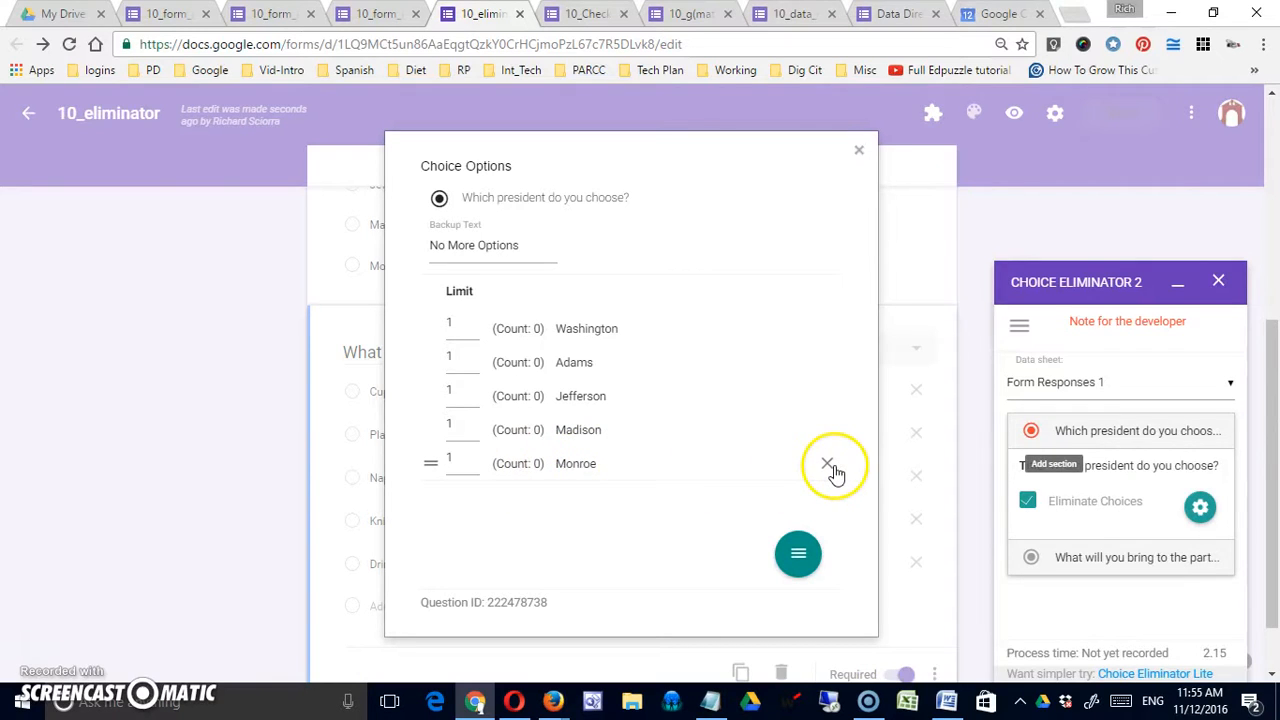
left_click_drag(472, 327, 428, 326)
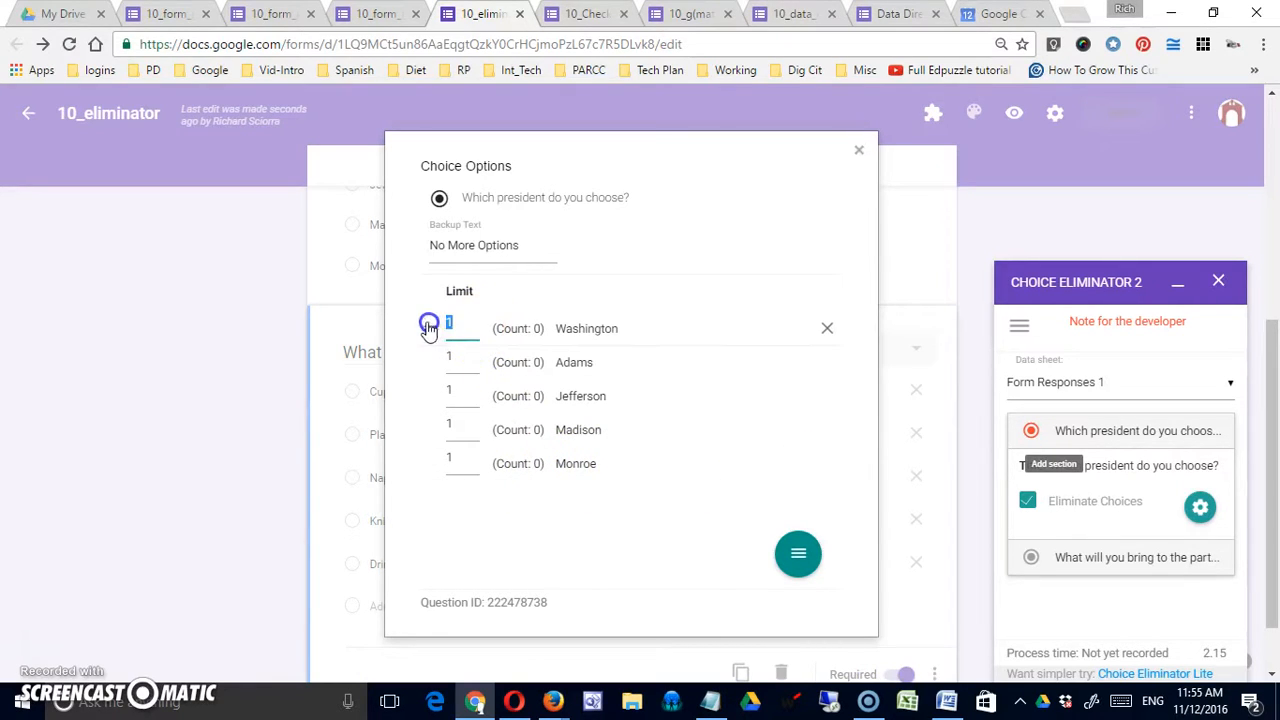
type("3")
left_click_drag(463, 365, 444, 364)
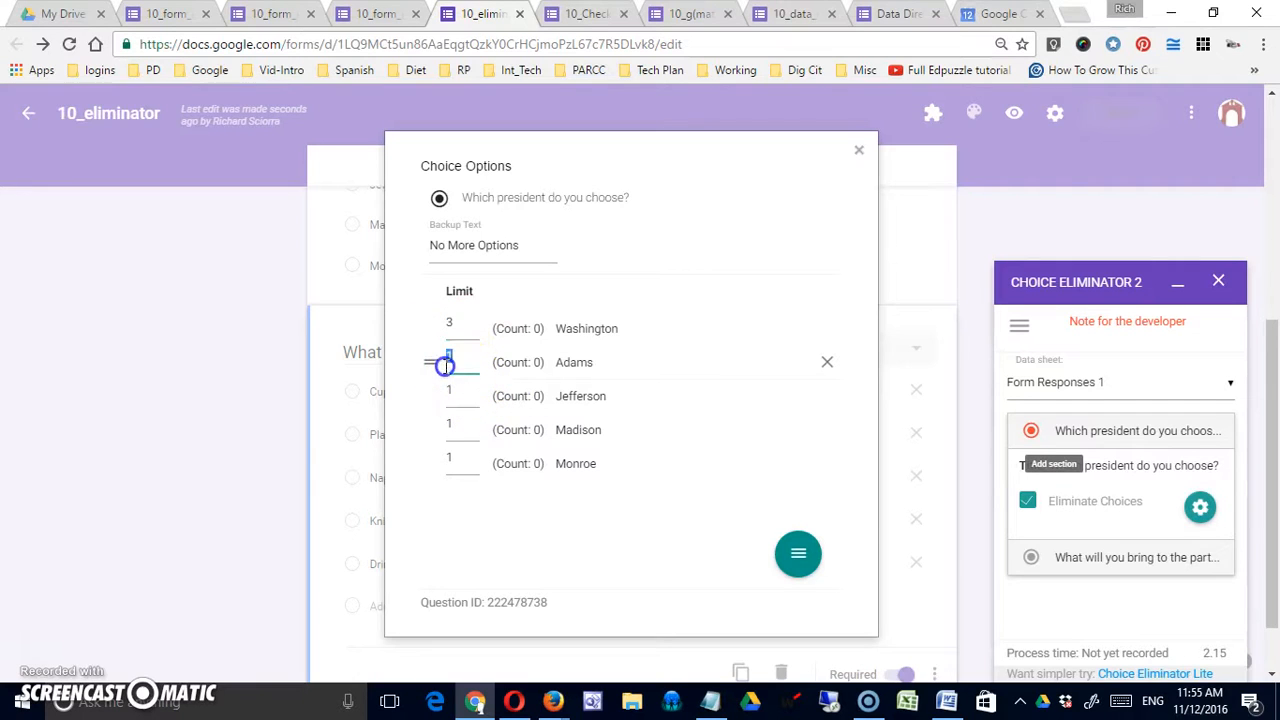
double_click(451, 396)
type("3")
double_click(452, 426)
type("3")
double_click(455, 457)
type("3")
left_click(600, 570)
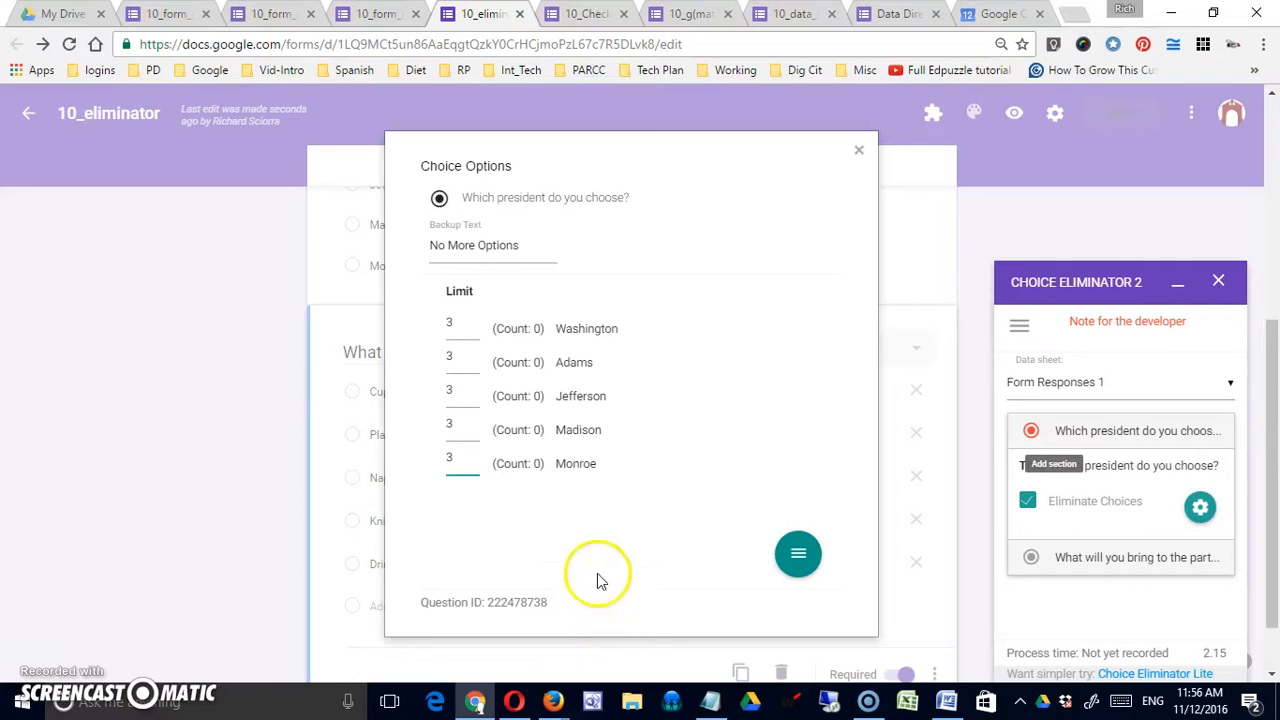
Step: Look over the extra choice actions, such as Restore Choices, then close the president question's Choice Options
mouse_move(790, 563)
left_click(694, 560)
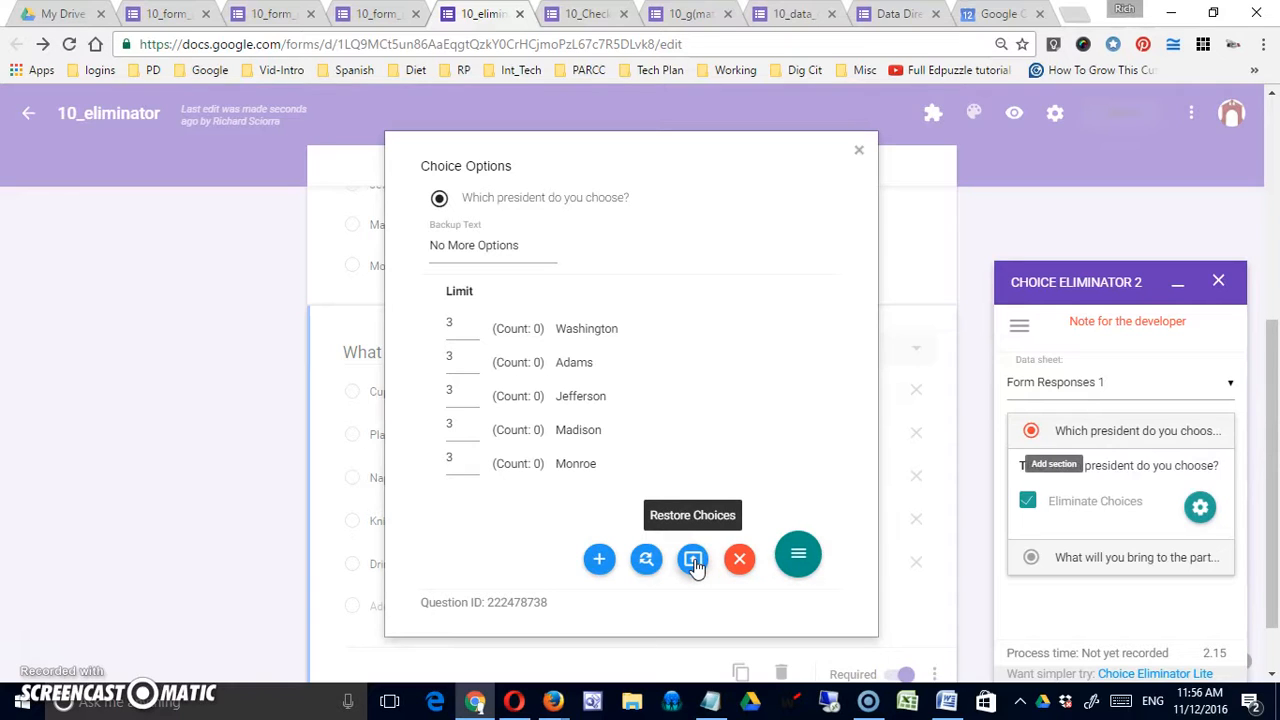
left_click(805, 558)
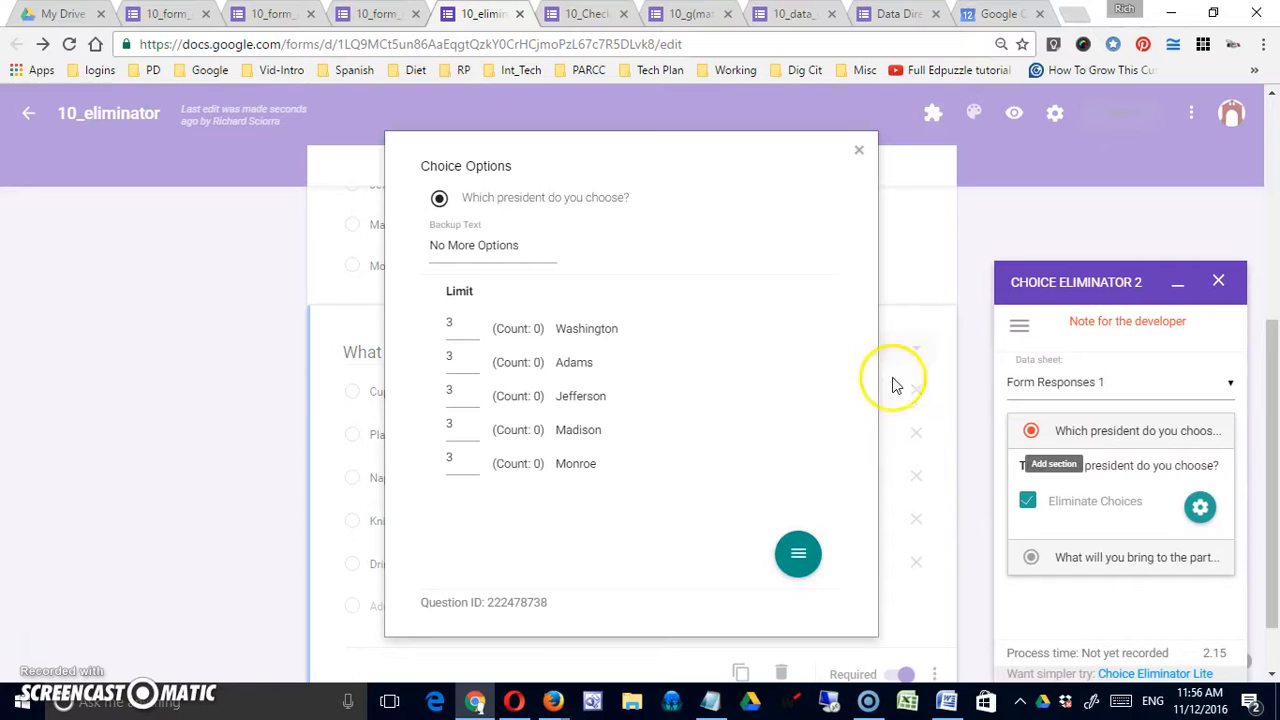
left_click(858, 150)
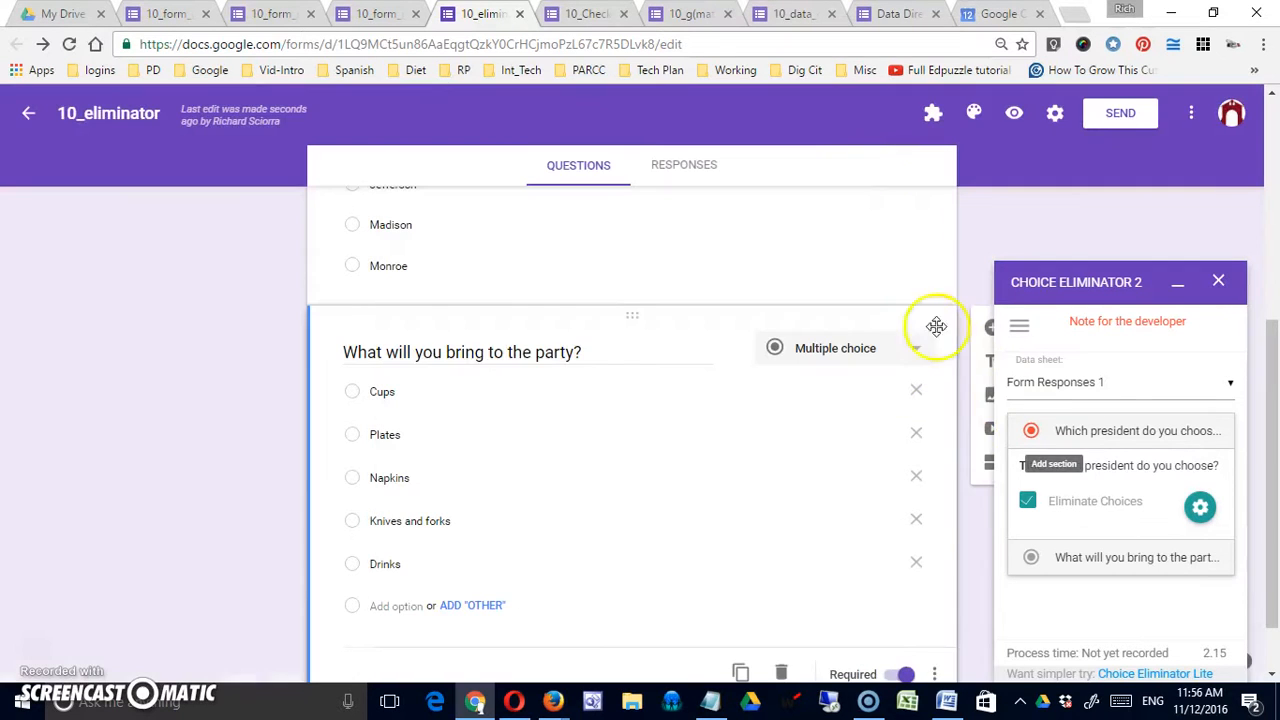
Step: Turn on Eliminate Choices for "What will you bring to the party?" and close Choice Eliminator 2
left_click(1190, 568)
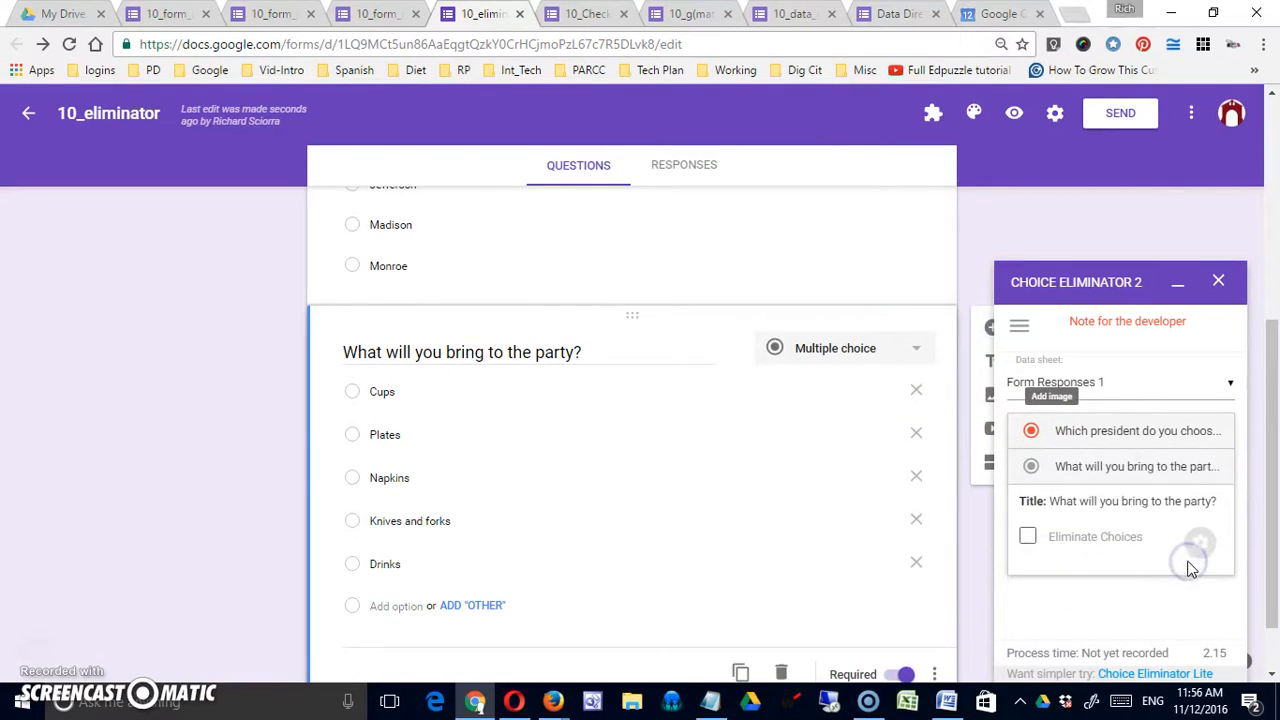
left_click(1035, 541)
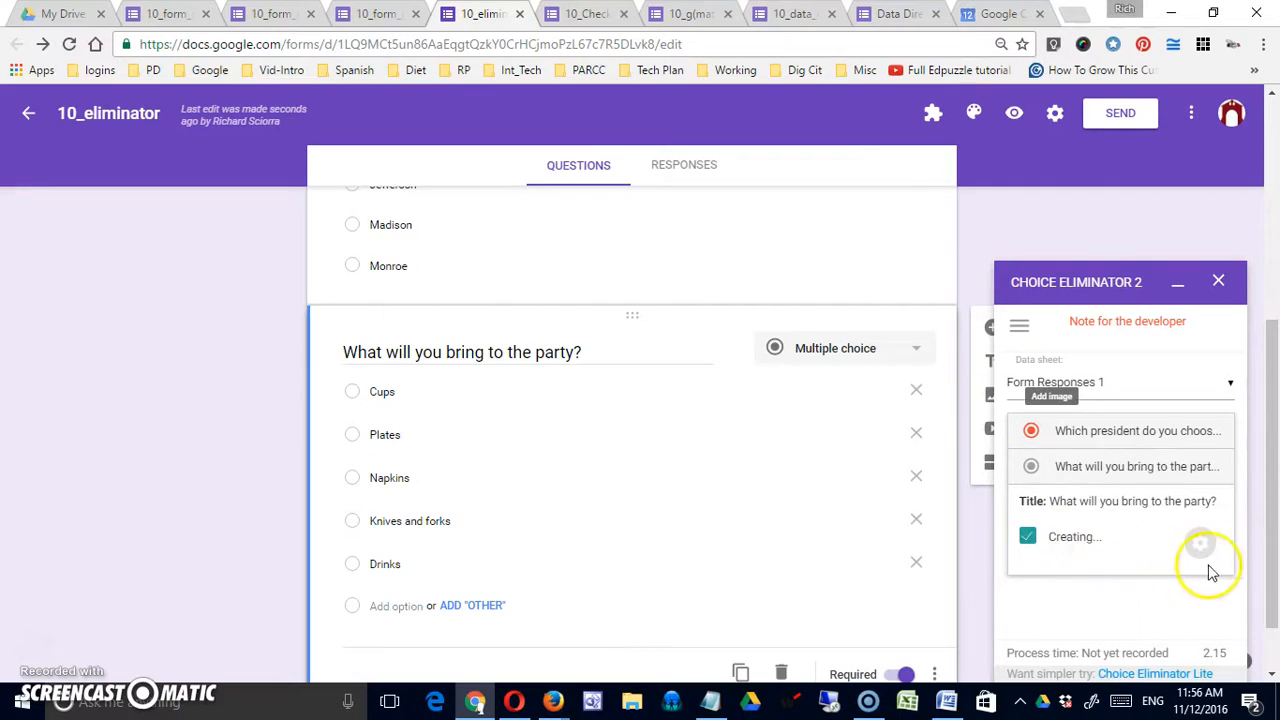
scroll(1272, 600, "down", 1)
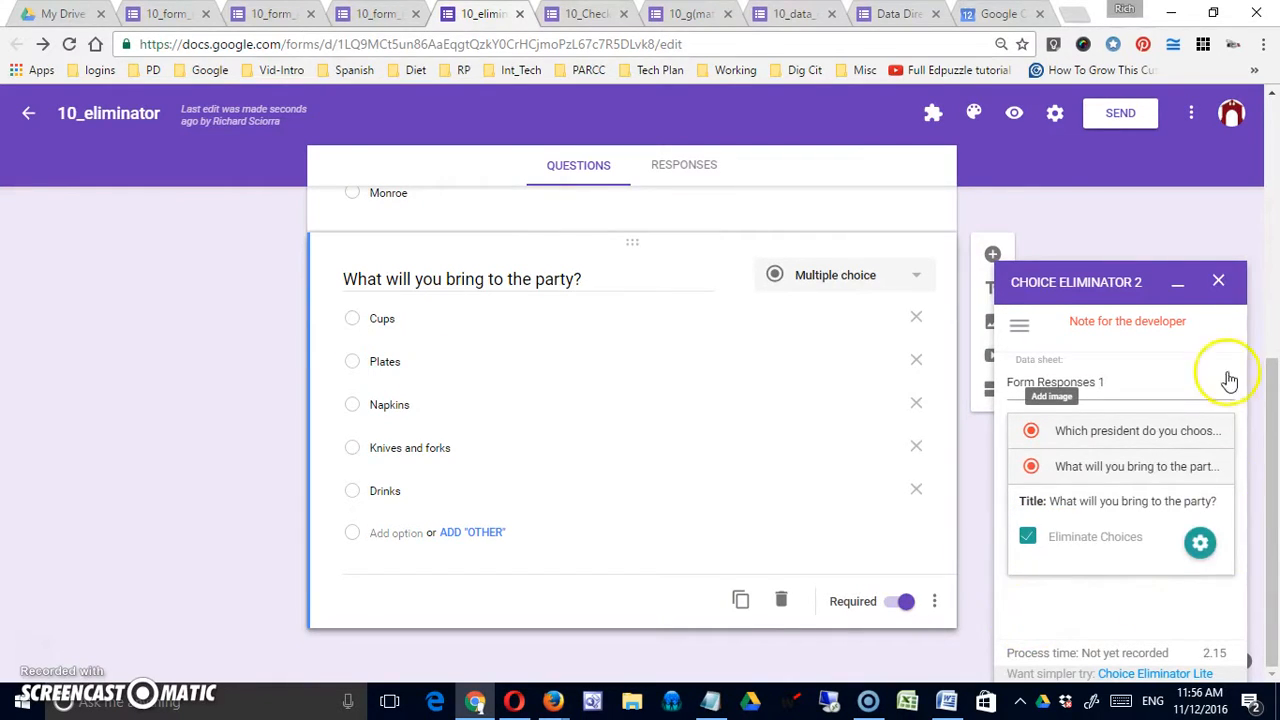
scroll(1055, 425, "up", 4)
scroll(866, 471, "up", 1)
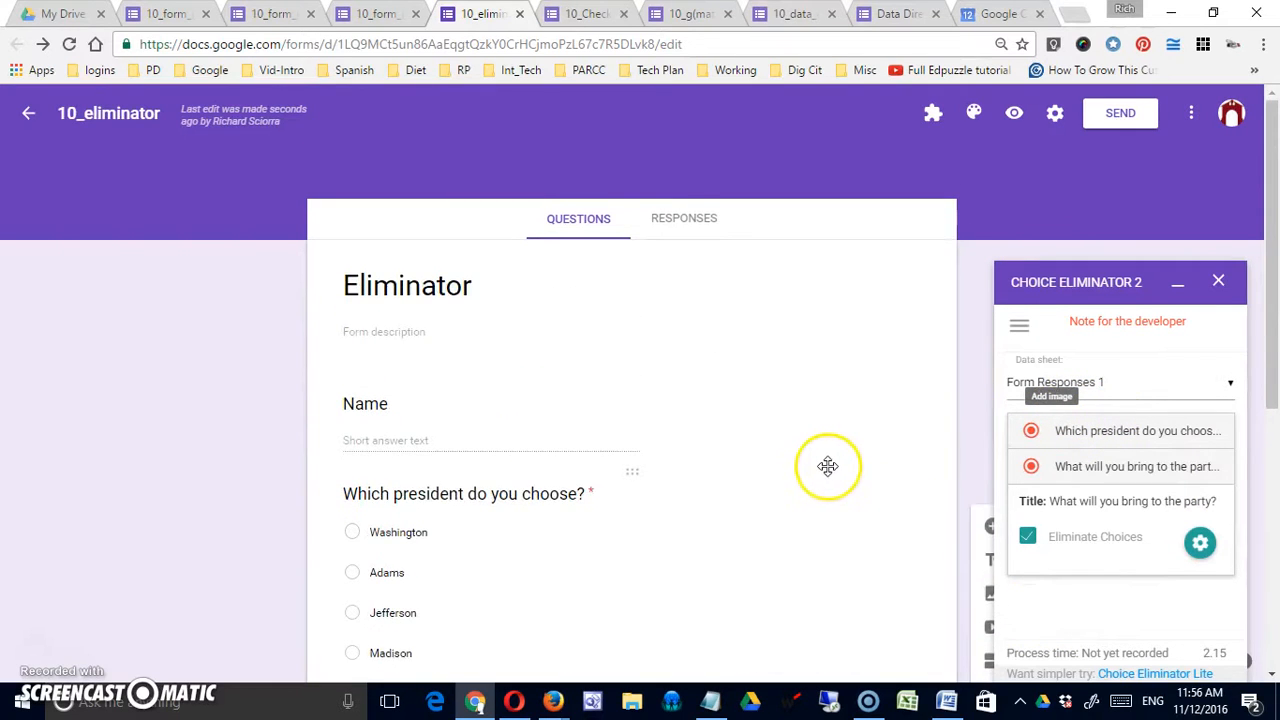
scroll(700, 476, "down", 2)
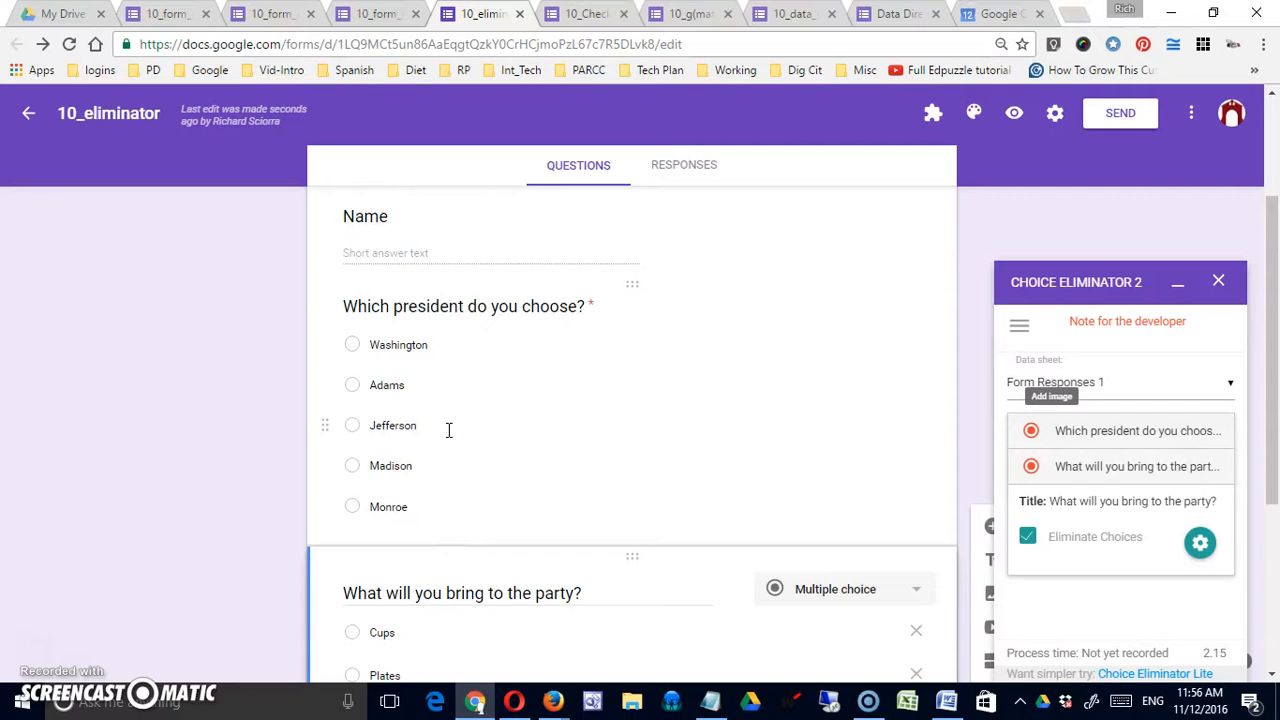
scroll(563, 563, "down", 2)
scroll(443, 500, "down", 1)
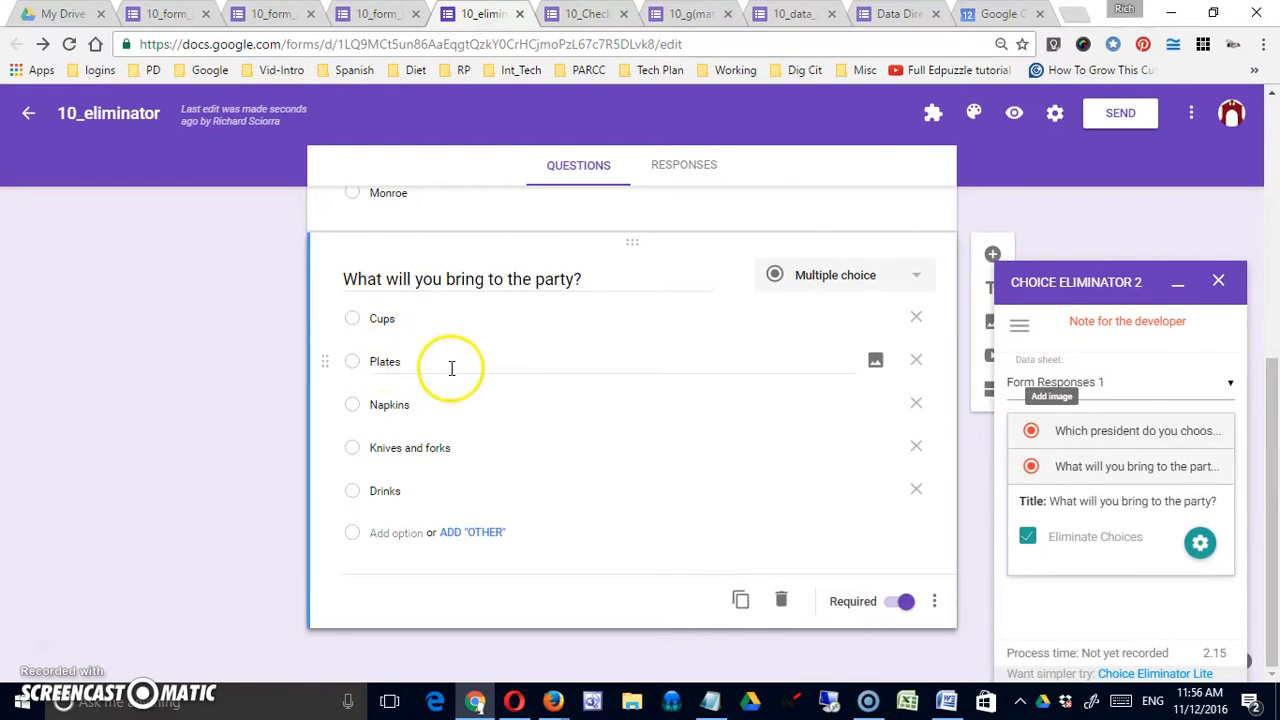
left_click(1219, 283)
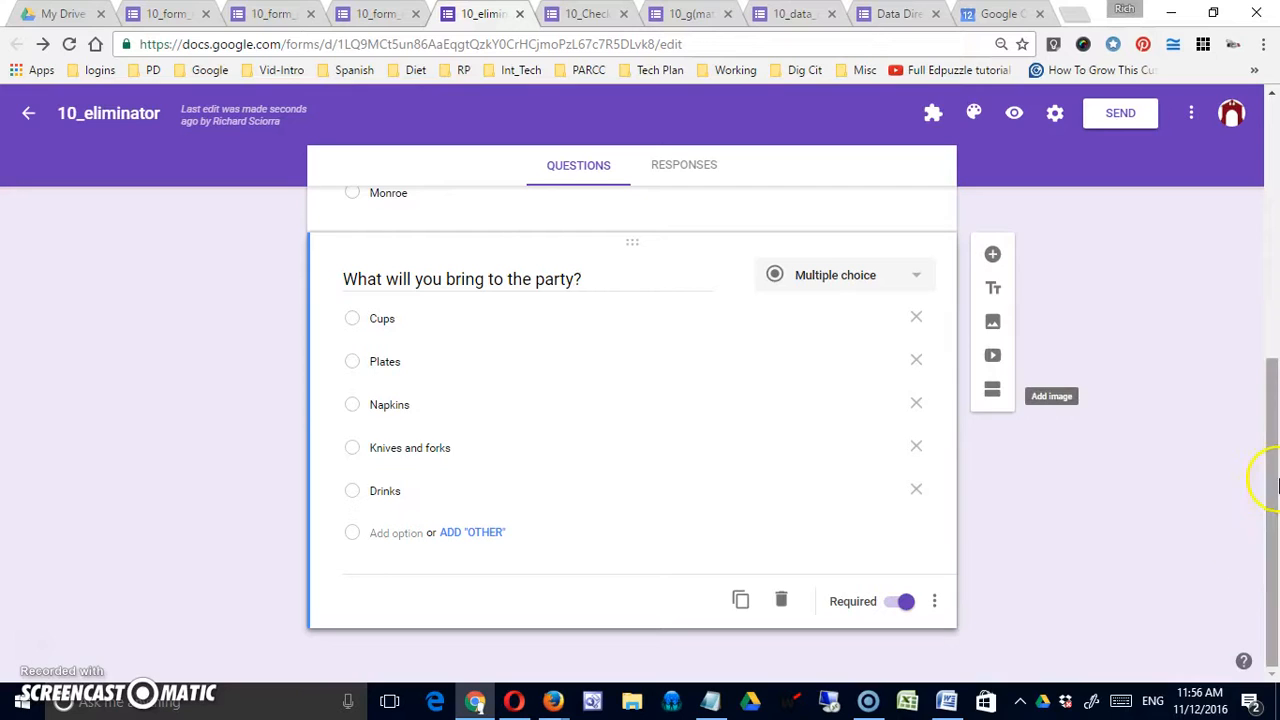
Step: Review the answer choices of the party question and the president question in the Eliminator form
left_click_drag(1273, 490, 1273, 450)
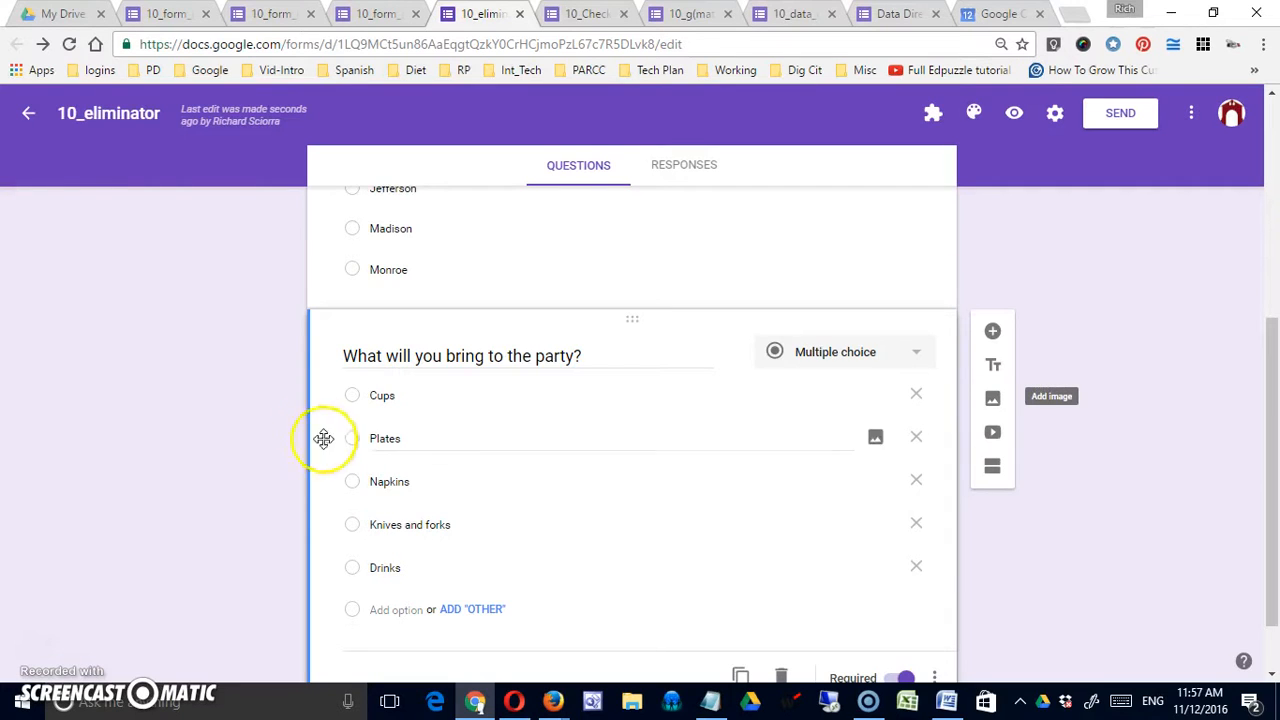
left_click(382, 395)
scroll(470, 330, "up", 1)
scroll(540, 387, "up", 1)
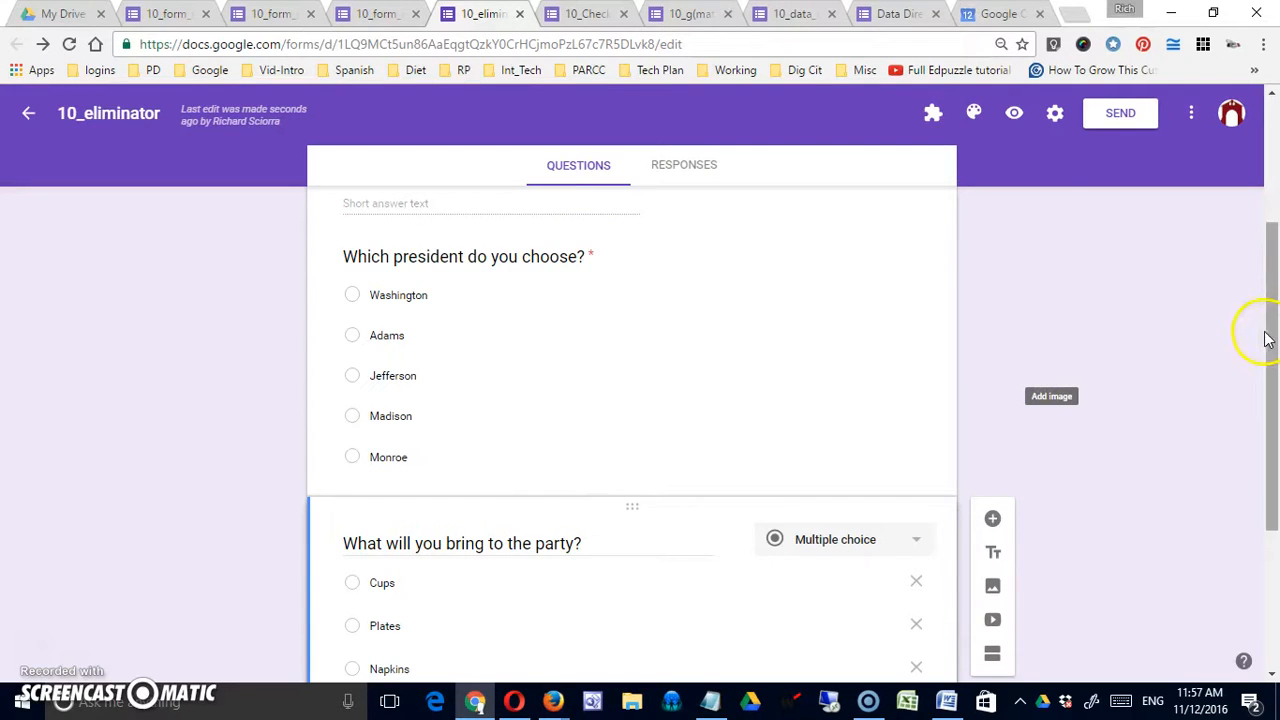
Step: Switch to the 10_Checkitout form and open CheckItOut's settings for adding or editing a question set
left_click_drag(1270, 335, 1263, 225)
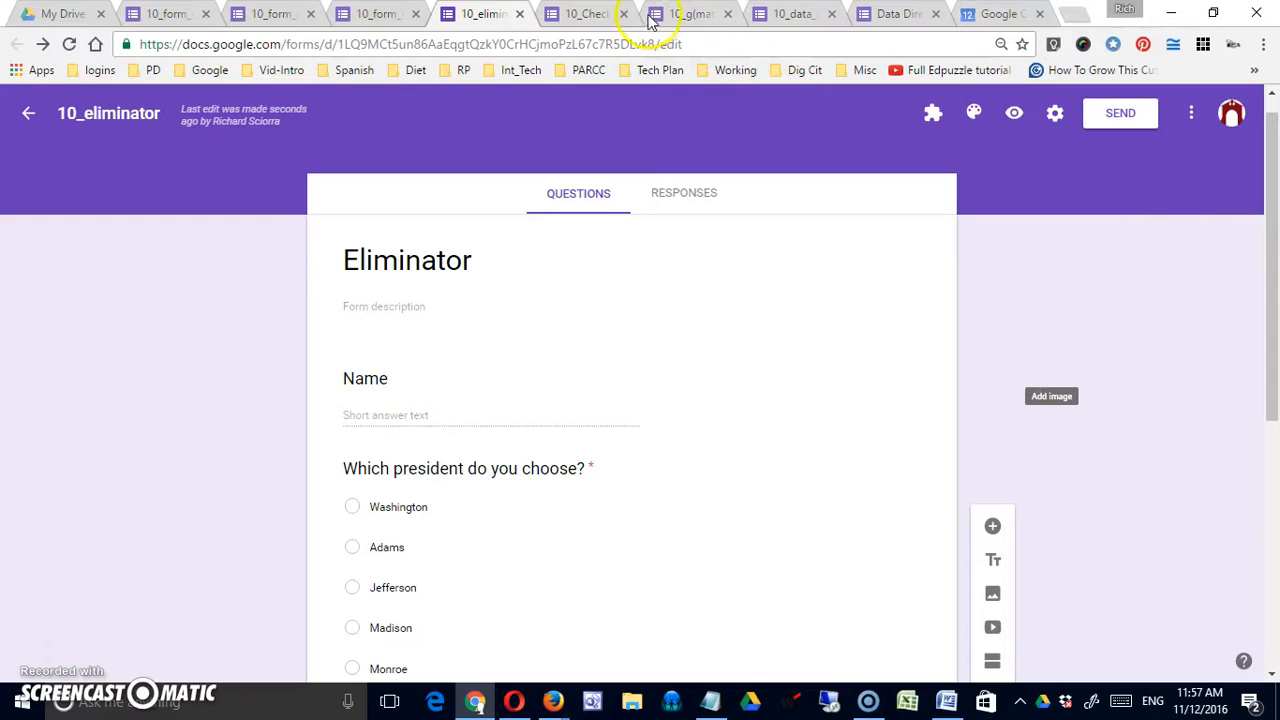
left_click(586, 14)
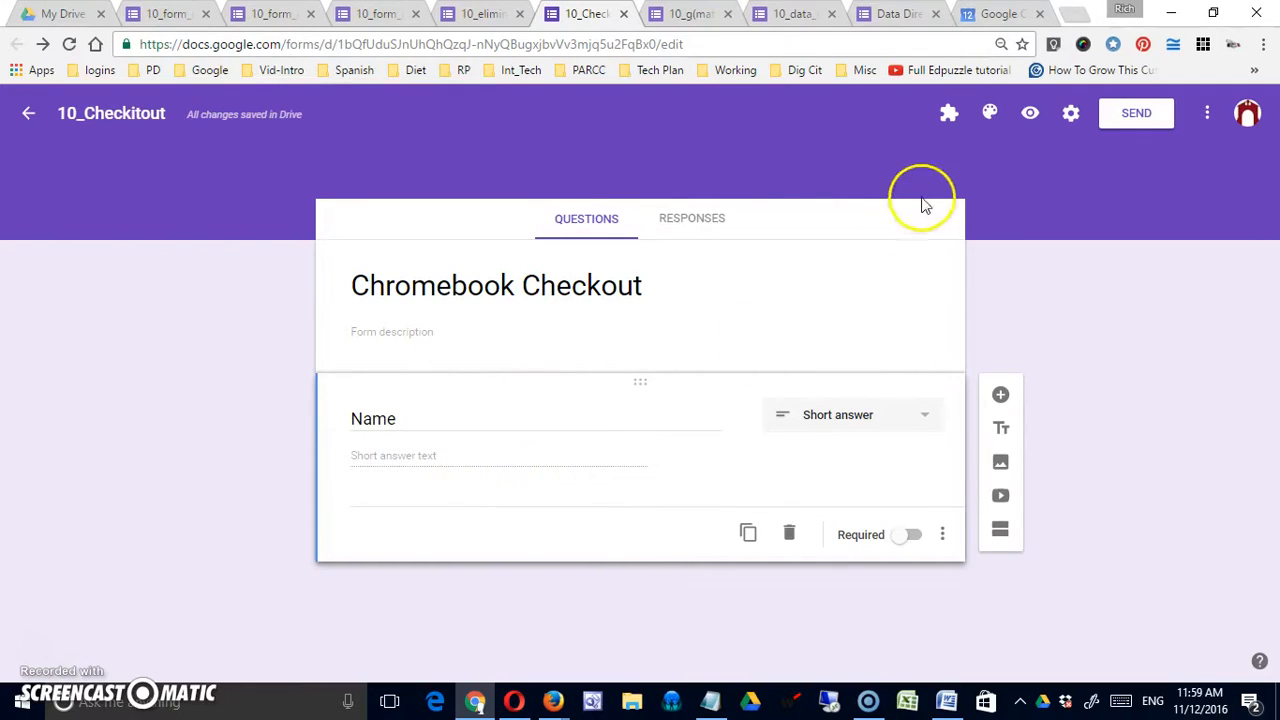
left_click(949, 113)
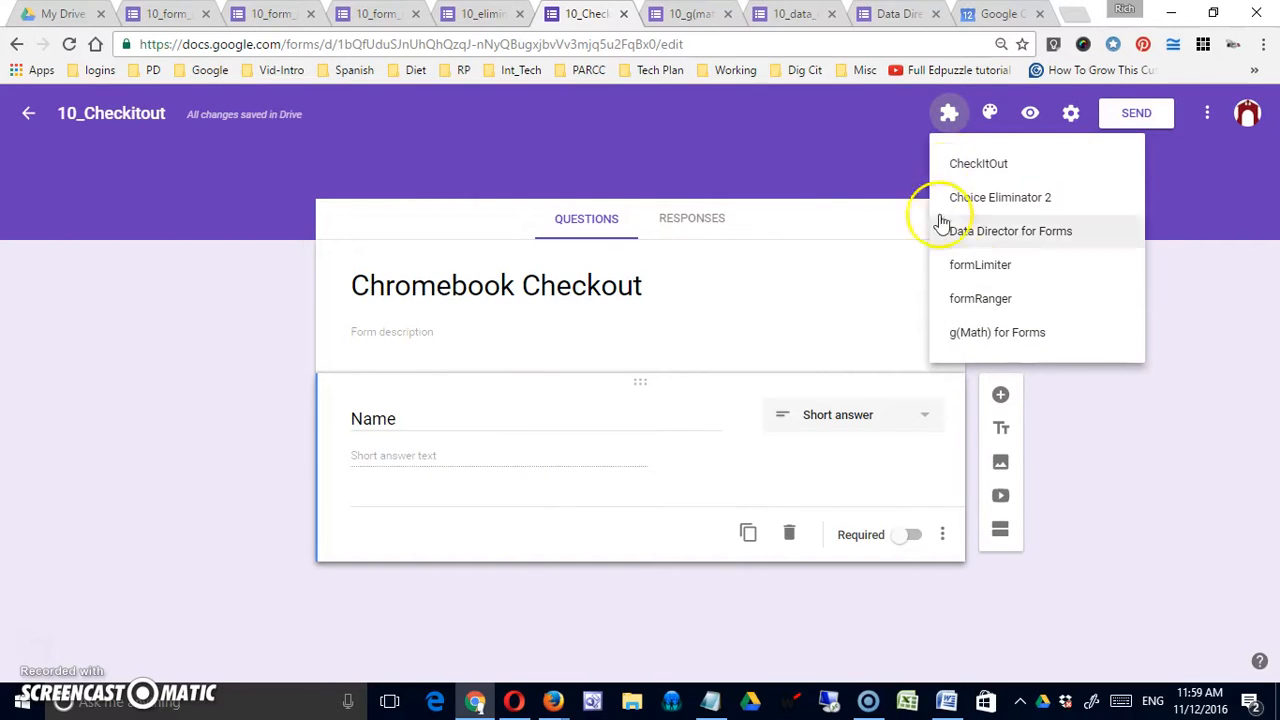
left_click(960, 168)
left_click(612, 199)
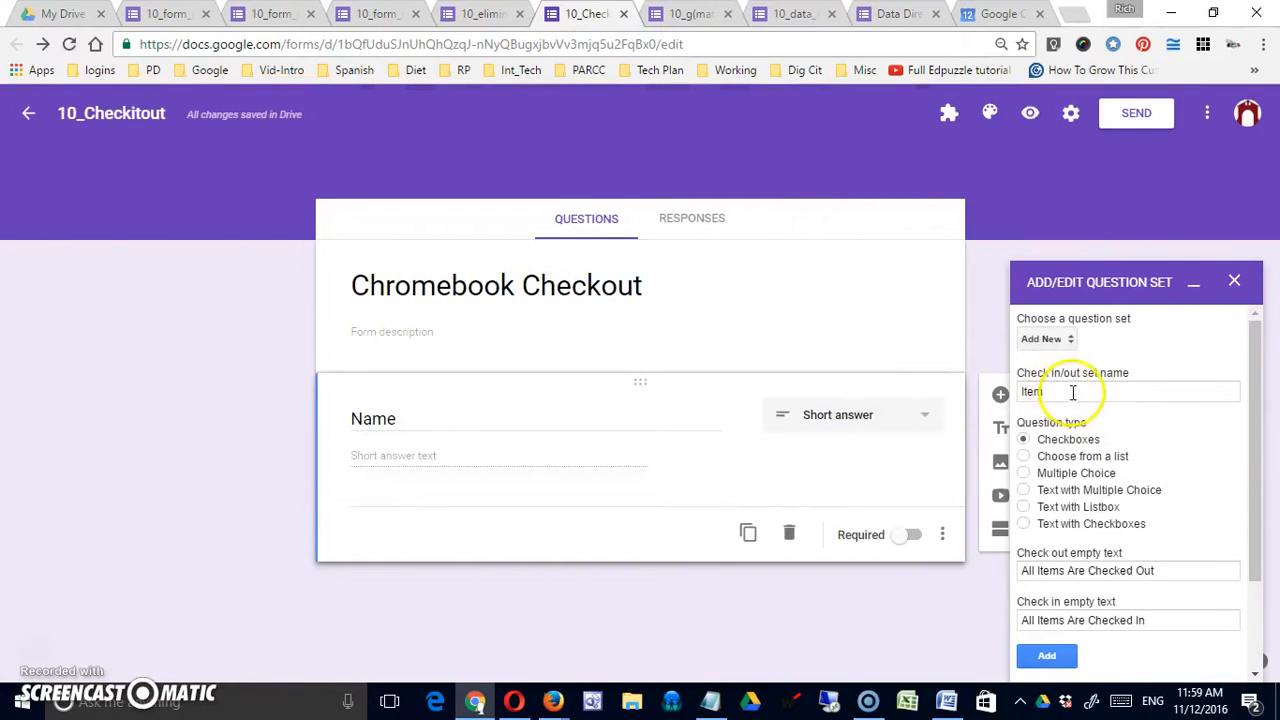
Step: Add a Multiple Choice check in/out question set named Chromebooks, keeping the default check-out and check-in empty texts
left_click_drag(1064, 391, 956, 390)
type("Chromeboo")
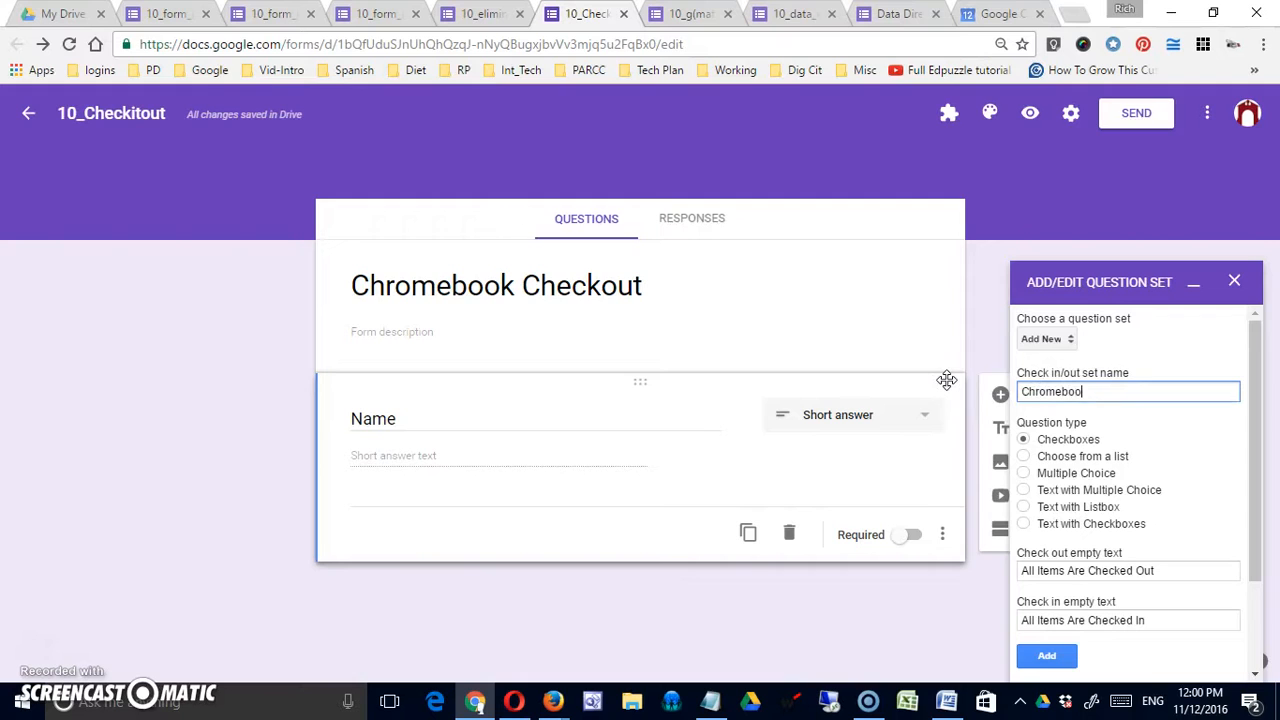
left_click(1024, 476)
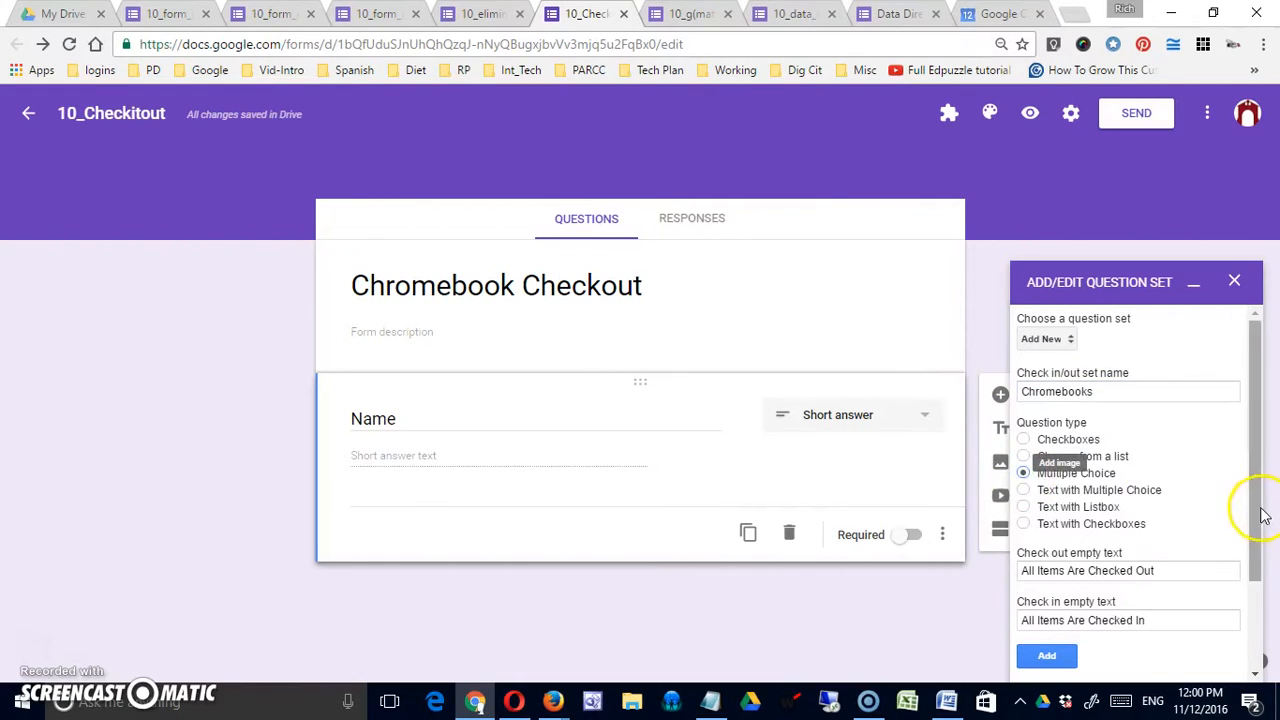
scroll(1268, 508, "down", 1)
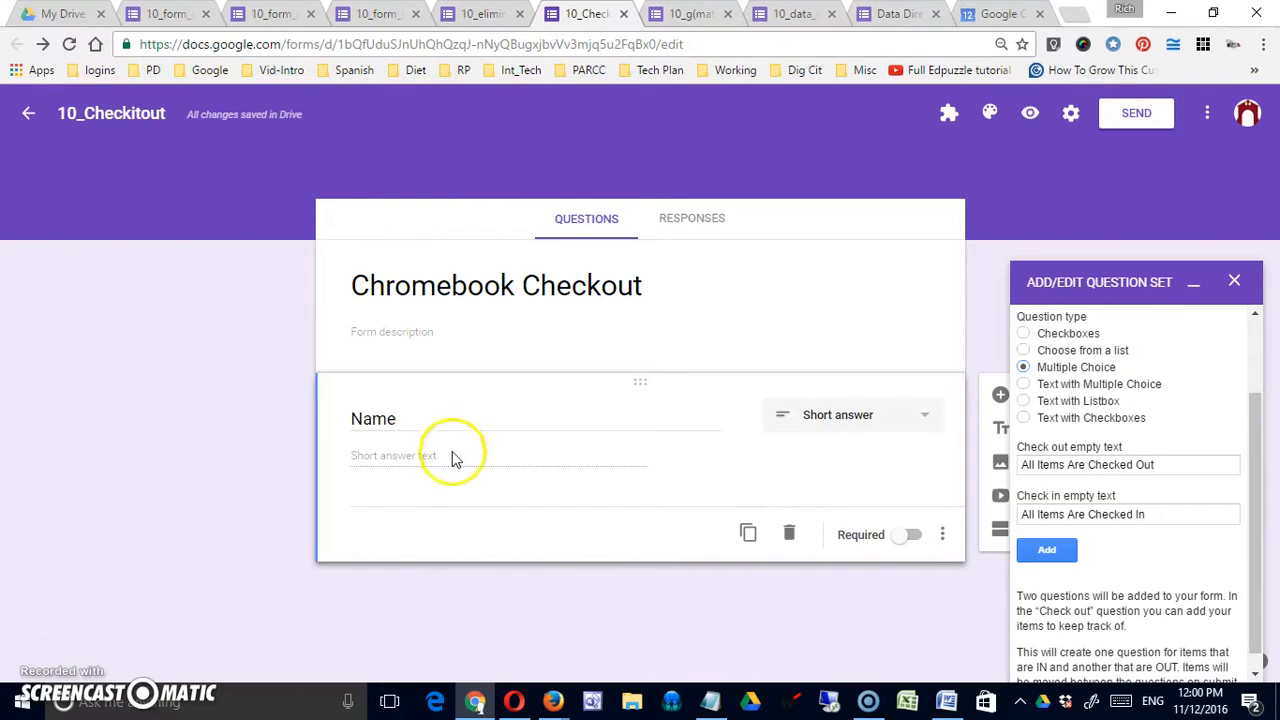
left_click_drag(1157, 467, 950, 471)
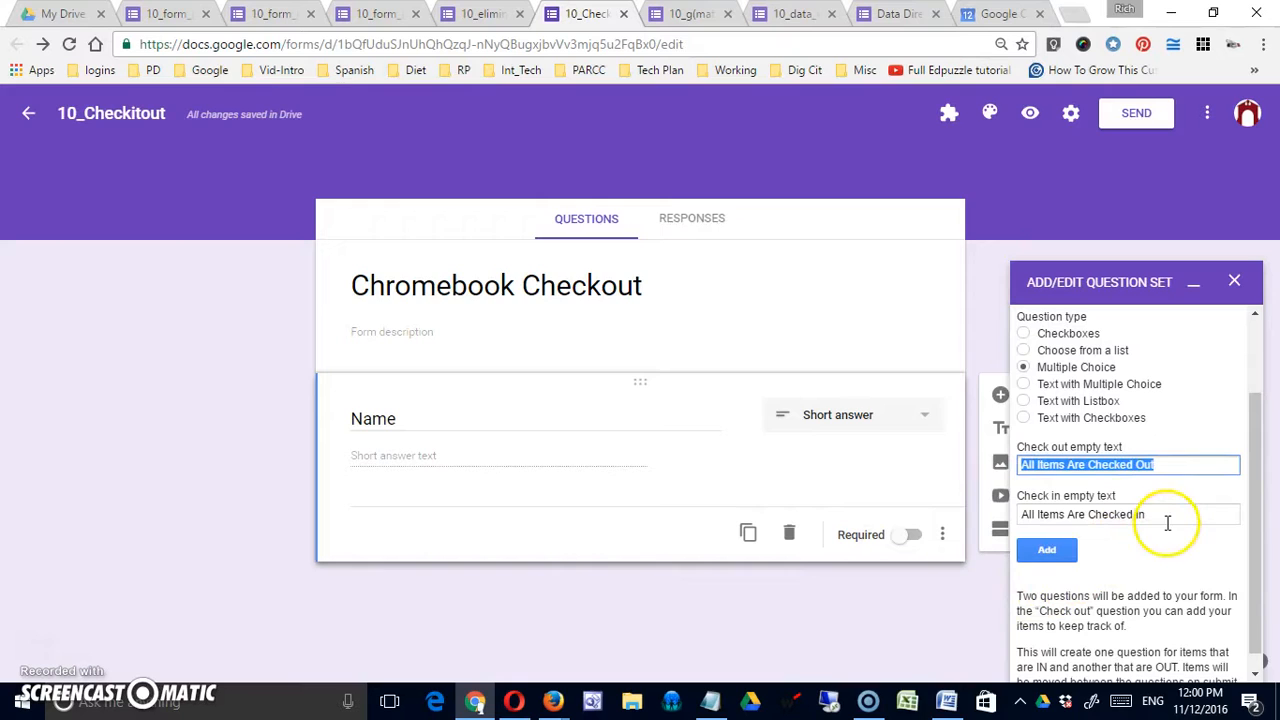
left_click_drag(1167, 515, 1028, 517)
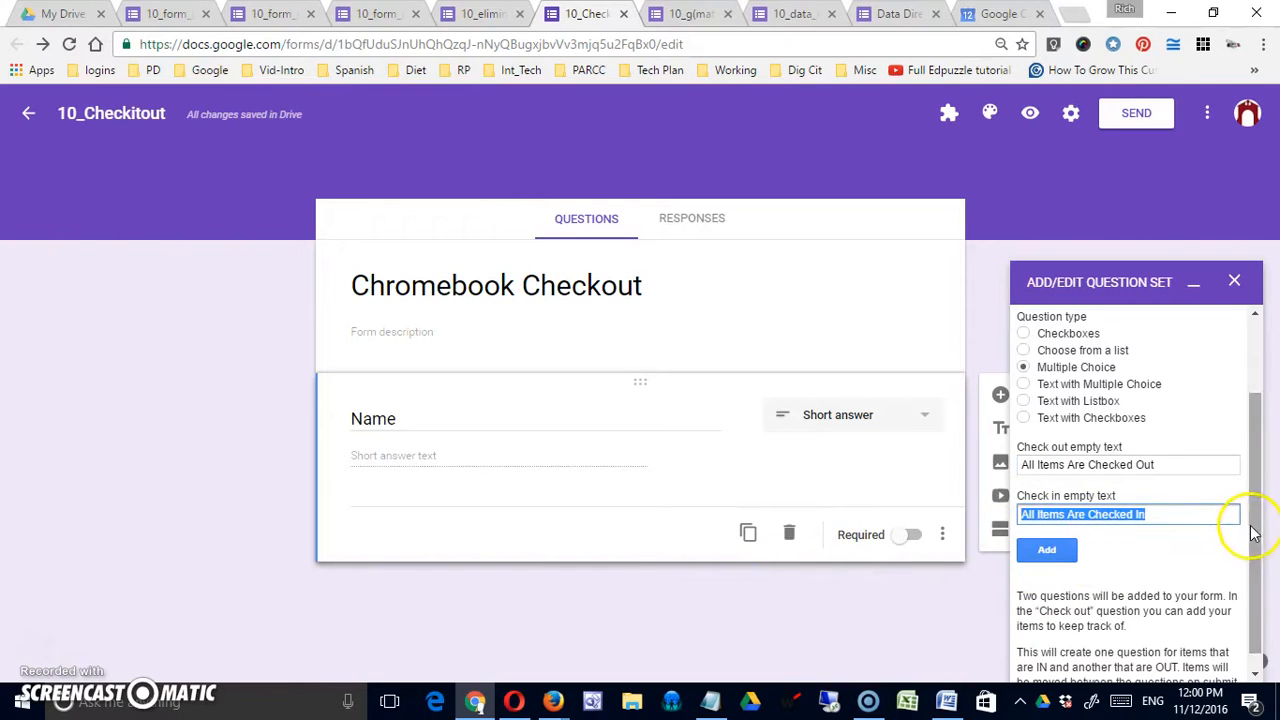
left_click_drag(1249, 529, 1252, 592)
left_click(1044, 535)
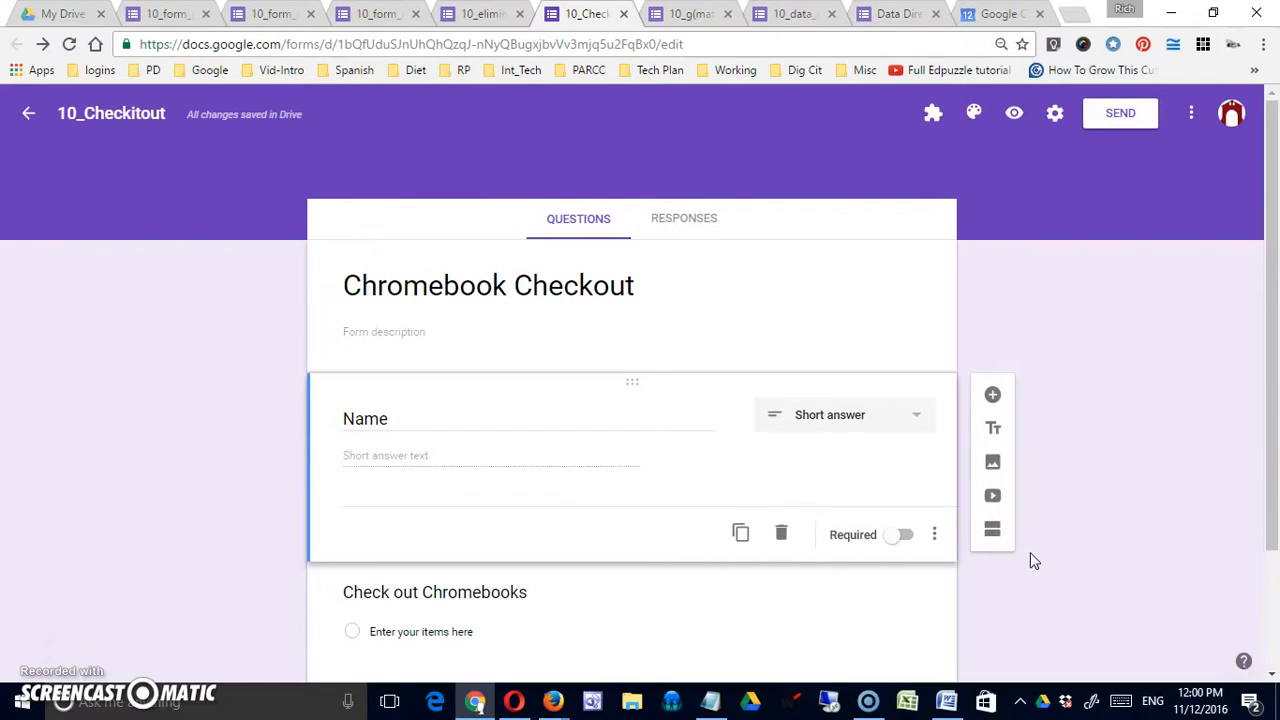
Step: Fill the "Check out Chromebooks" question with the choices CB 1, CB 2, CB 3, CB 4, CB 5 and CB 6
left_click_drag(1273, 403, 1269, 517)
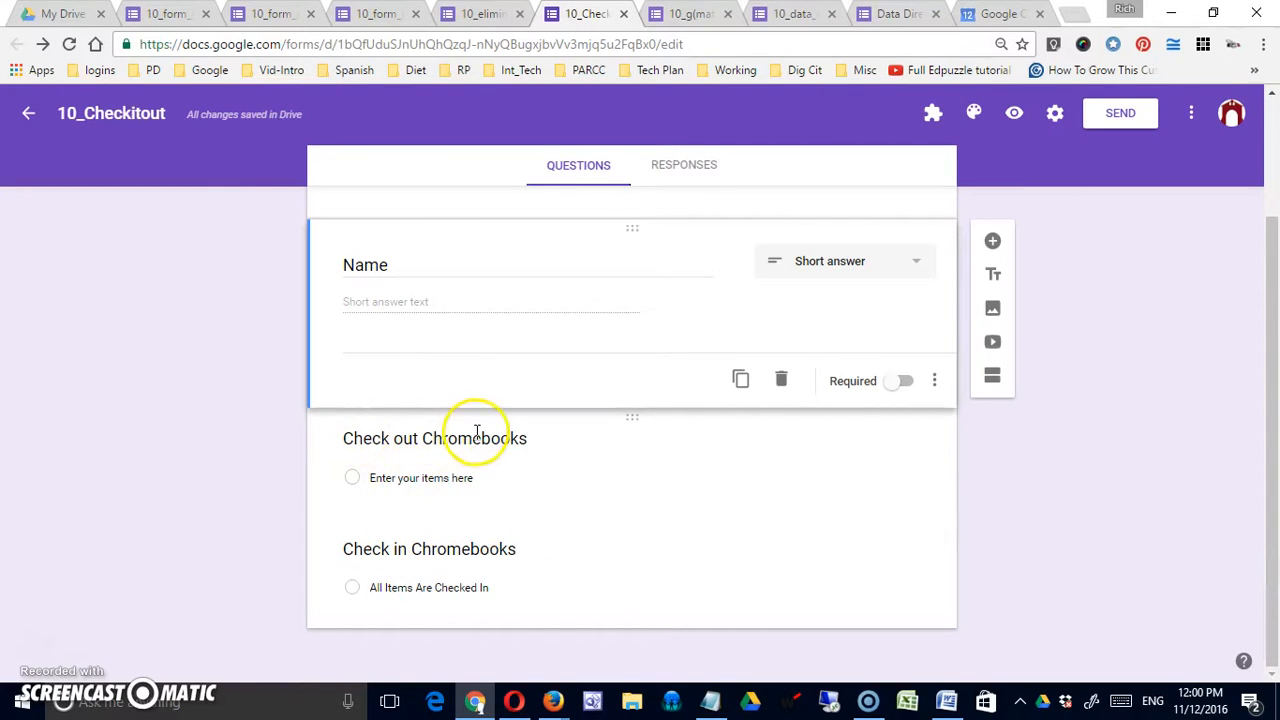
left_click(405, 477)
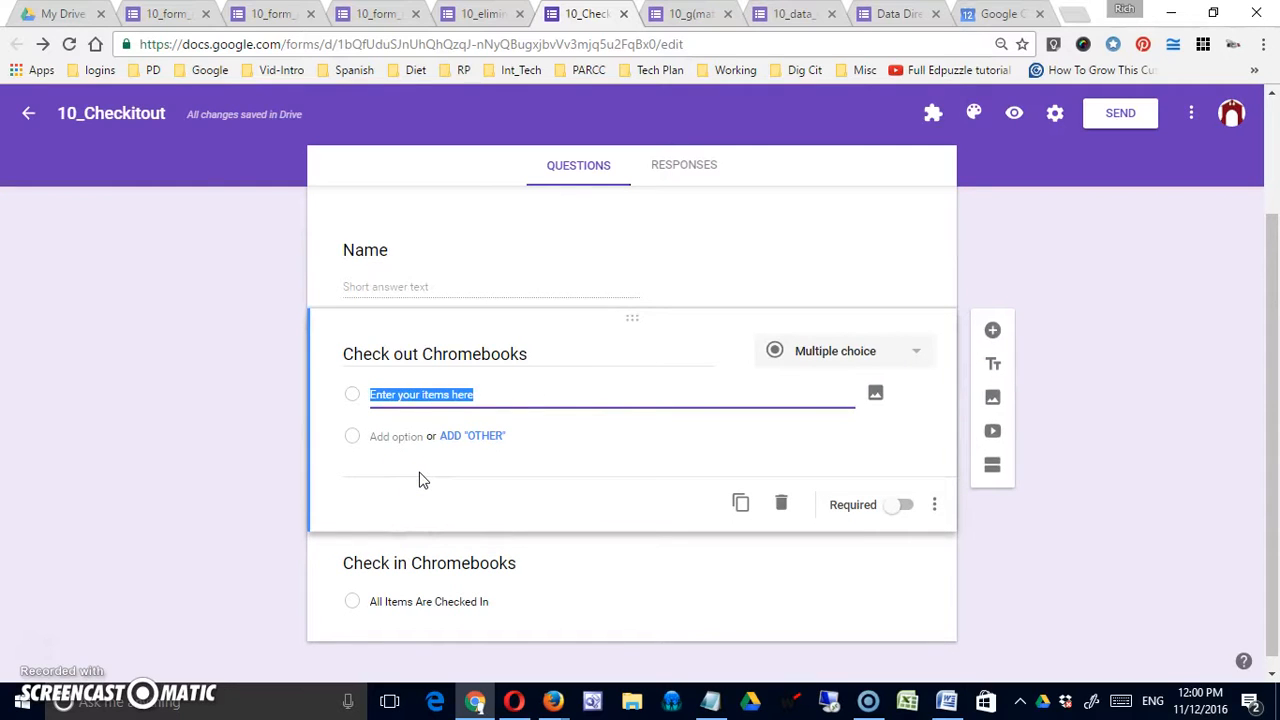
type("CB 1")
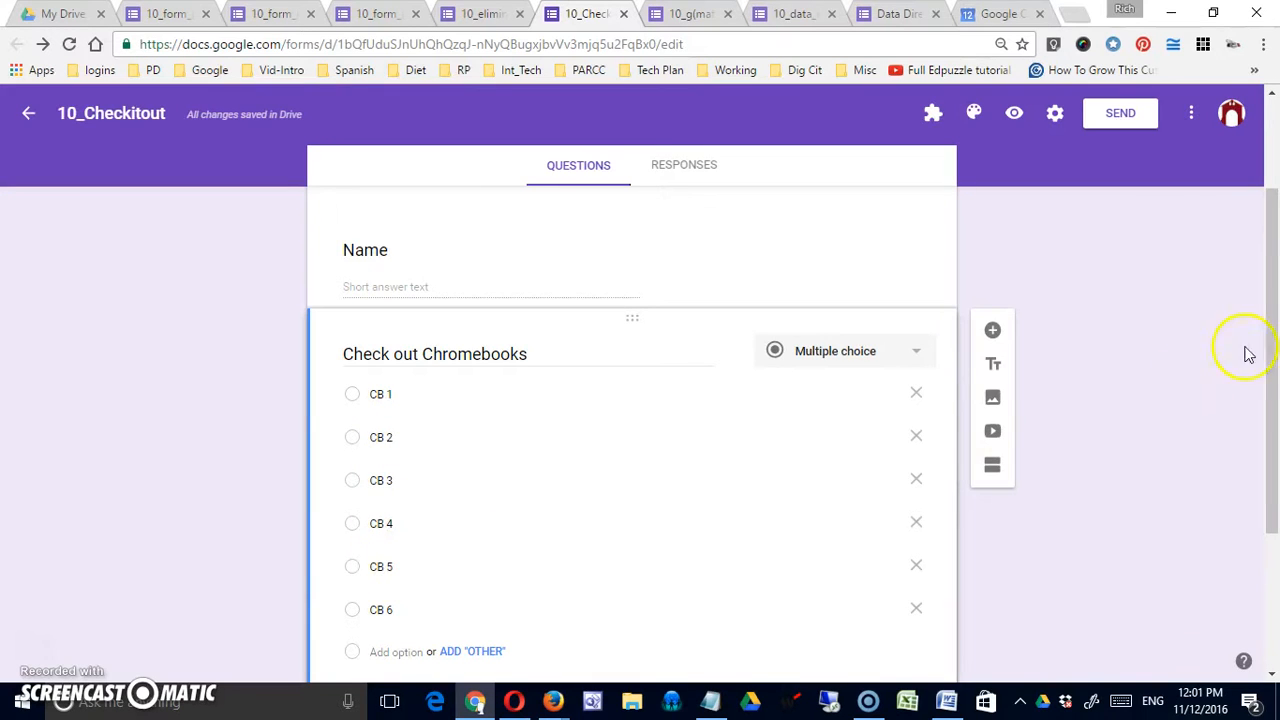
Step: Preview the Chromebook Checkout form and submit a response with the borrower's name that checks out CB 1
left_click_drag(1272, 354, 1180, 248)
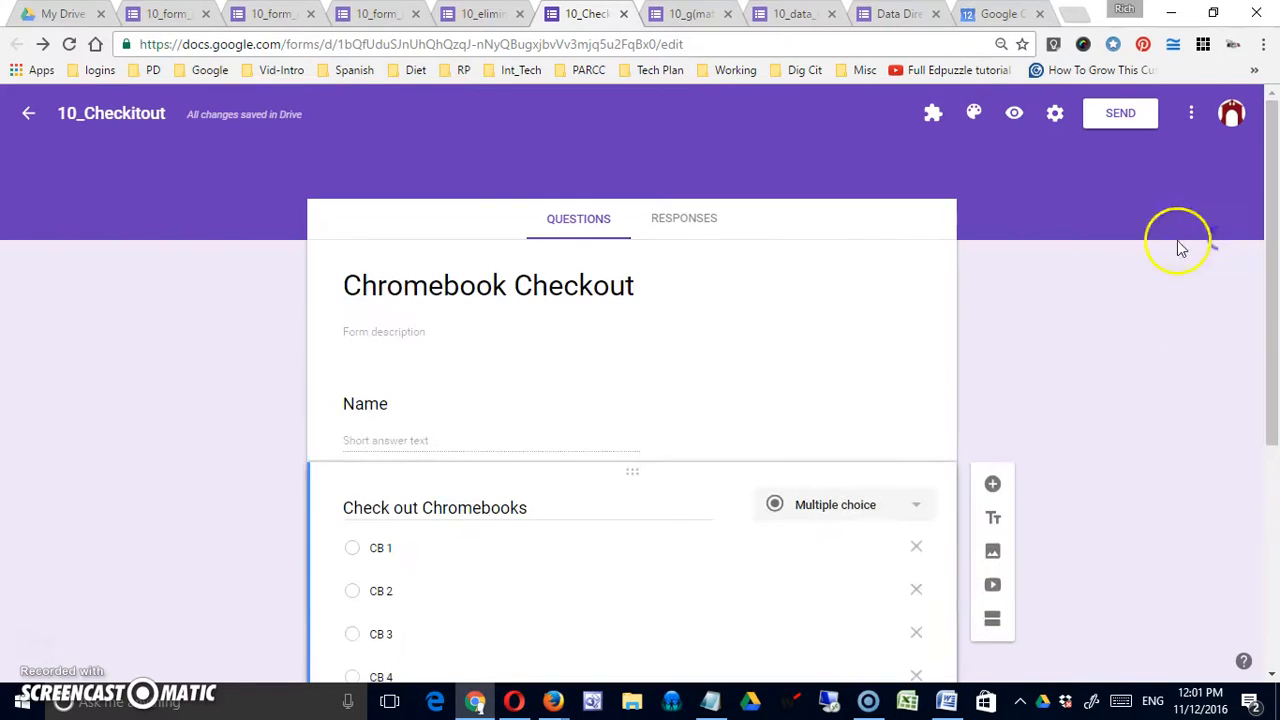
left_click(1013, 112)
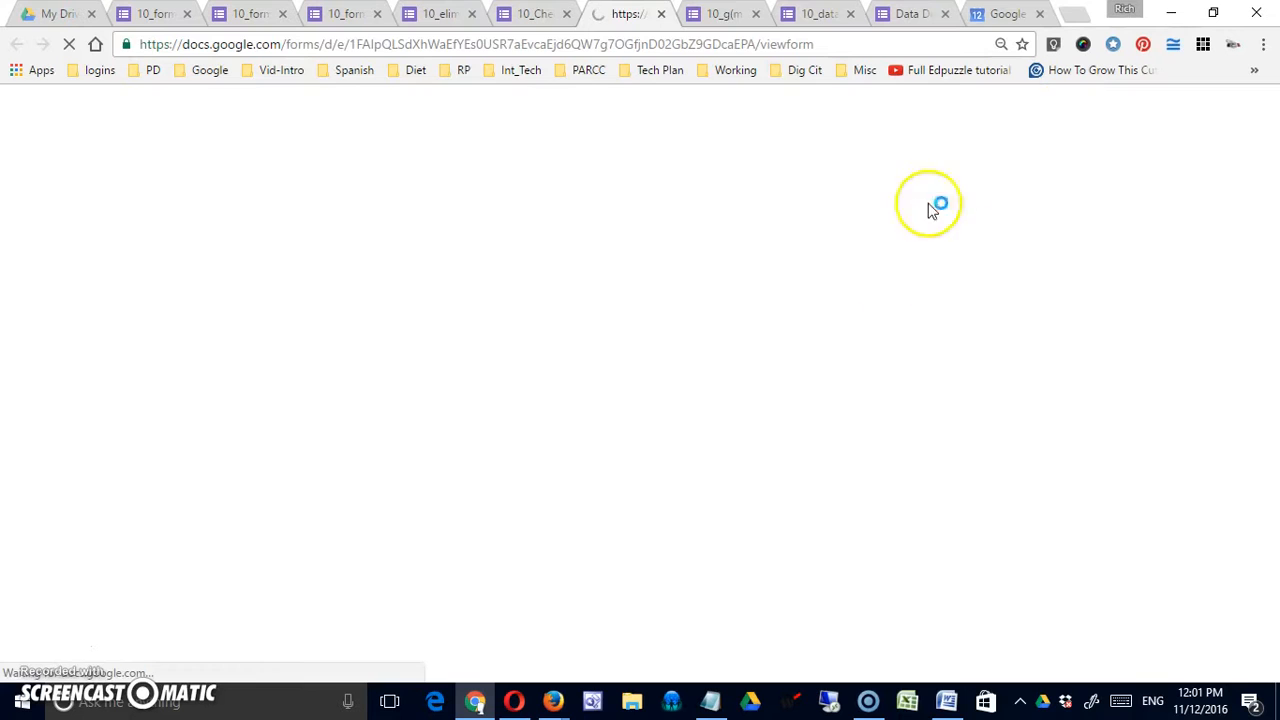
left_click(492, 400)
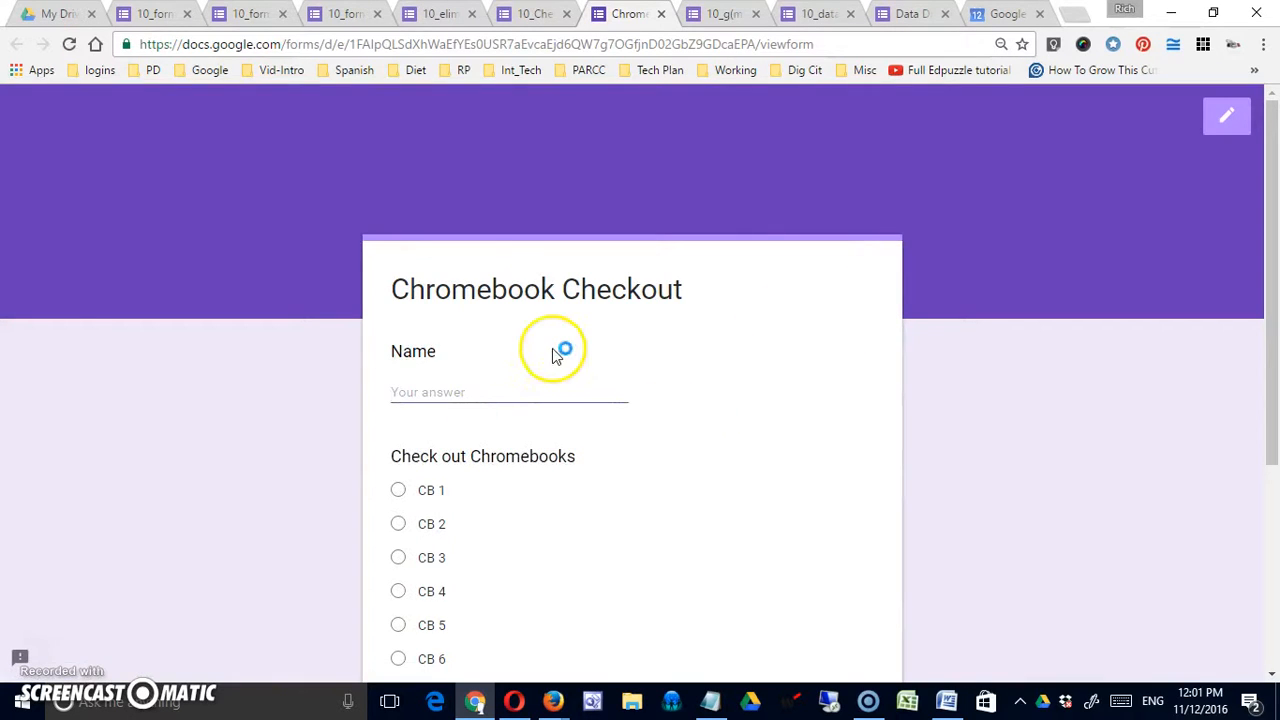
type("Rich")
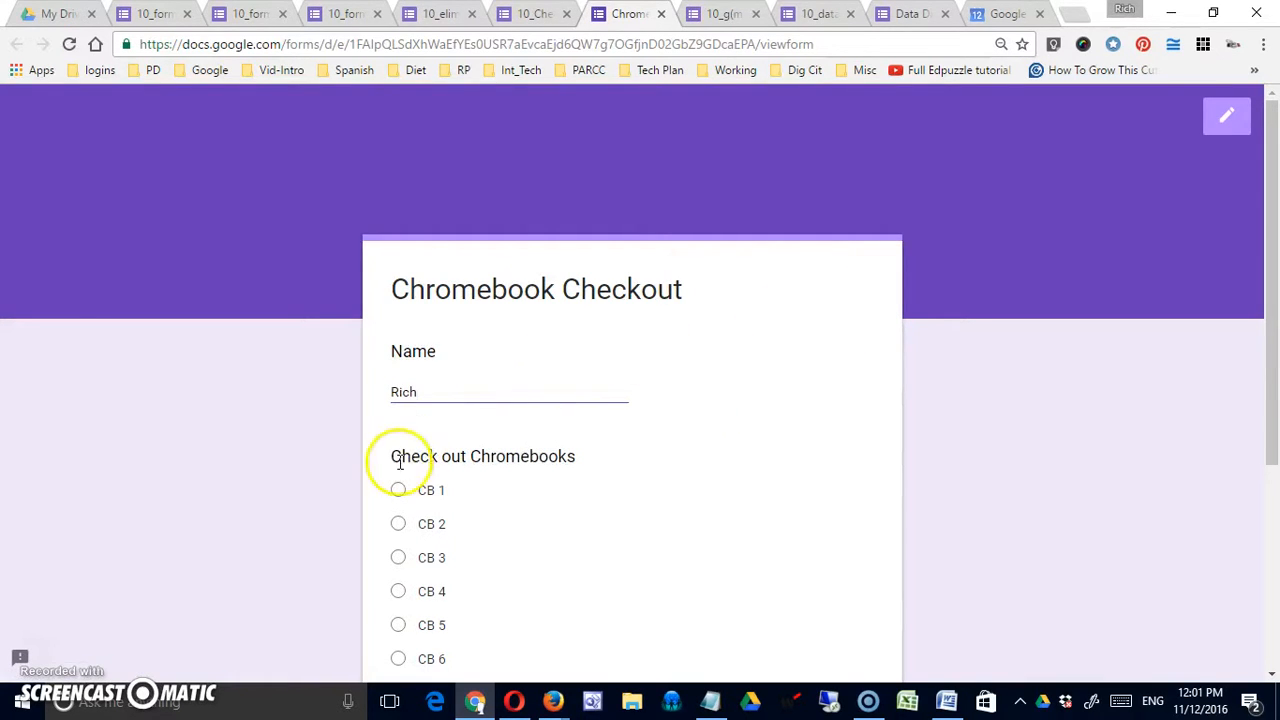
left_click(402, 490)
scroll(794, 523, "down", 3)
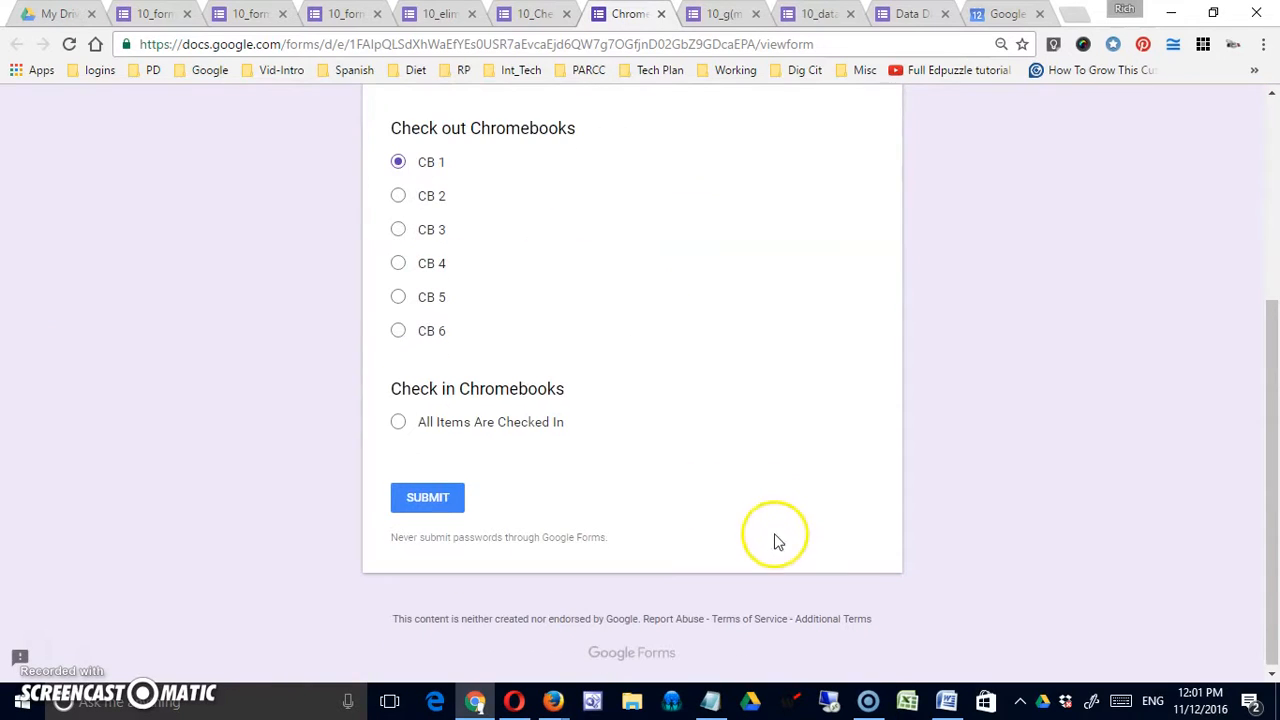
left_click(441, 494)
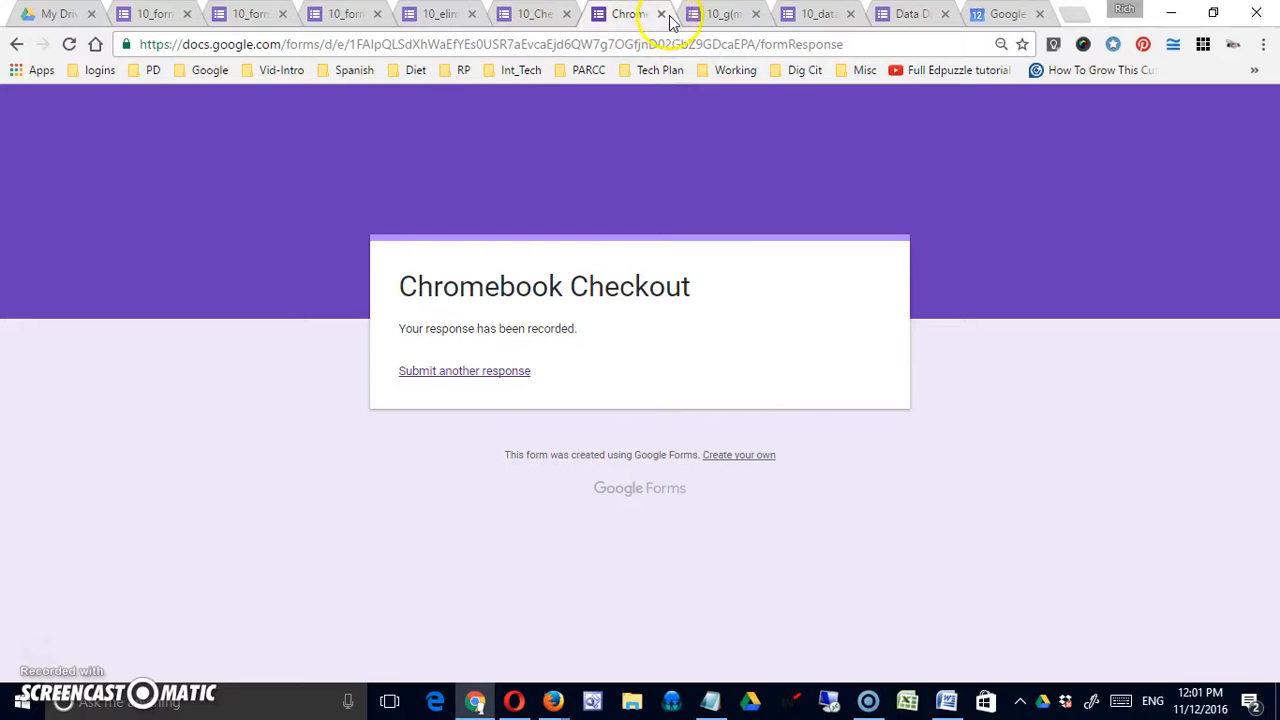
Step: Submit another response with the borrower's name that checks CB 1 back in, and reopen the blank form
left_click(486, 371)
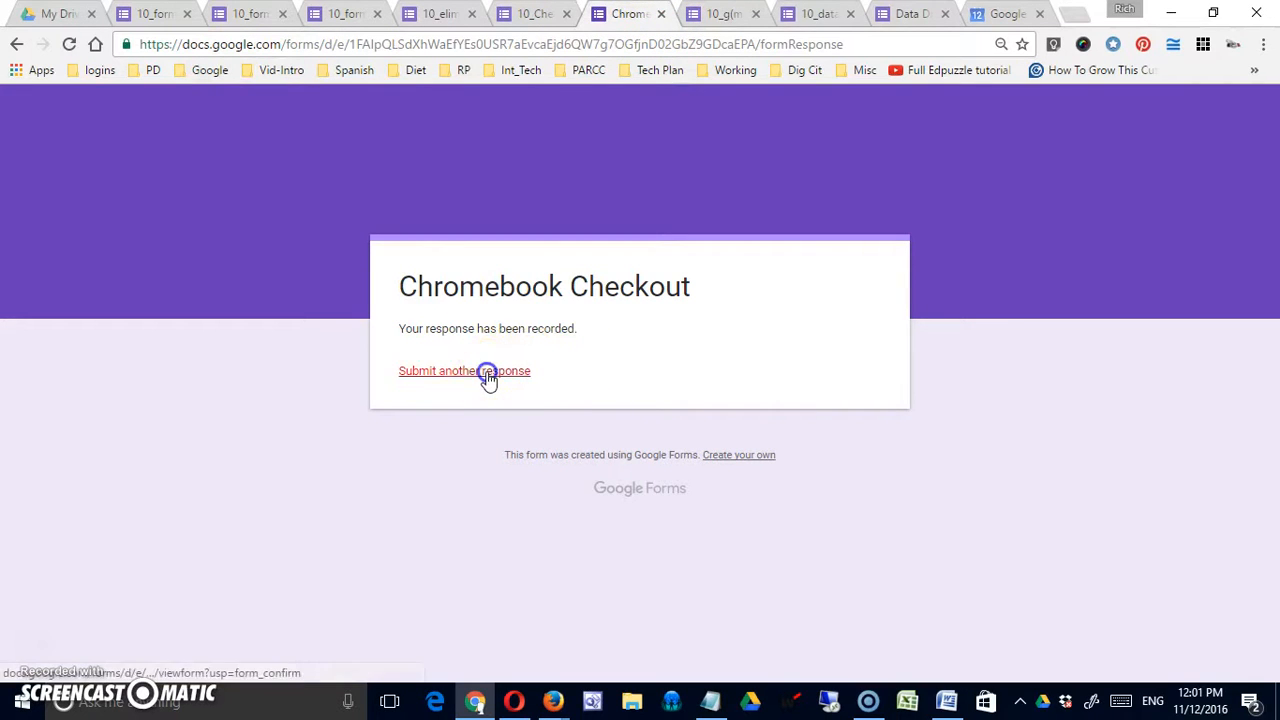
scroll(600, 470, "down", 3)
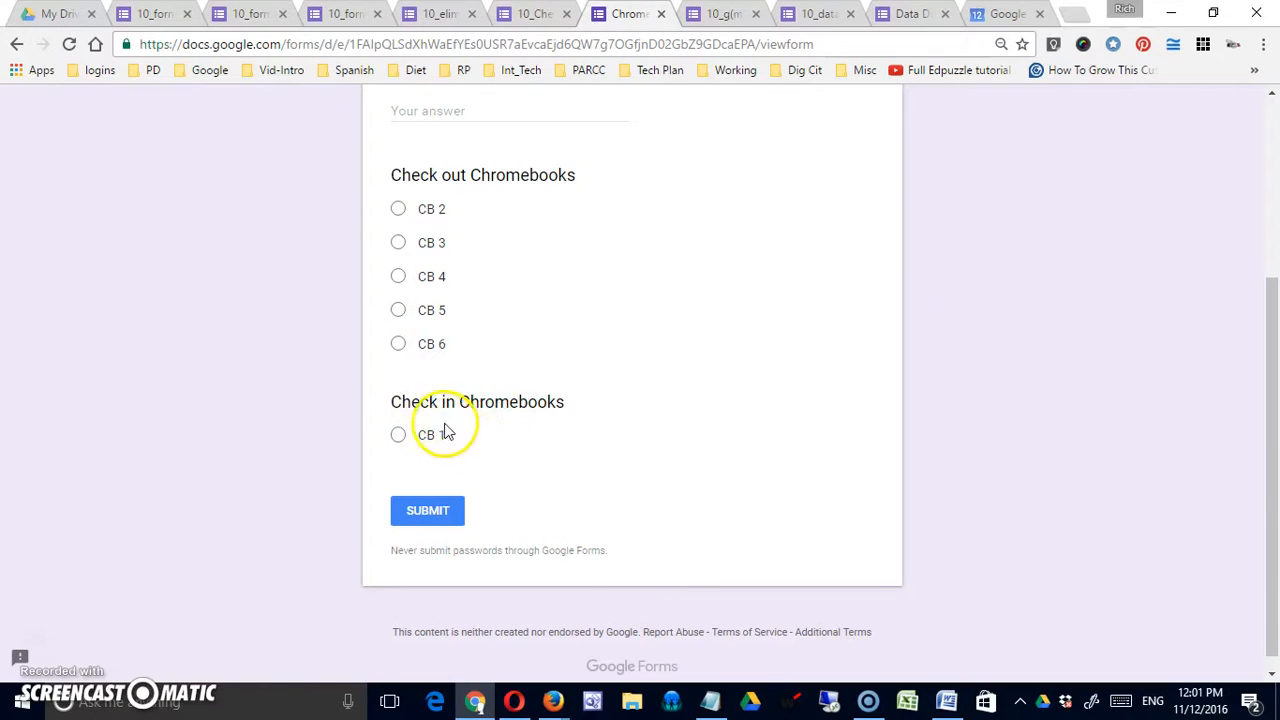
left_click(398, 437)
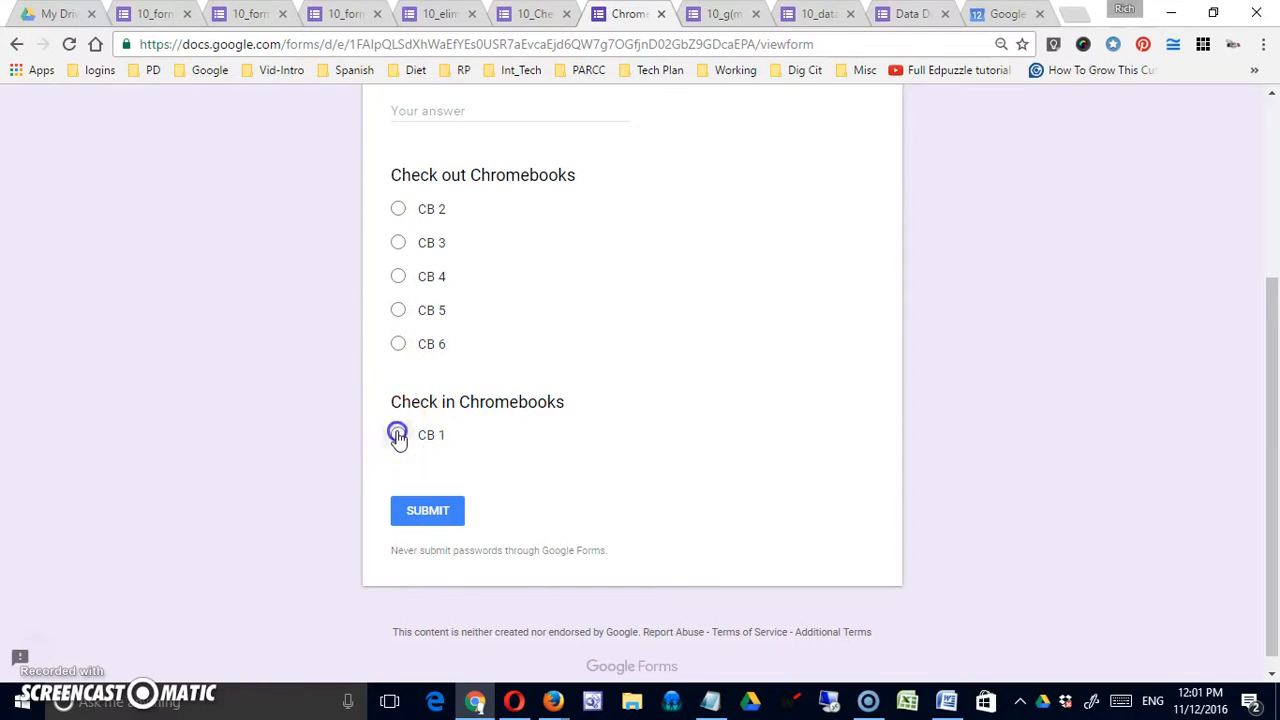
scroll(470, 440, "up", 1)
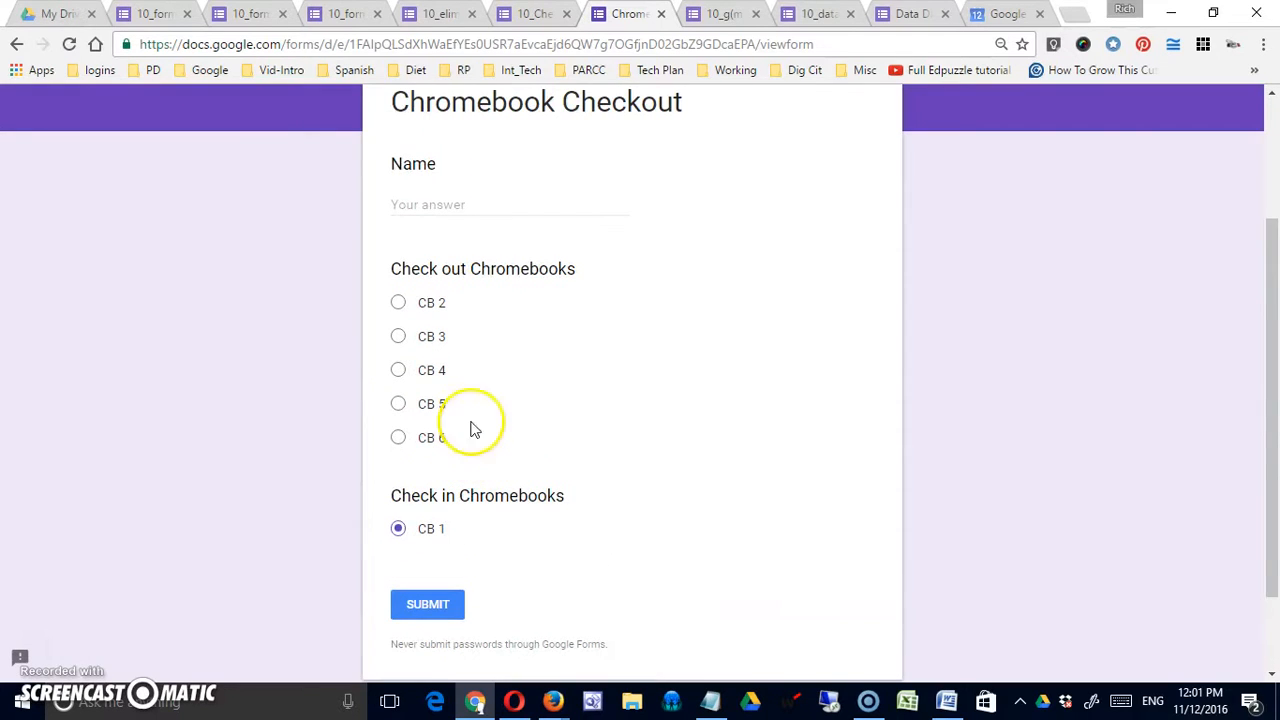
left_click(491, 212)
type("Rich")
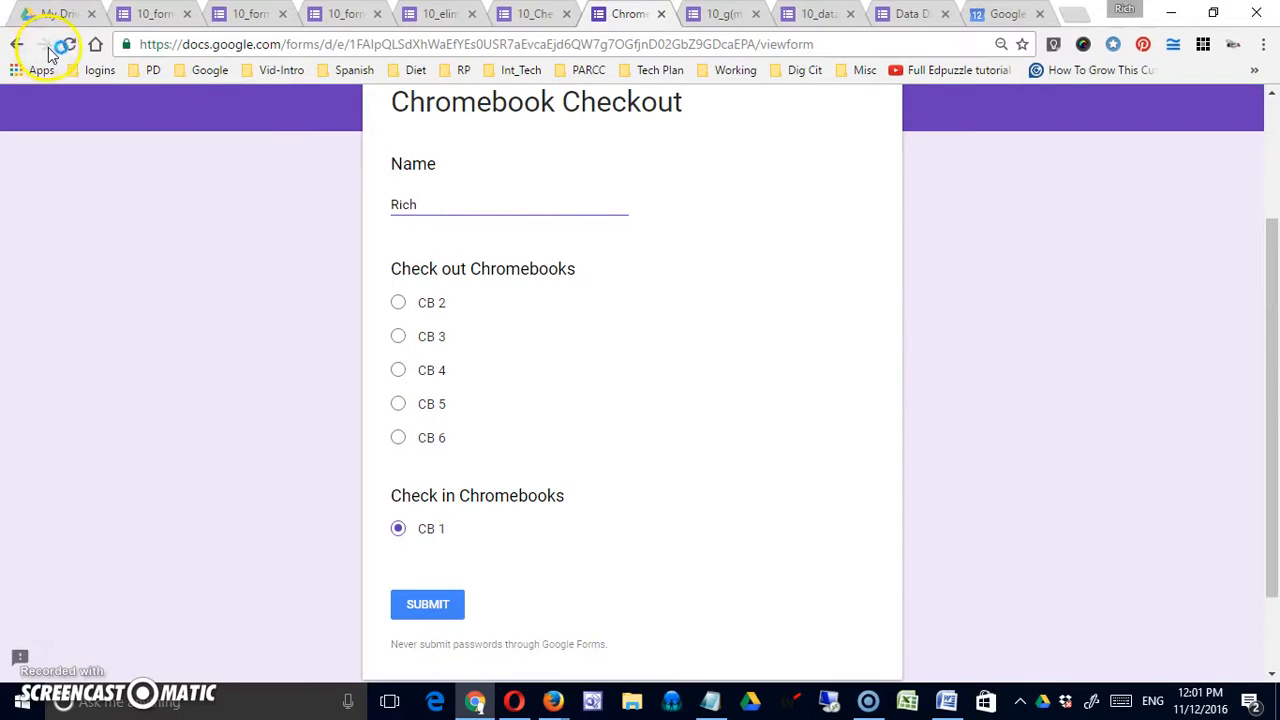
left_click(425, 603)
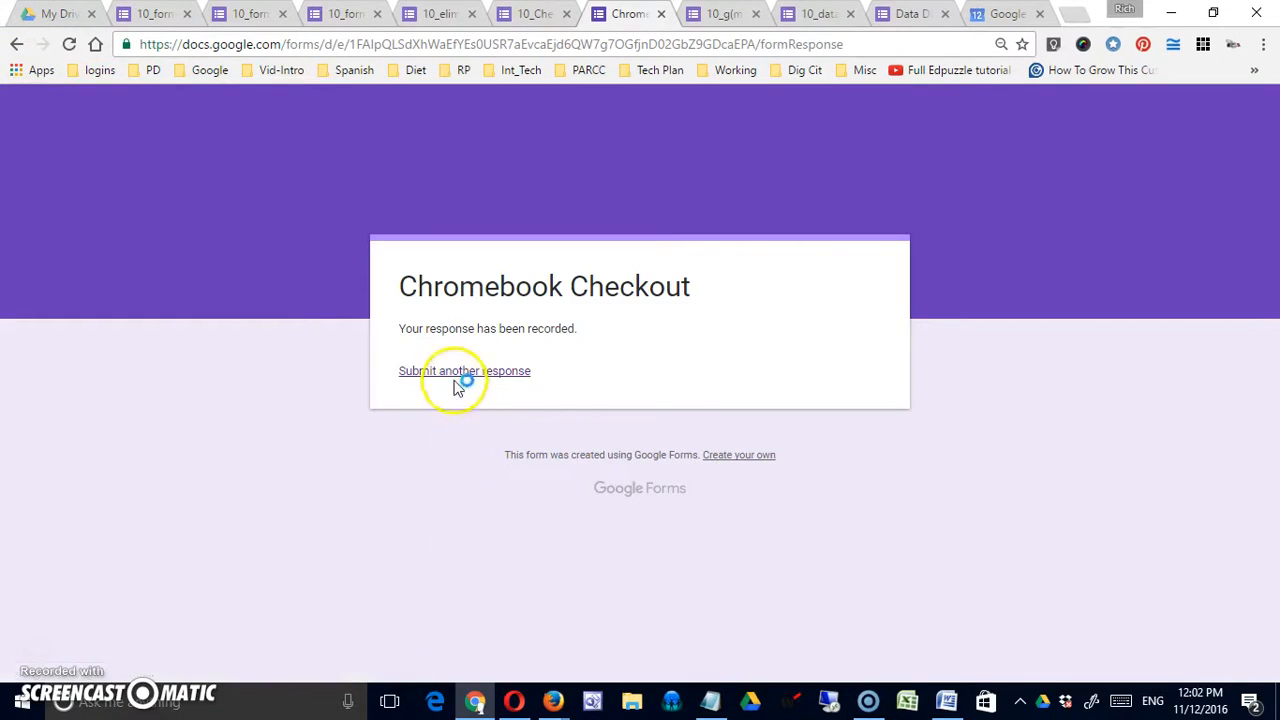
left_click(449, 373)
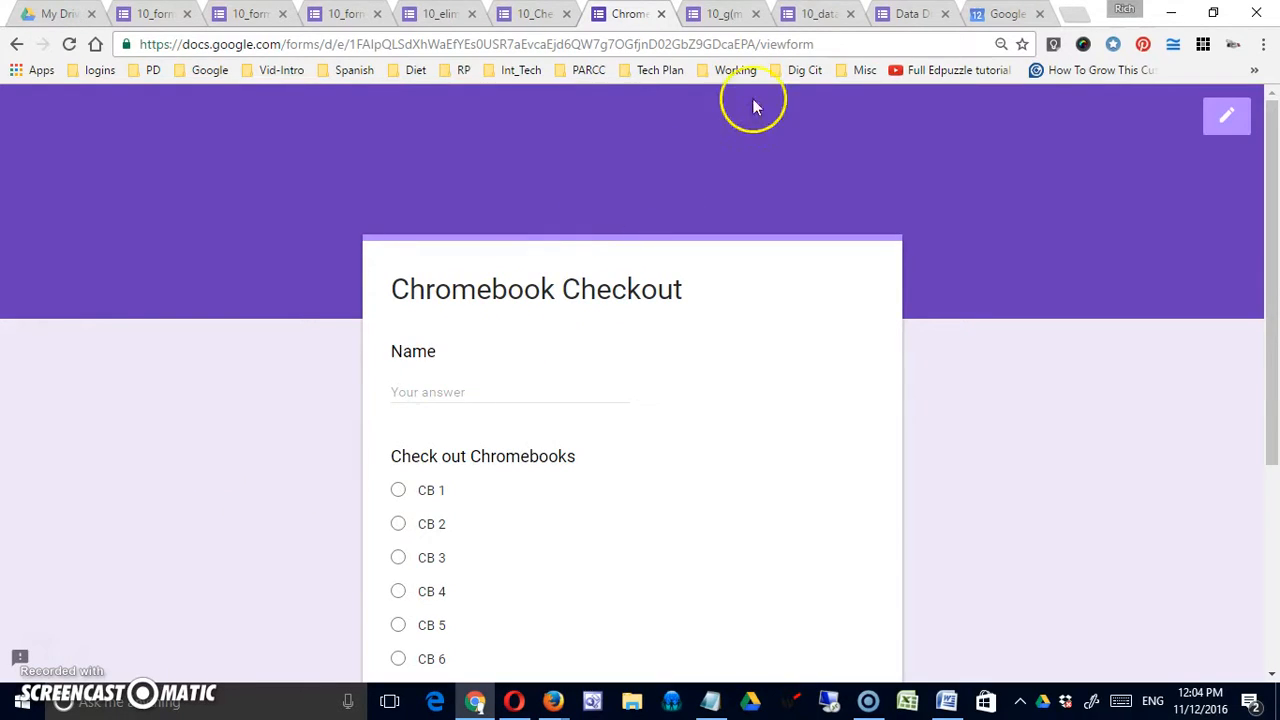
Step: Switch to the 10_g(math) form and open the g(Math) for Forms tool for creating math expressions
left_click(722, 14)
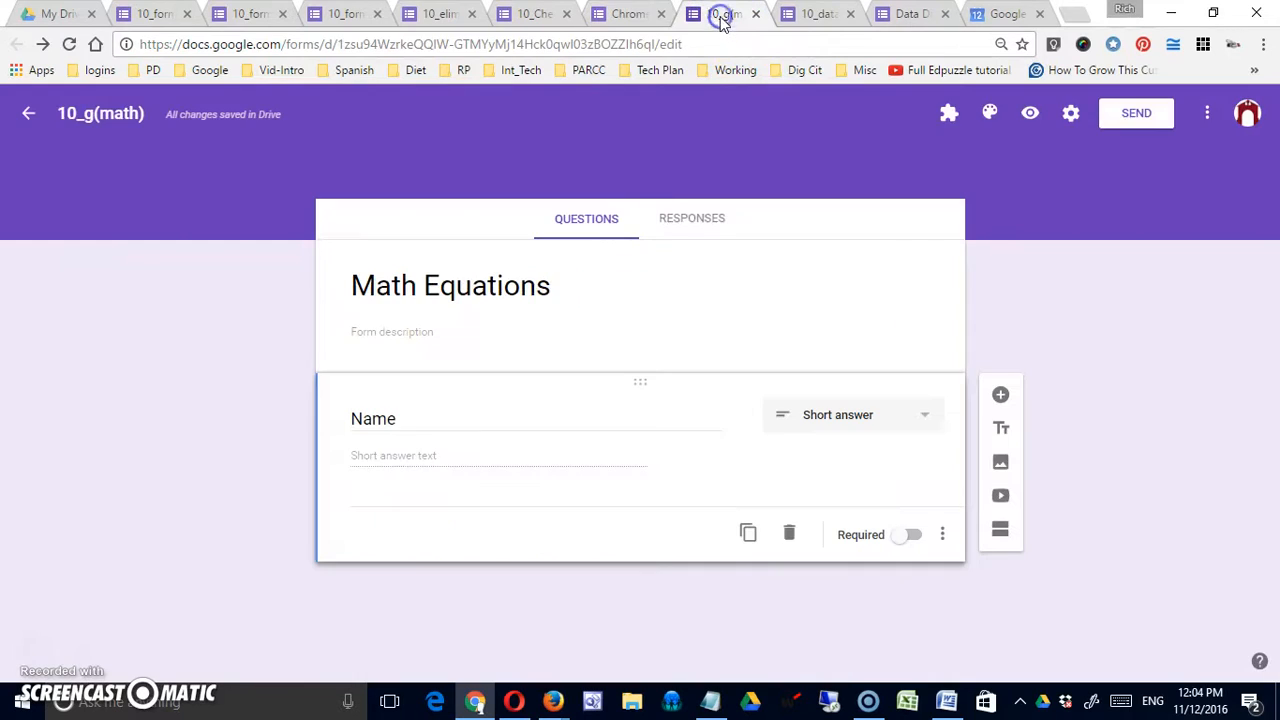
left_click(607, 250)
left_click(947, 118)
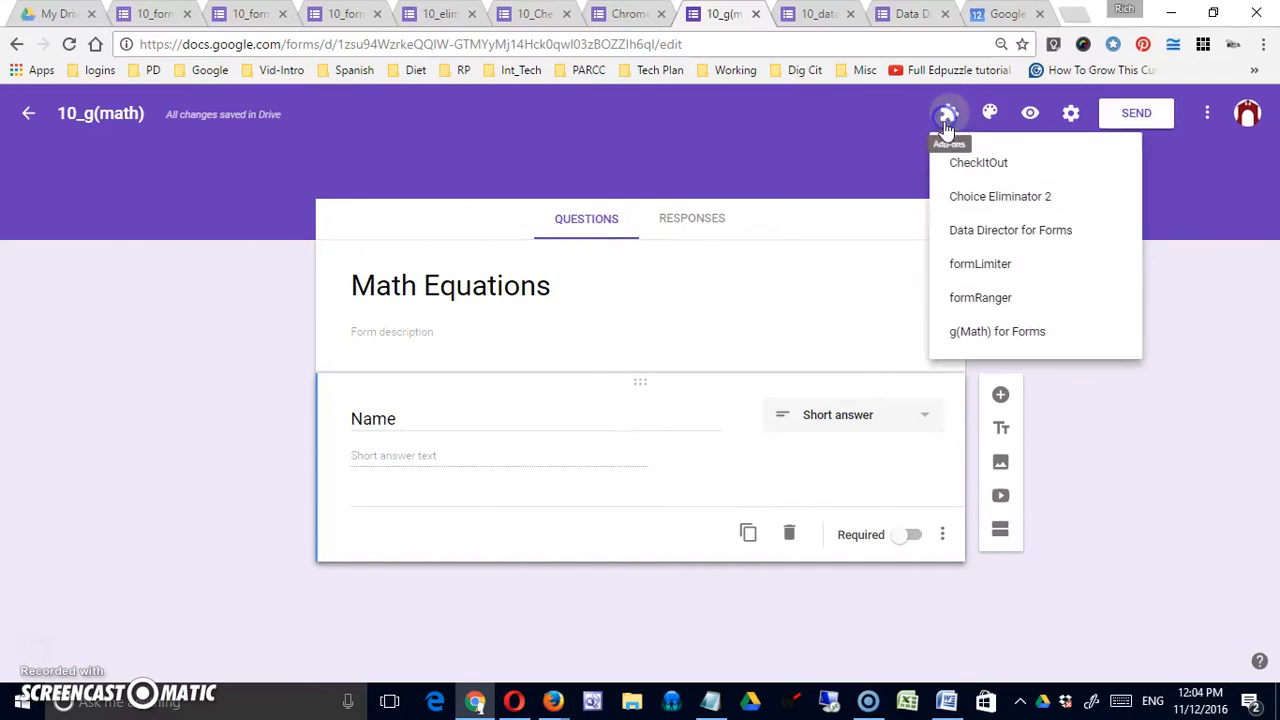
left_click(993, 345)
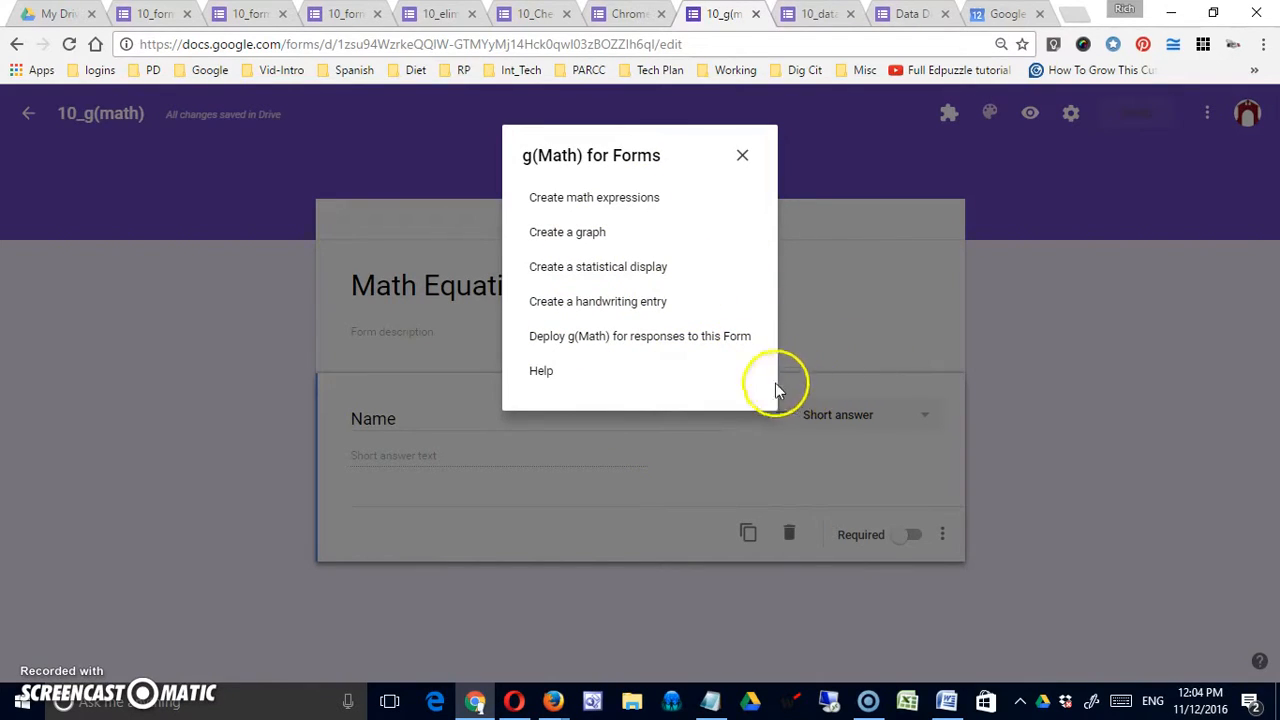
left_click(645, 198)
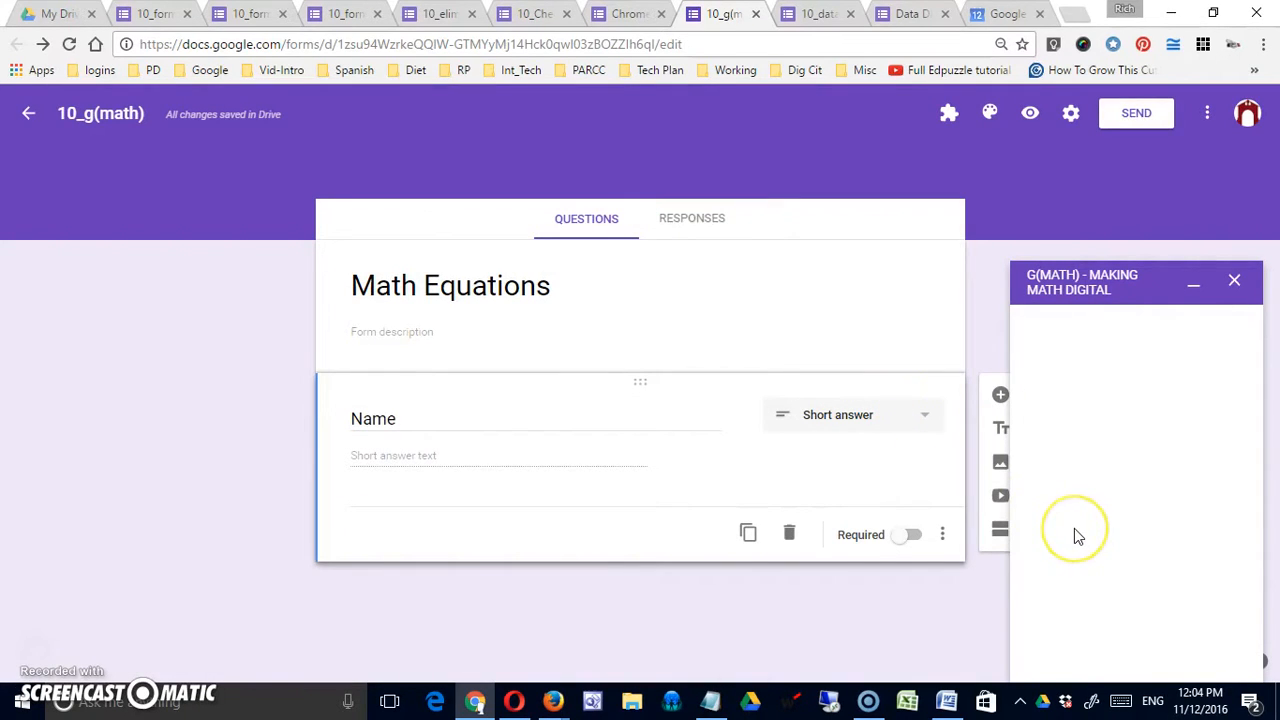
Step: Create the expression 2x + y = z² in g(Math)'s simple mode and insert it into the Math Equations form
left_click(1086, 332)
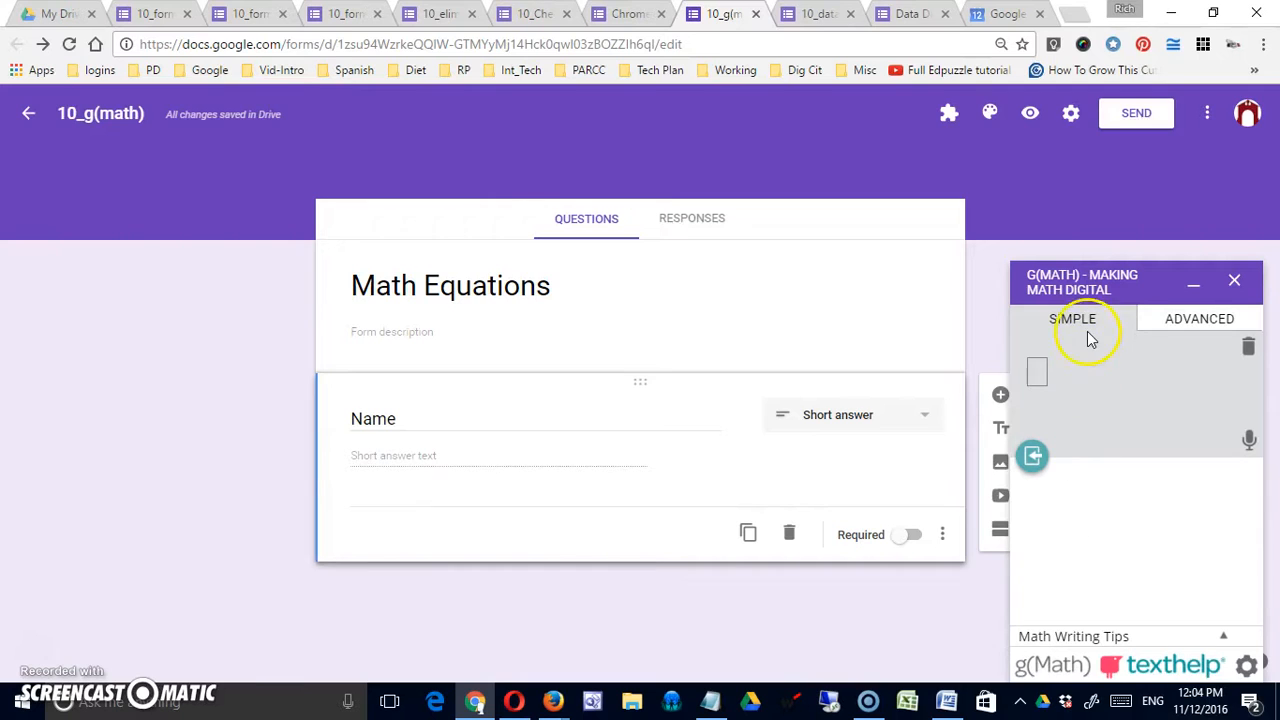
left_click(1157, 327)
left_click(1095, 322)
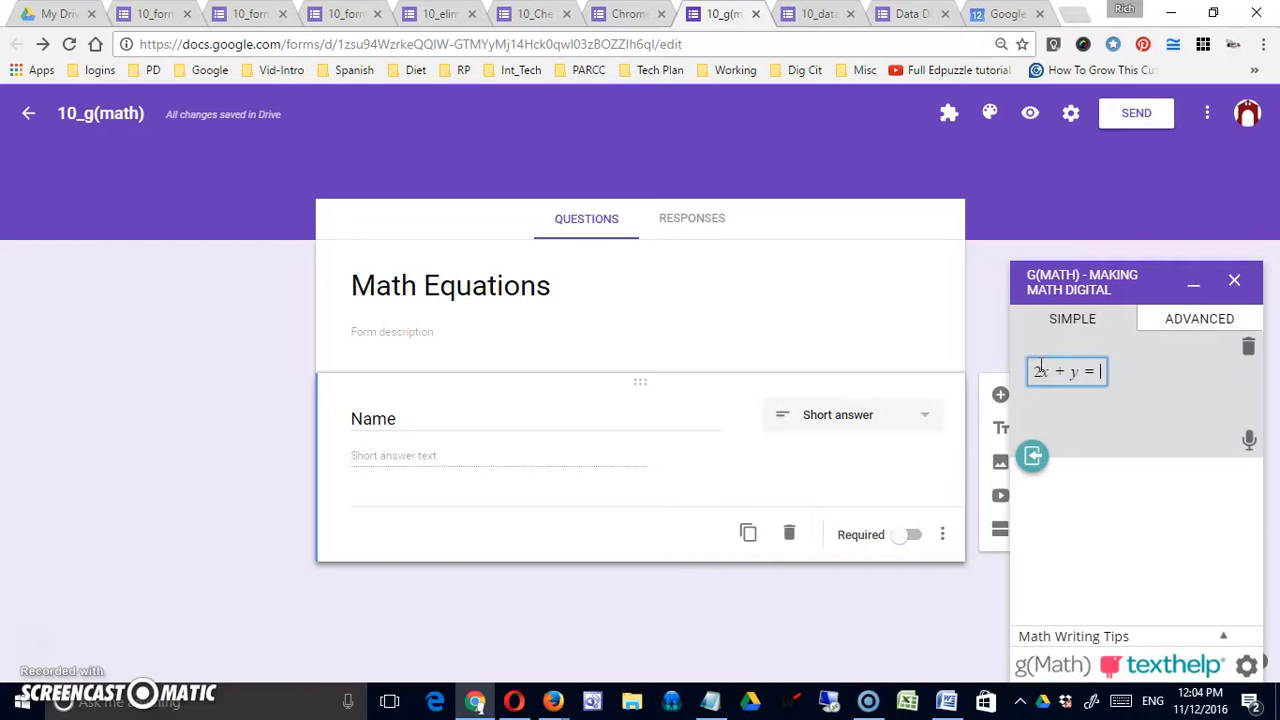
type("^")
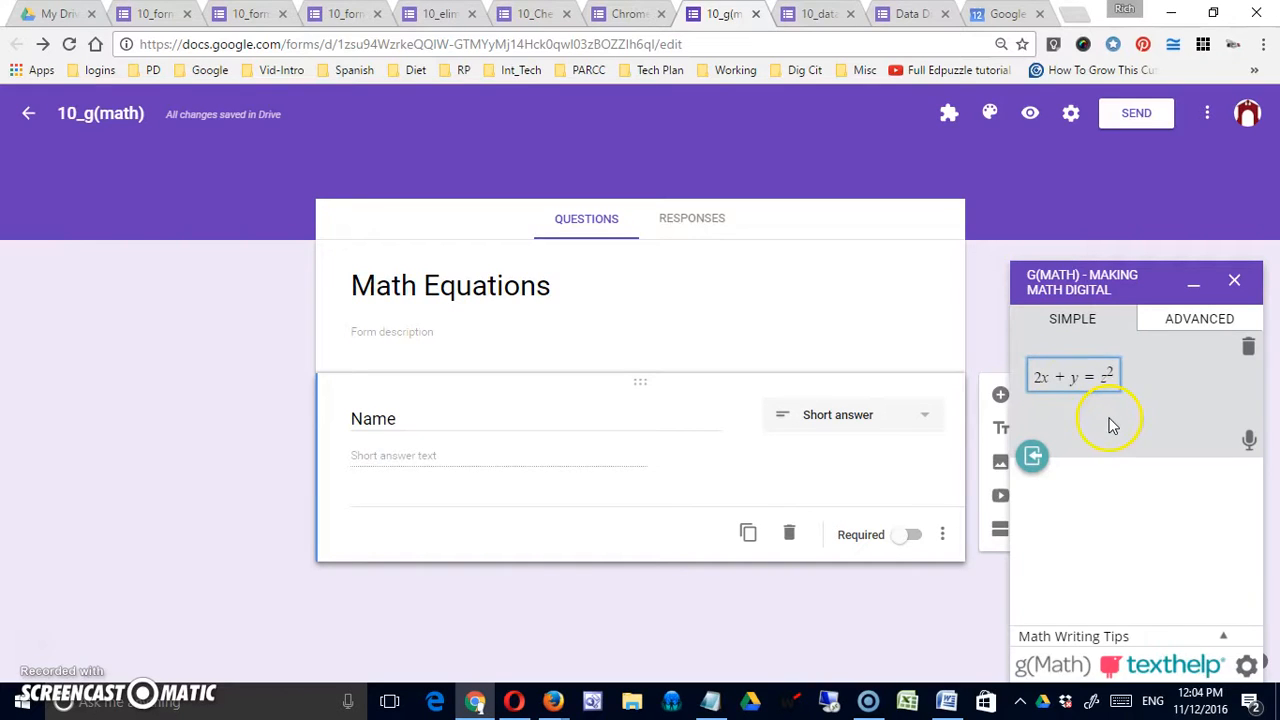
left_click(1037, 463)
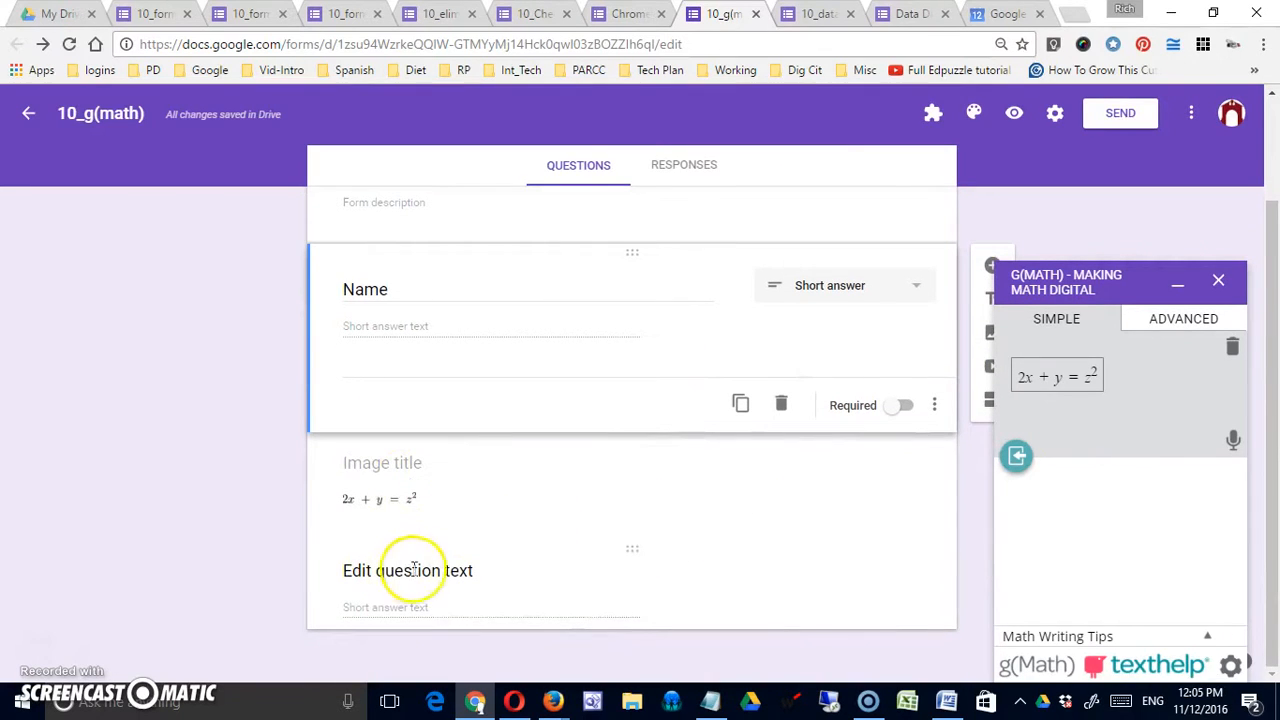
Step: Title the equation image "Solve this equation", check its image options, and preview the Math Equations form
left_click(428, 575)
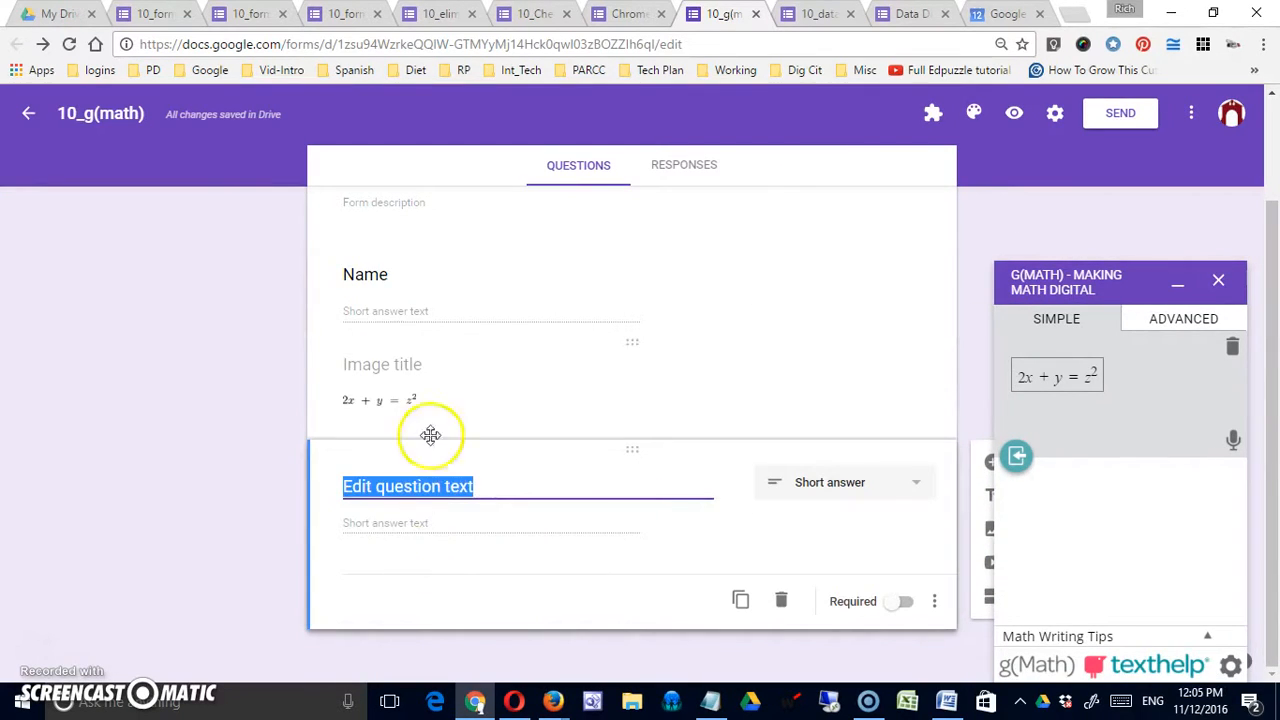
scroll(468, 474, "up", 2)
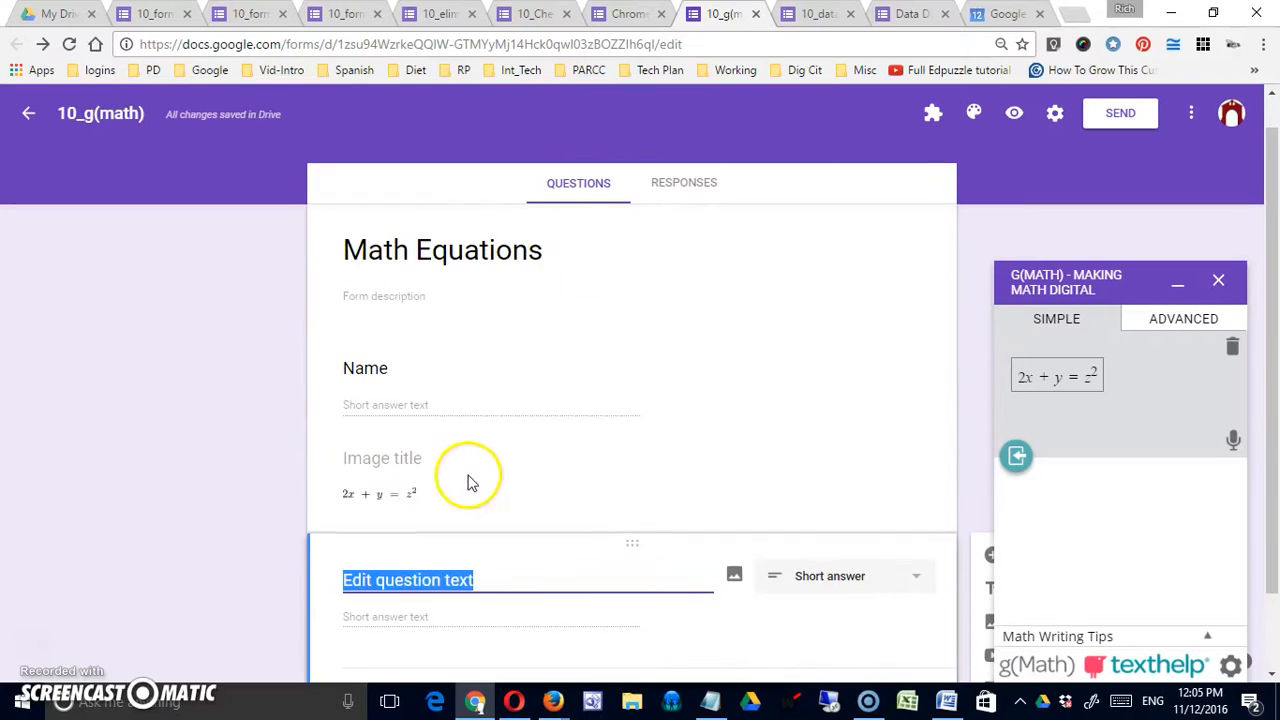
left_click(417, 500)
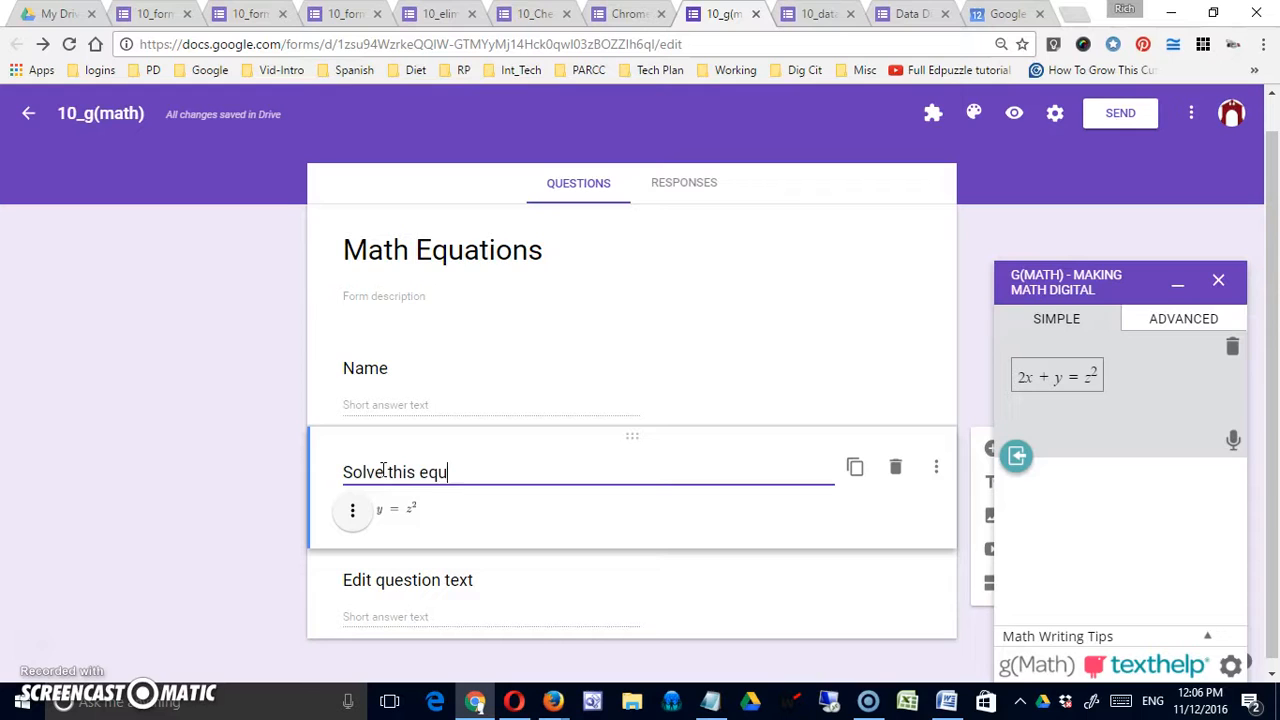
left_click(356, 516)
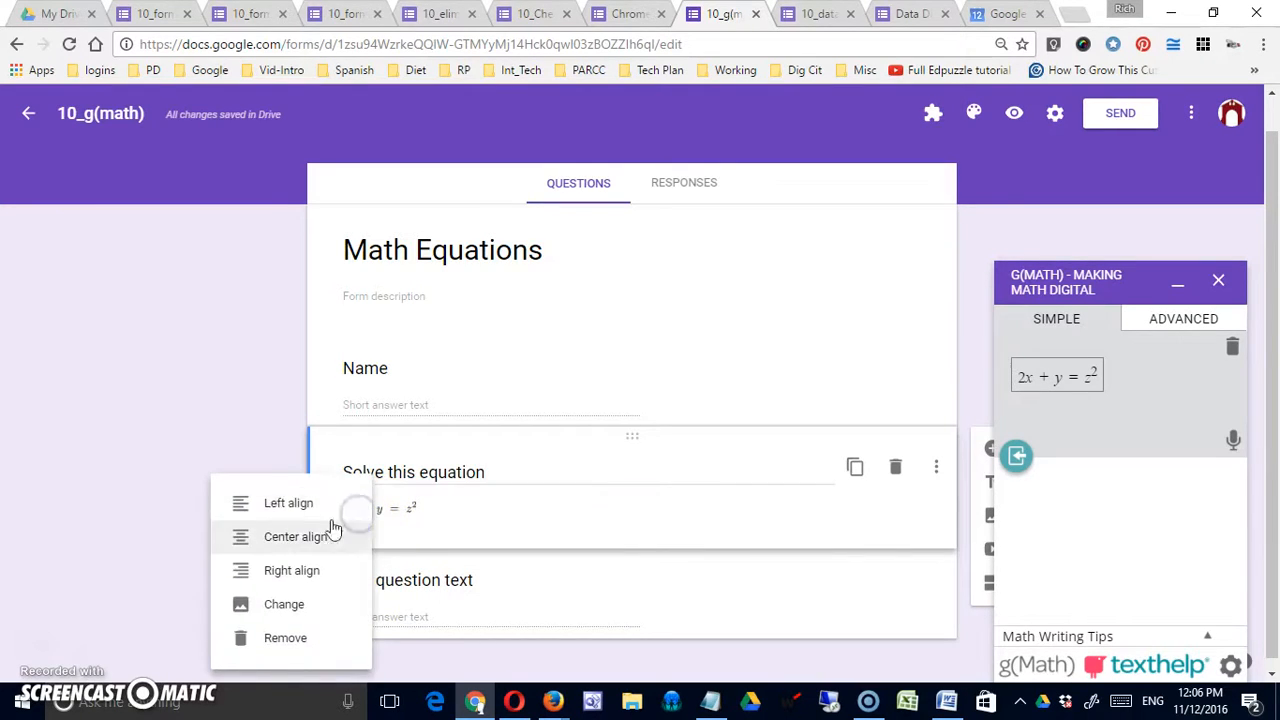
left_click(214, 414)
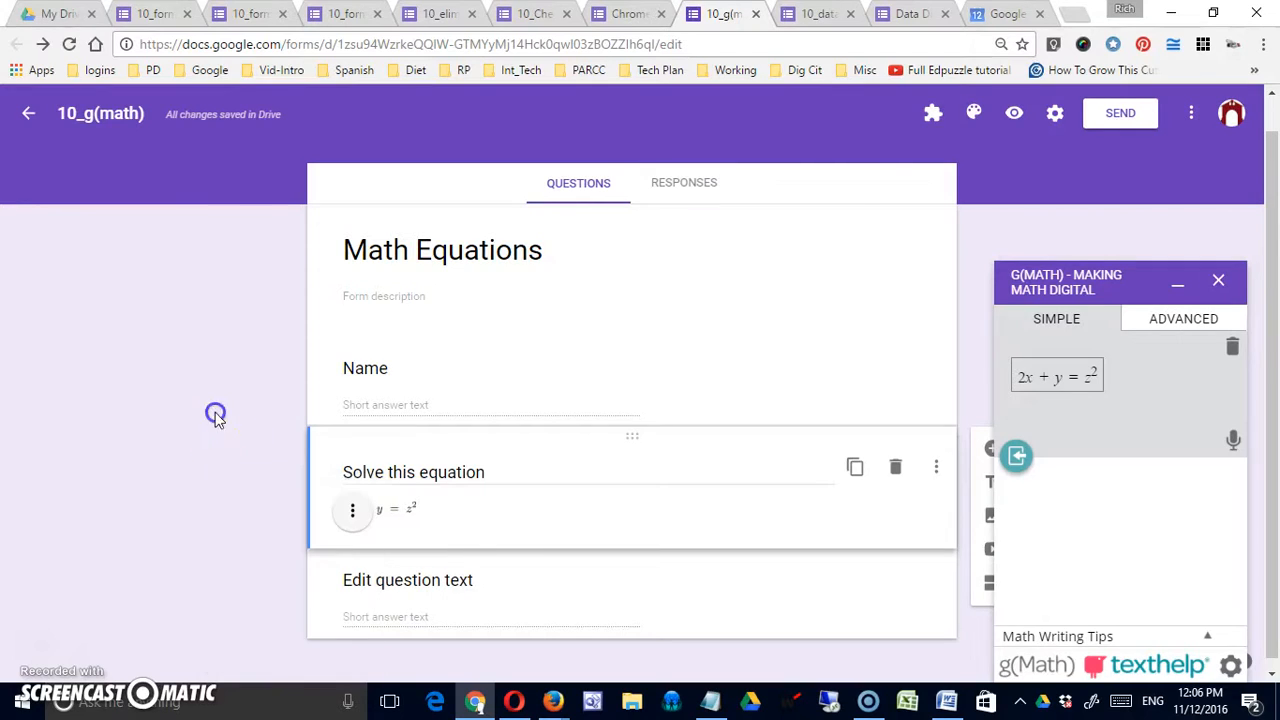
left_click(1014, 113)
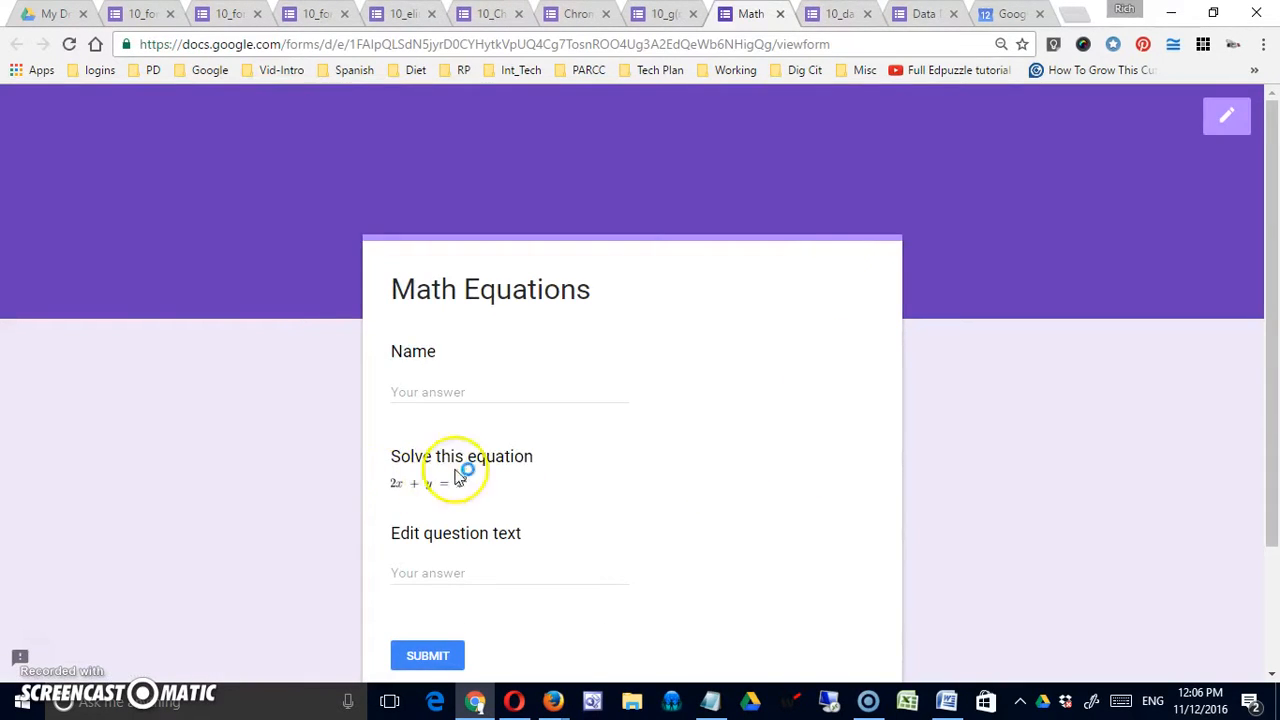
left_click(785, 16)
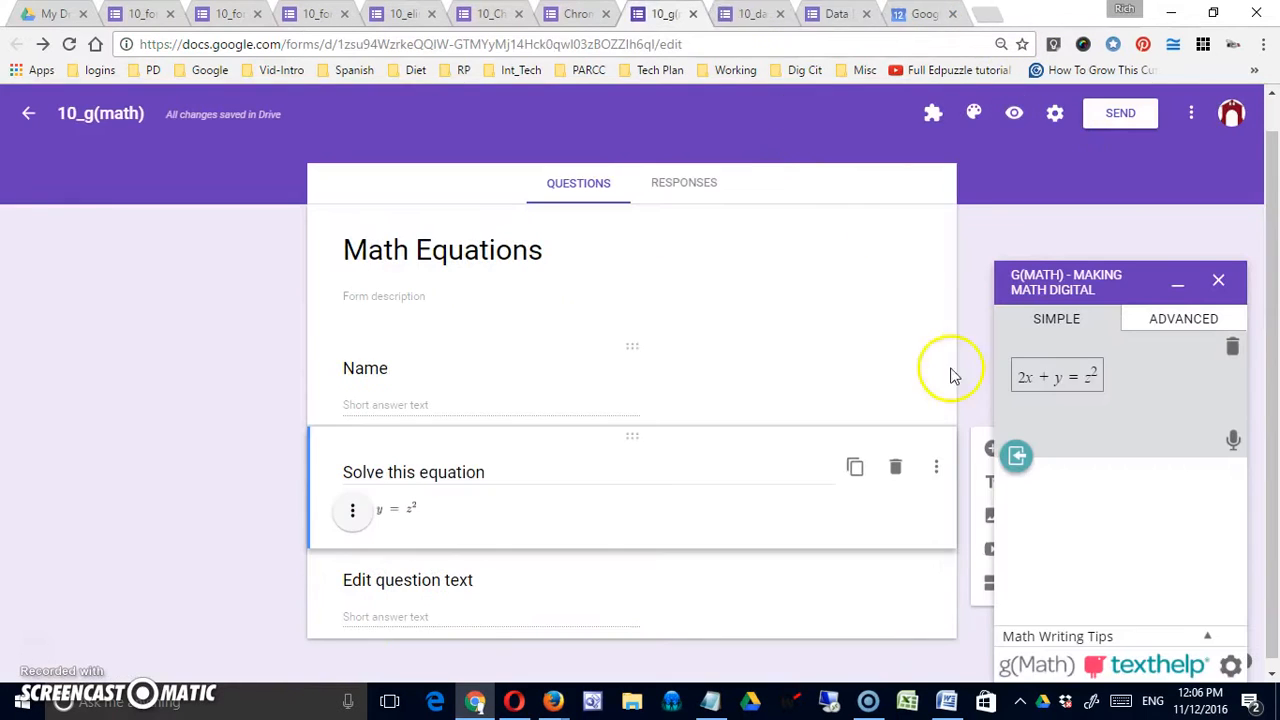
Step: Retitle the question below the equation as "Enter your answer here."
left_click(451, 579)
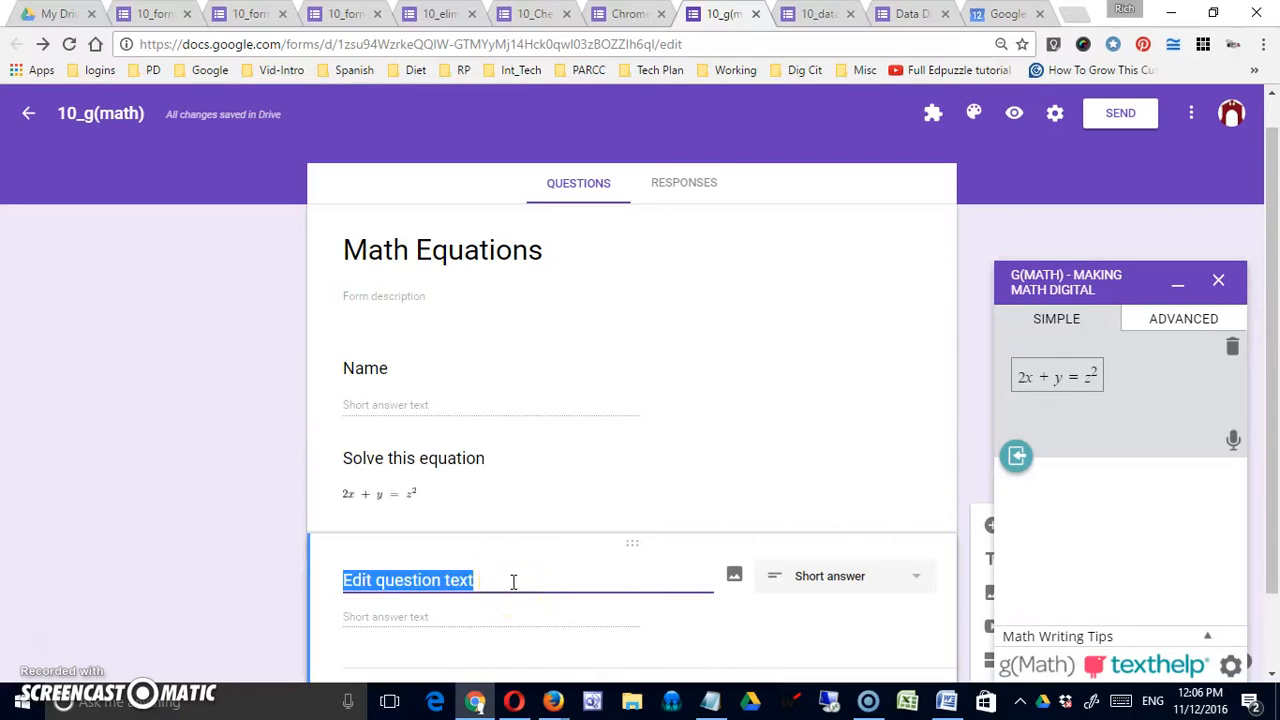
type("Enter your answer here.")
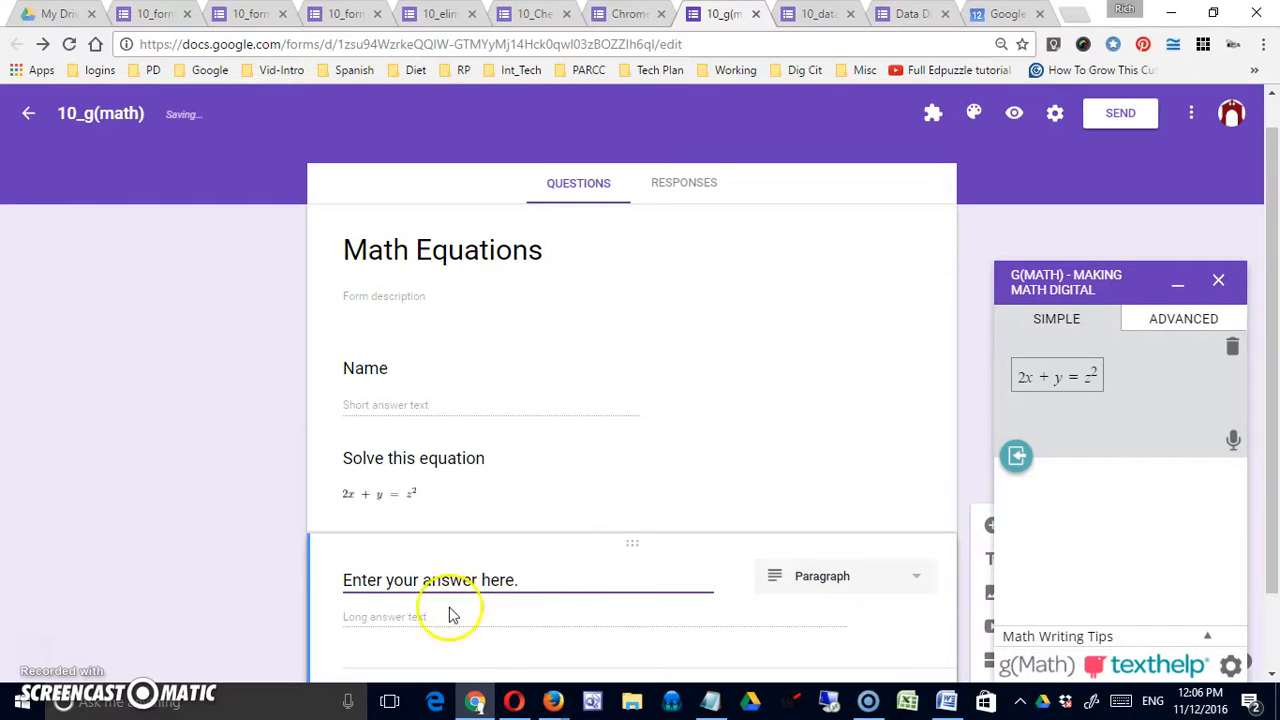
left_click(255, 587)
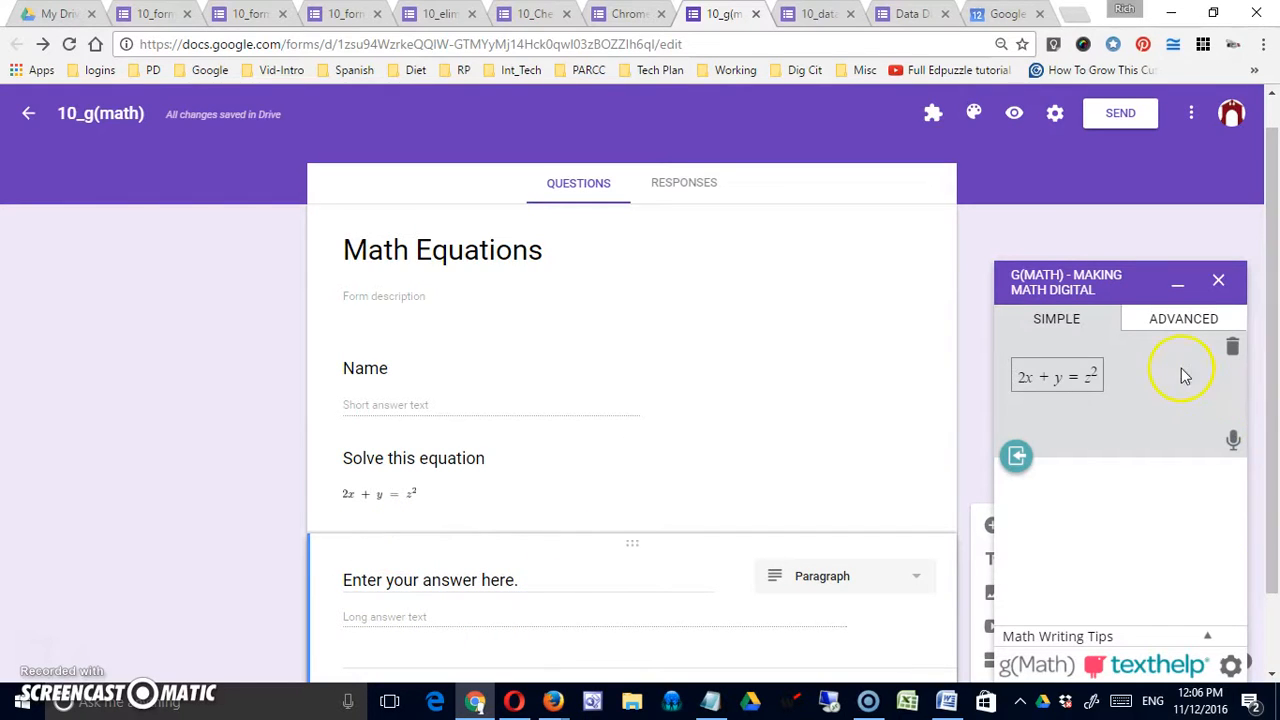
Step: View g(Math)'s advanced LaTeX editor and its settings page, and close the tool
left_click(1208, 319)
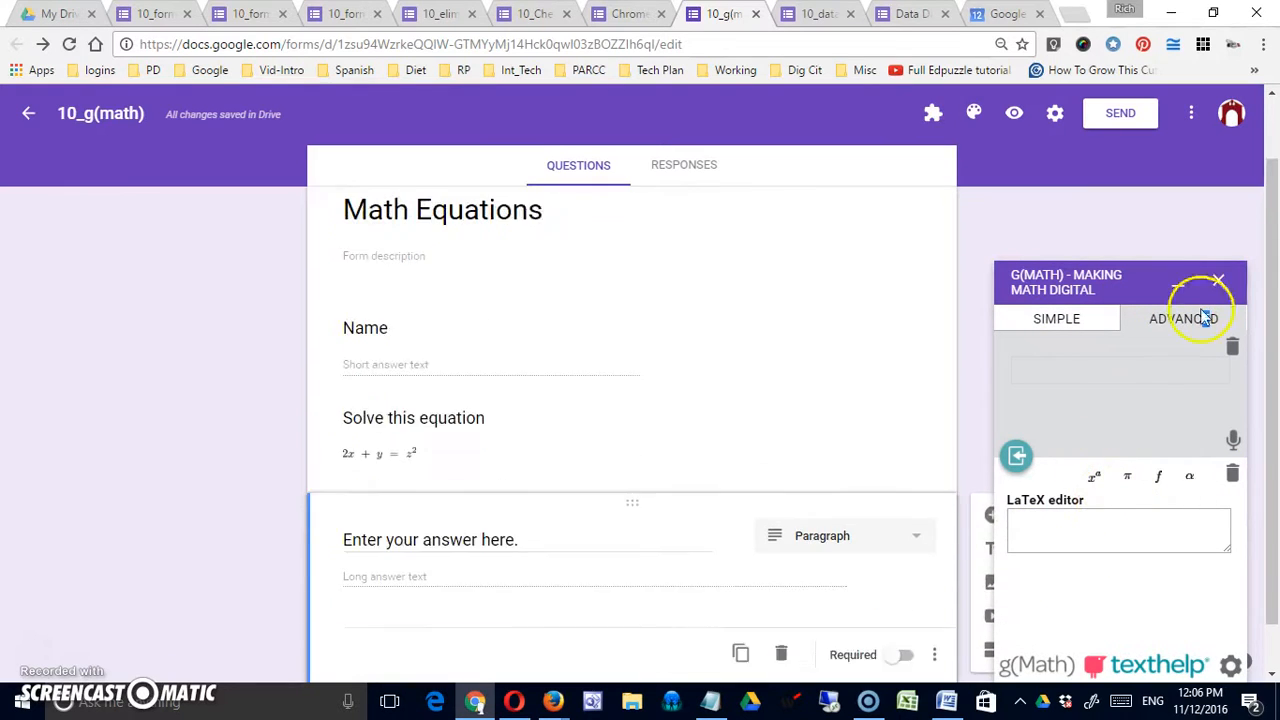
left_click(1227, 671)
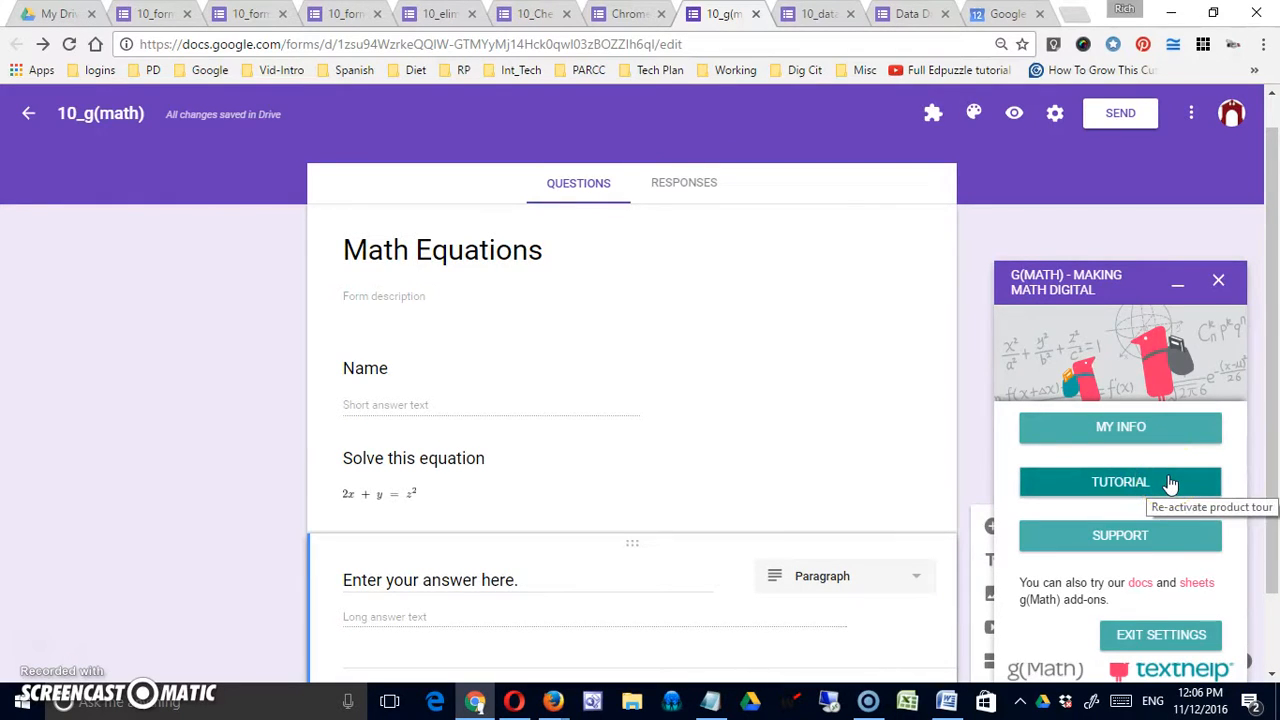
left_click(1218, 280)
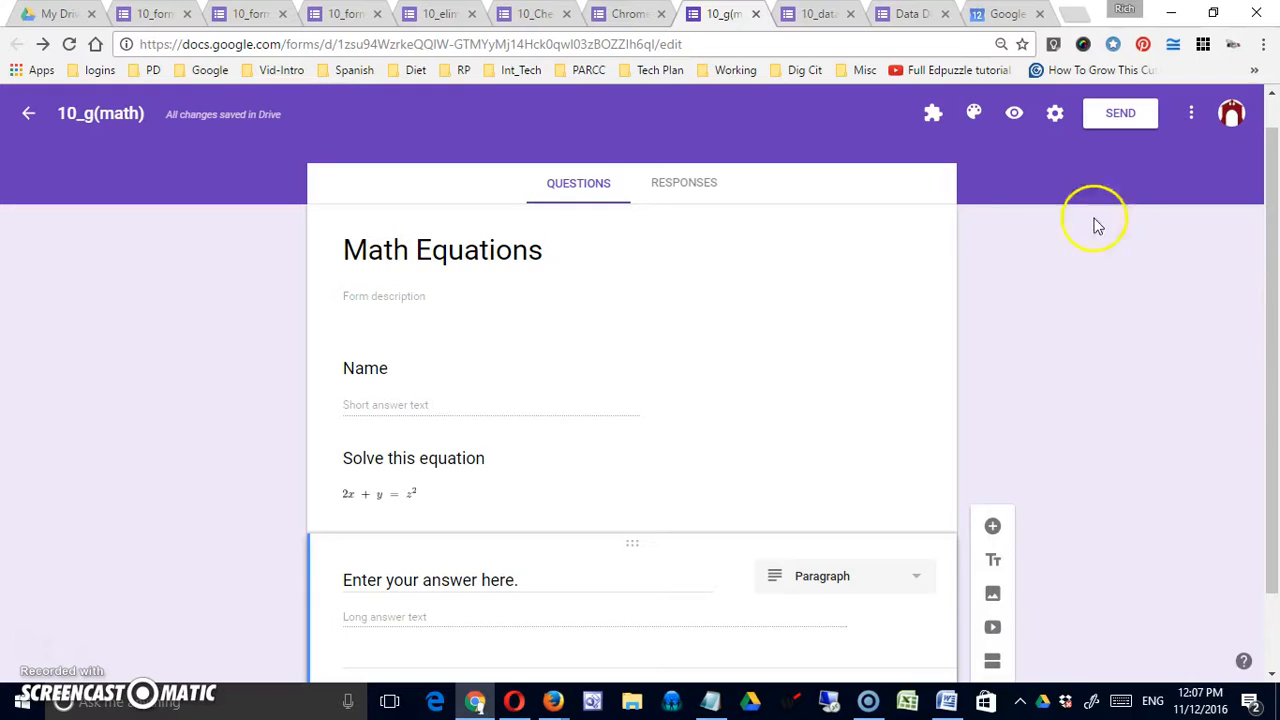
Step: Open g(Math)'s graph creator and enter the question title "My Graph" with the help text "This is nonsense"
left_click(932, 118)
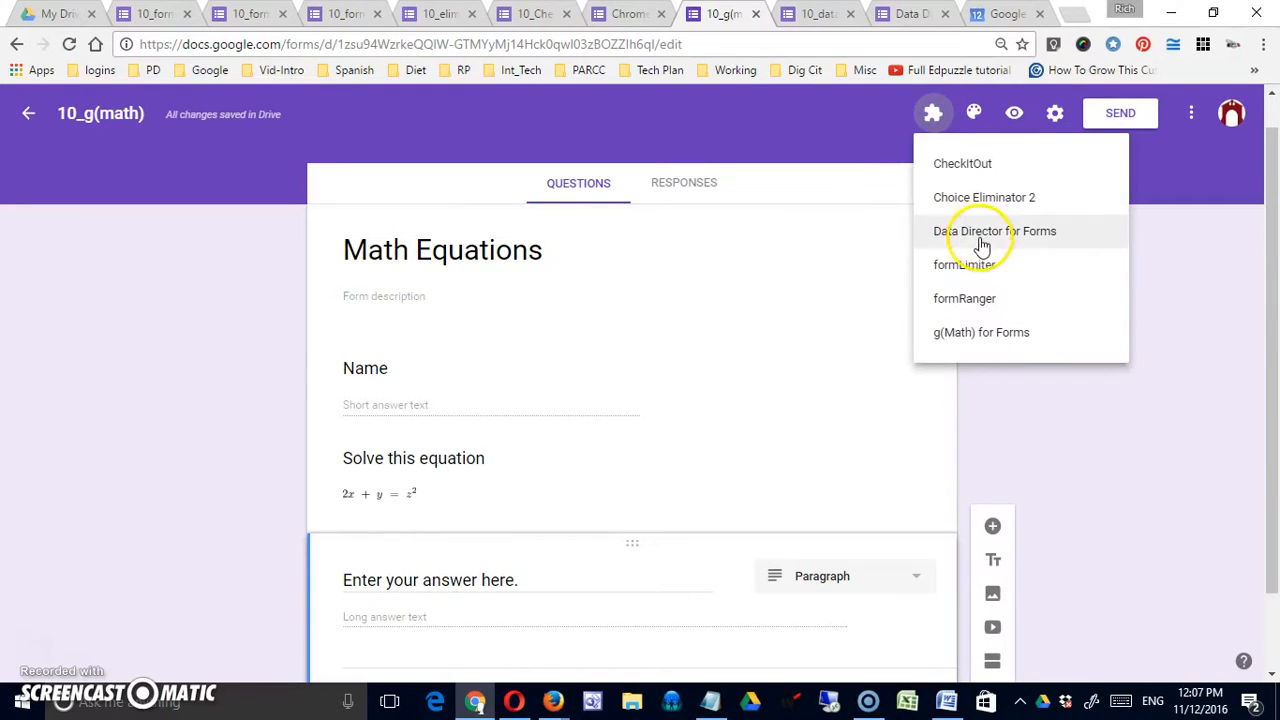
left_click(989, 332)
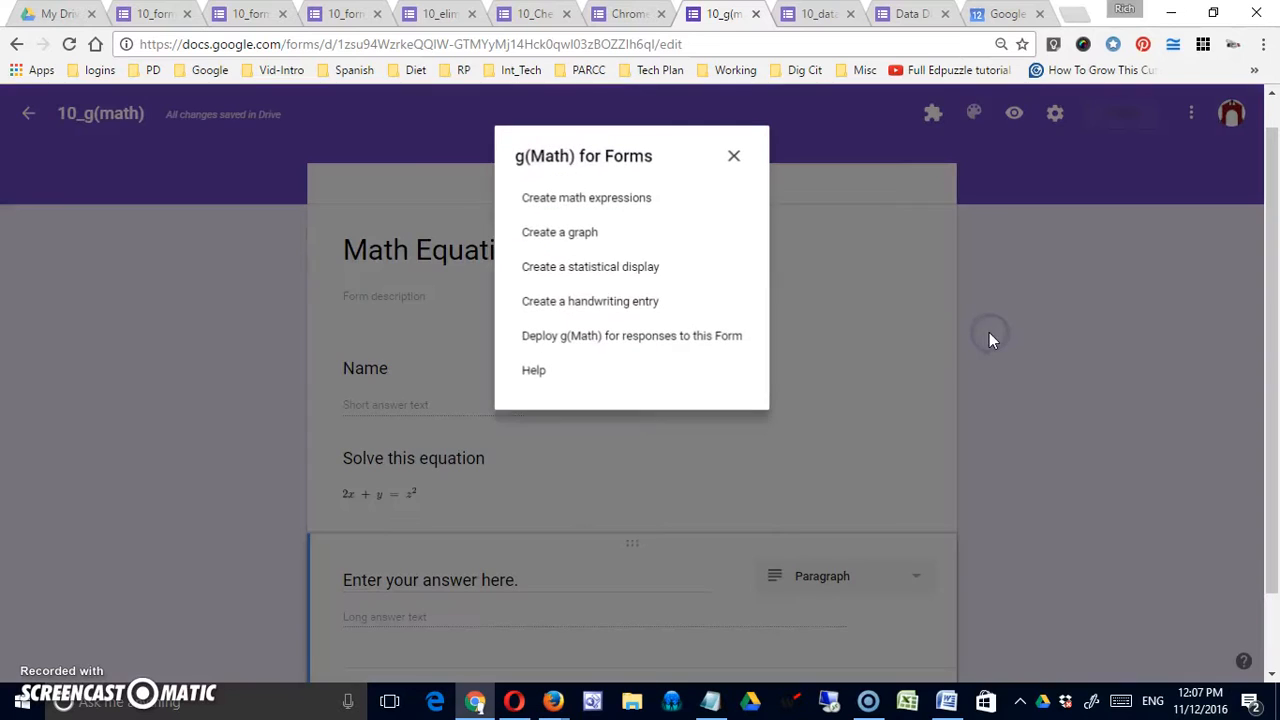
left_click(561, 236)
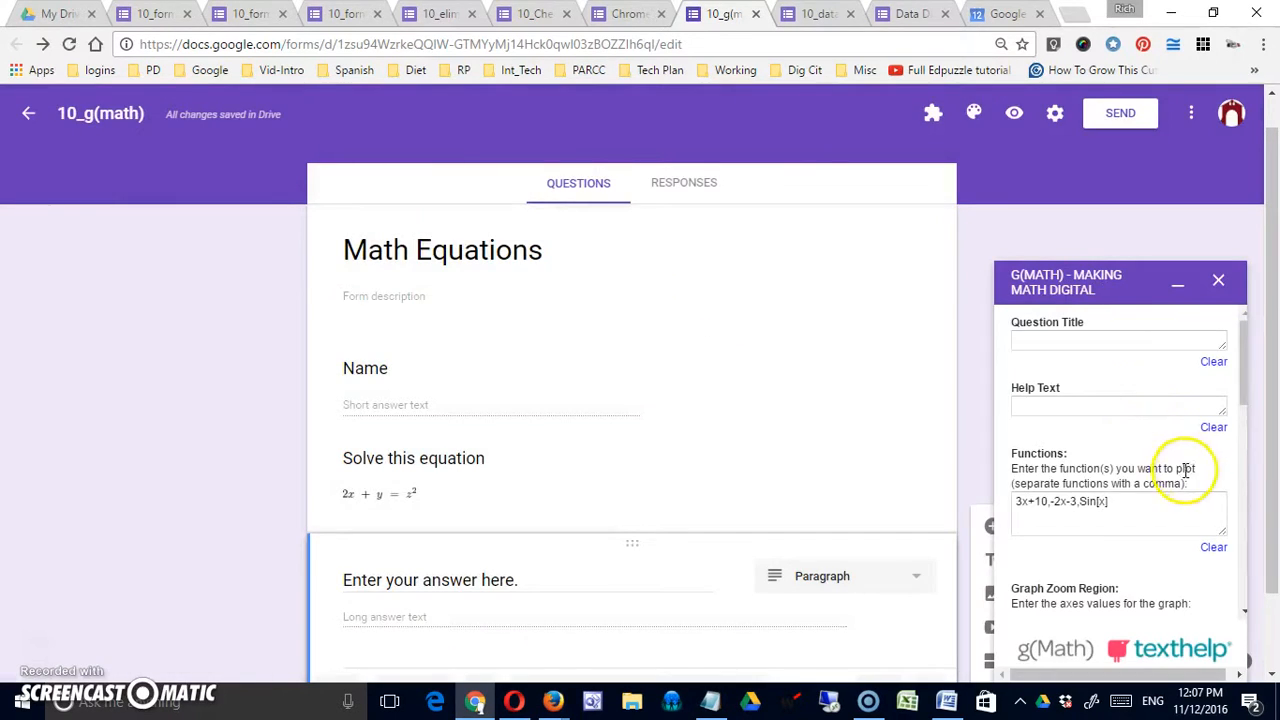
left_click(1094, 344)
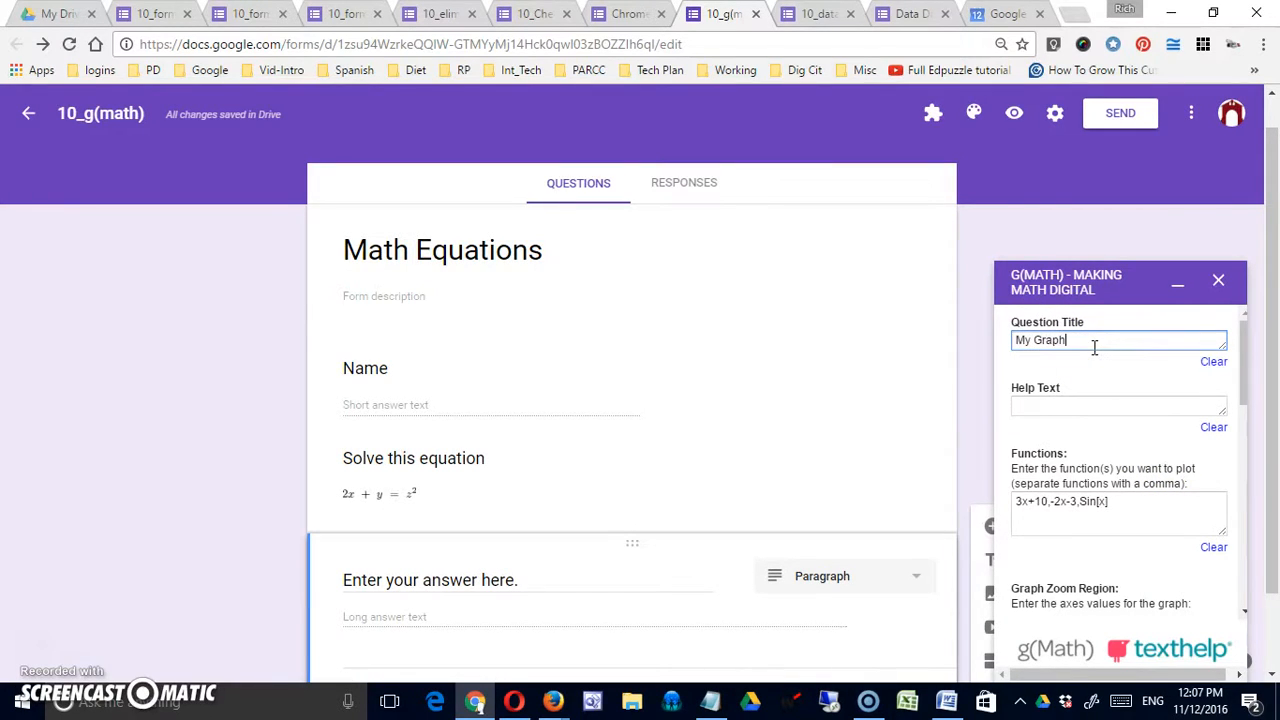
left_click(1113, 403)
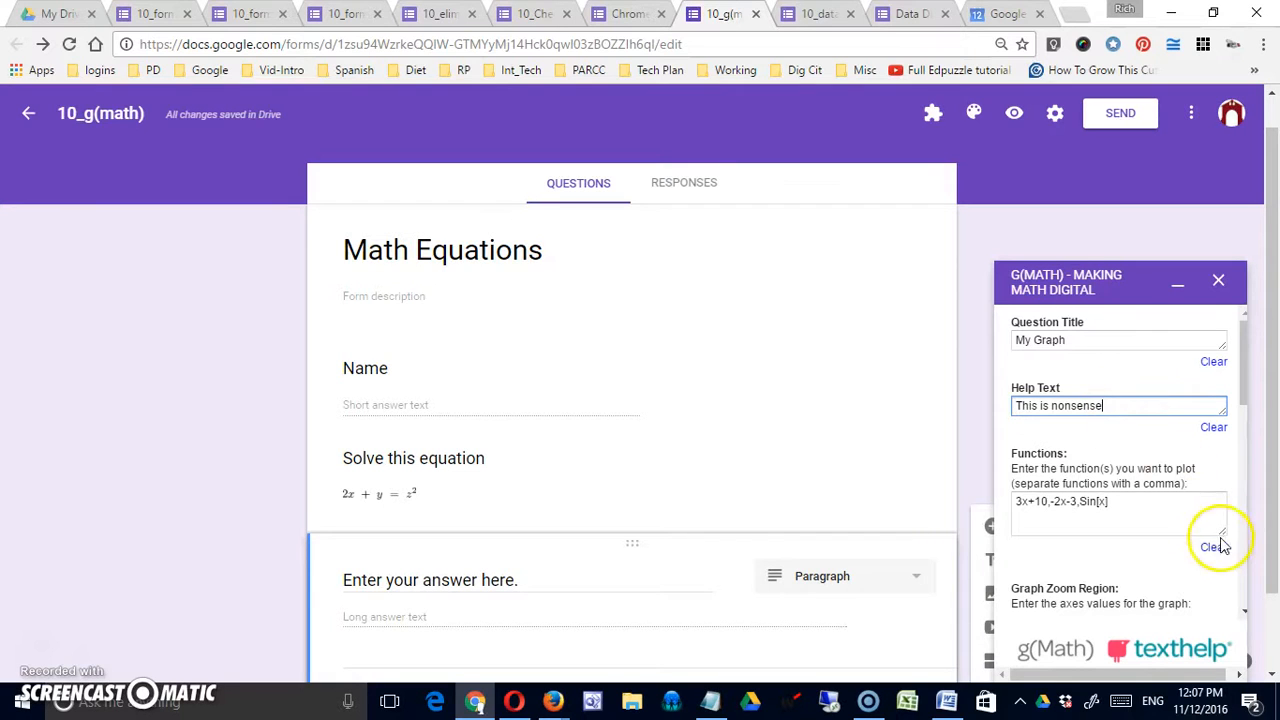
Step: Review the graph options, insert the graph of 3x+10, -2x-3 and Sin[x] into the form, and close g(Math)
left_click_drag(1272, 430, 1275, 478)
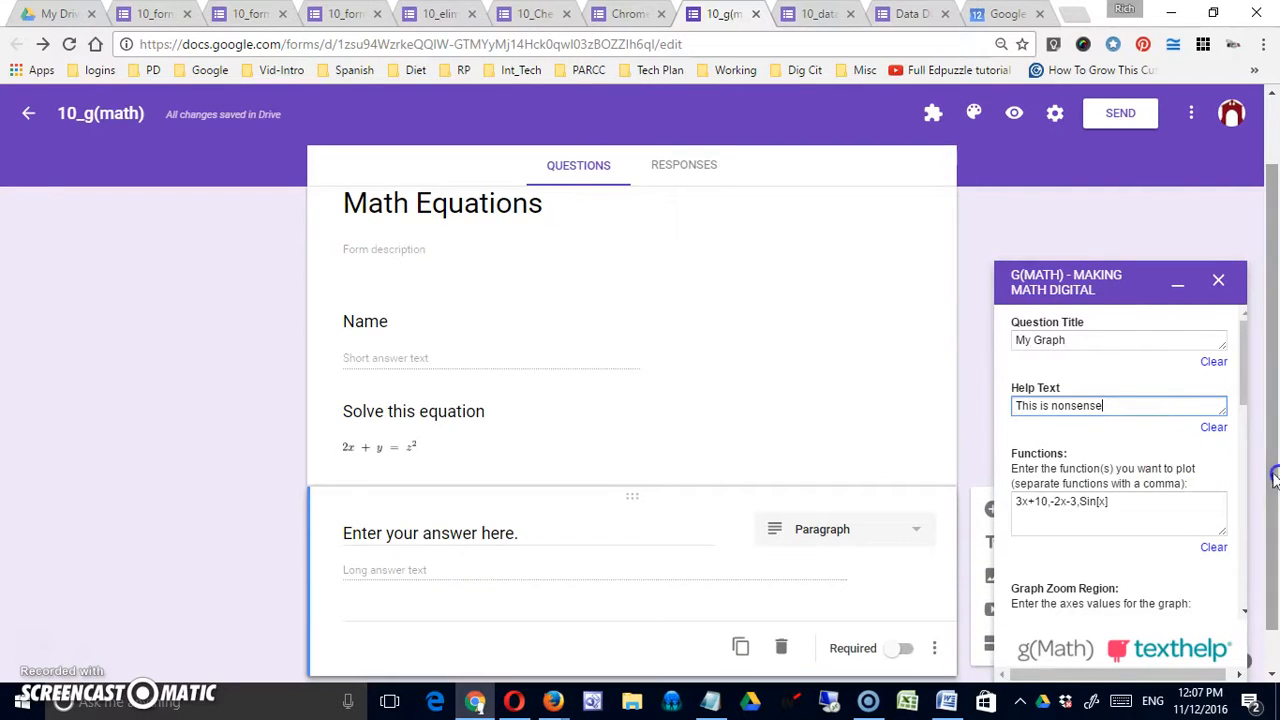
left_click_drag(1246, 403, 1246, 434)
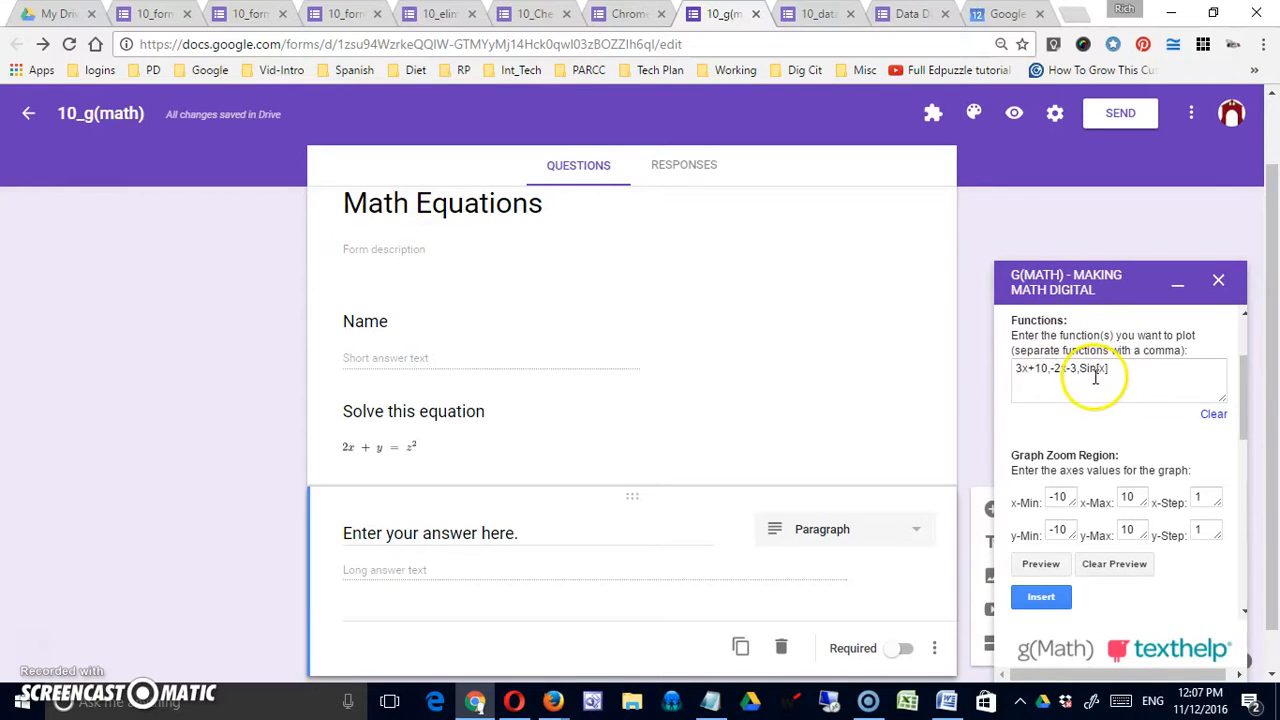
mouse_move(1237, 423)
left_mouse_down()
mouse_move(1245, 457)
mouse_move(1247, 415)
left_mouse_up()
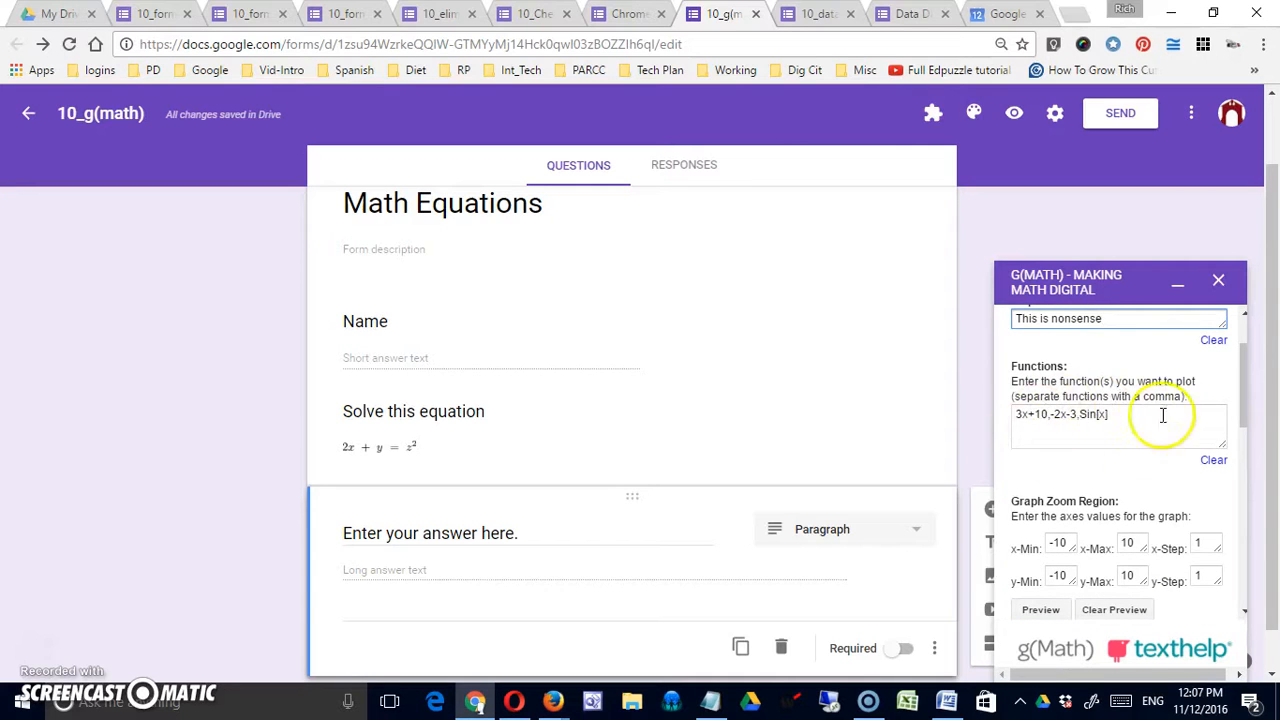
left_click_drag(1245, 425, 1275, 612)
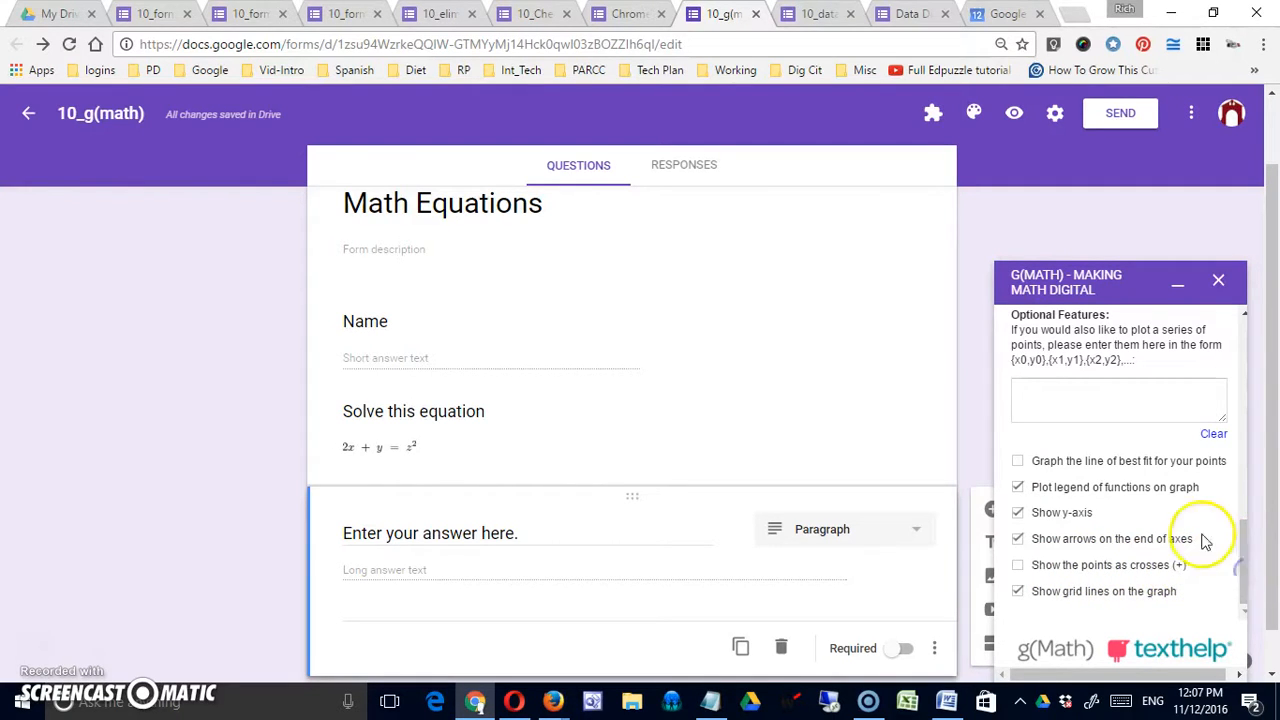
scroll(1172, 520, "up", 6)
scroll(1180, 515, "up", 3)
scroll(1185, 505, "down", 8)
left_click(1045, 362)
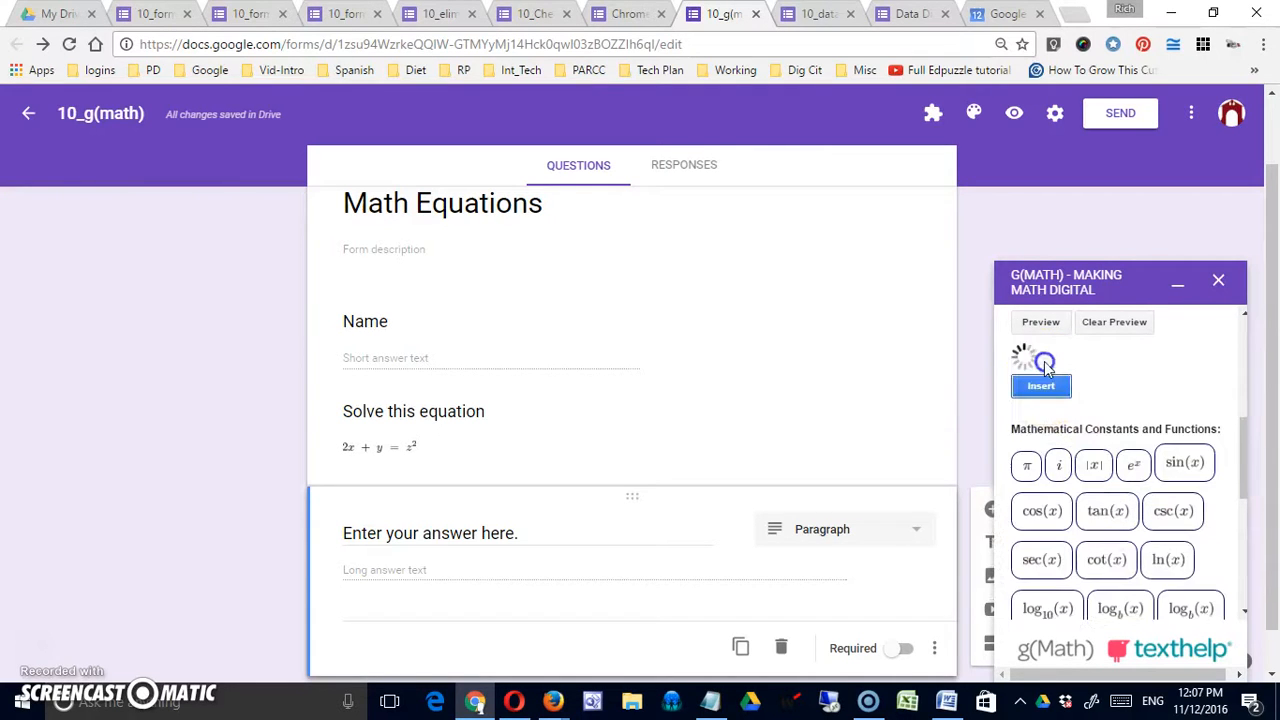
left_click(1040, 324)
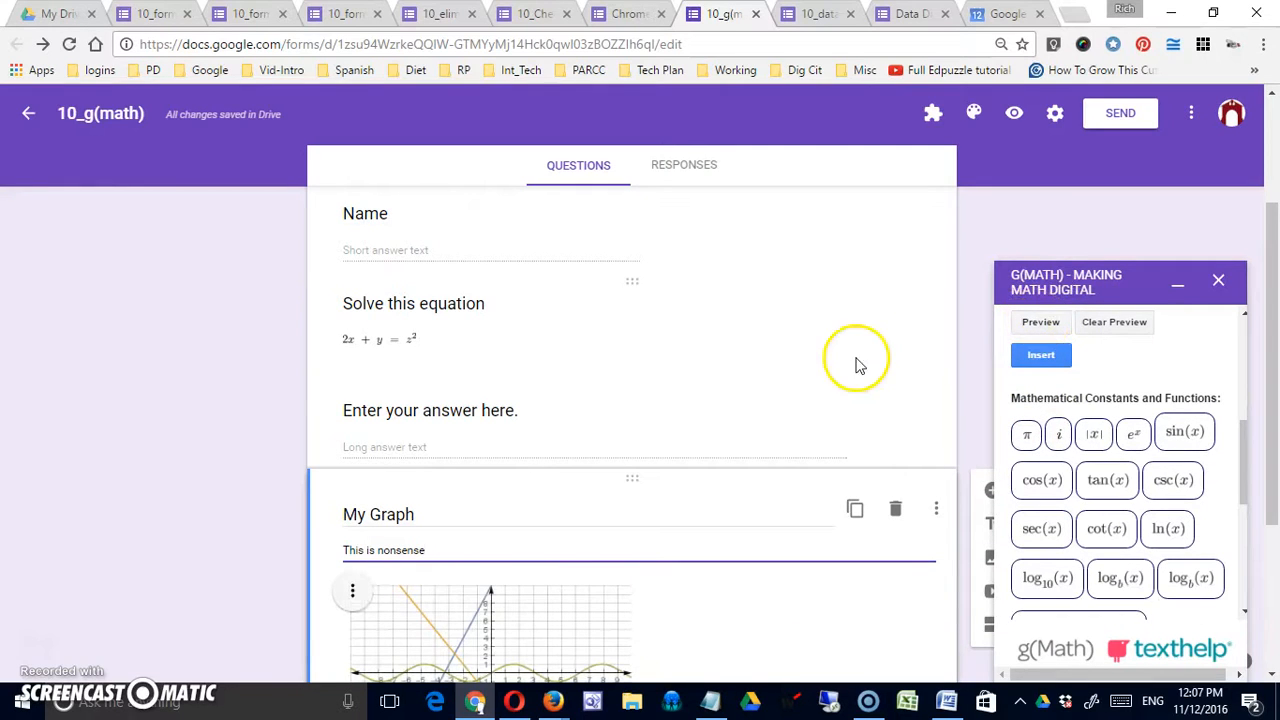
left_click(1218, 280)
Step: Review the inserted graph and its answer question, and look over the other g(Math) for Forms options
scroll(1018, 384, "down", 1)
scroll(1022, 386, "down", 2)
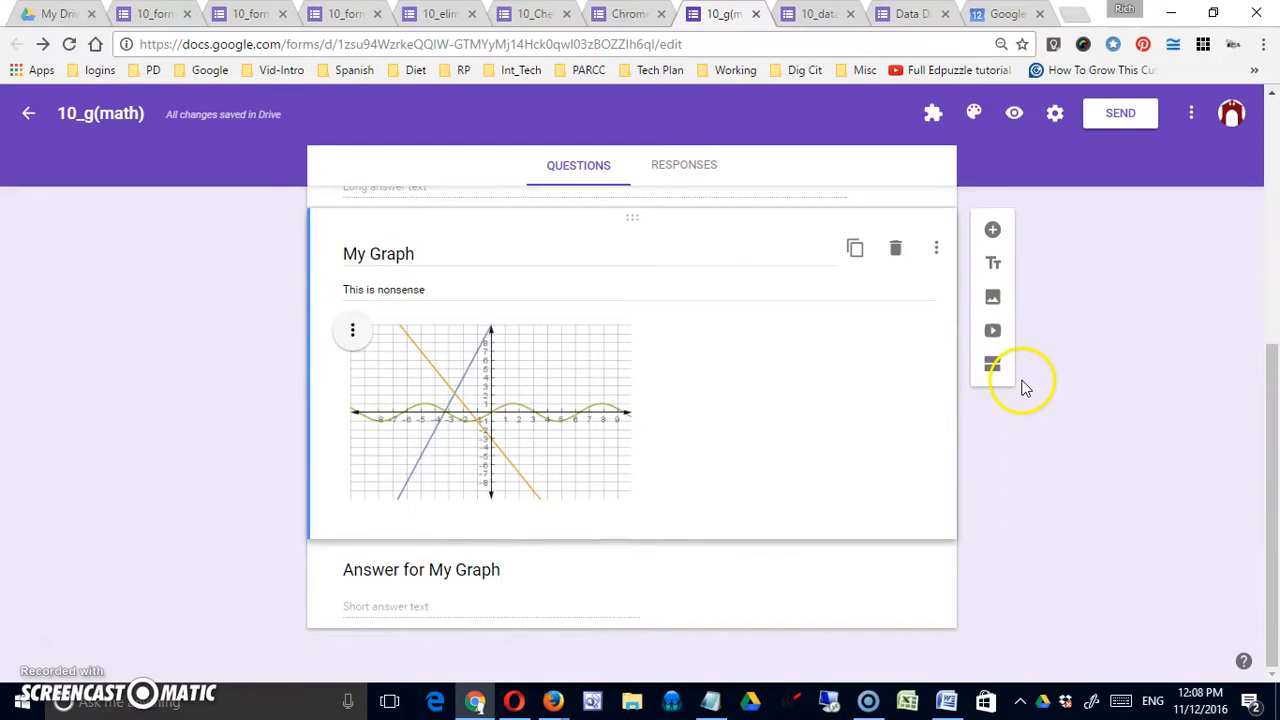
scroll(1016, 385, "up", 5)
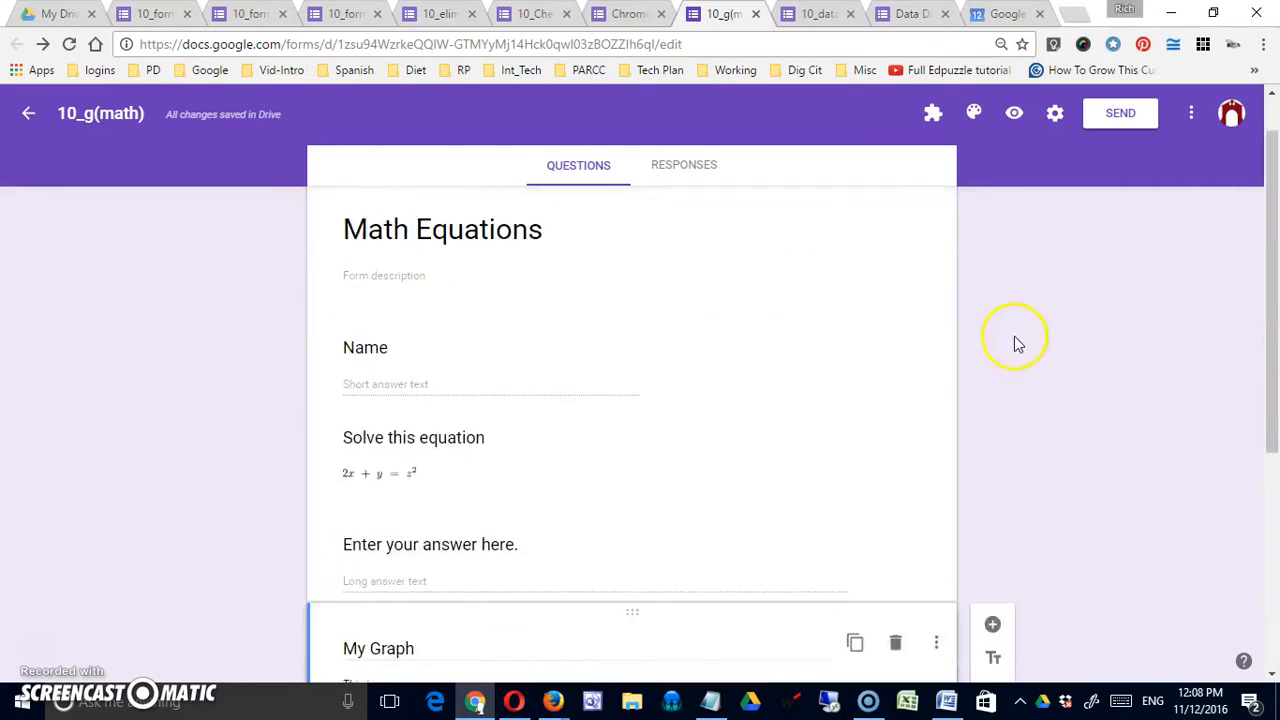
left_click(933, 116)
left_click(971, 333)
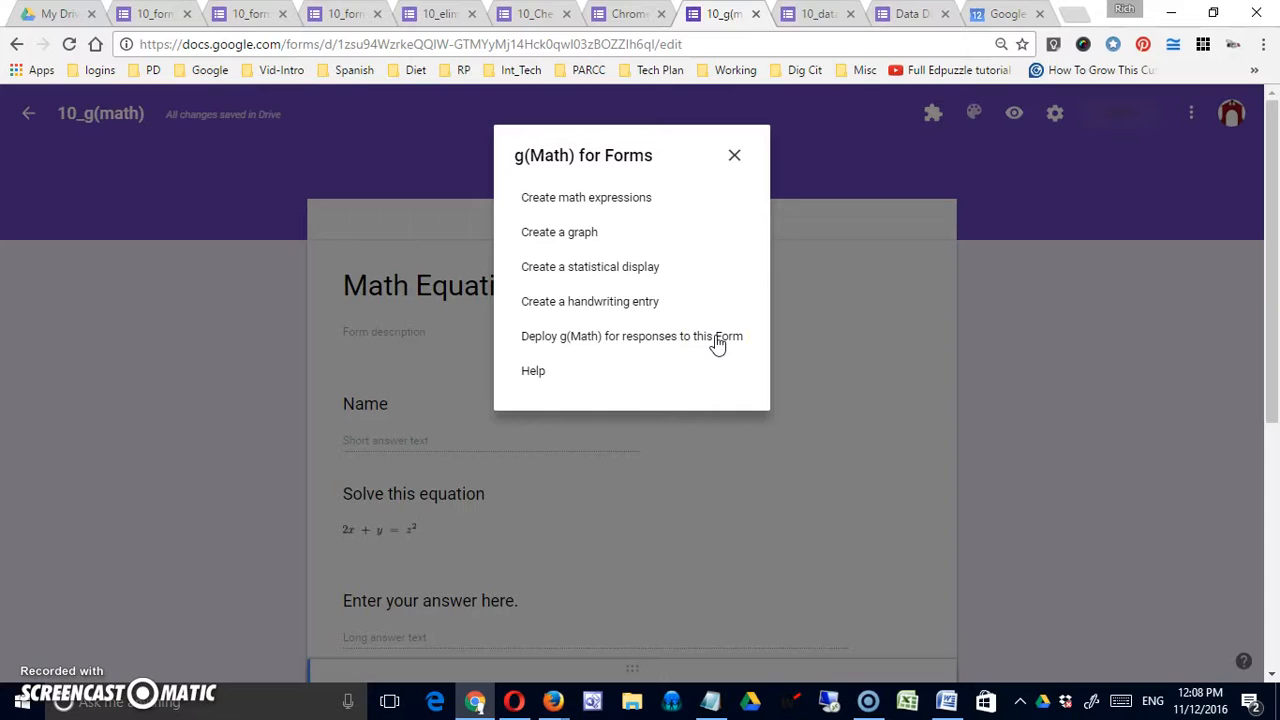
left_click(733, 157)
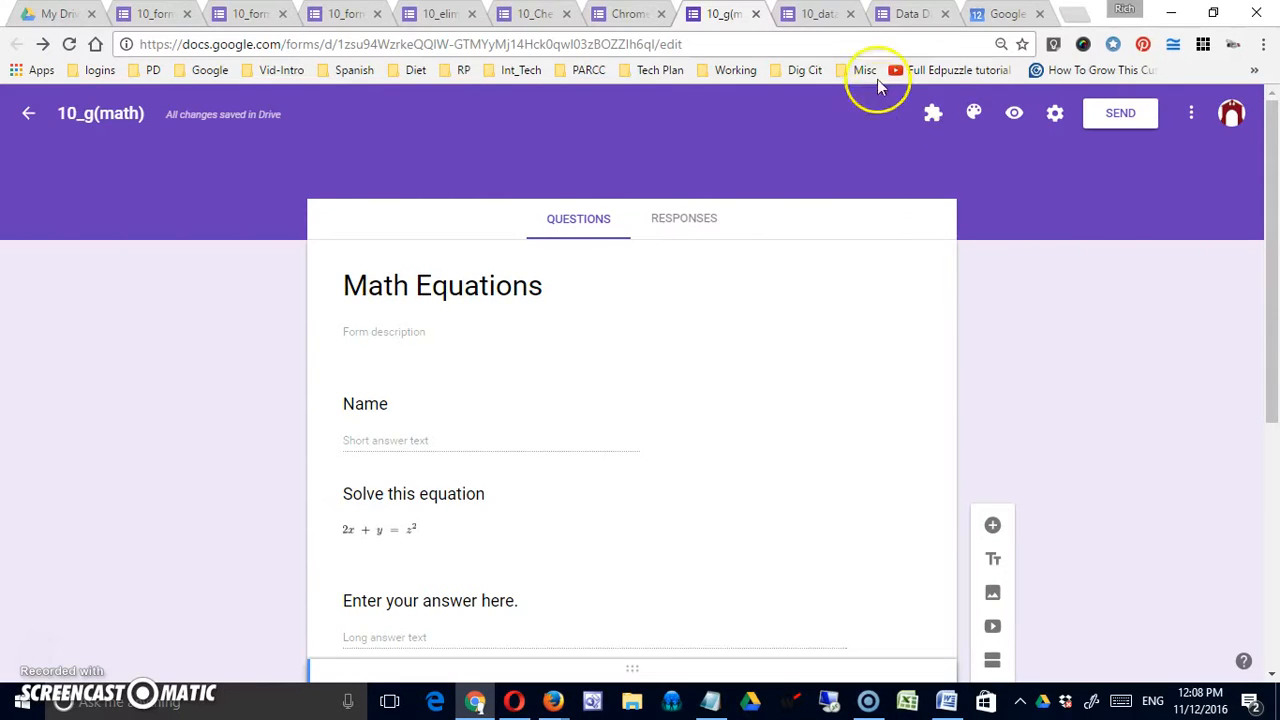
Step: Switch to the 10_data_director form and open Data Director's Settings and Info
left_click(822, 16)
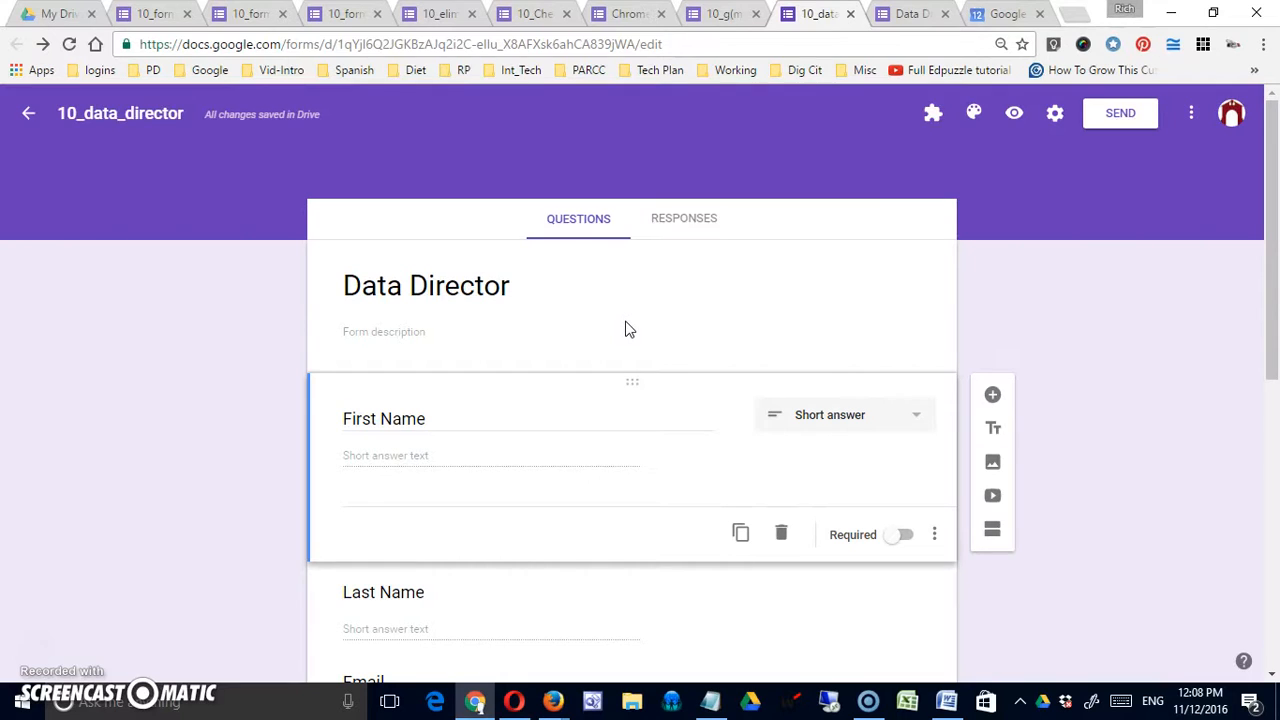
left_click(940, 116)
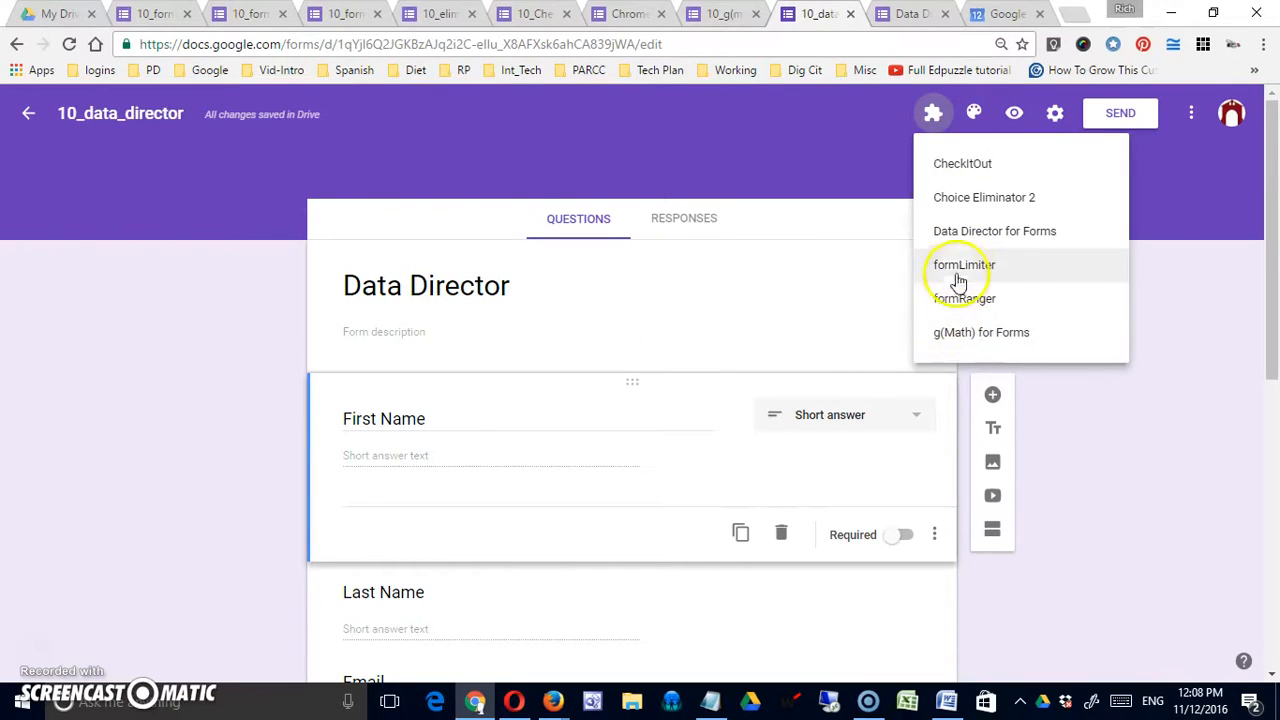
left_click(983, 240)
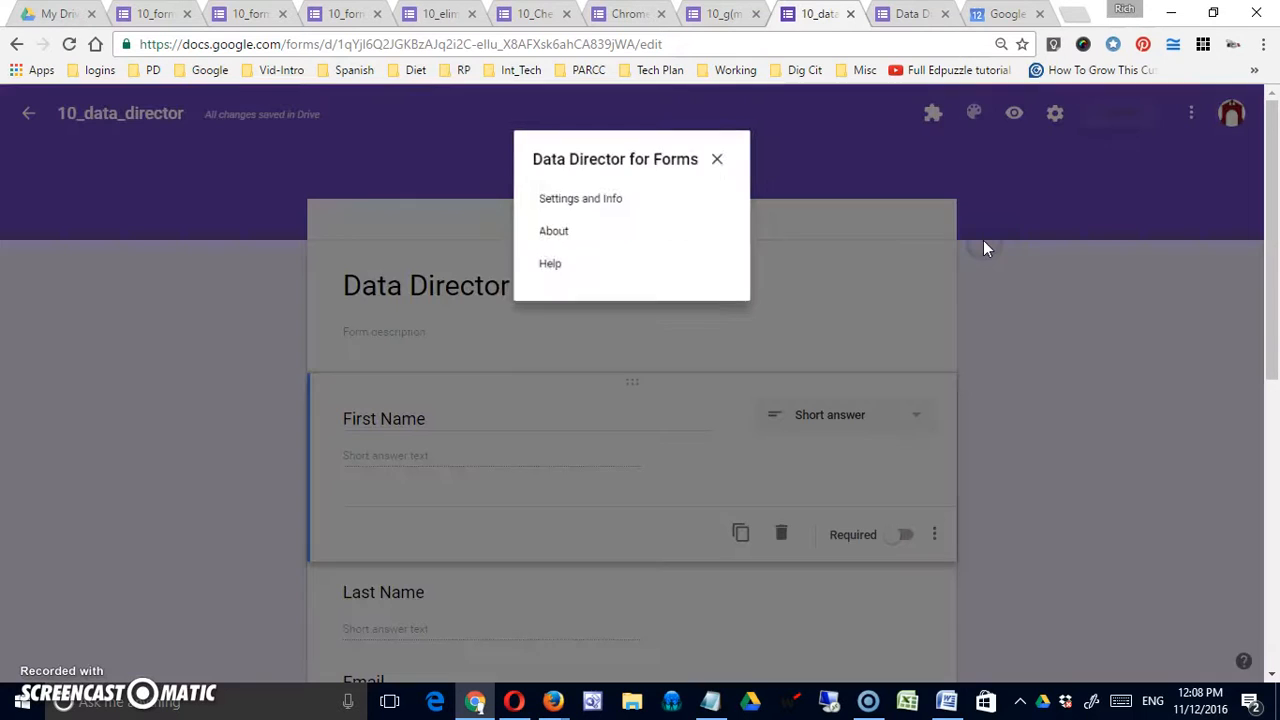
left_click(600, 196)
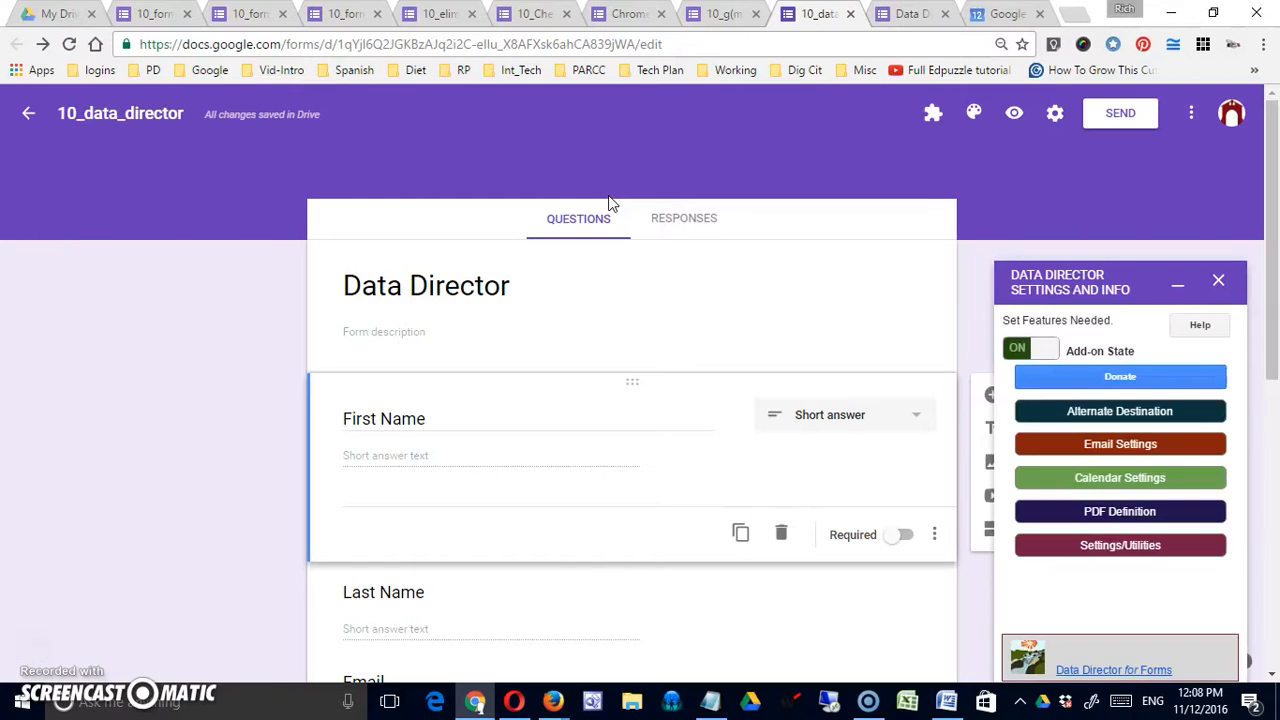
Step: Turn the Data Director add-on off and back on, and return to its feature settings
left_click(1040, 349)
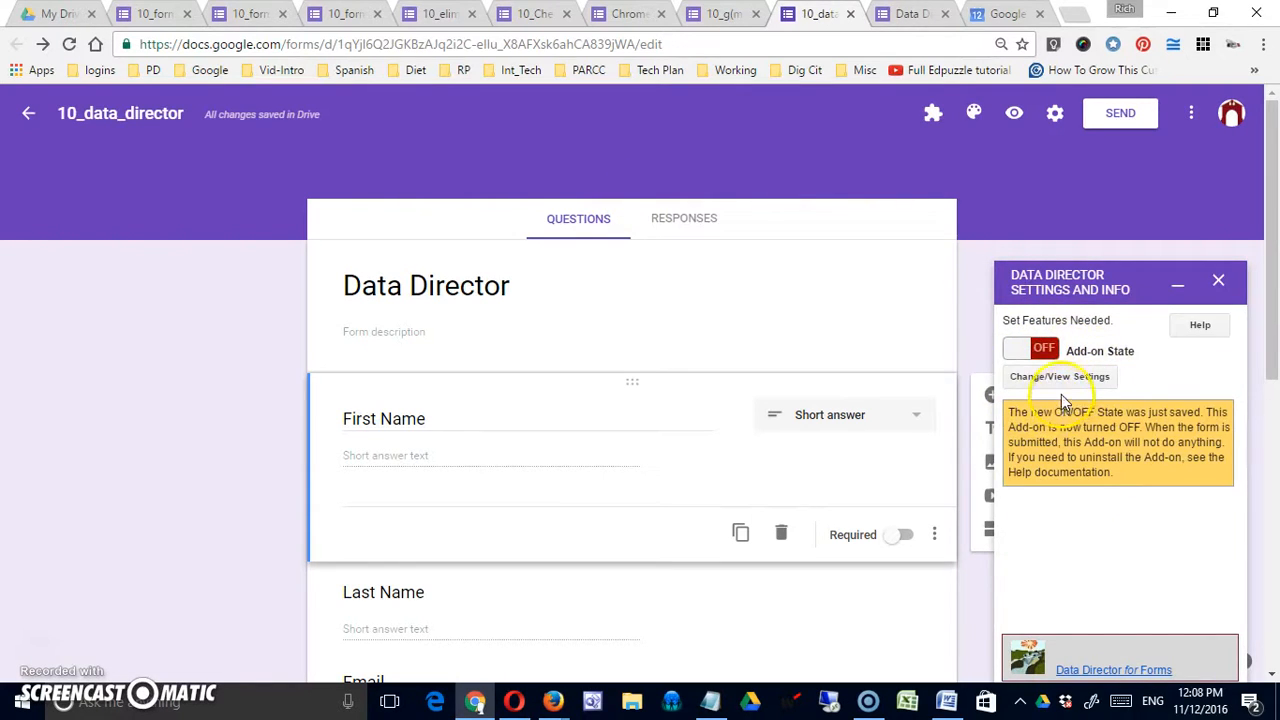
left_click(1030, 349)
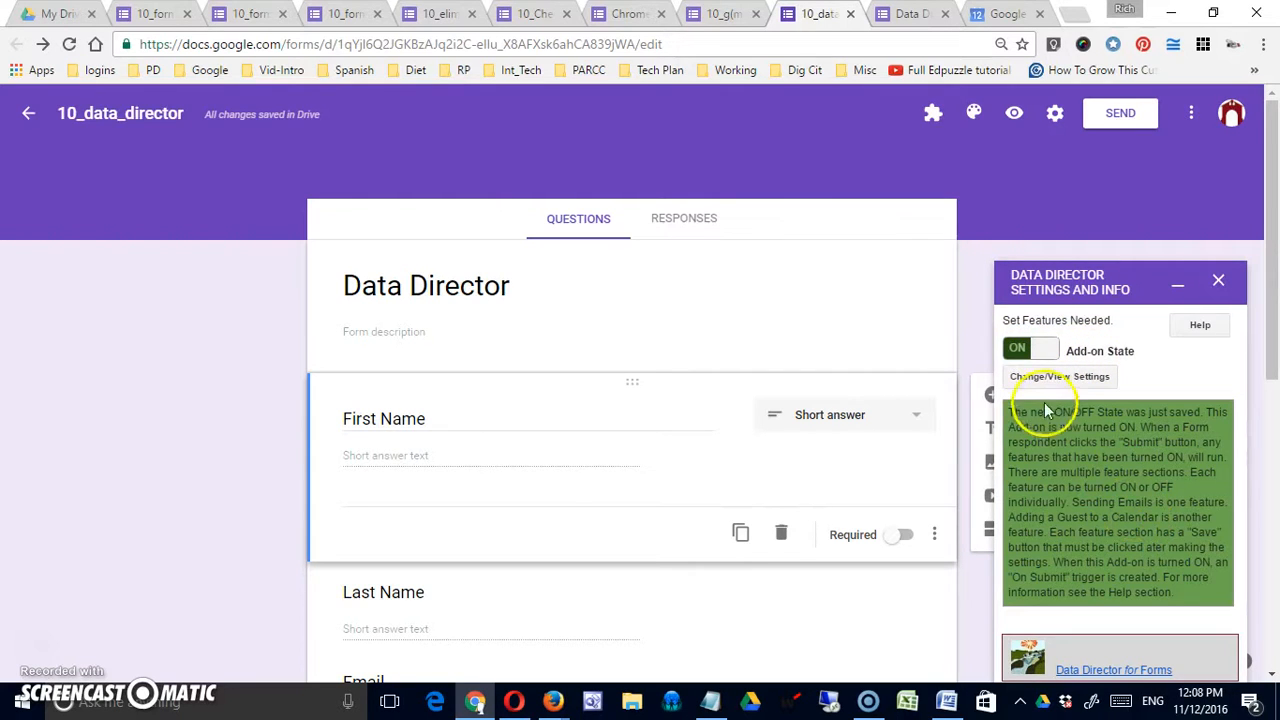
left_click(1058, 380)
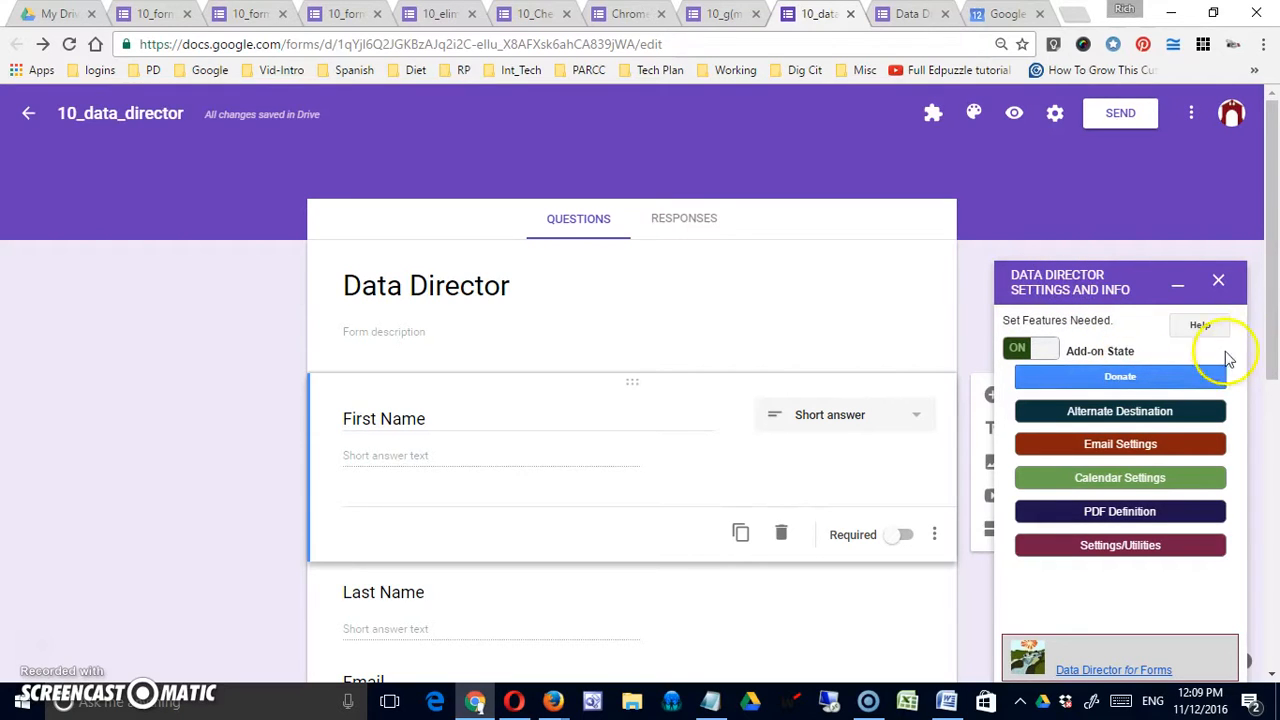
Step: Open Data Director's Alternate Destination settings, look over the options, and turn on Copy to Alternate Sheet
left_click_drag(1275, 311, 1277, 335)
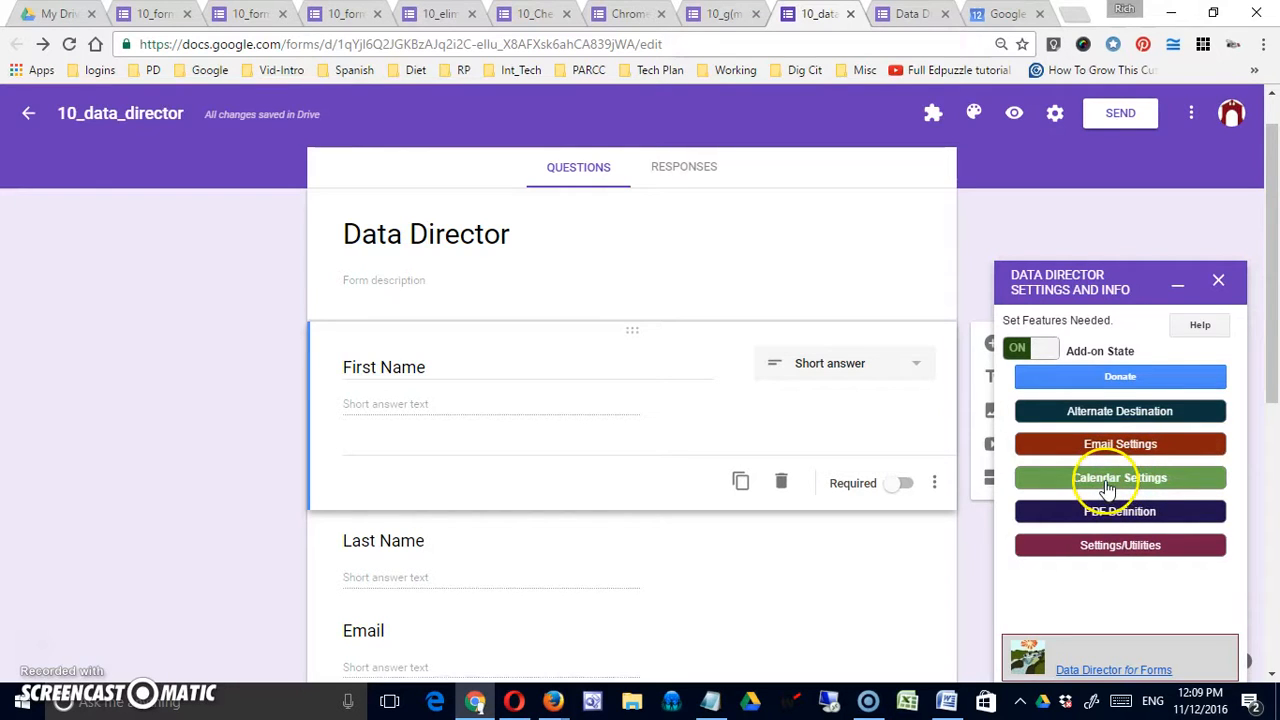
left_click(1141, 410)
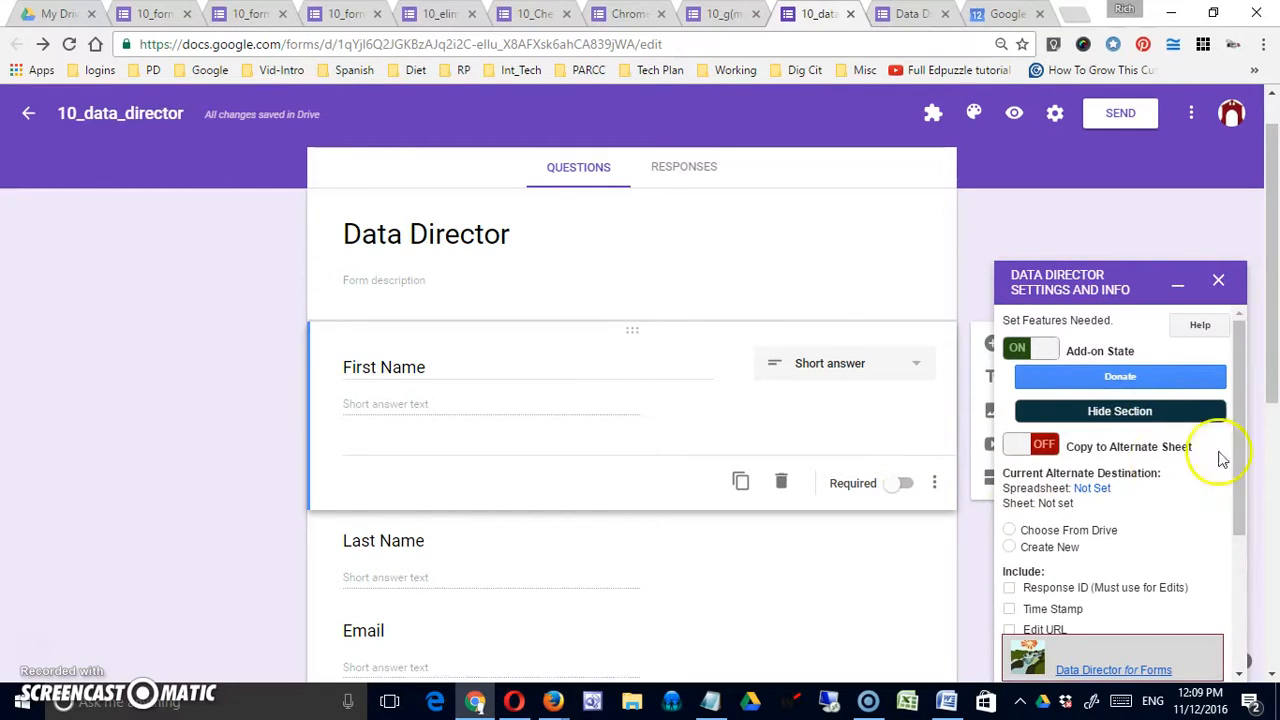
left_click_drag(1234, 449, 1234, 494)
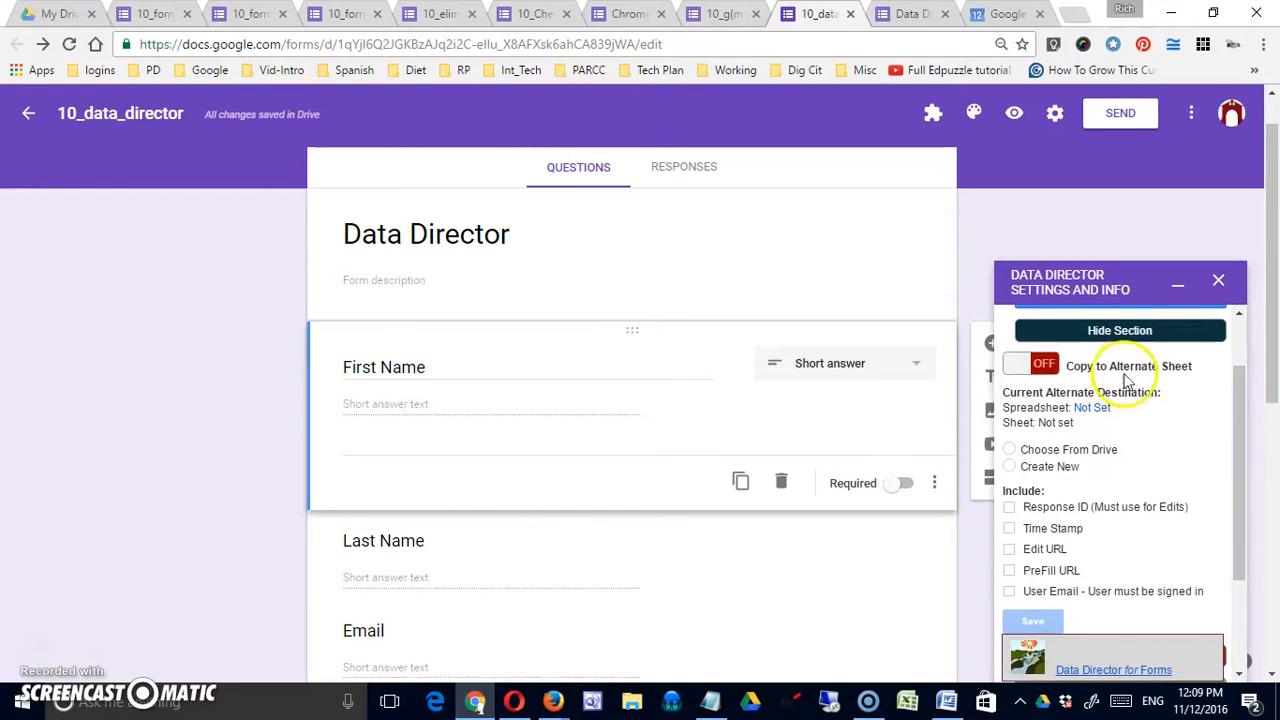
left_click_drag(1237, 420, 1239, 369)
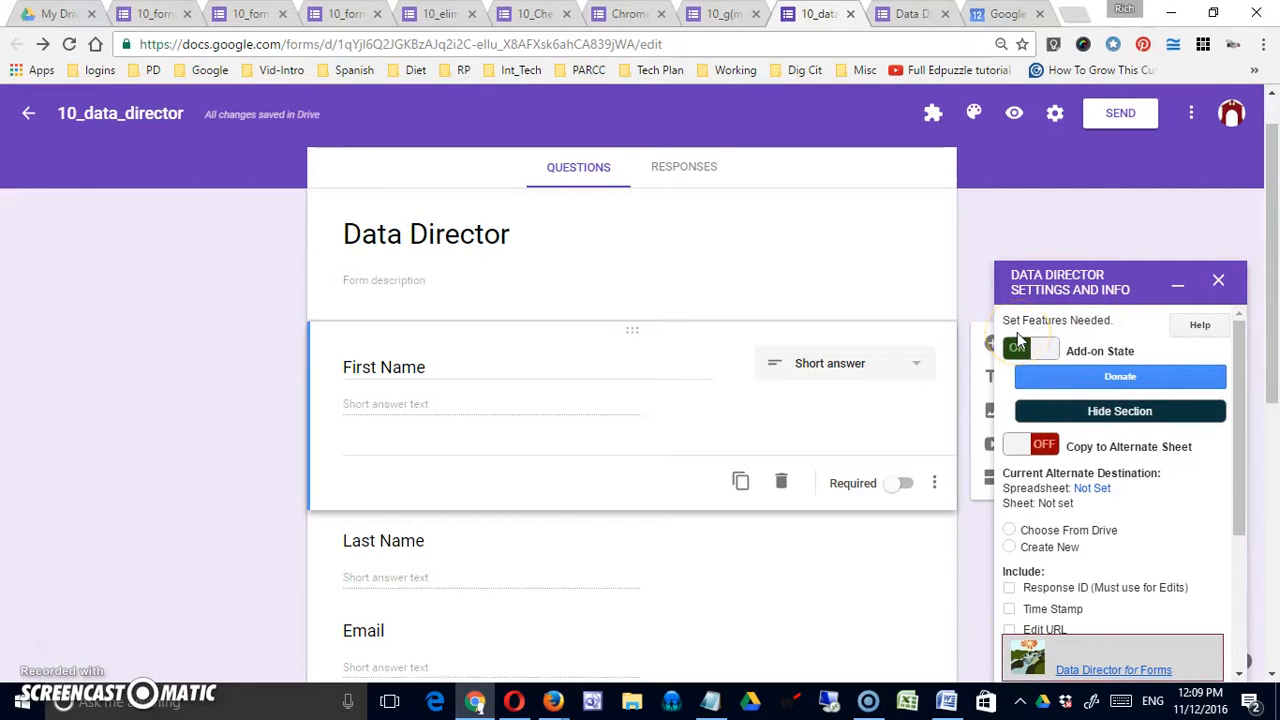
left_click(1022, 446)
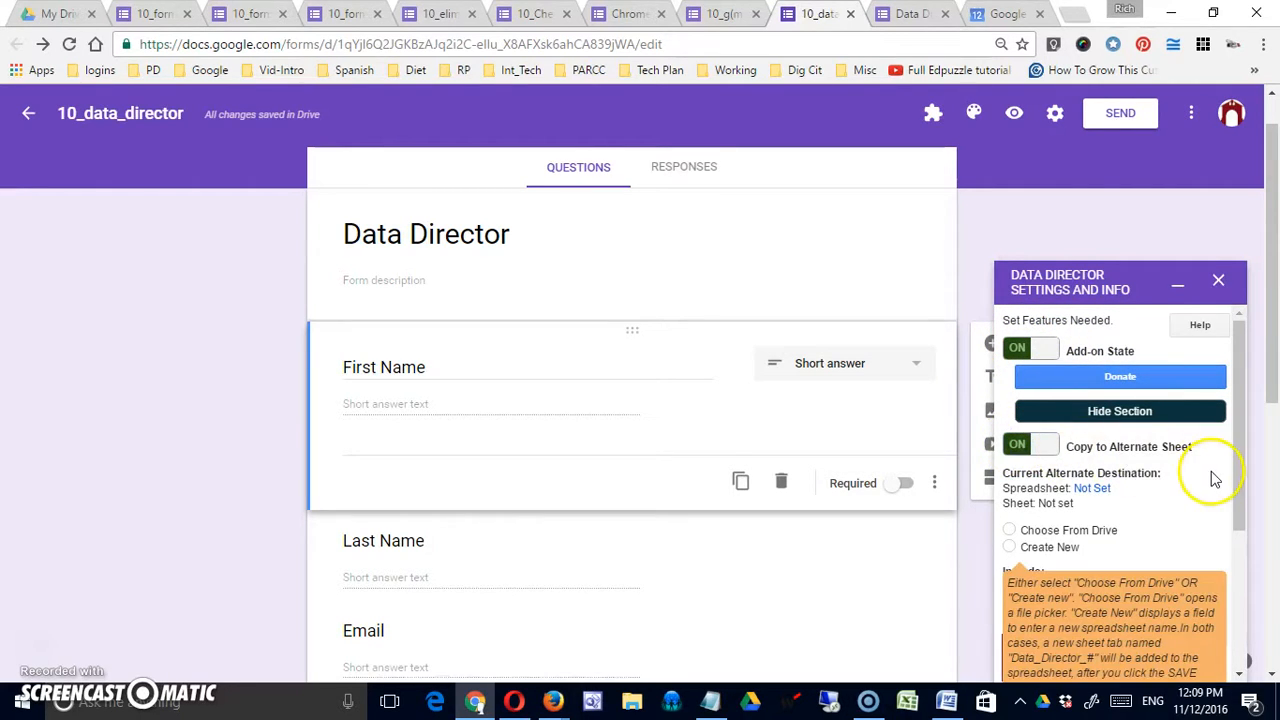
scroll(1236, 485, "down", 1)
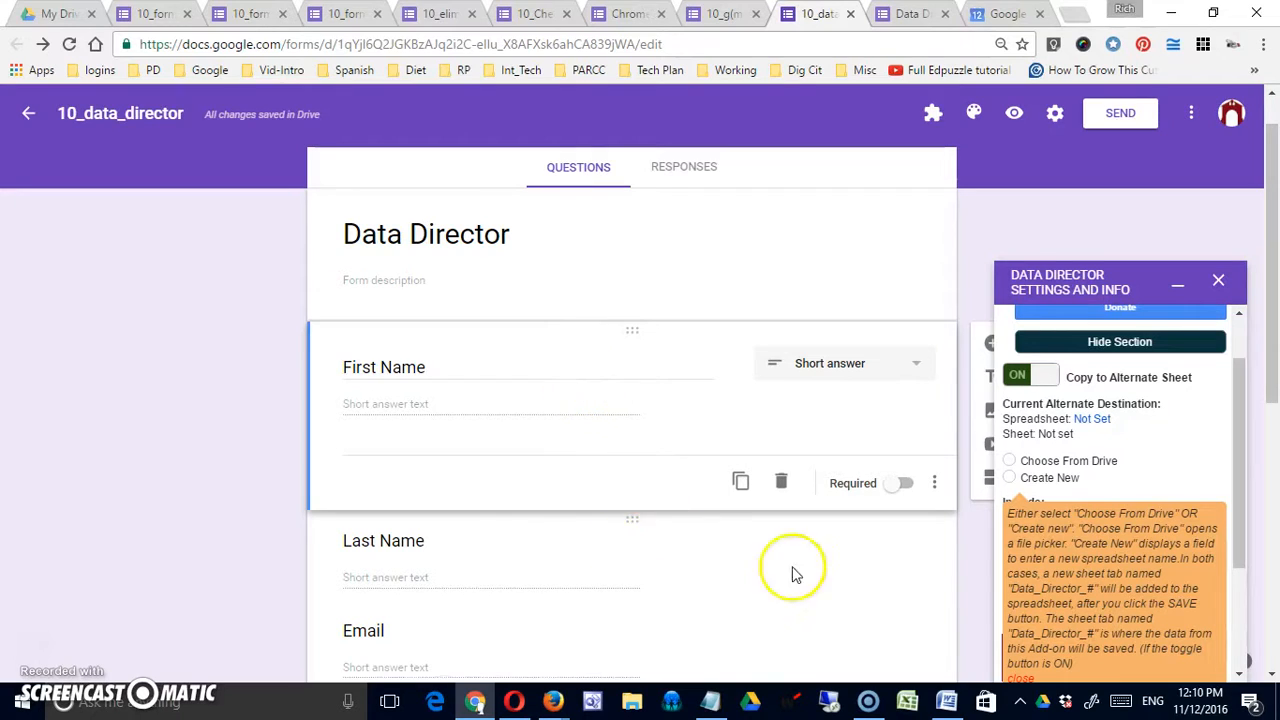
Step: Choose to create a new destination spreadsheet and name it "test spreadsheet"
left_click(1010, 478)
left_click(1085, 511)
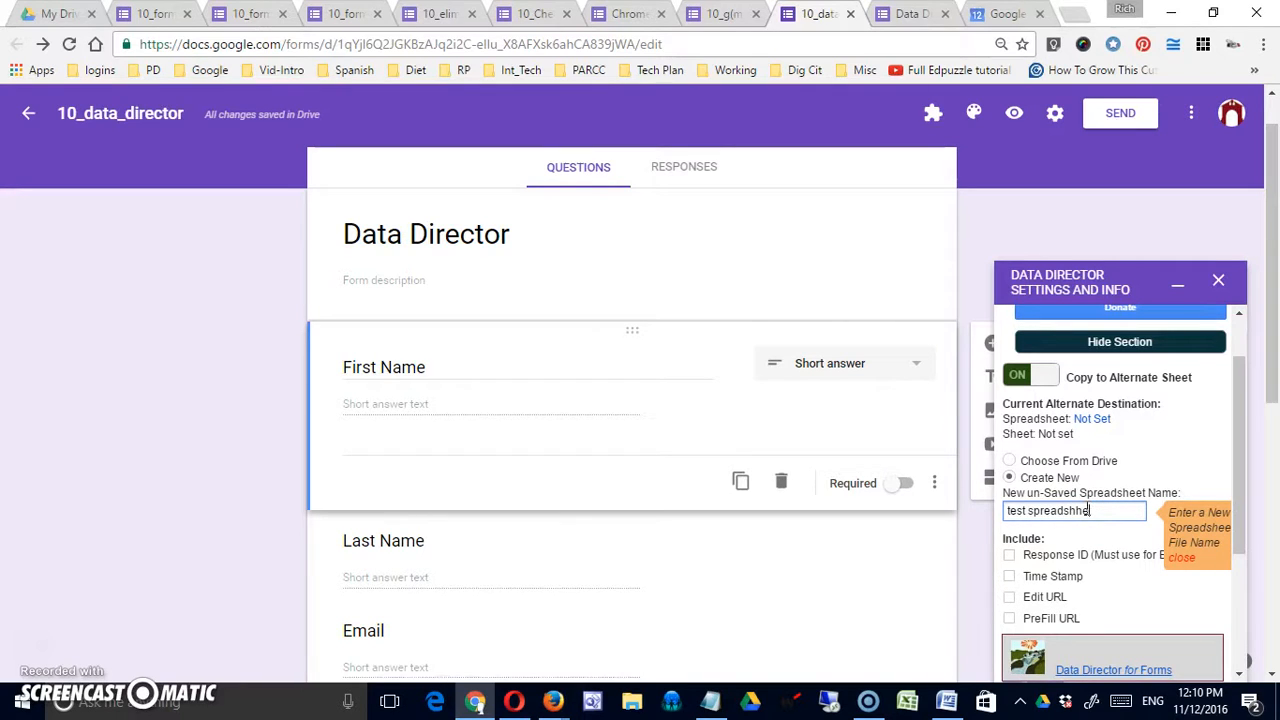
left_click_drag(1241, 514, 1243, 545)
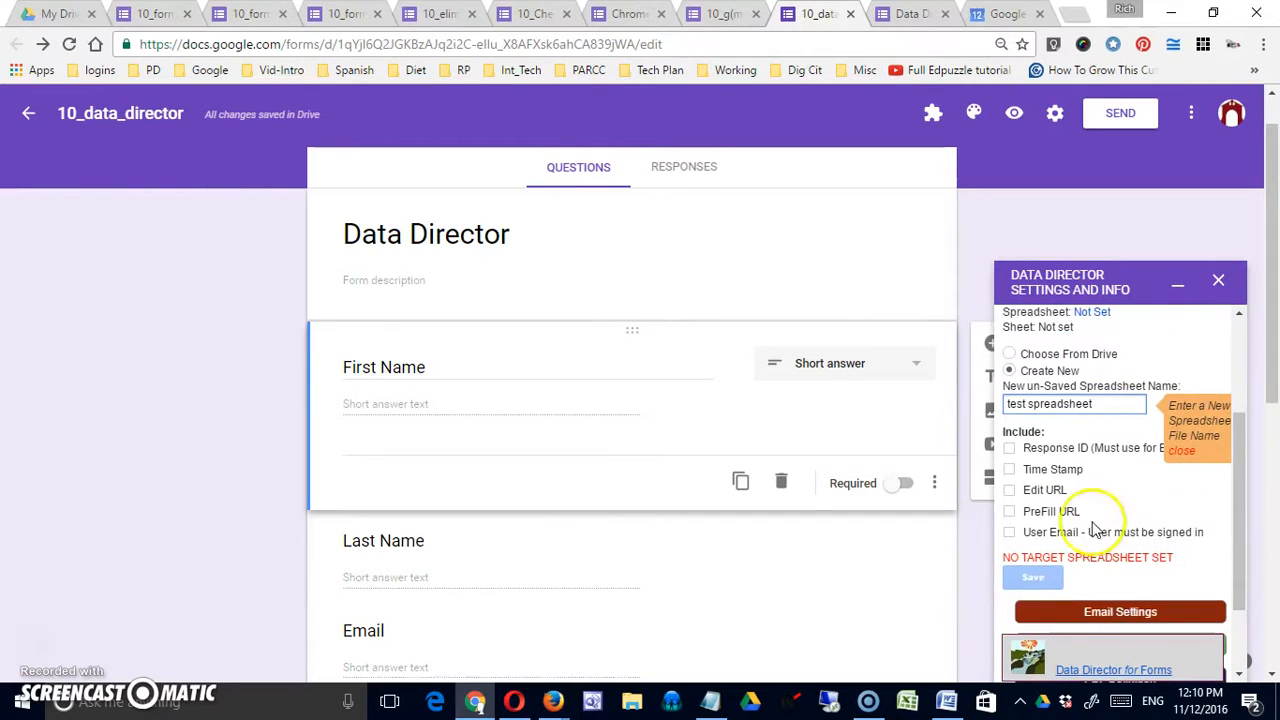
Step: Include Response ID, Time Stamp, Edit URL, PreFill URL and User Email in the copied data, and save the Alternate Destination settings
left_click(1010, 449)
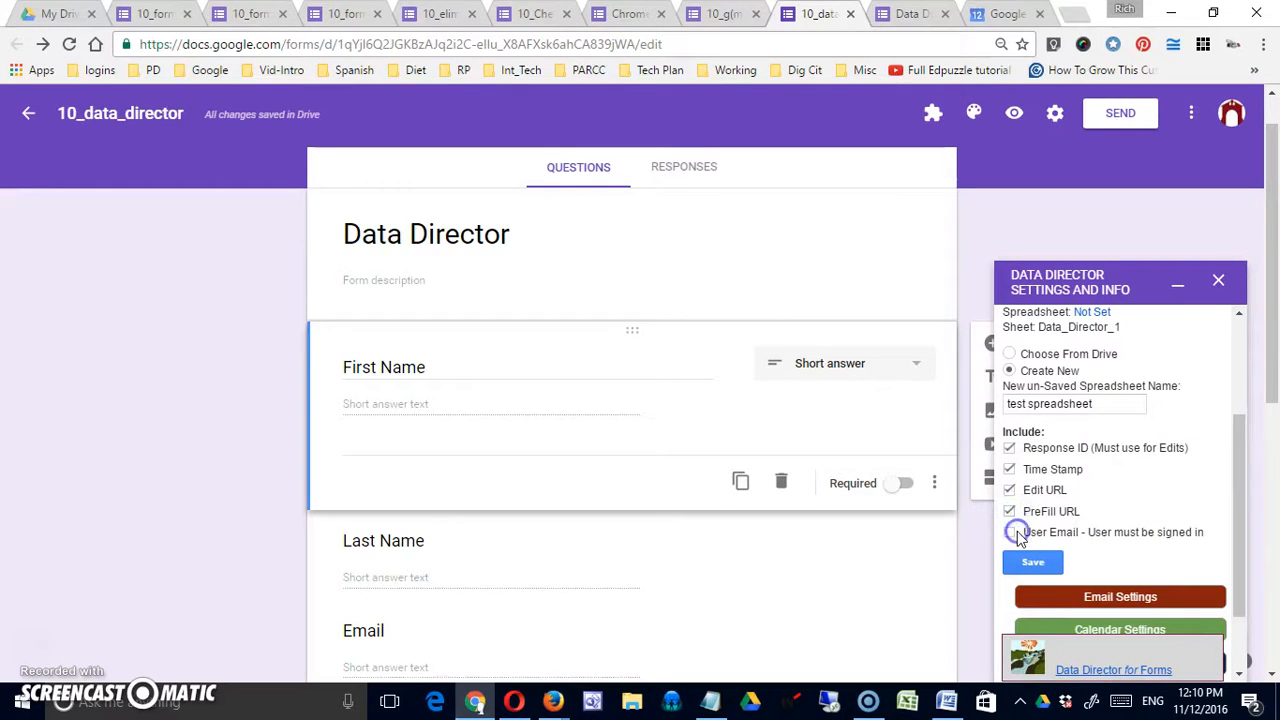
scroll(934, 535, "down", 3)
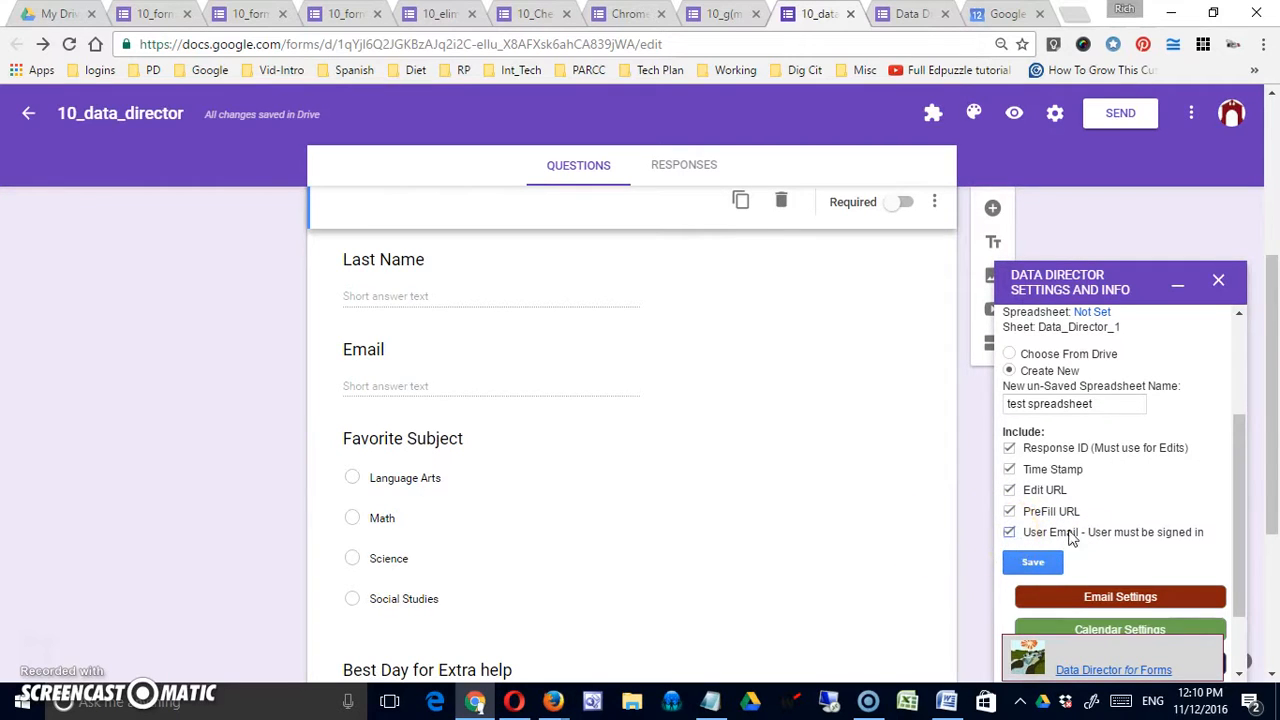
left_click_drag(1236, 509, 1240, 578)
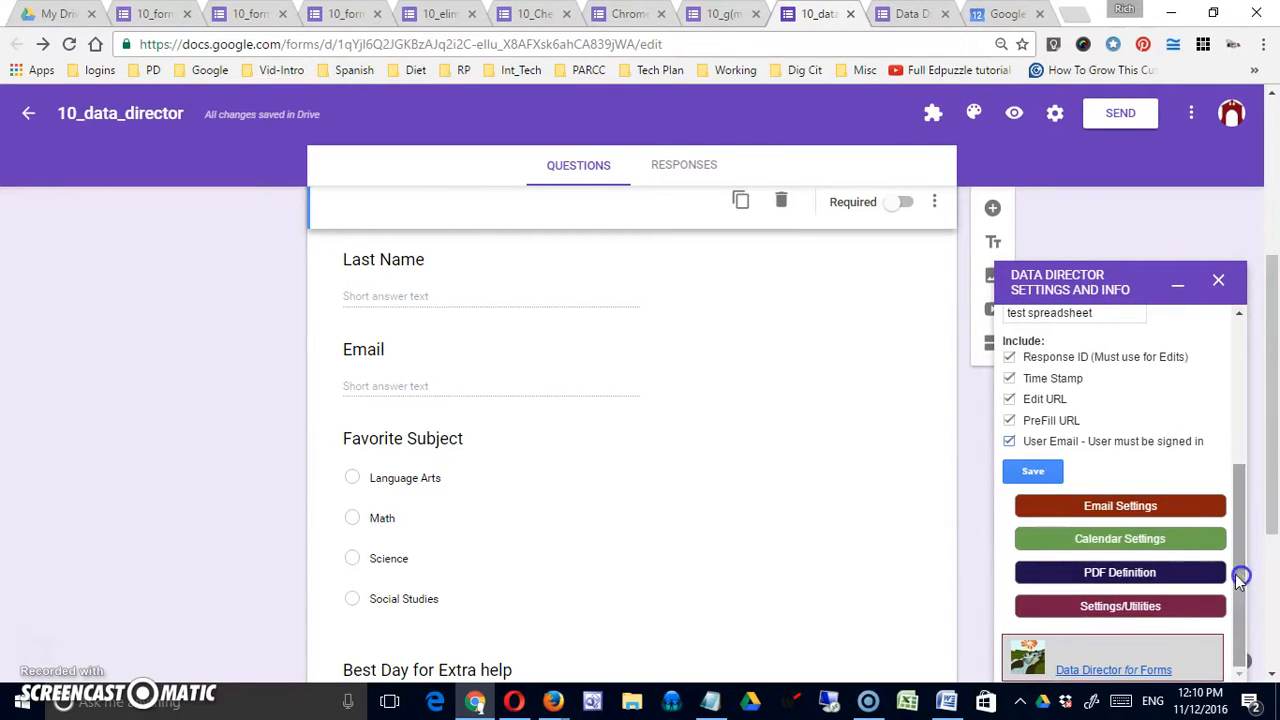
left_click(1045, 477)
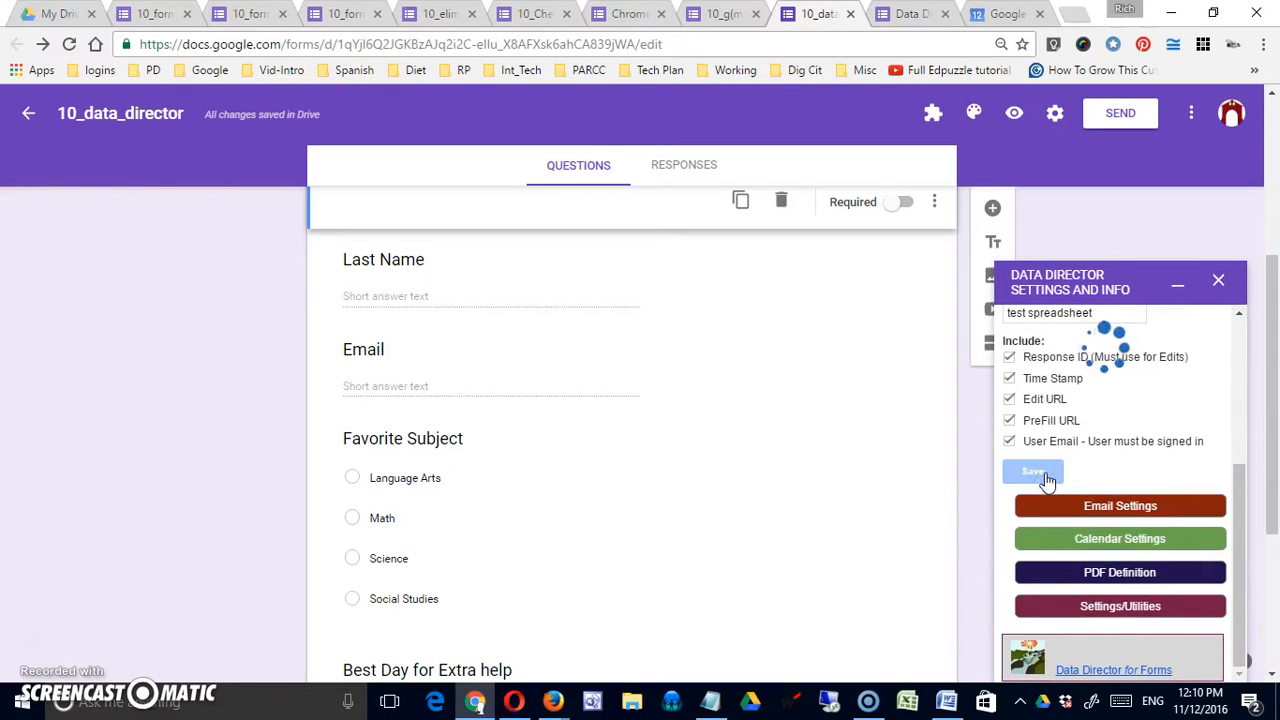
Step: Look over the form's questions, and open the Data Director Help to read about the add-on state
scroll(1140, 531, "down", 3)
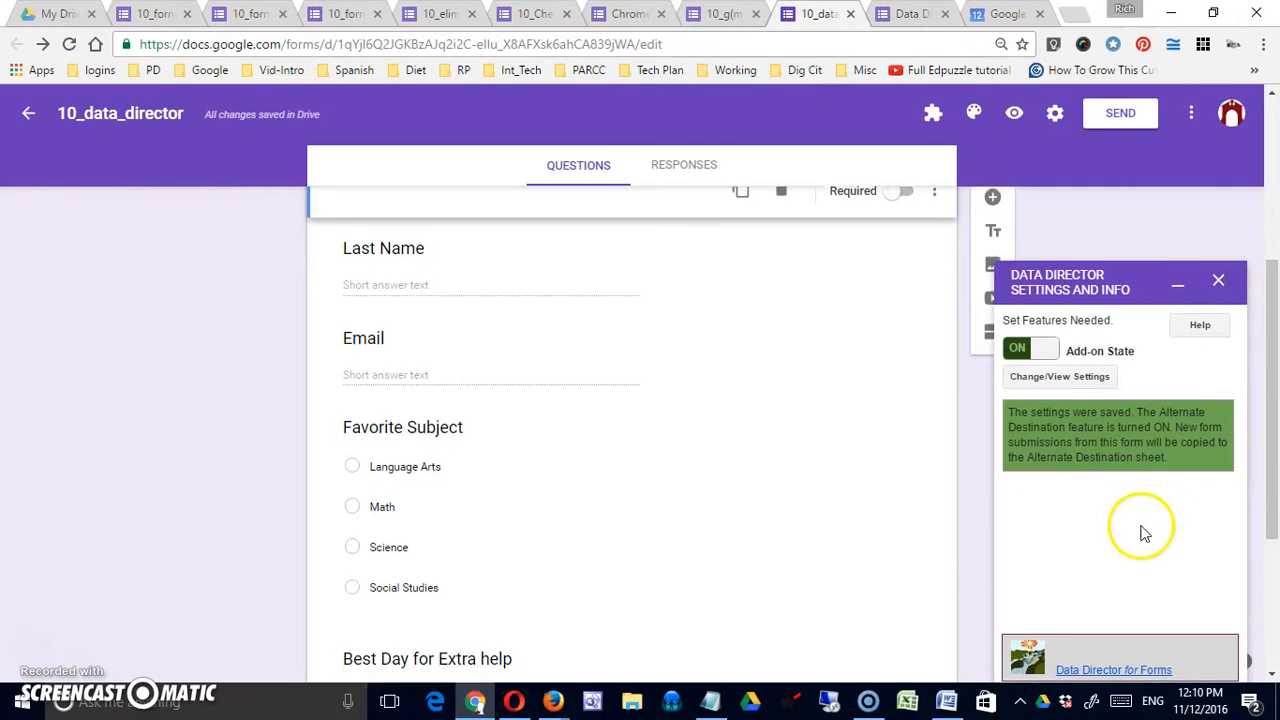
scroll(1140, 531, "up", 3)
scroll(671, 415, "down", 2)
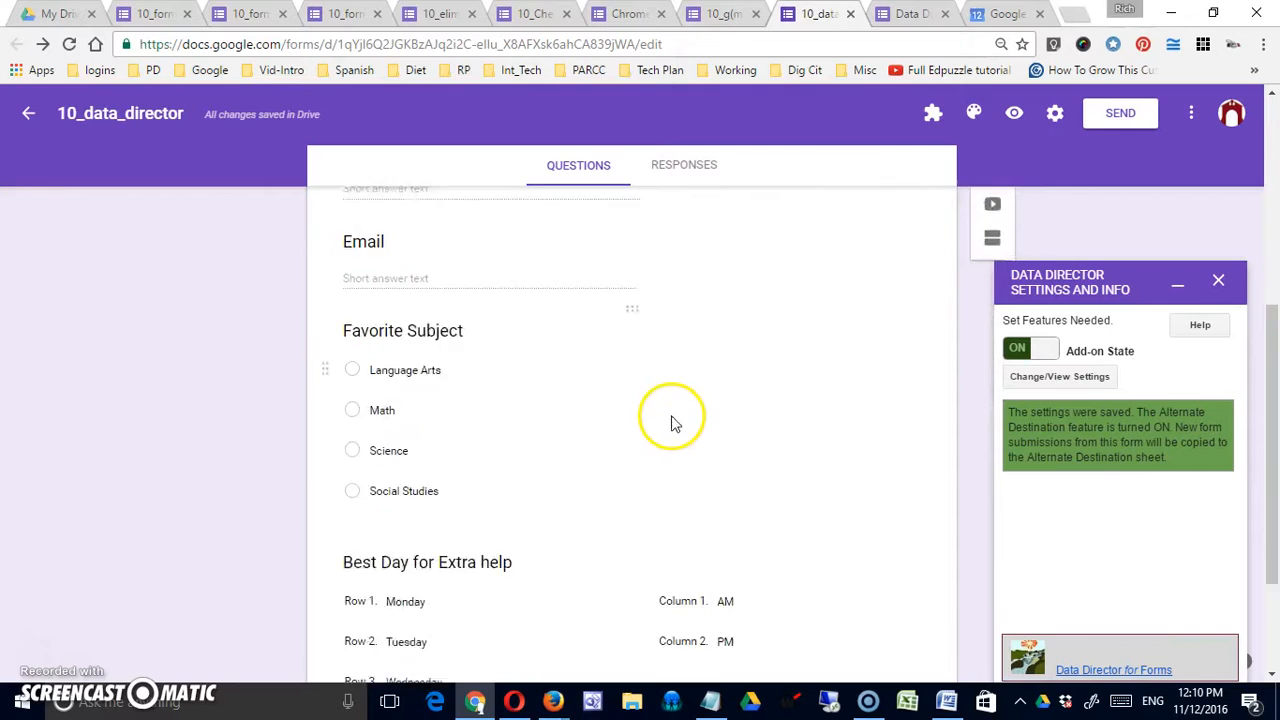
scroll(671, 415, "up", 2)
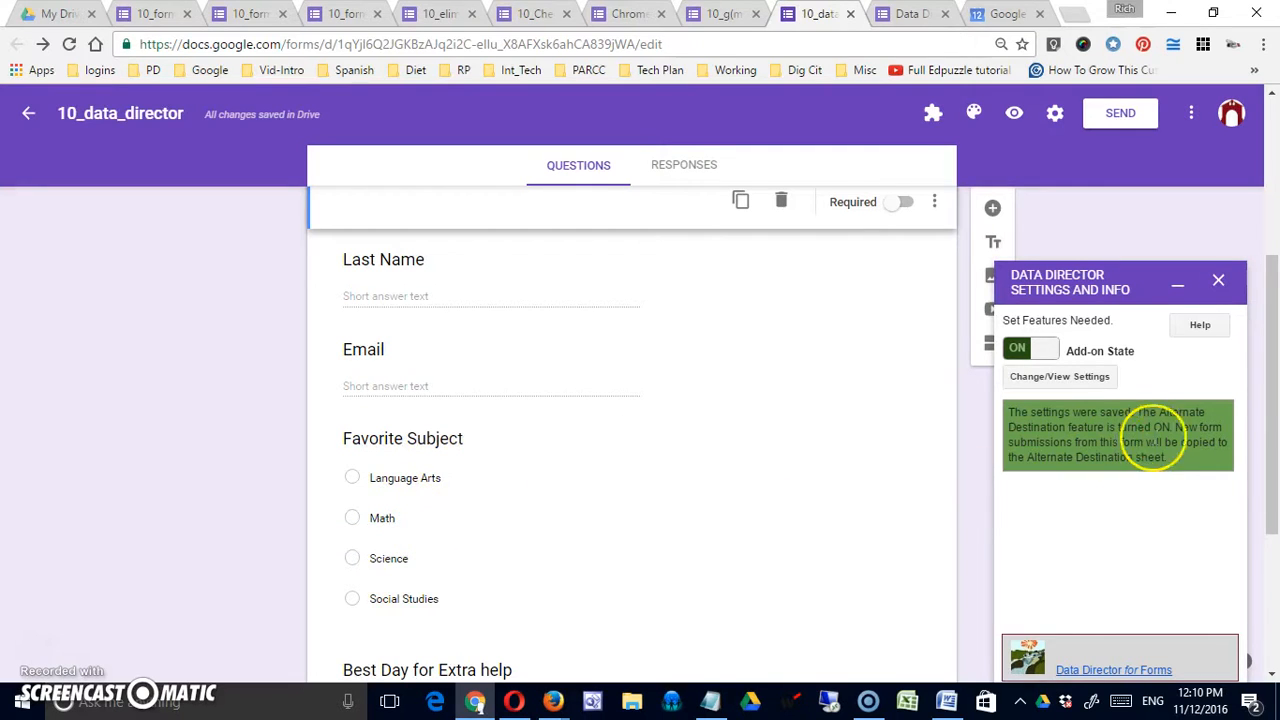
left_click(1205, 328)
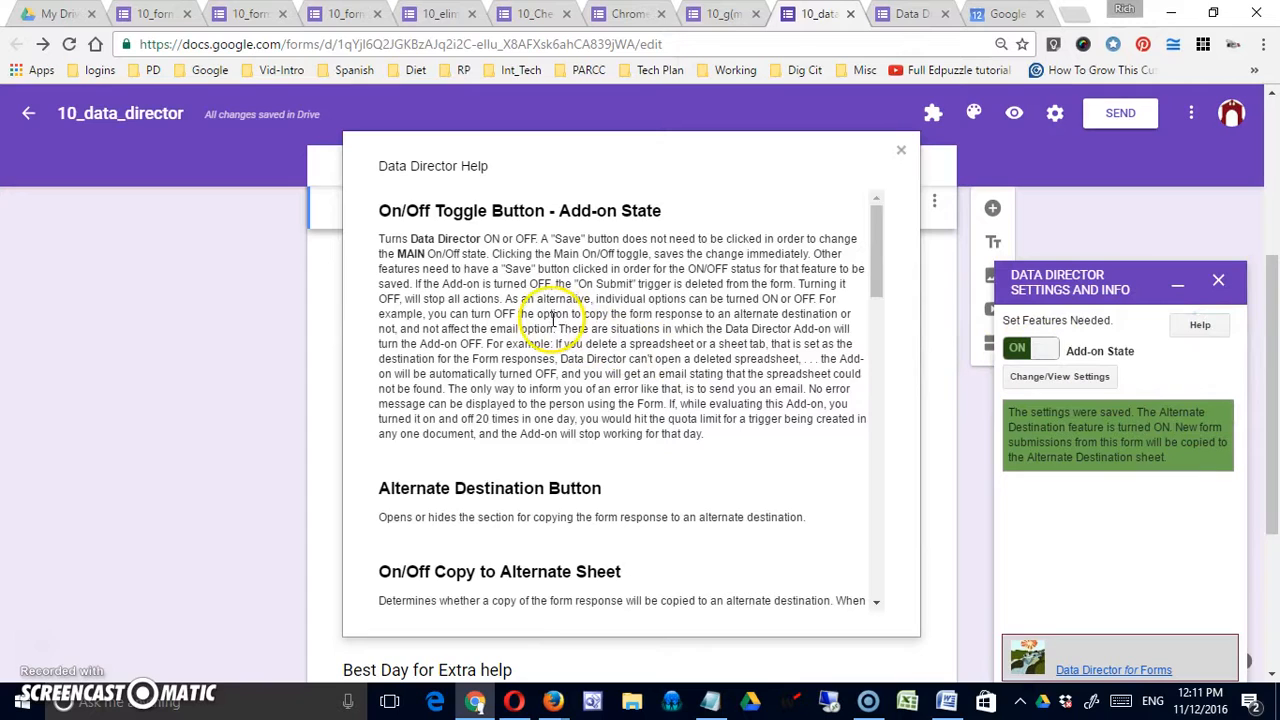
left_click_drag(879, 274, 894, 220)
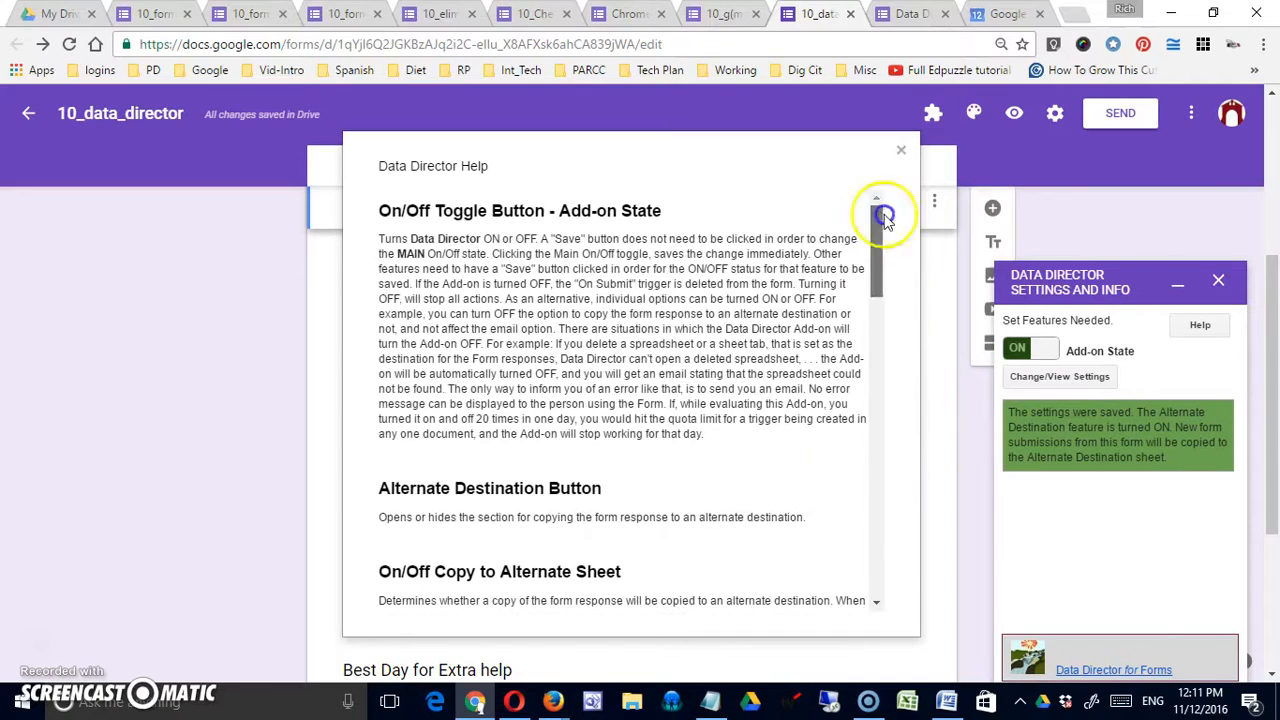
Step: Open the Data Director for Forms website, browse its information pages including Privacy Policy, and close it
left_click(1113, 672)
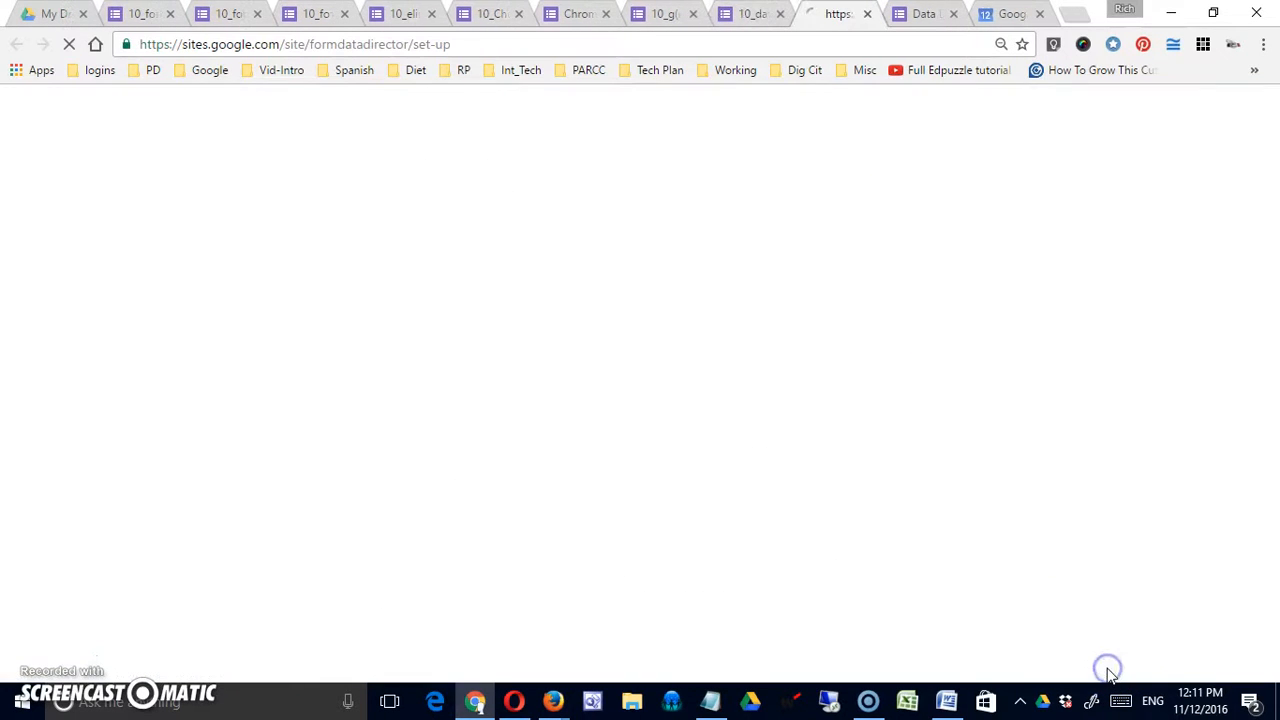
left_click(114, 476)
left_click(118, 511)
left_click(114, 526)
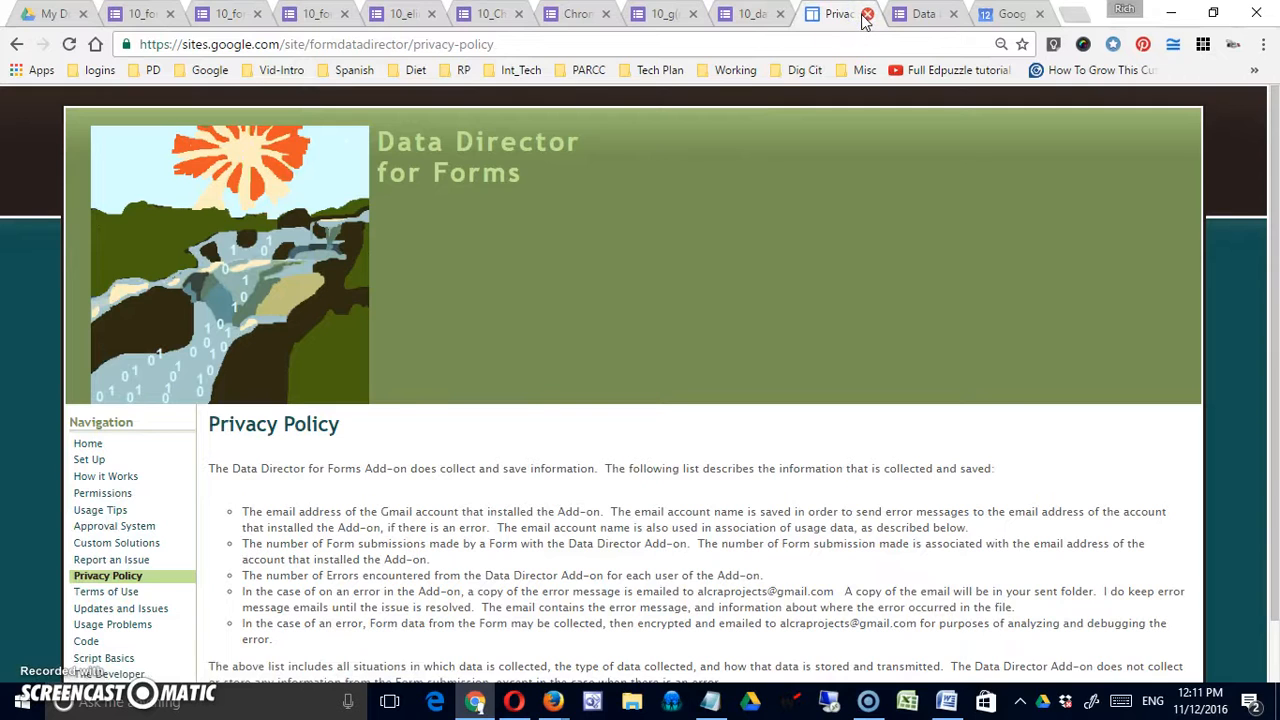
left_click(867, 15)
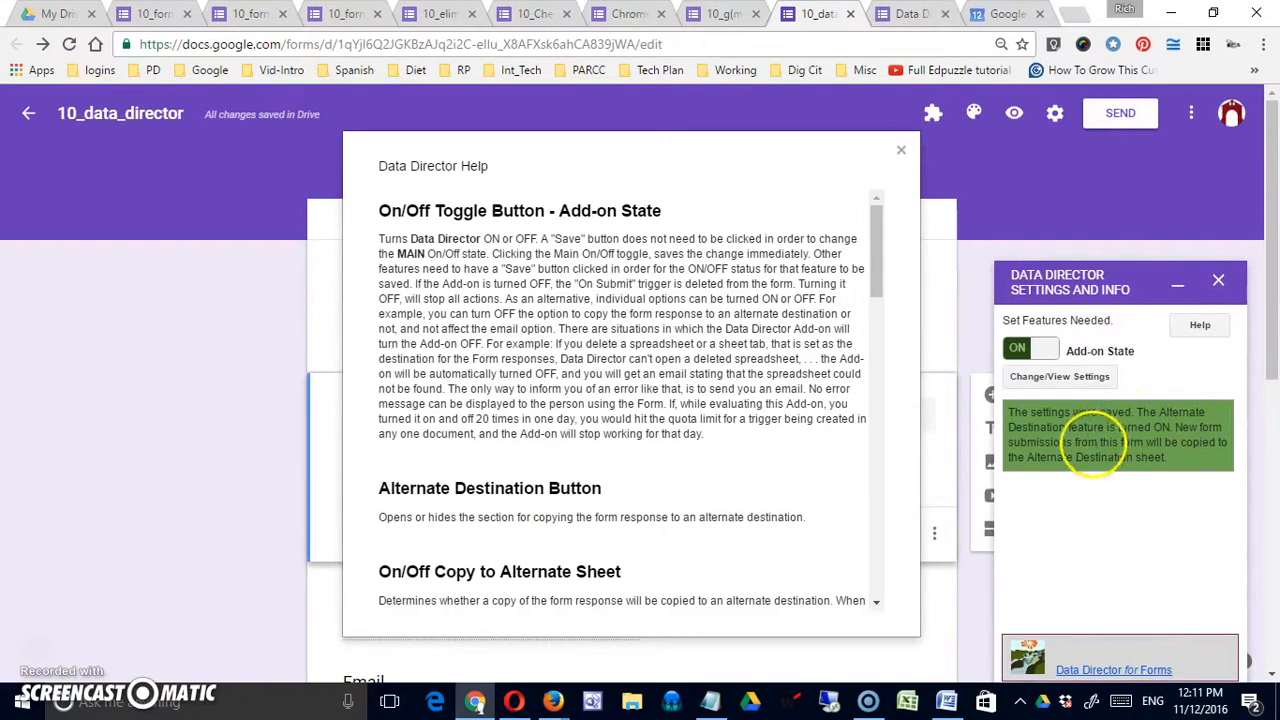
Step: Return to Data Director's feature settings, close the help window, and review the form's questions through Best Day for Extra help
left_click(1065, 376)
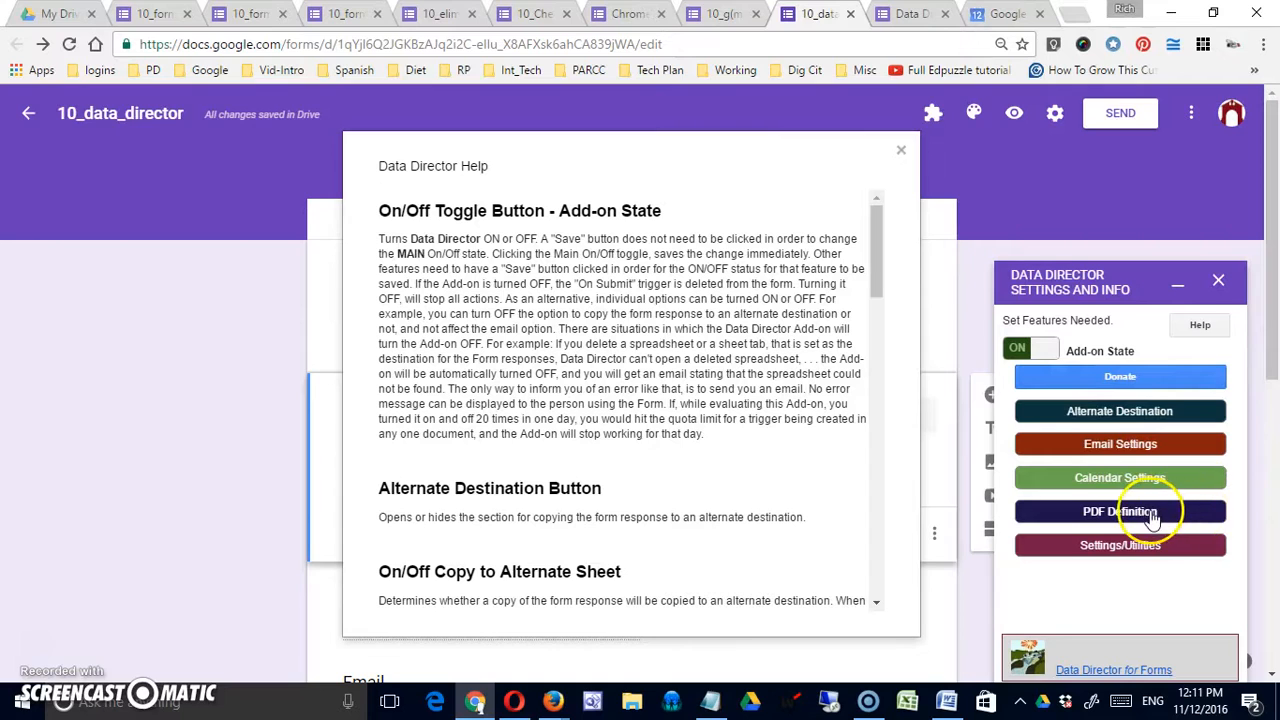
left_click(900, 150)
scroll(770, 390, "down", 4)
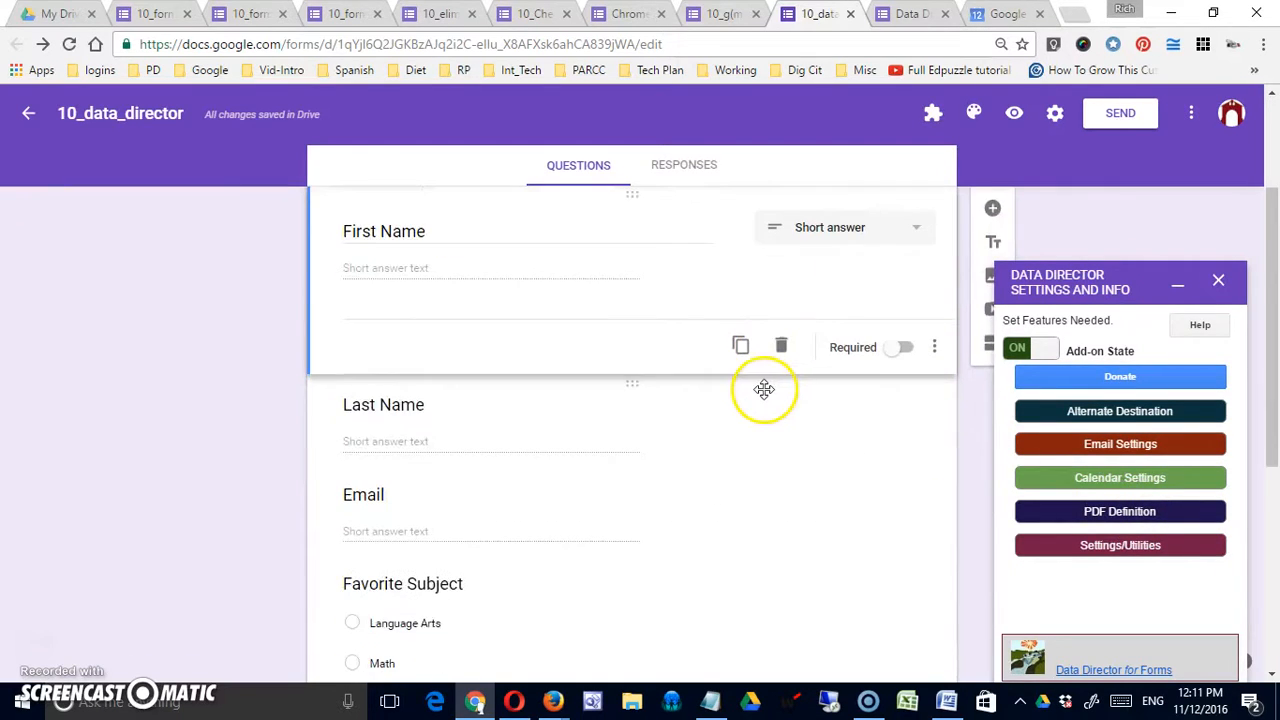
scroll(766, 392, "down", 2)
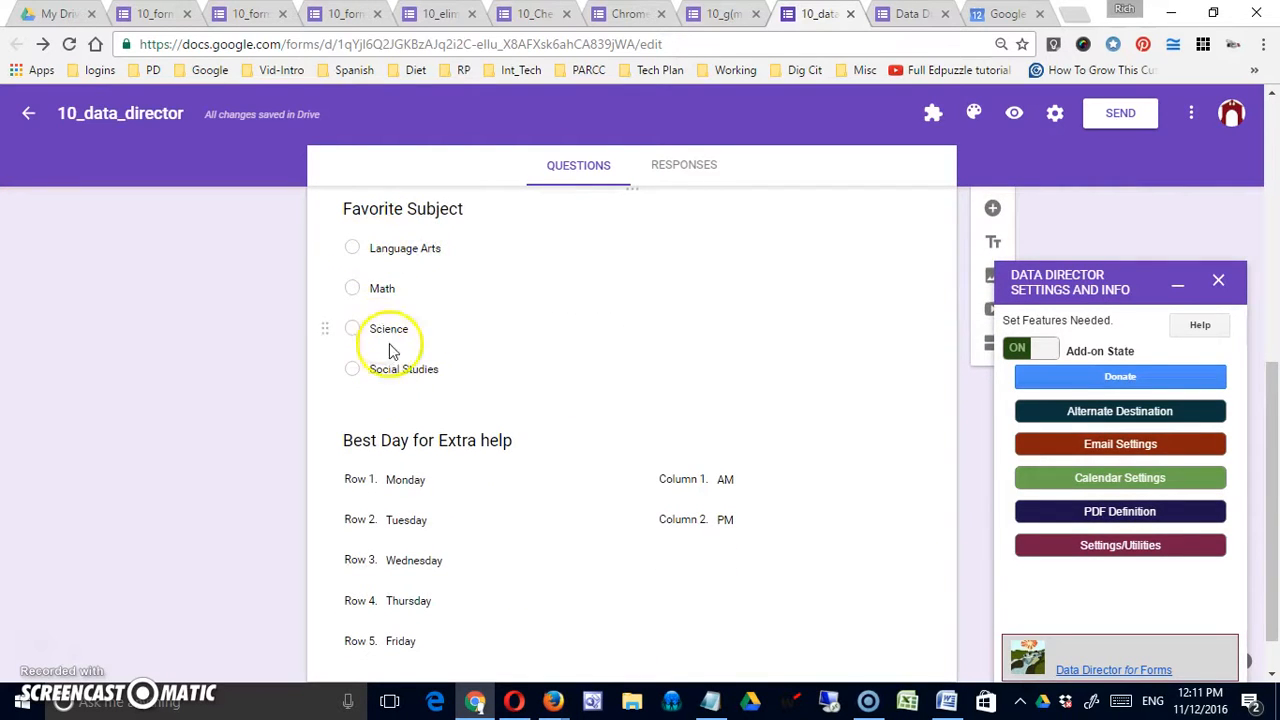
scroll(560, 358, "down", 1)
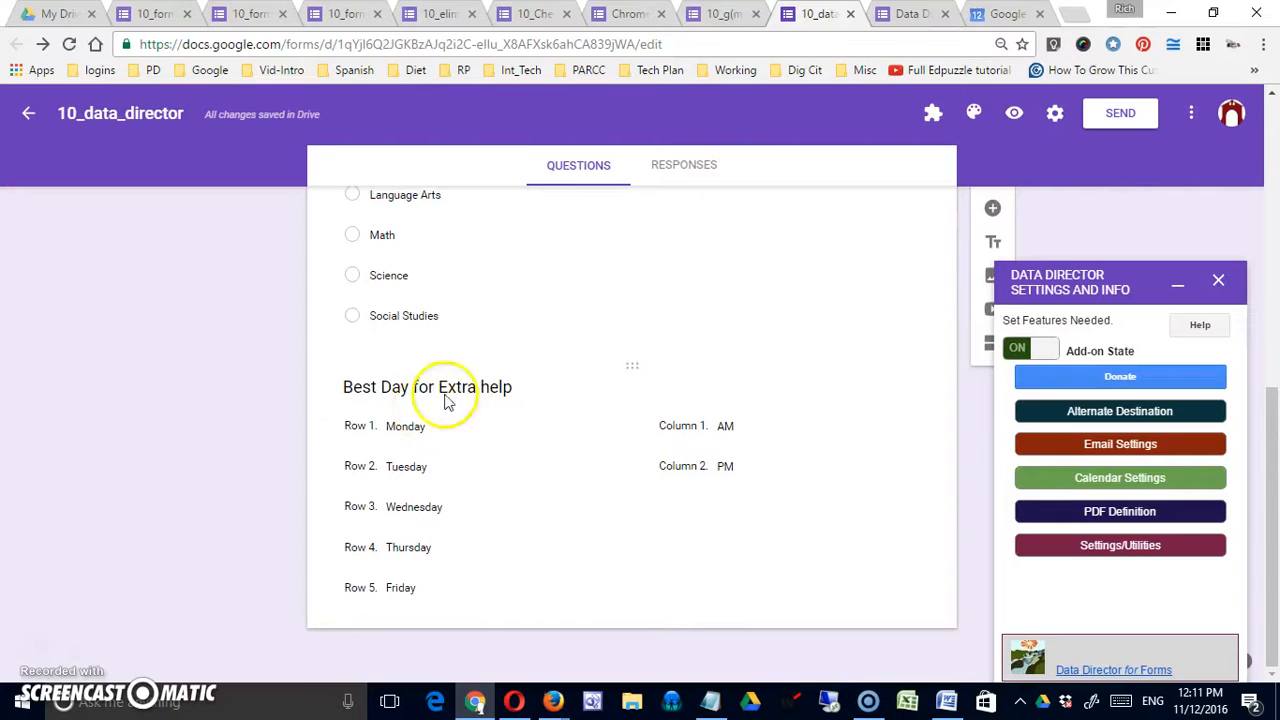
Step: Preview the live form to view the Favorite Subject question and Best Day for Extra help grid, and close the preview
left_click(1015, 113)
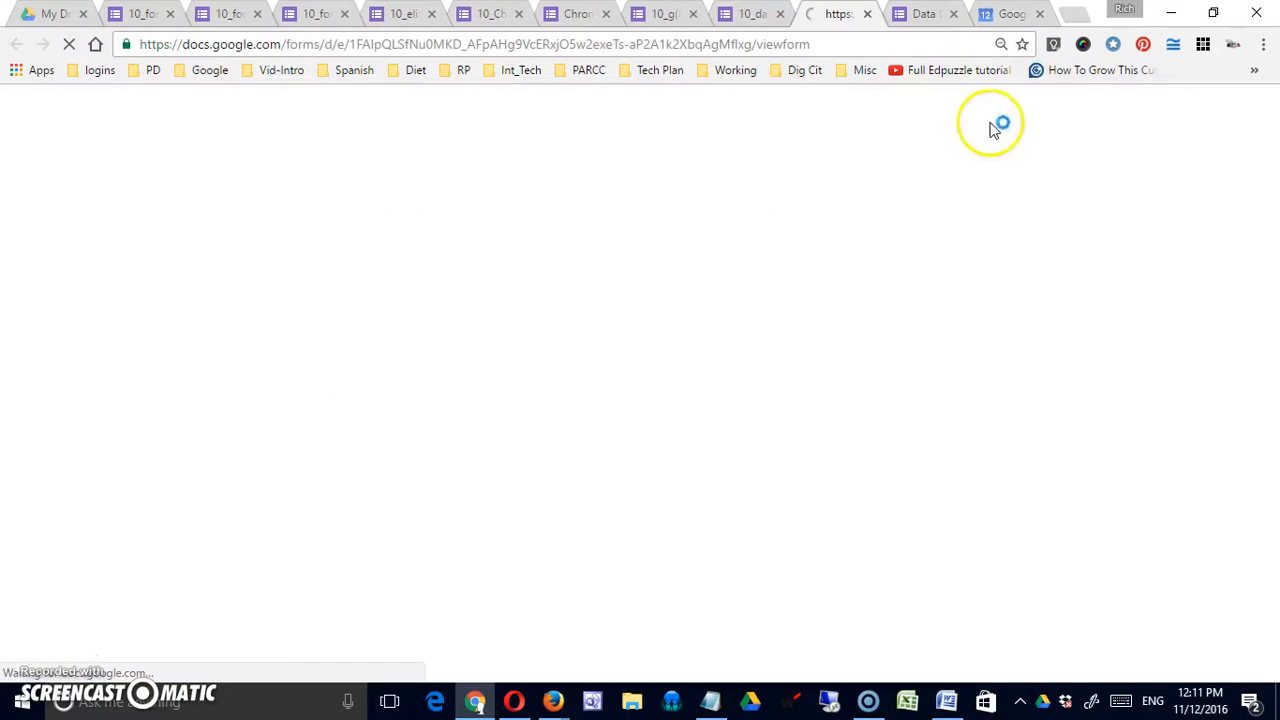
scroll(1066, 260, "down", 6)
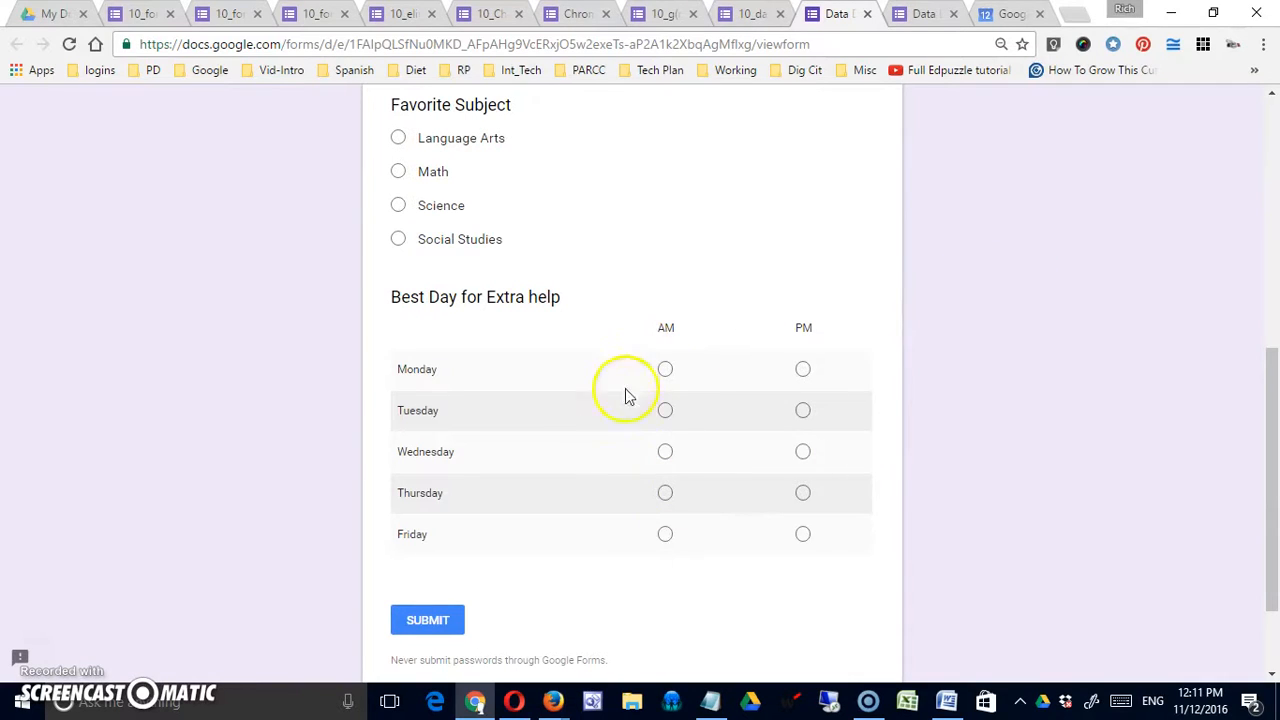
left_click(869, 15)
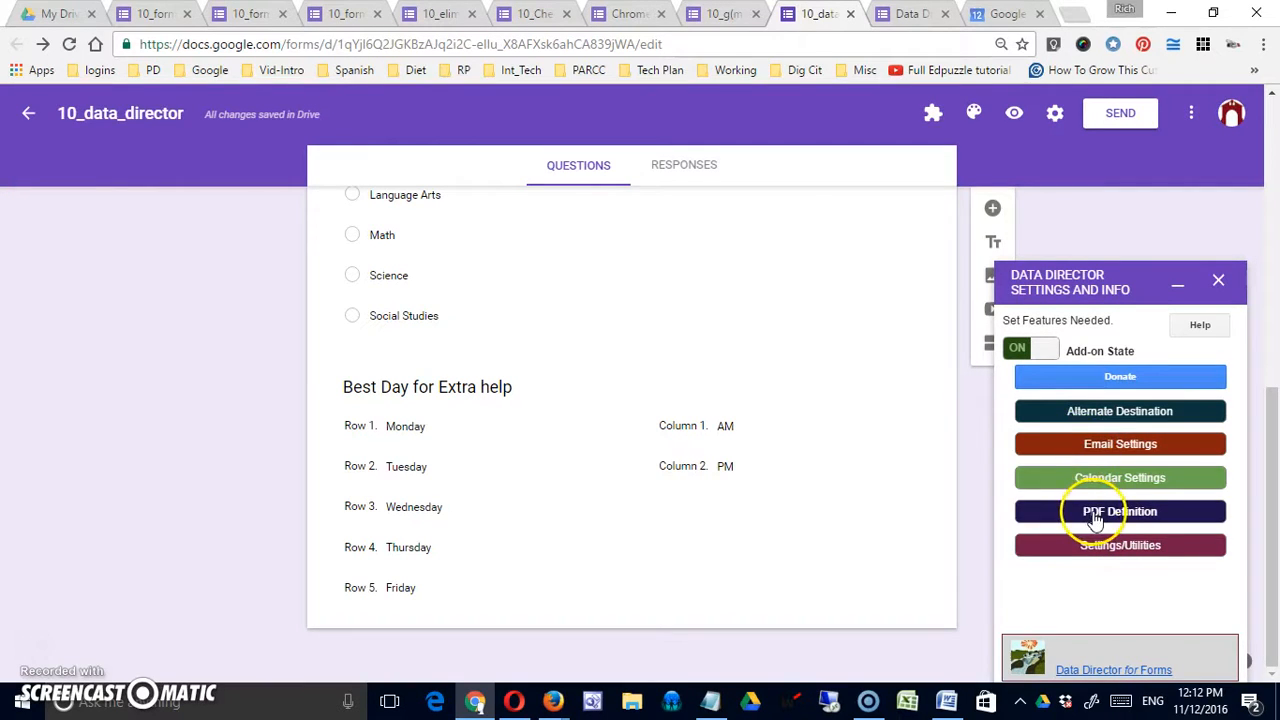
Step: Open Data Director's PDF Definition and turn on the PDF Creation Event State for PDF One
left_click(812, 518)
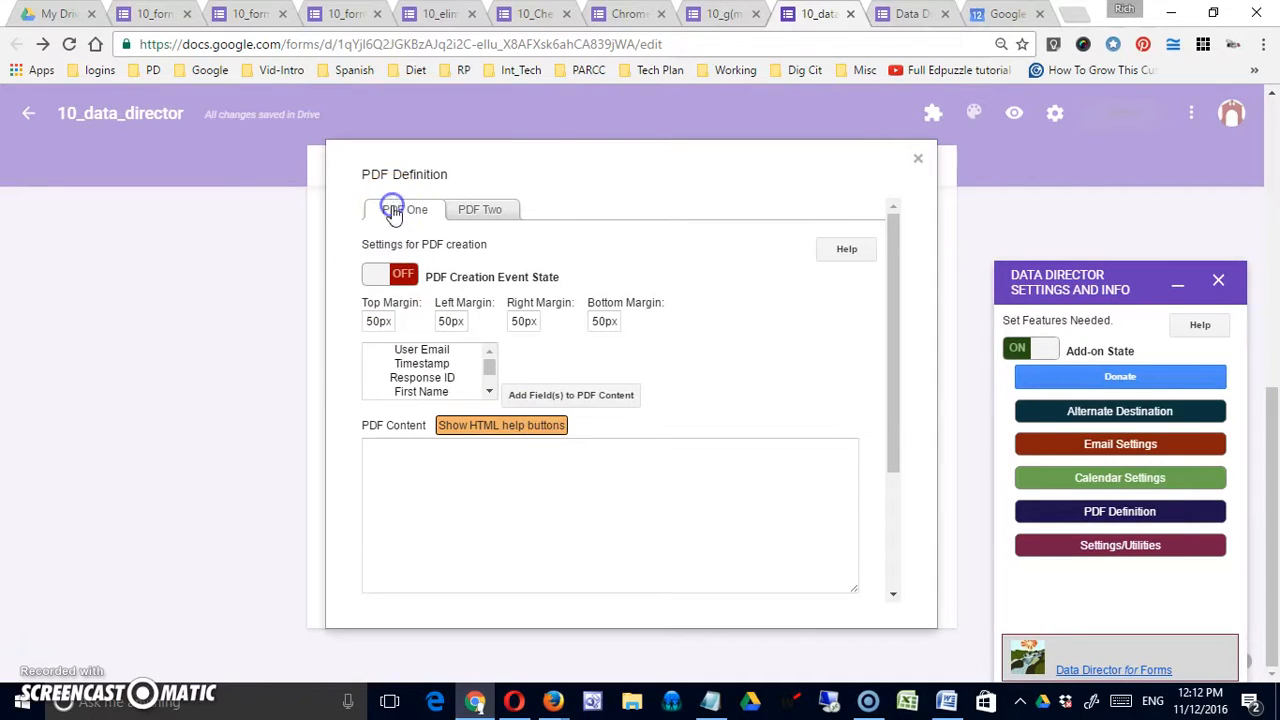
left_click(375, 274)
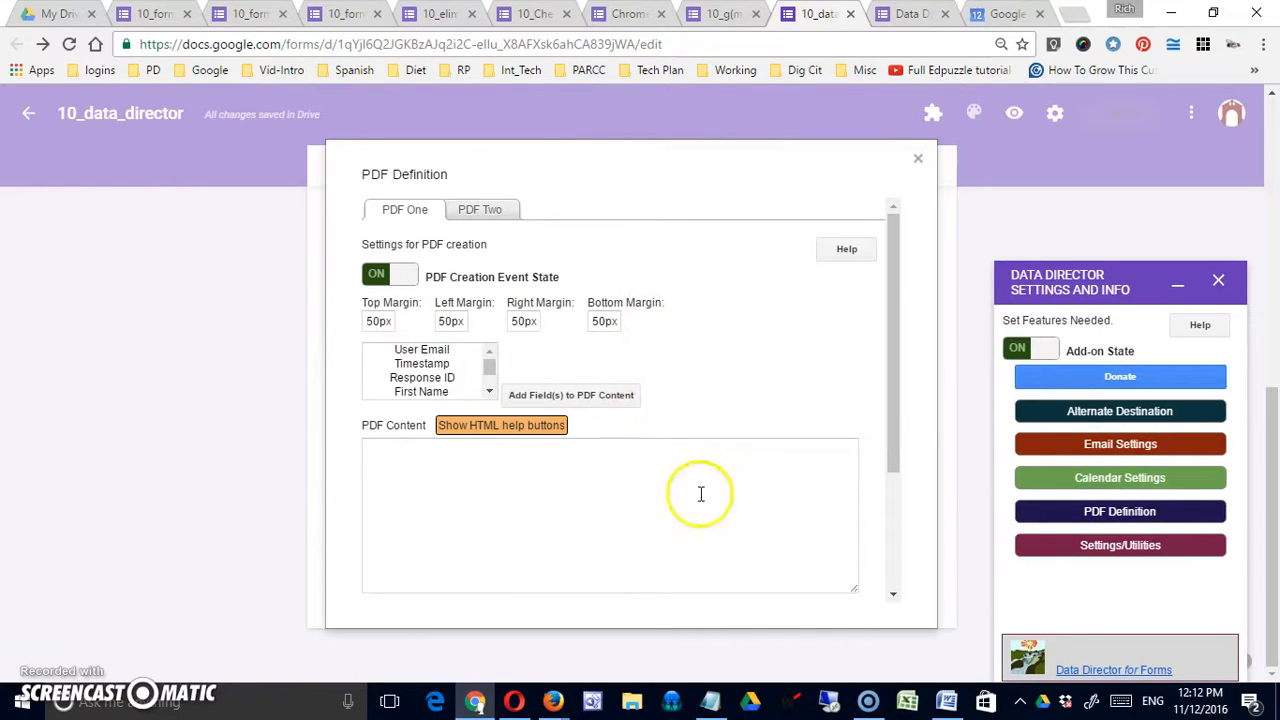
Step: Write the PDF content with the First Name, Last Name, Favorite Subject and Best Day for Extra help fields, "Welcome to my class!" and the teacher's name
left_click(543, 479)
mouse_move(895, 430)
left_mouse_down()
mouse_move(893, 538)
mouse_move(893, 450)
left_mouse_up()
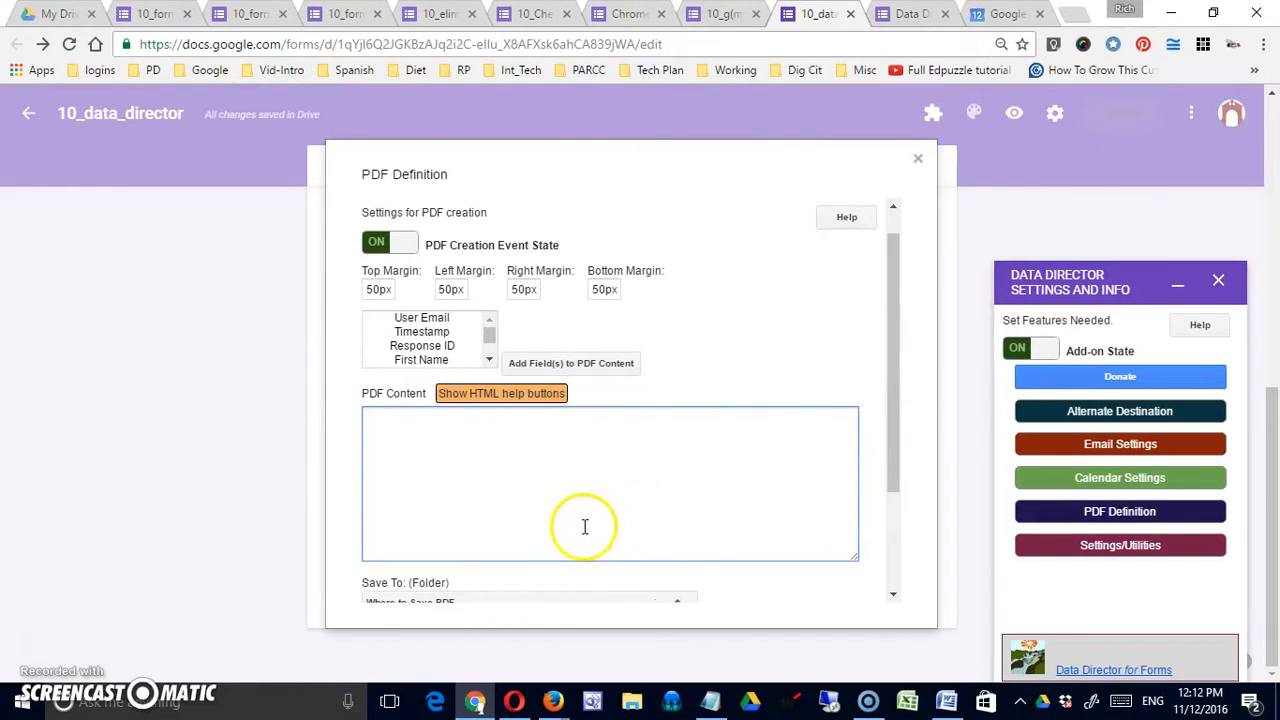
left_click(420, 360)
left_click(590, 368)
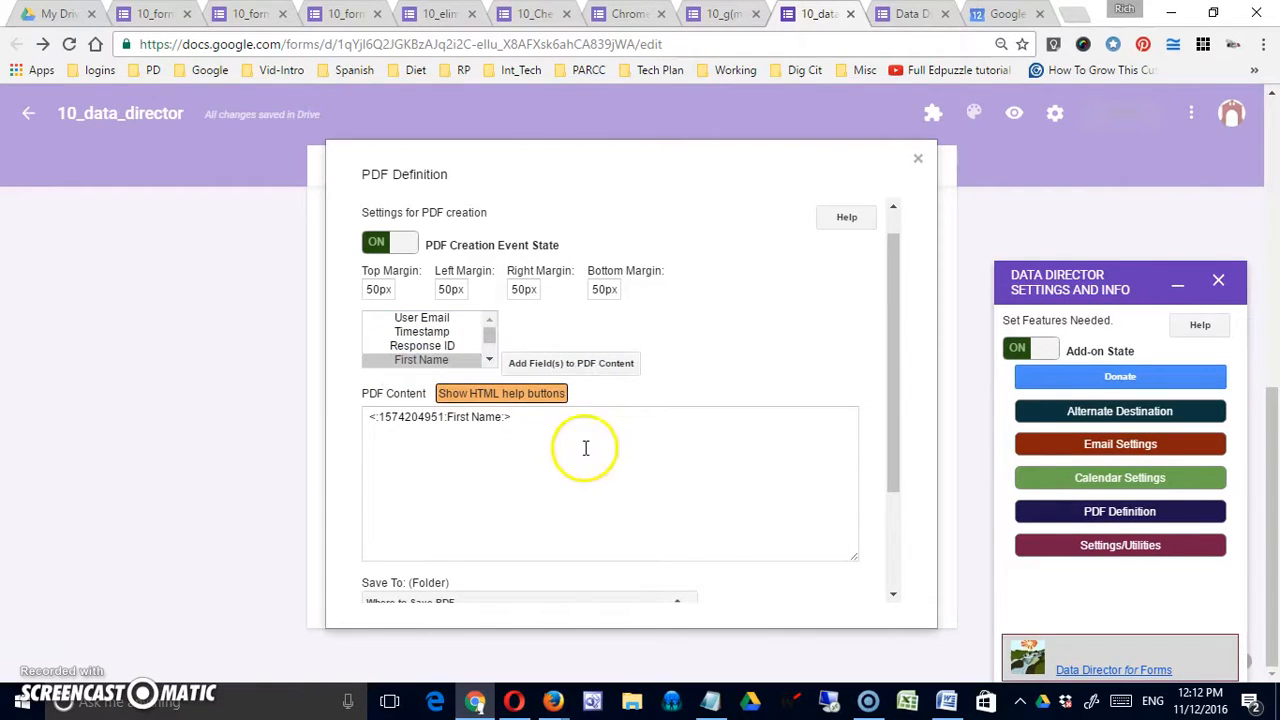
left_click(545, 420)
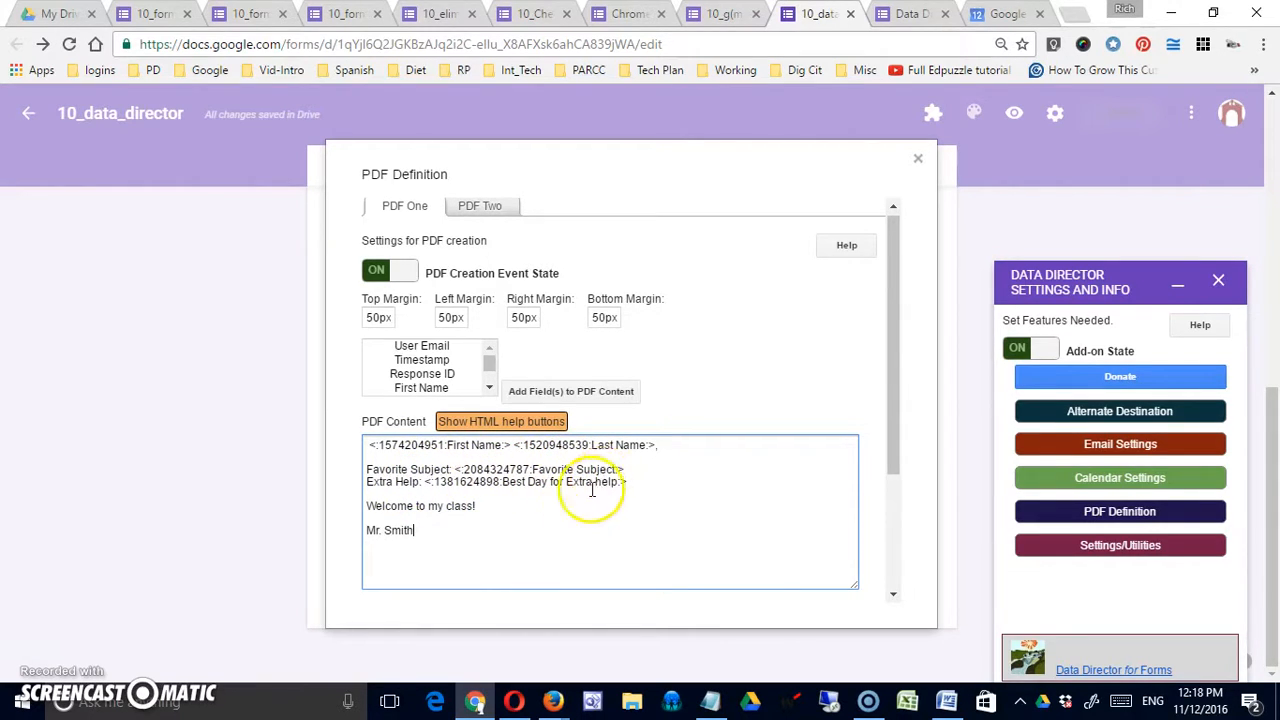
Step: Show and hide the HTML help buttons for the PDF content, and view the save folder and naming options
left_click(485, 423)
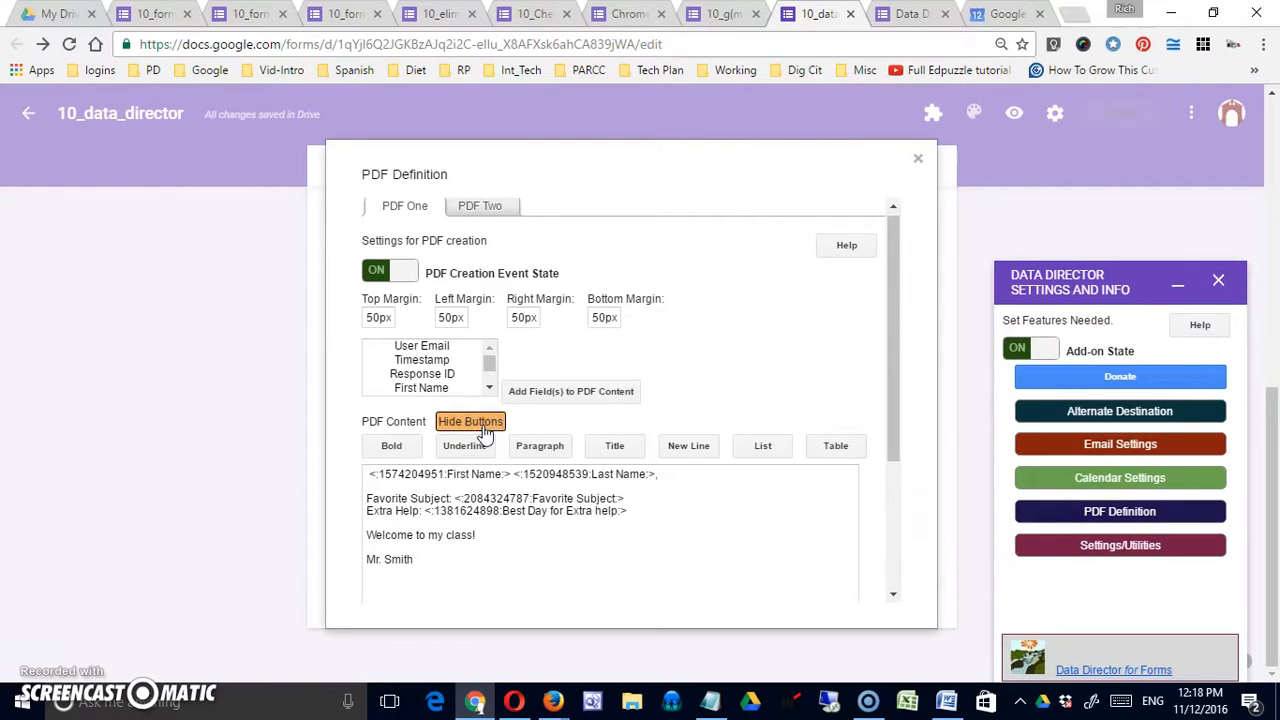
left_click(483, 424)
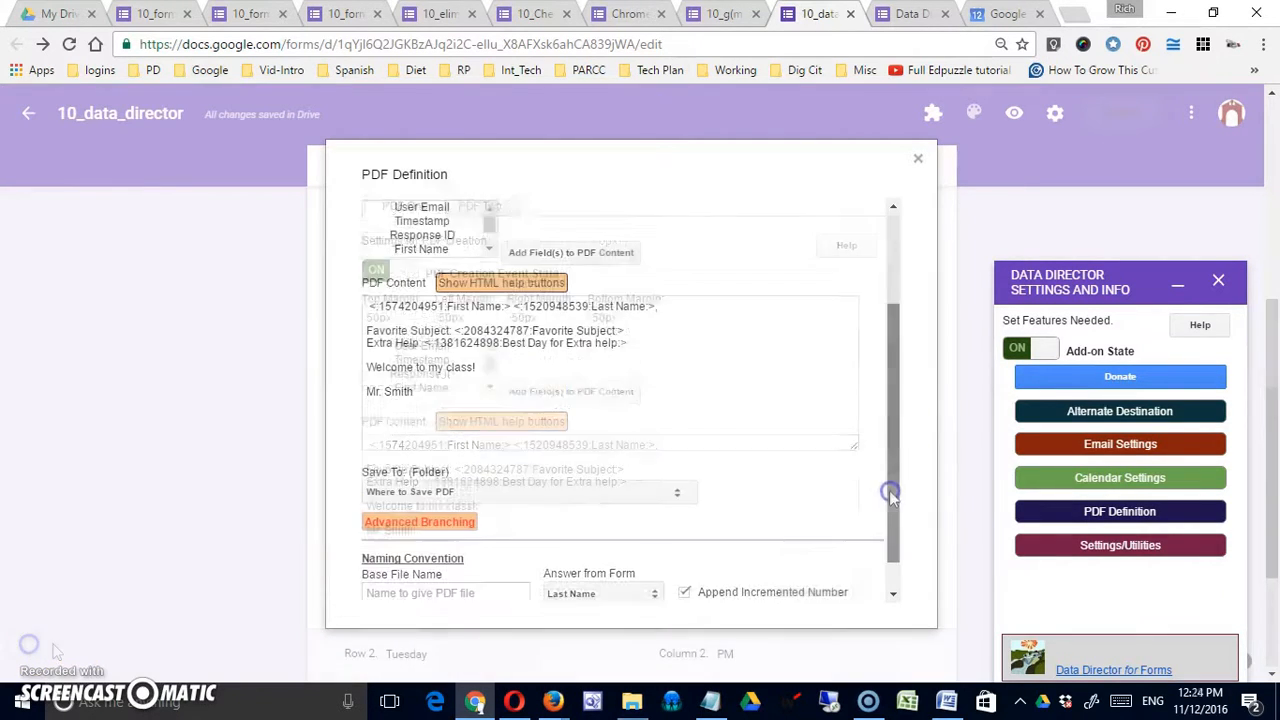
left_click_drag(890, 493, 894, 557)
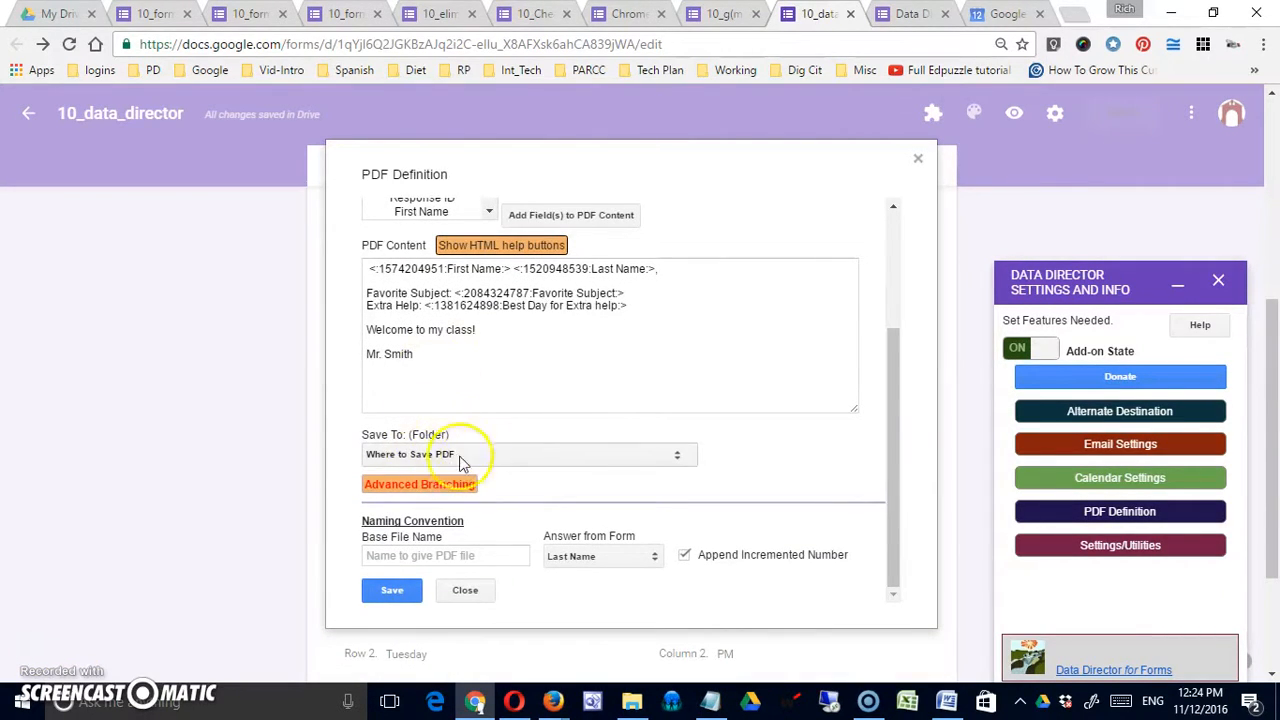
Step: Set the folder where PDF One is saved to Root Folder
left_click(460, 456)
scroll(519, 343, "down", 3)
scroll(520, 342, "up", 3)
left_click(426, 220)
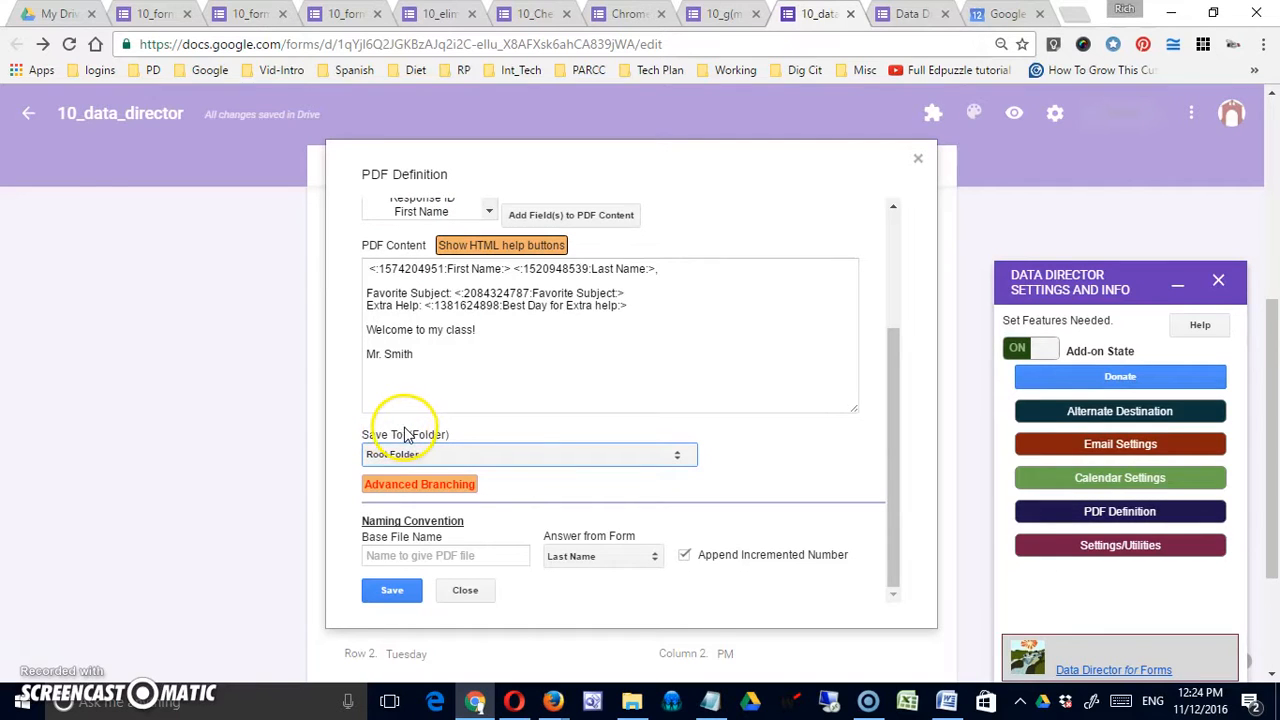
Step: Browse the list of Drive folders offered for saving PDF One, keeping Root Folder as the destination
left_click(595, 455)
mouse_move(688, 239)
left_mouse_down()
mouse_move(689, 380)
mouse_move(700, 223)
left_mouse_up()
left_click(200, 429)
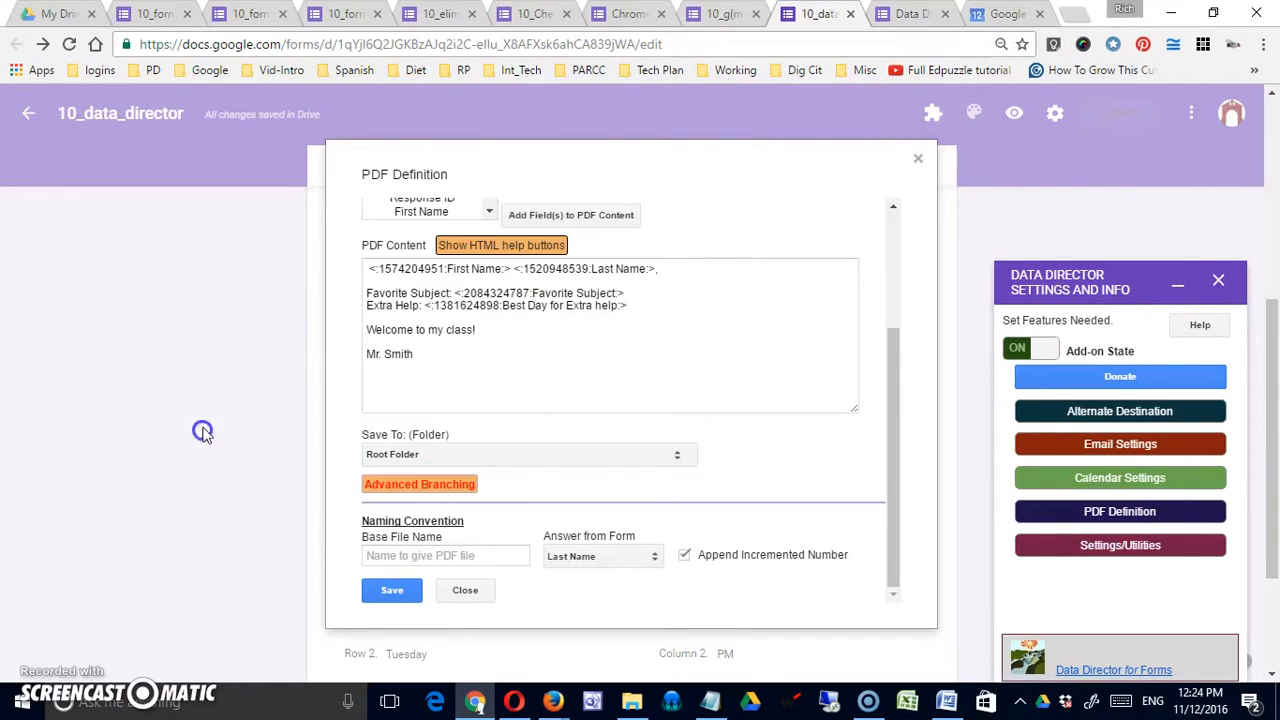
left_click(678, 454)
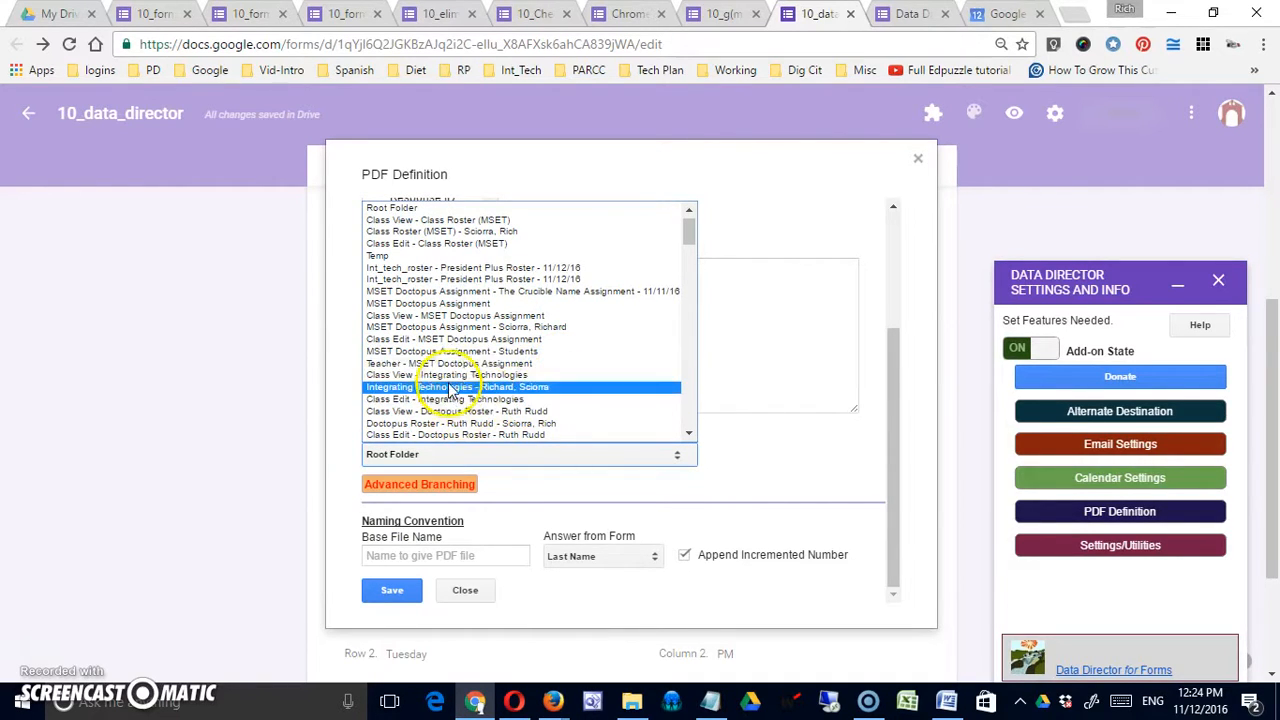
left_click(461, 343)
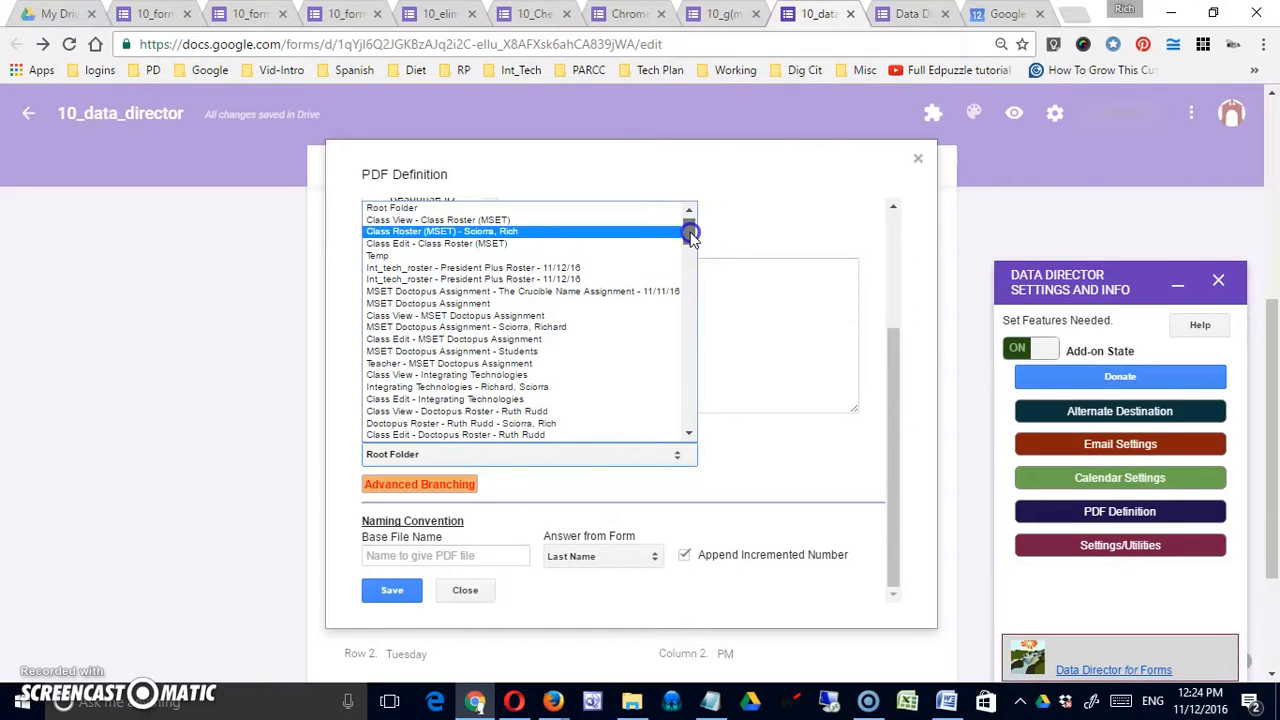
left_click_drag(690, 233, 689, 220)
left_click(263, 422)
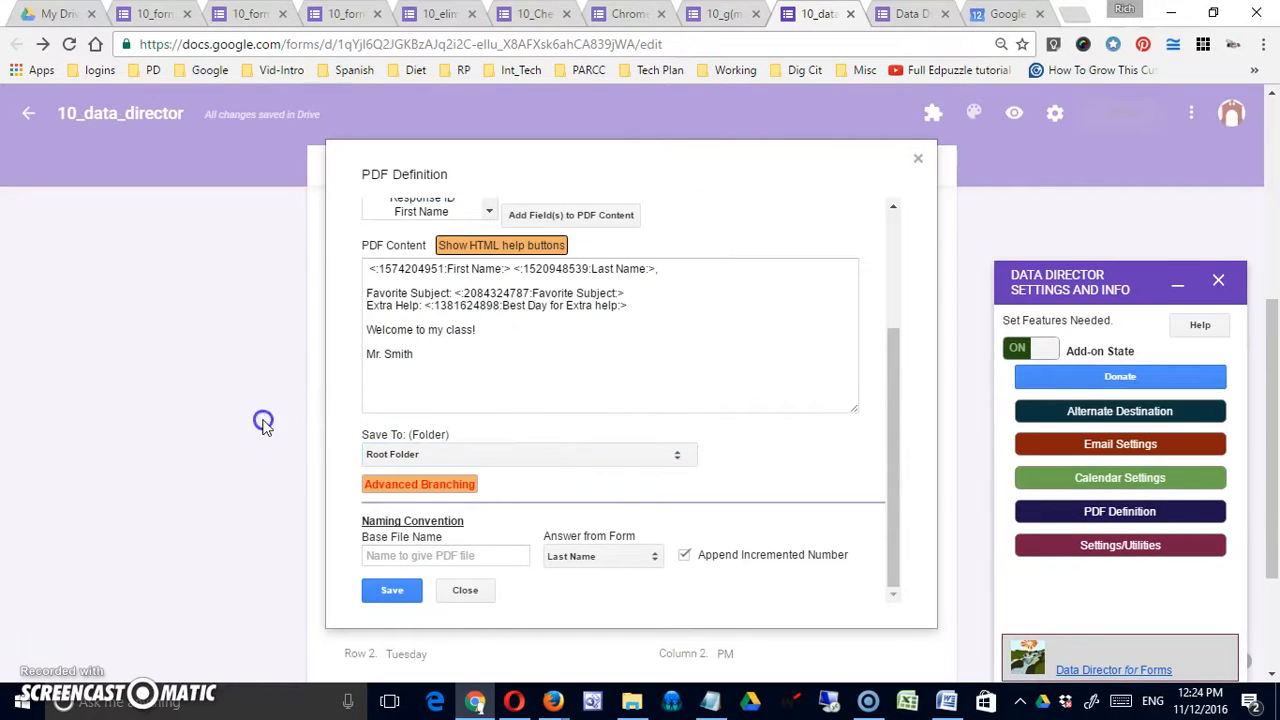
Step: Show PDF One's advanced branching rules and view the question and condition choices of the Math rule
left_click(437, 487)
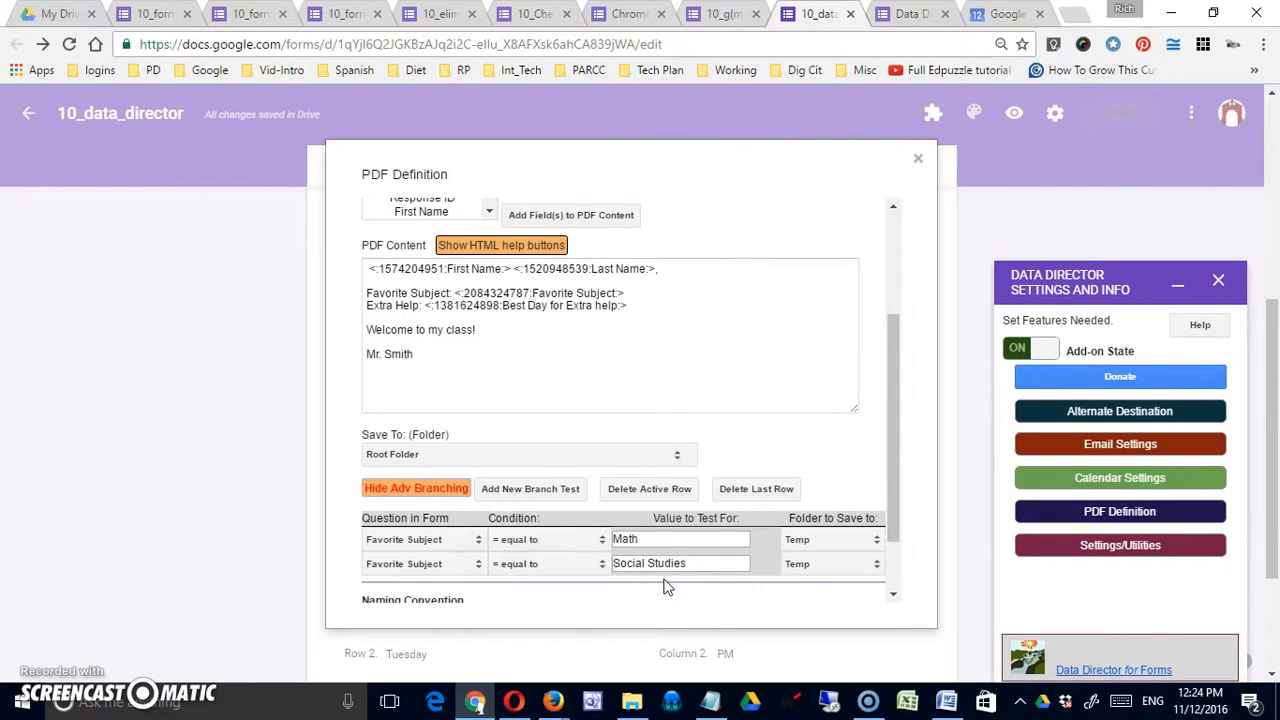
left_click(476, 543)
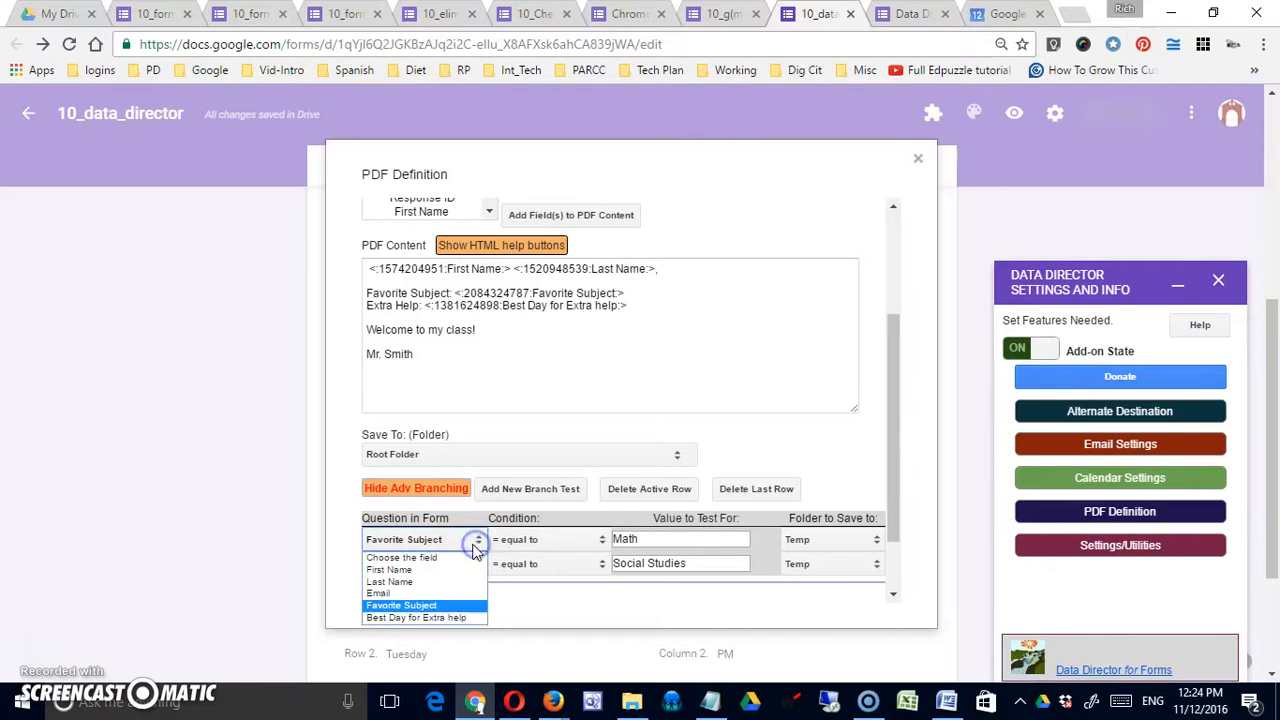
left_click(422, 606)
left_click(577, 543)
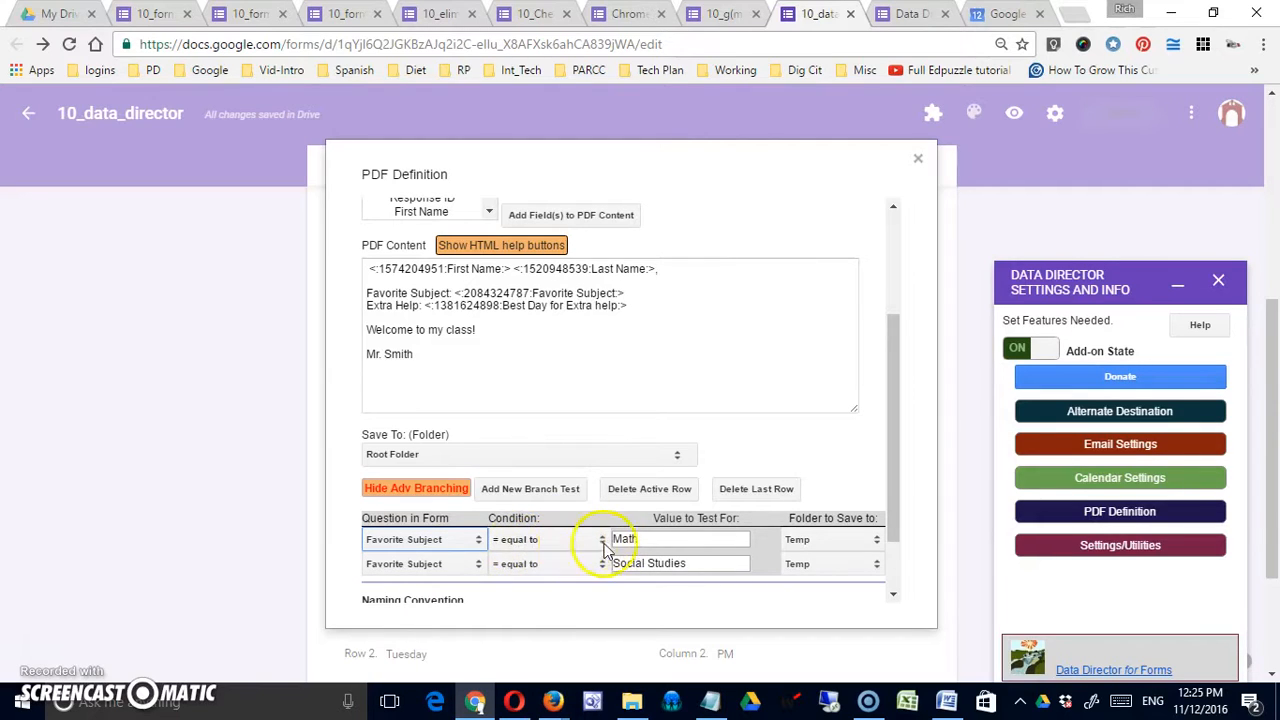
left_click(596, 545)
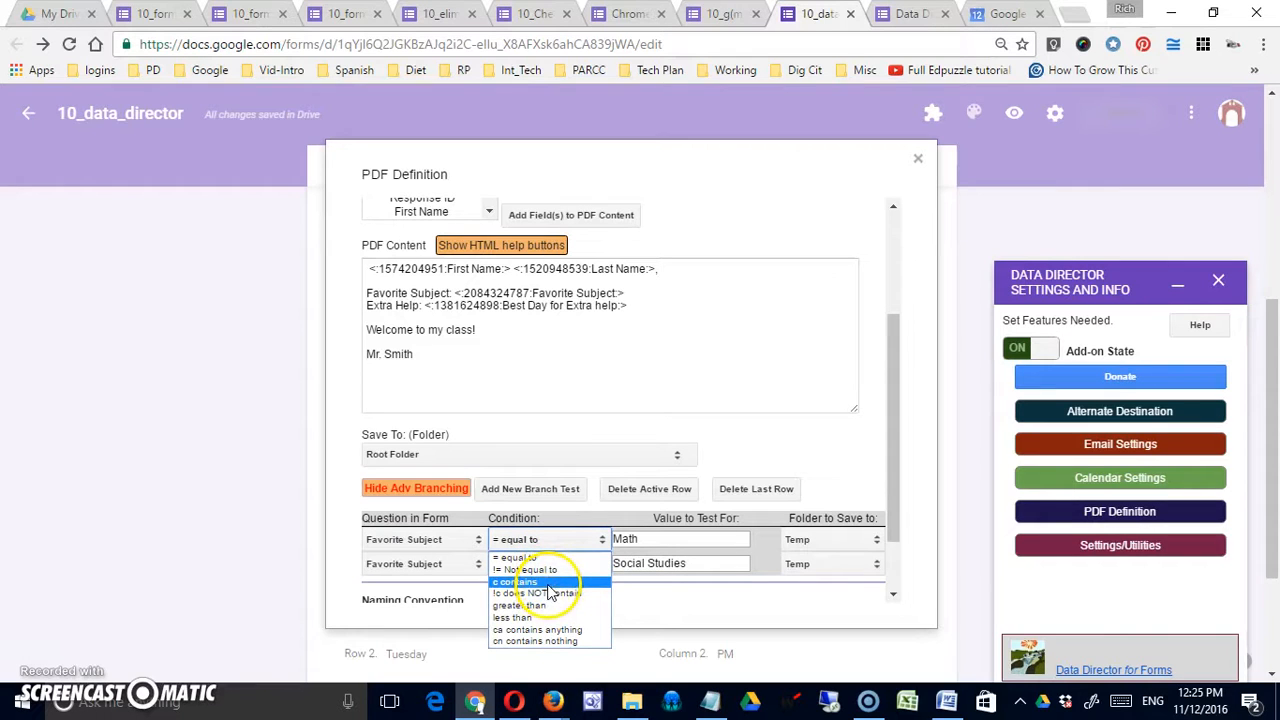
left_click(590, 511)
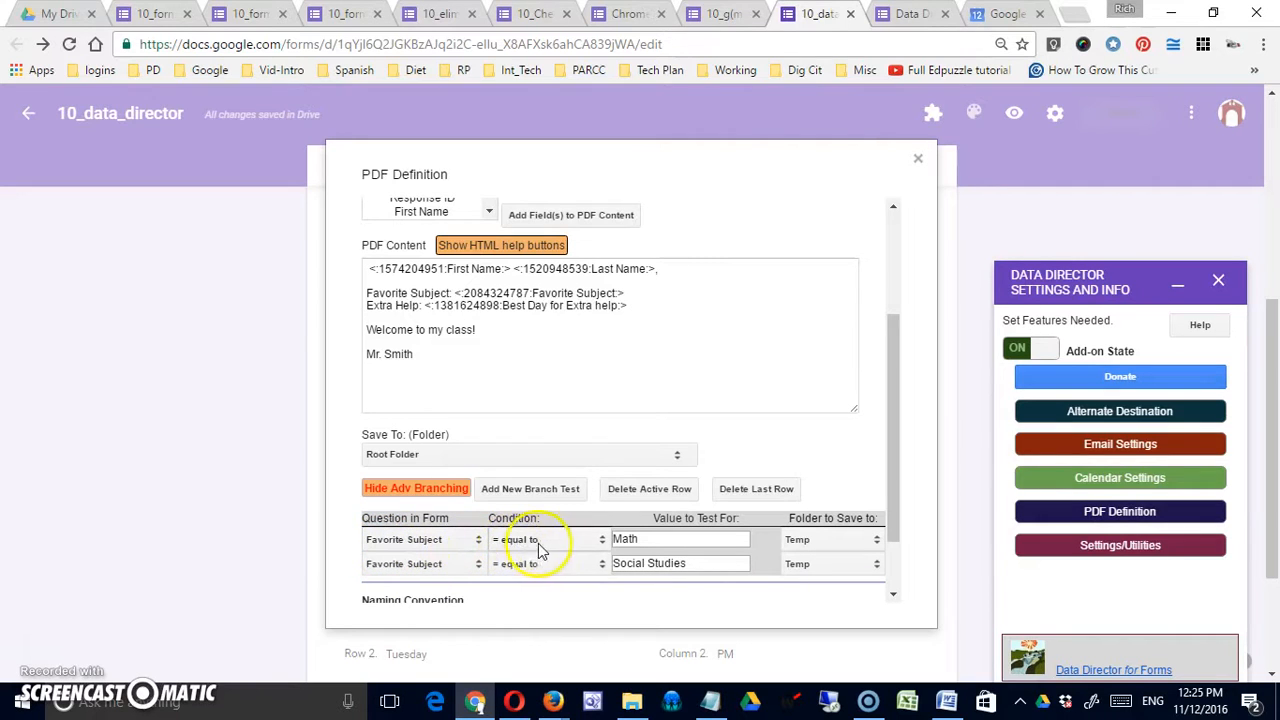
Step: Keep Temp as the save folder of the Math rule and set the Social Studies rule's folder to Teacher - MSET Doctopus Assignment
left_click(876, 541)
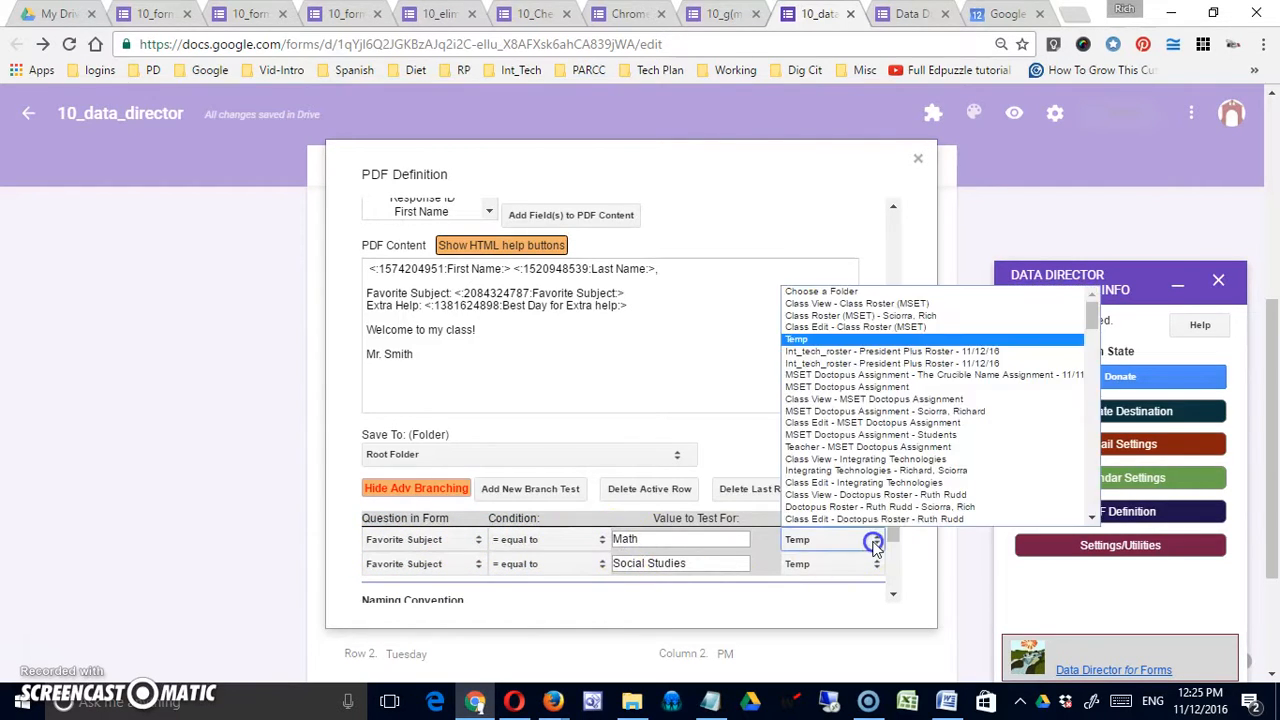
left_click(853, 338)
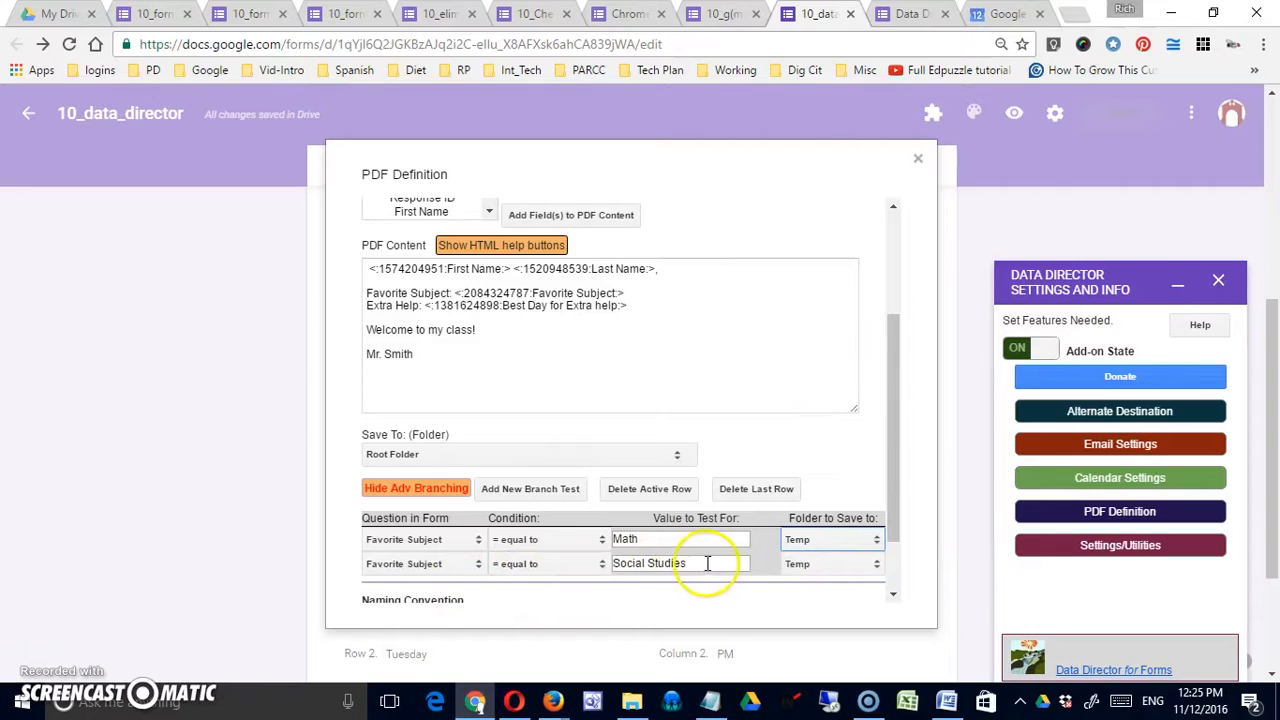
left_click(872, 574)
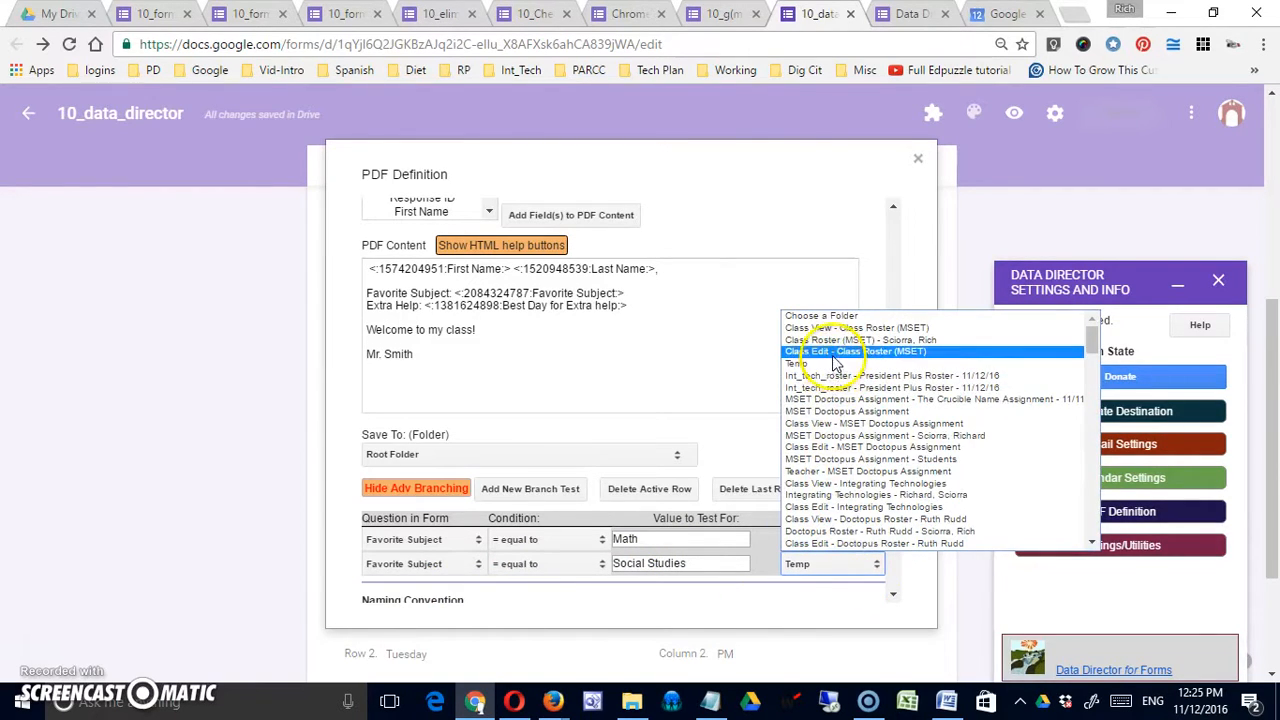
left_click(840, 471)
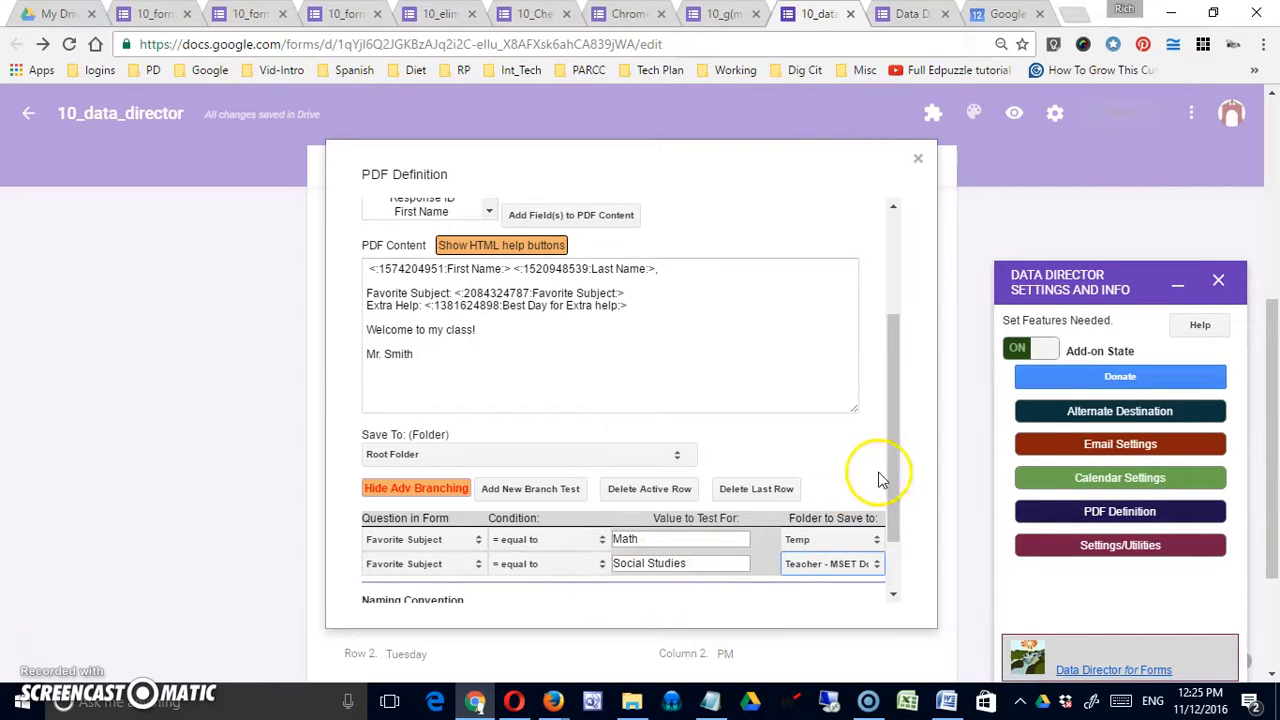
Step: Name PDF One's files with the base name "Acitivity 1 -" and the Last Name answer, and save the settings
left_click_drag(894, 489, 894, 540)
left_click(441, 560)
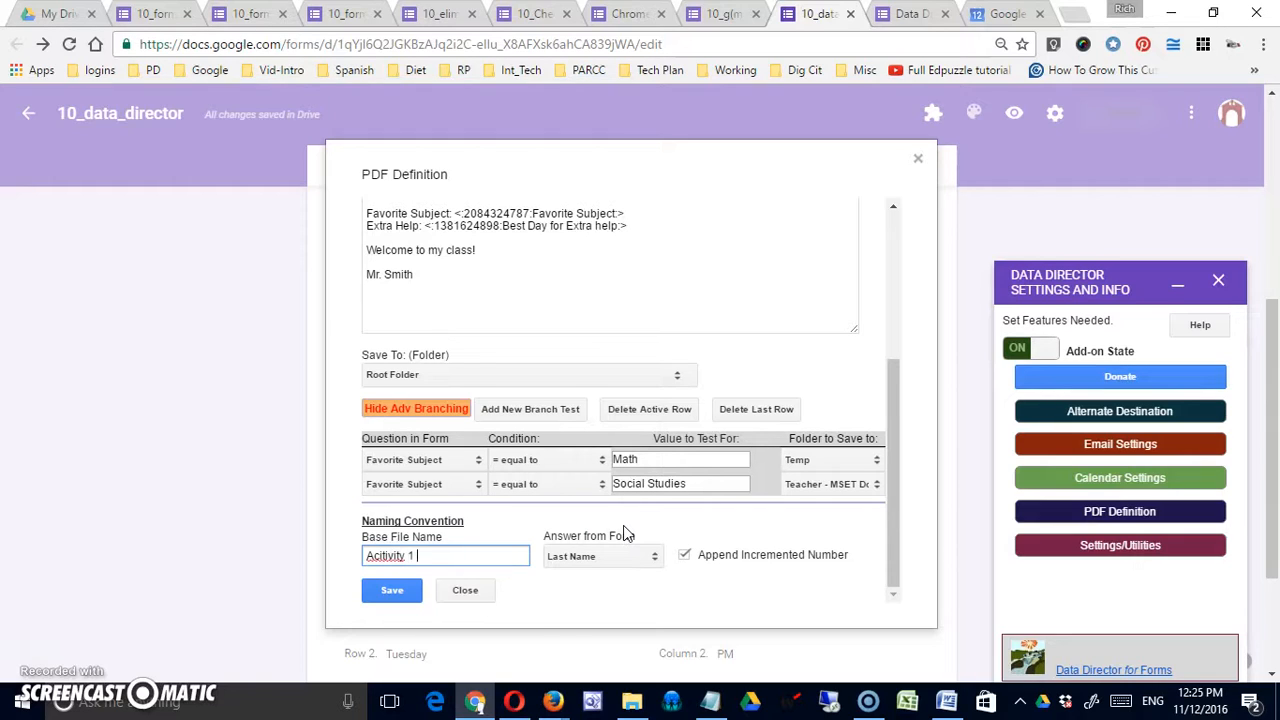
type("-")
left_click(640, 557)
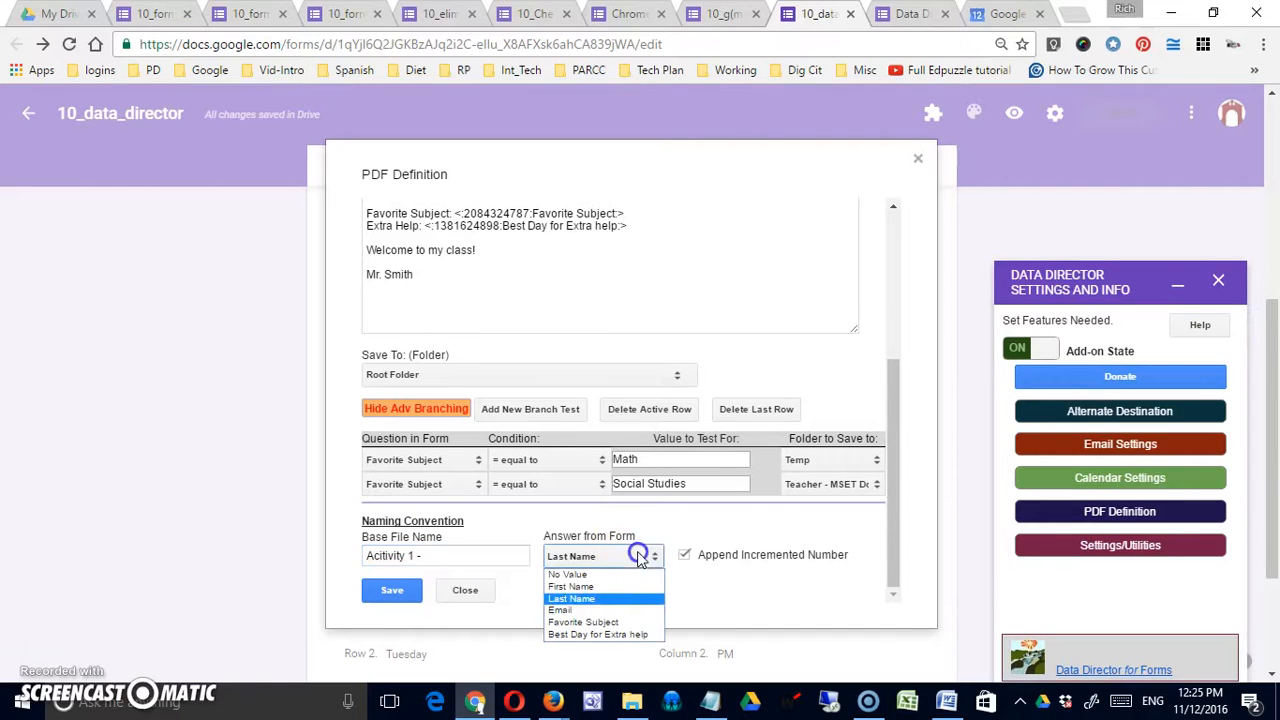
left_click(609, 598)
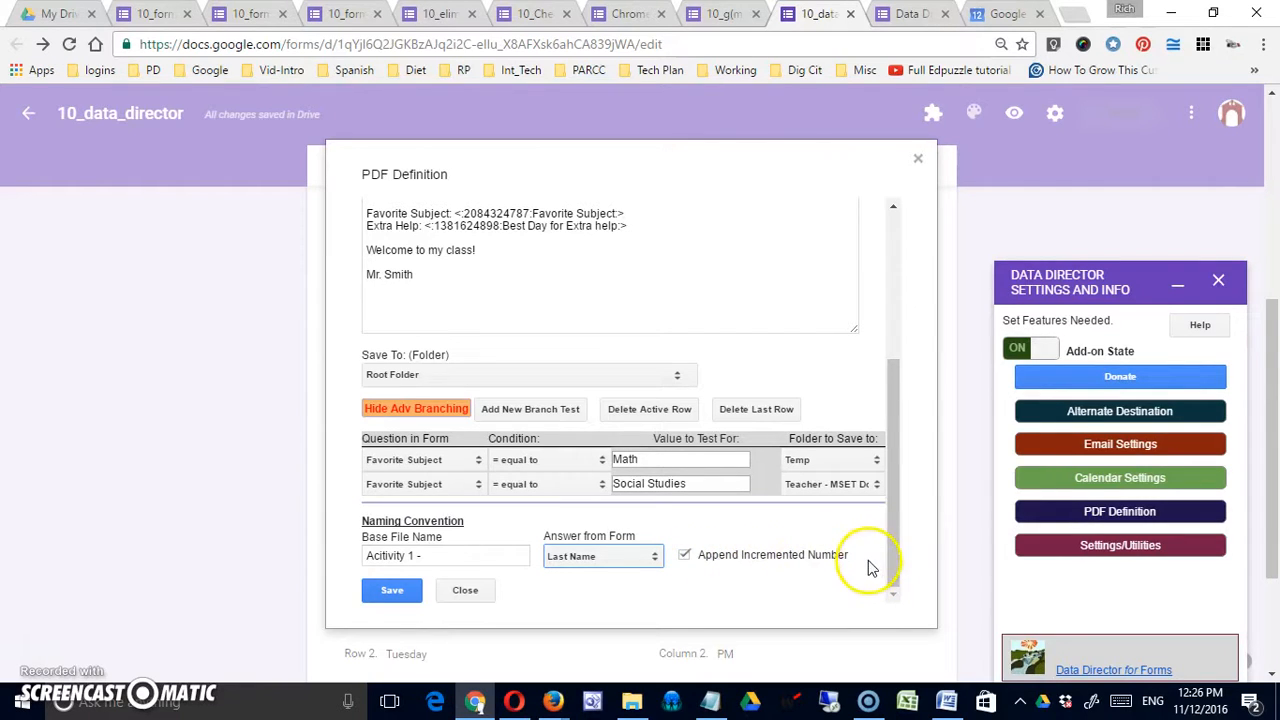
left_click(401, 591)
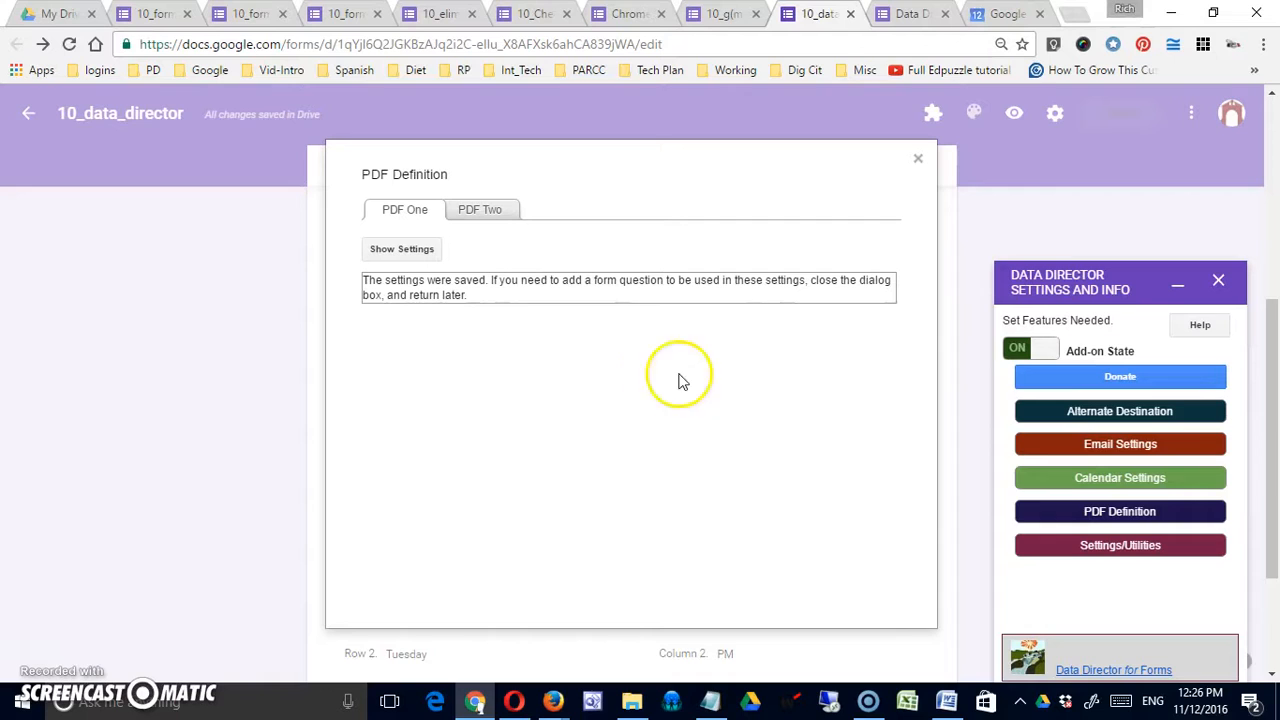
Step: Fill PDF Two's content with several lines of placeholder text and add the Timestamp field at the end
left_click(483, 220)
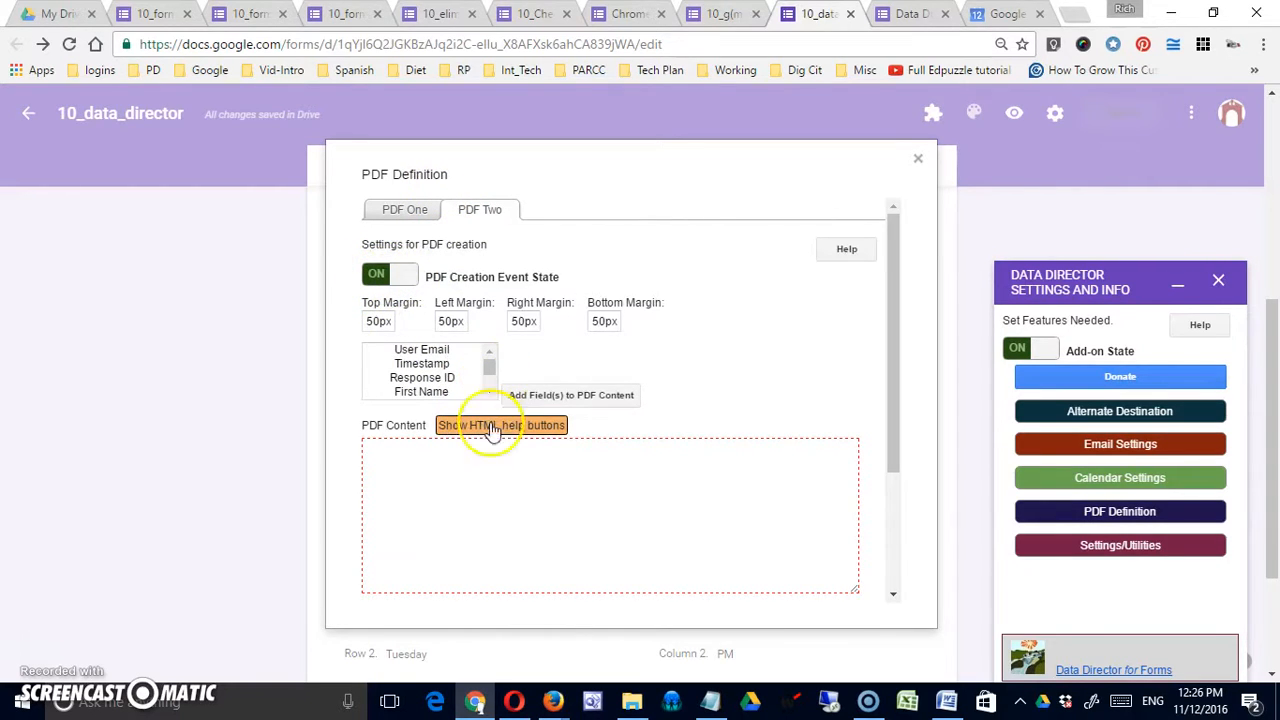
left_click(479, 476)
left_click(503, 465)
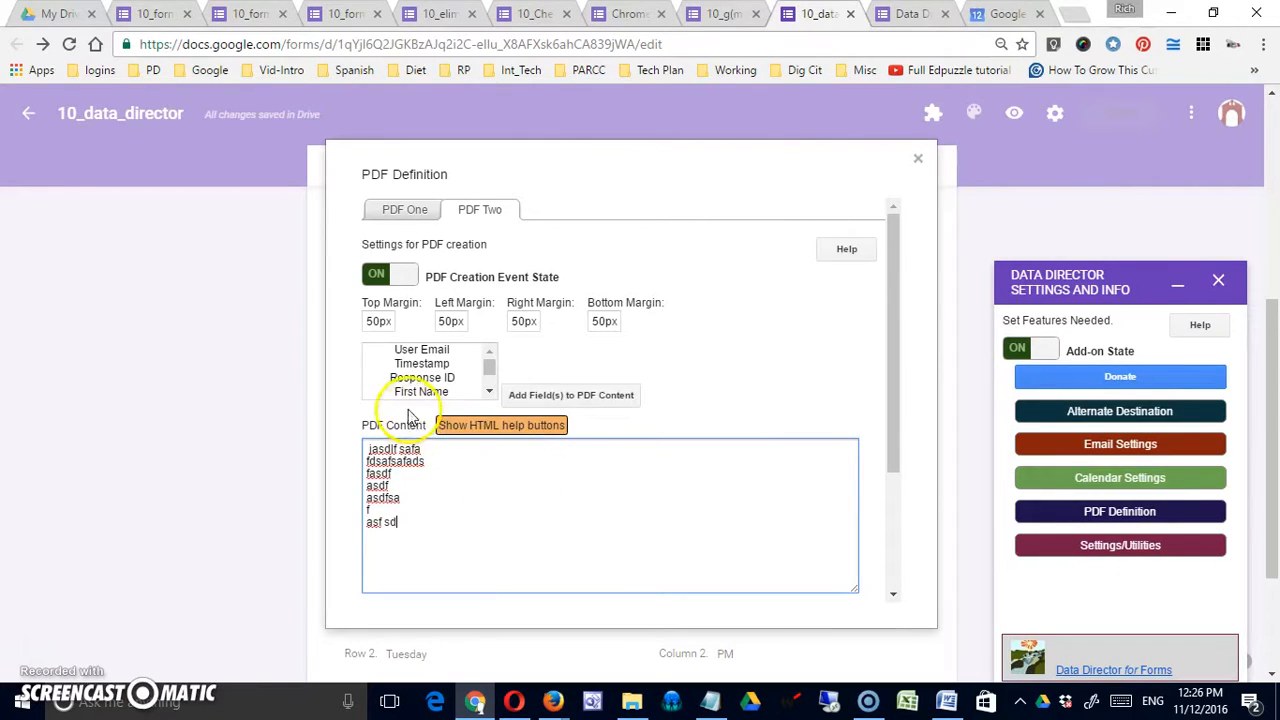
left_click(433, 366)
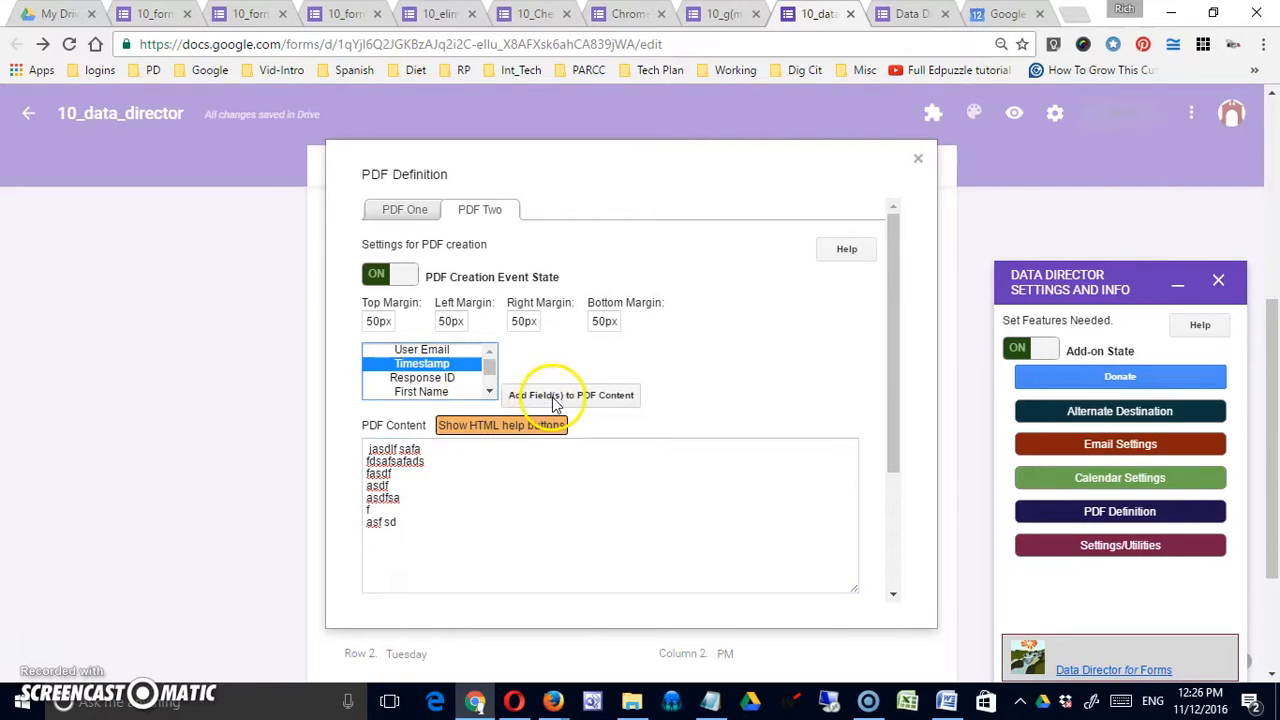
left_click(529, 397)
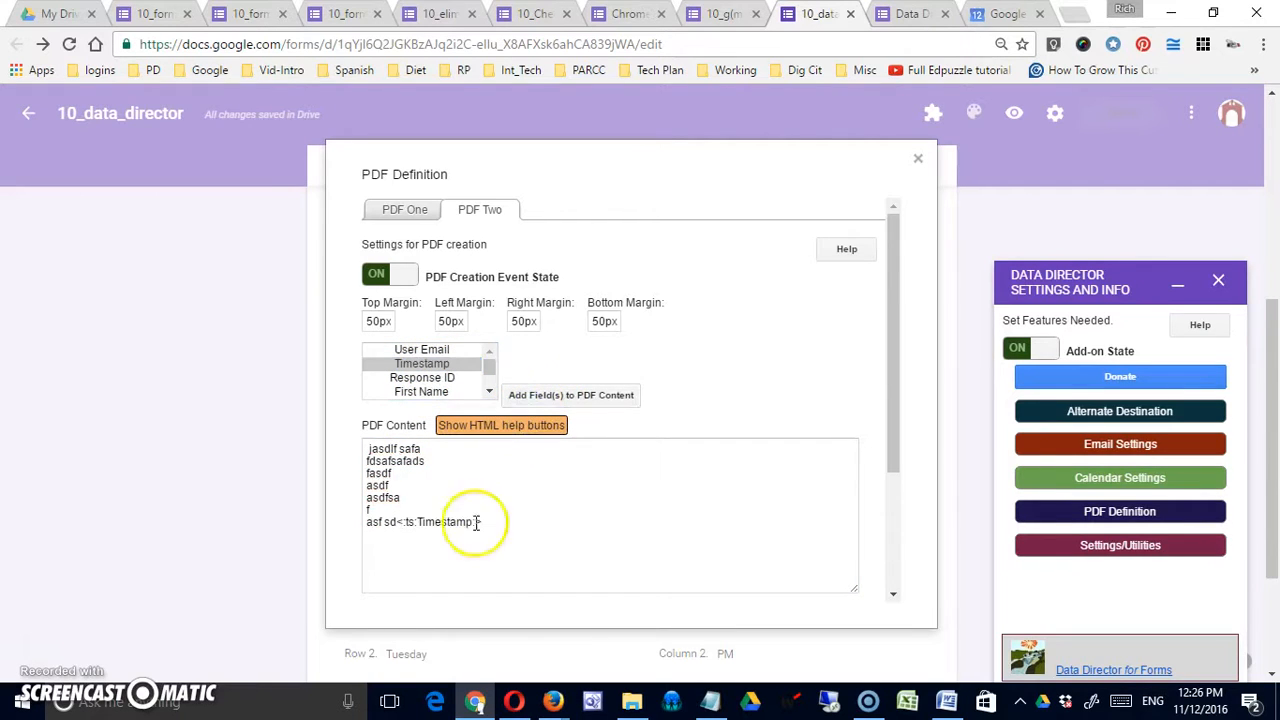
Step: Save PDF Two's settings with Root Folder as the save folder, and close the PDF Definition
scroll(835, 445, "down", 3)
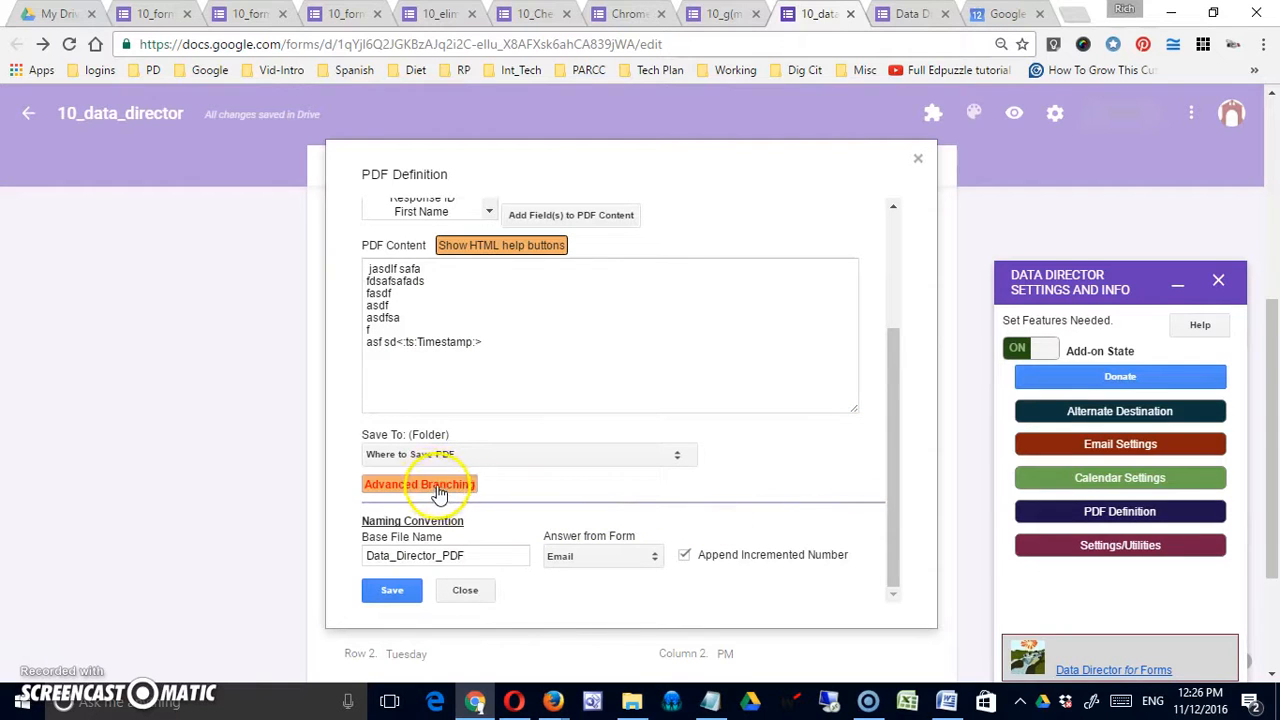
left_click(573, 459)
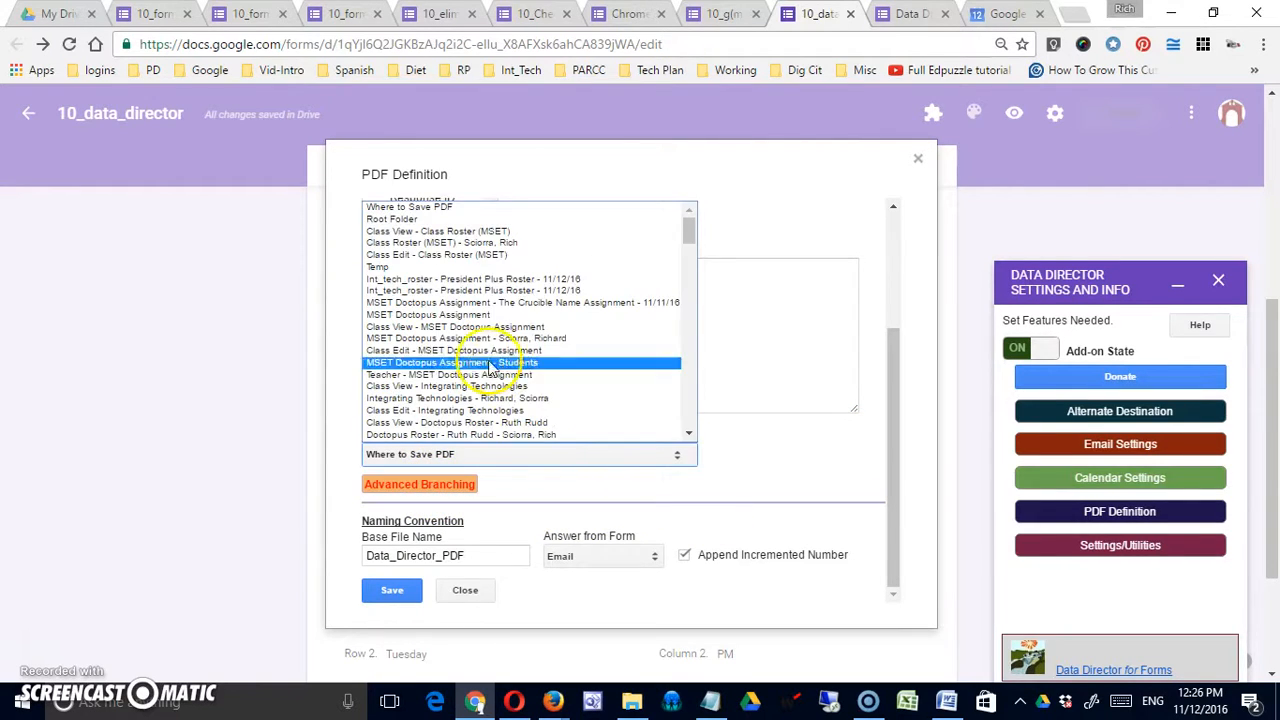
left_click(440, 218)
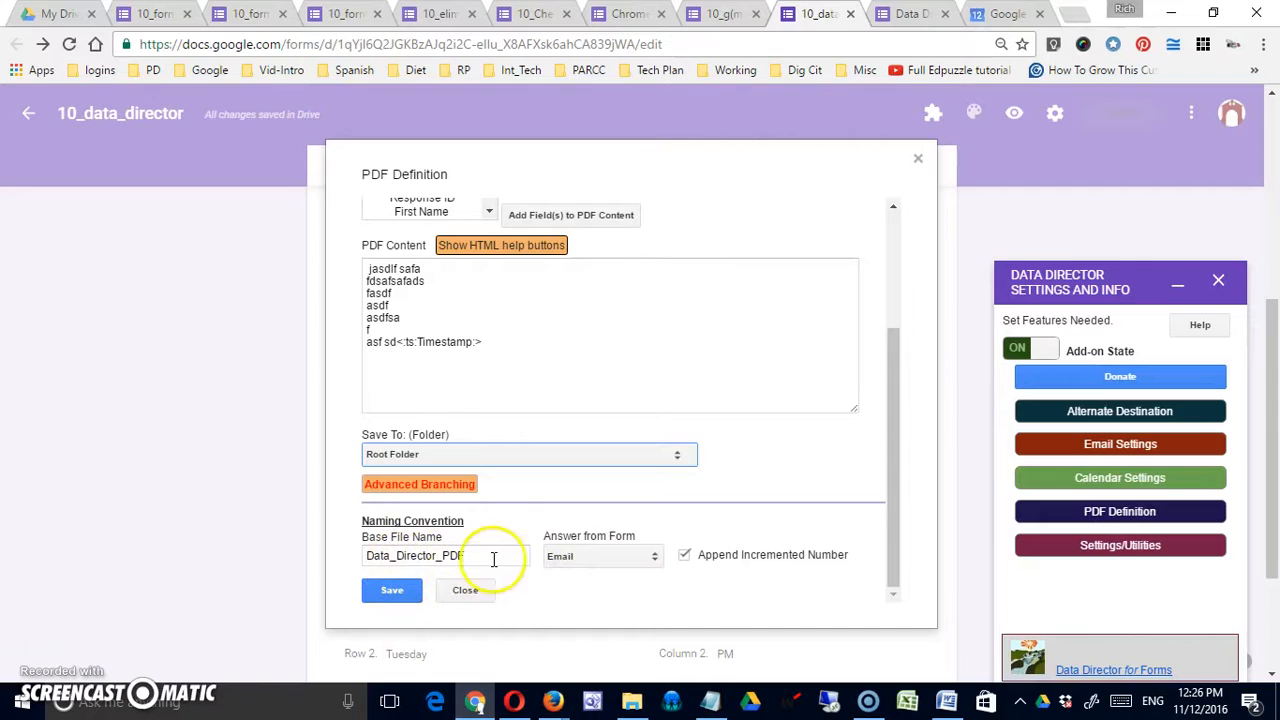
left_click(406, 591)
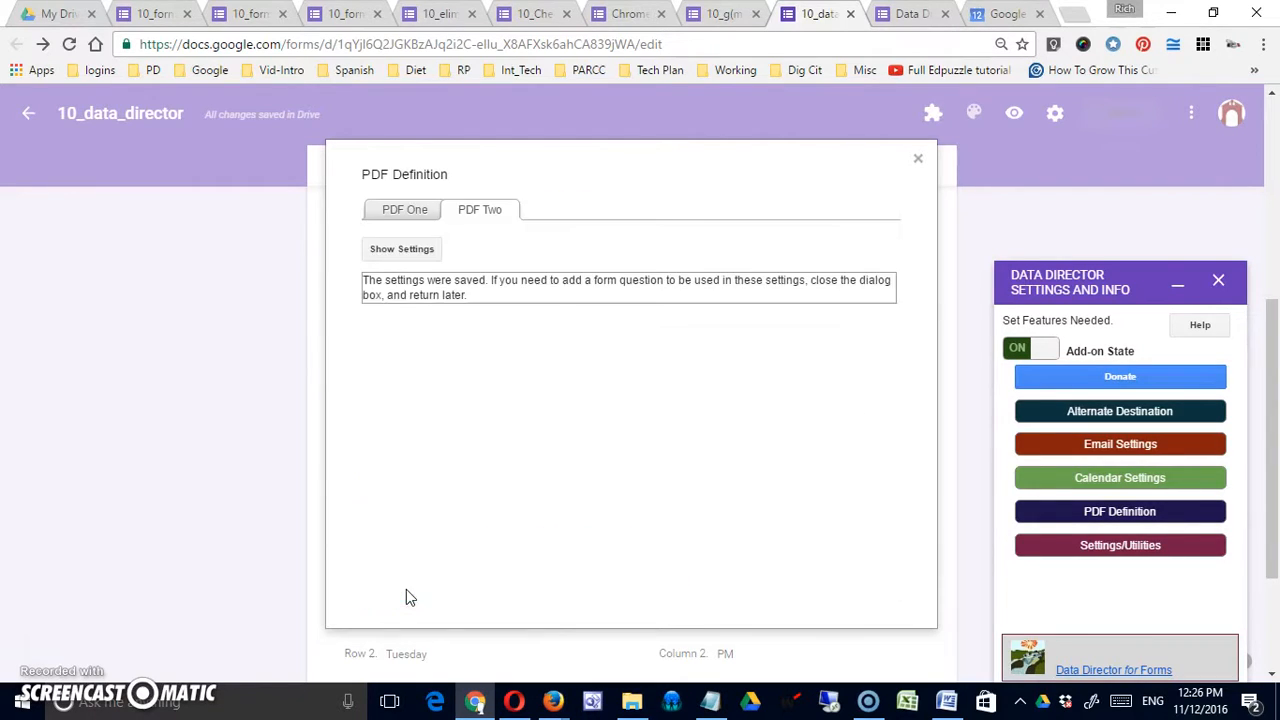
left_click(476, 214)
left_click(408, 212)
left_click(480, 214)
left_click(918, 161)
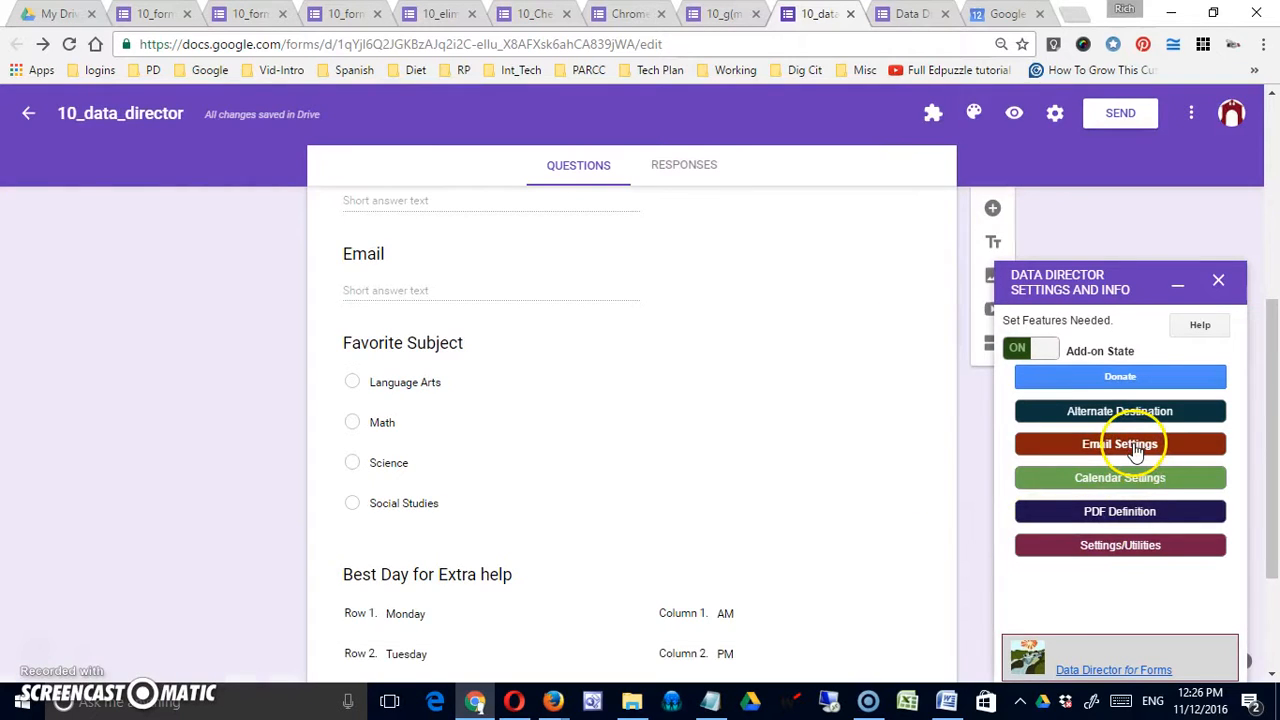
Step: In the Email Settings, turn on Send email on Submit for Email One and address it to the Email merge field plus the teacher's e-mail address
left_click(1071, 446)
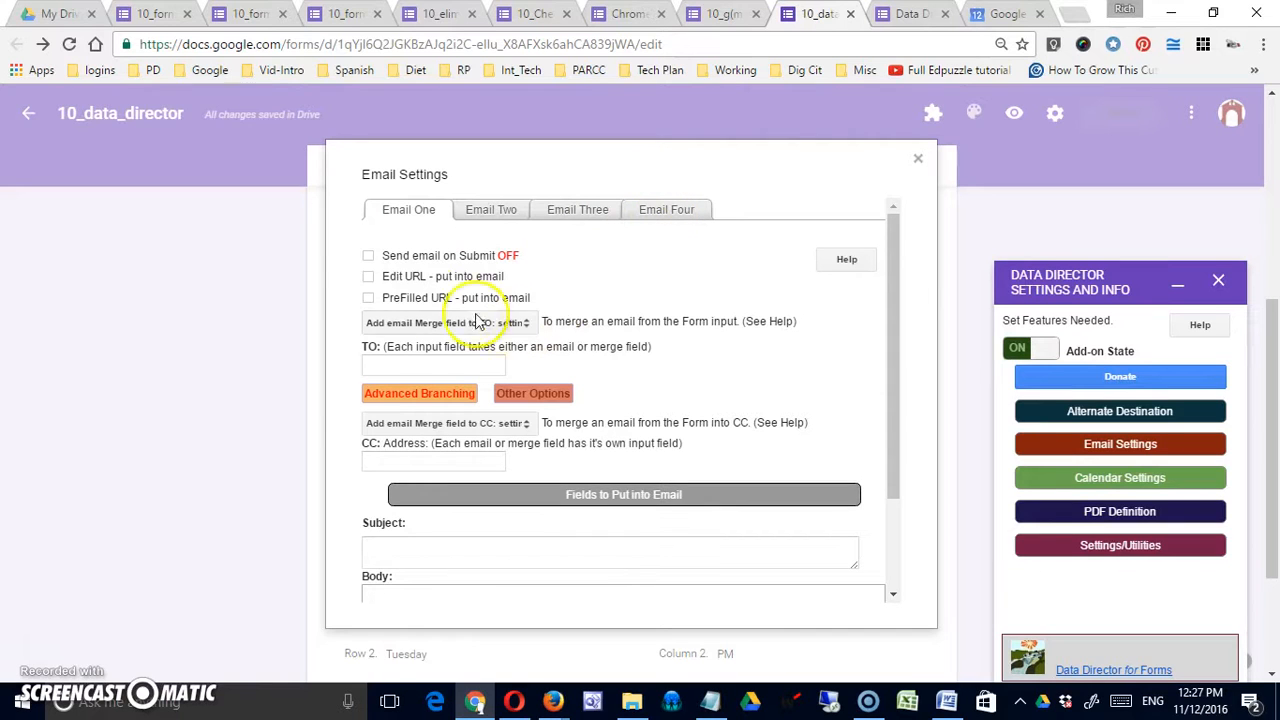
left_click(369, 256)
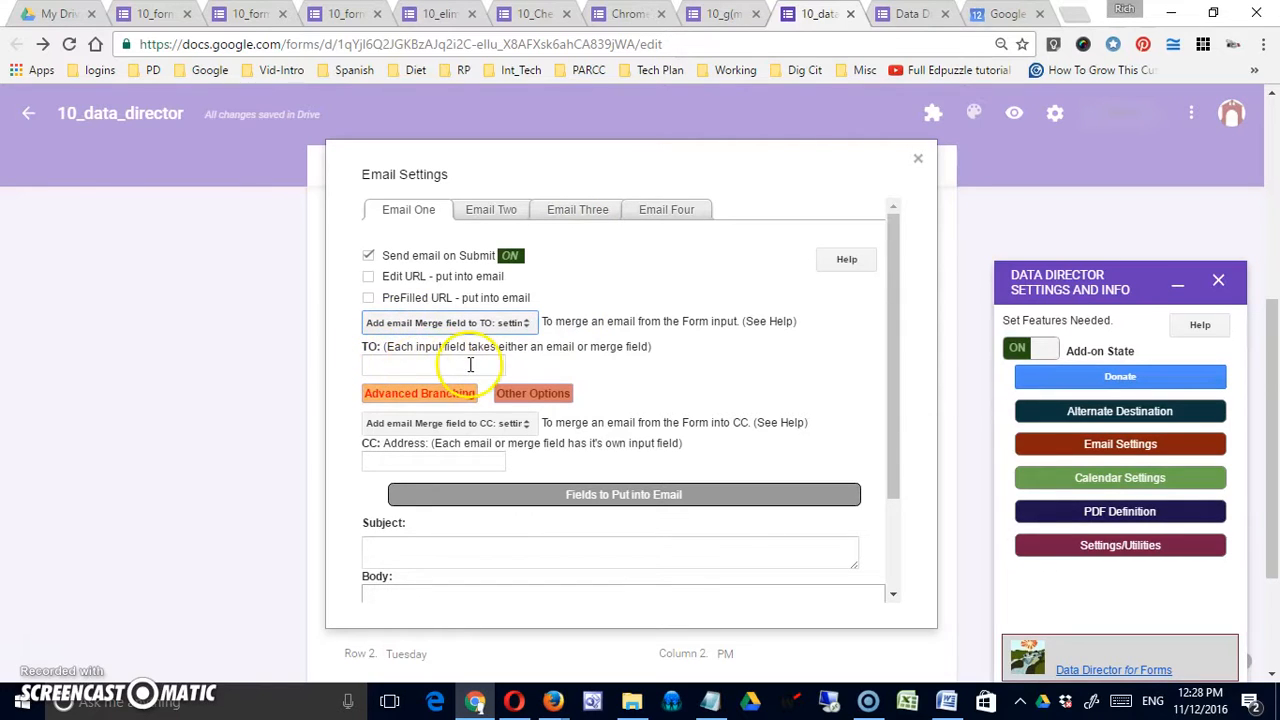
left_click(526, 324)
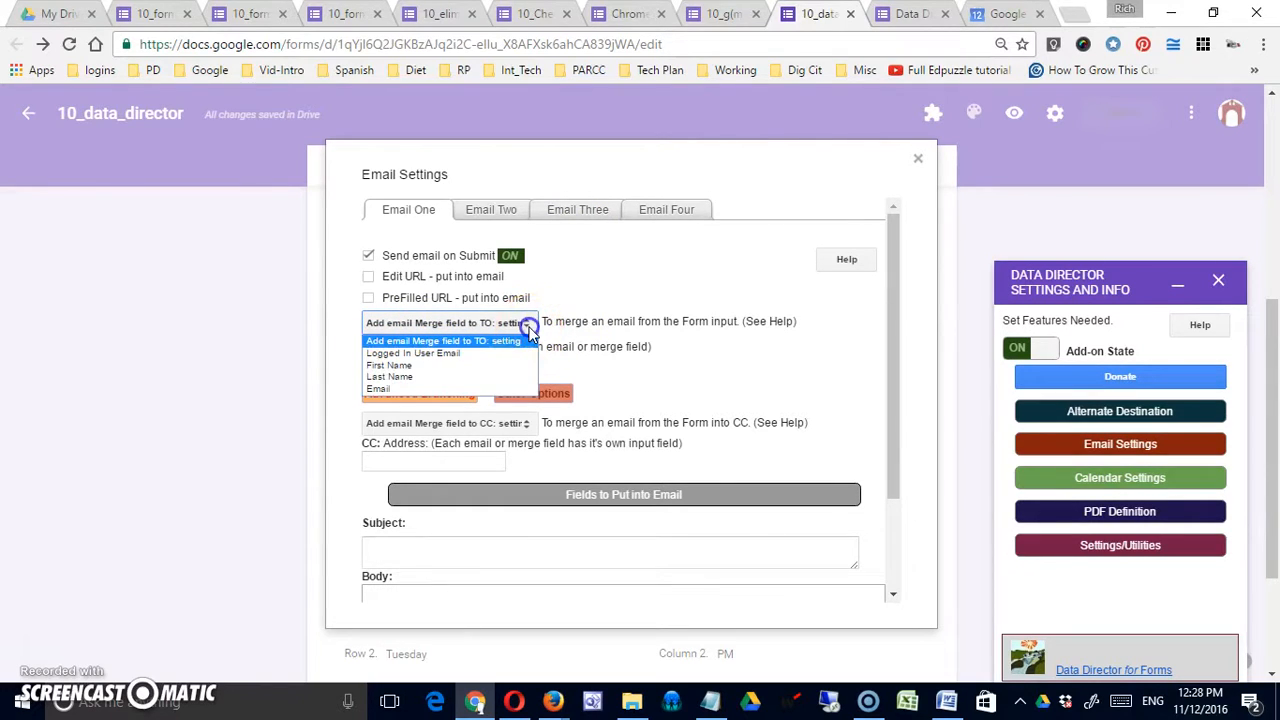
left_click(453, 389)
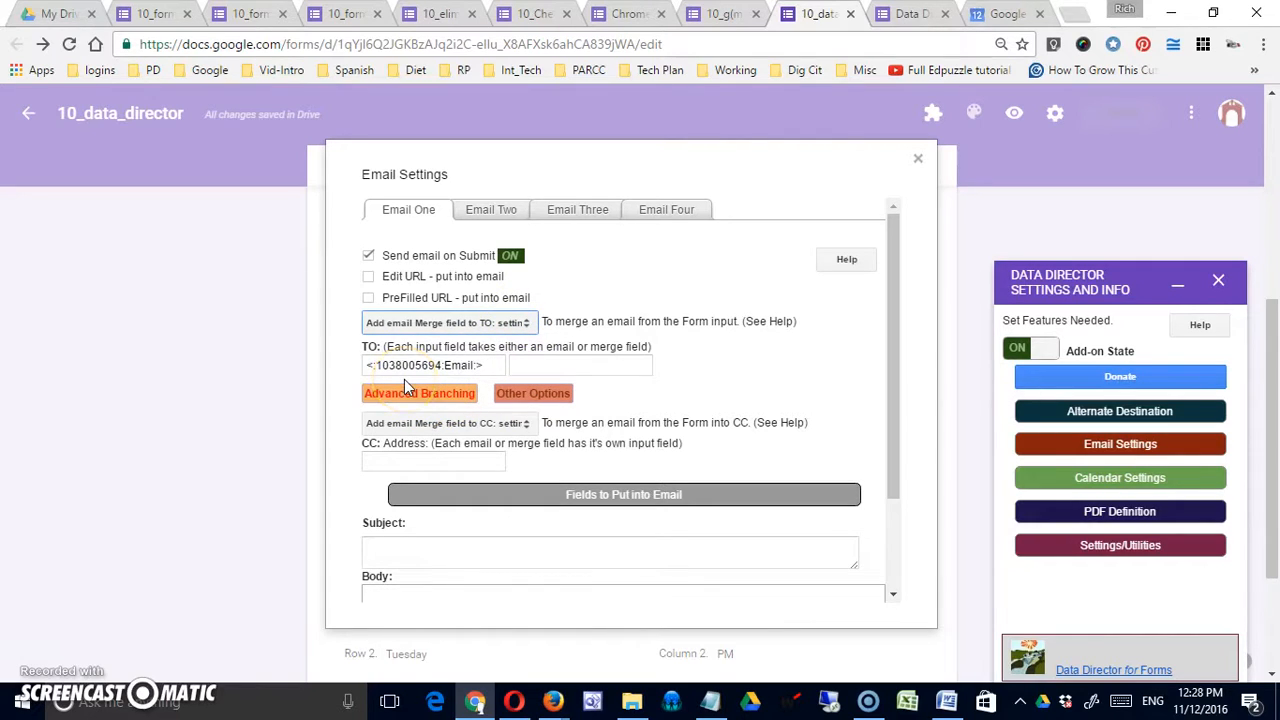
left_click(576, 365)
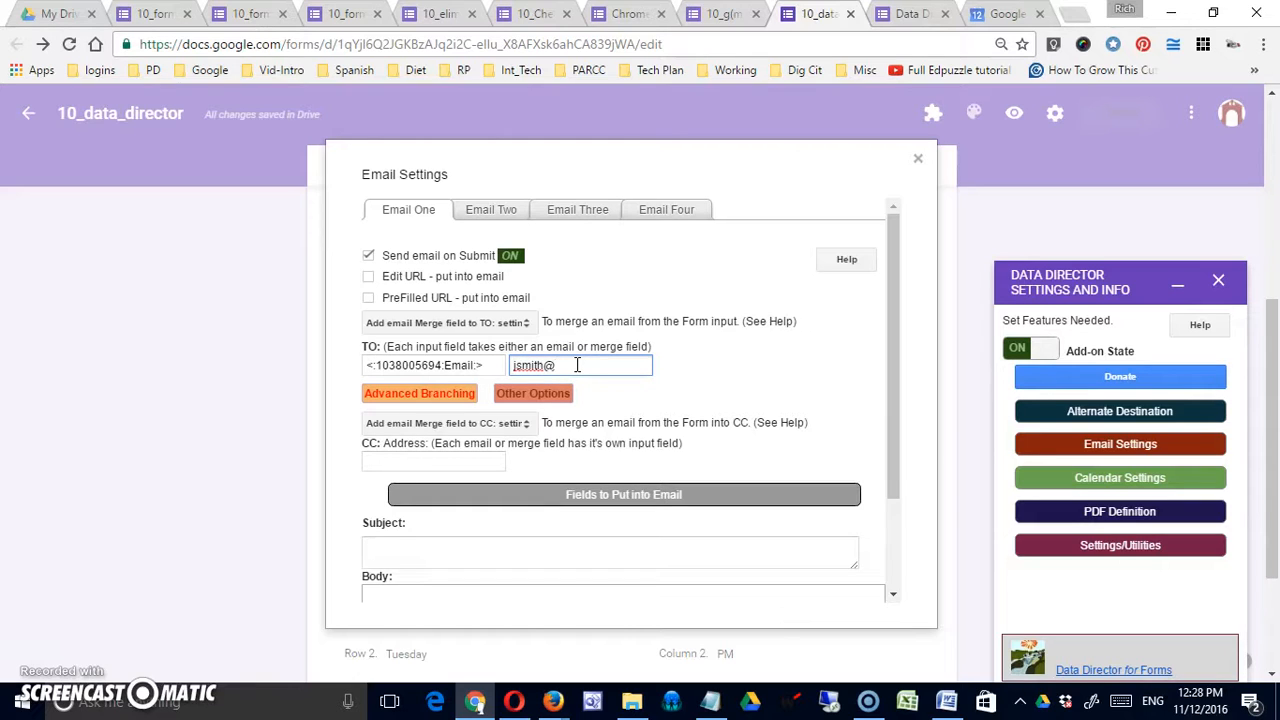
left_click(737, 364)
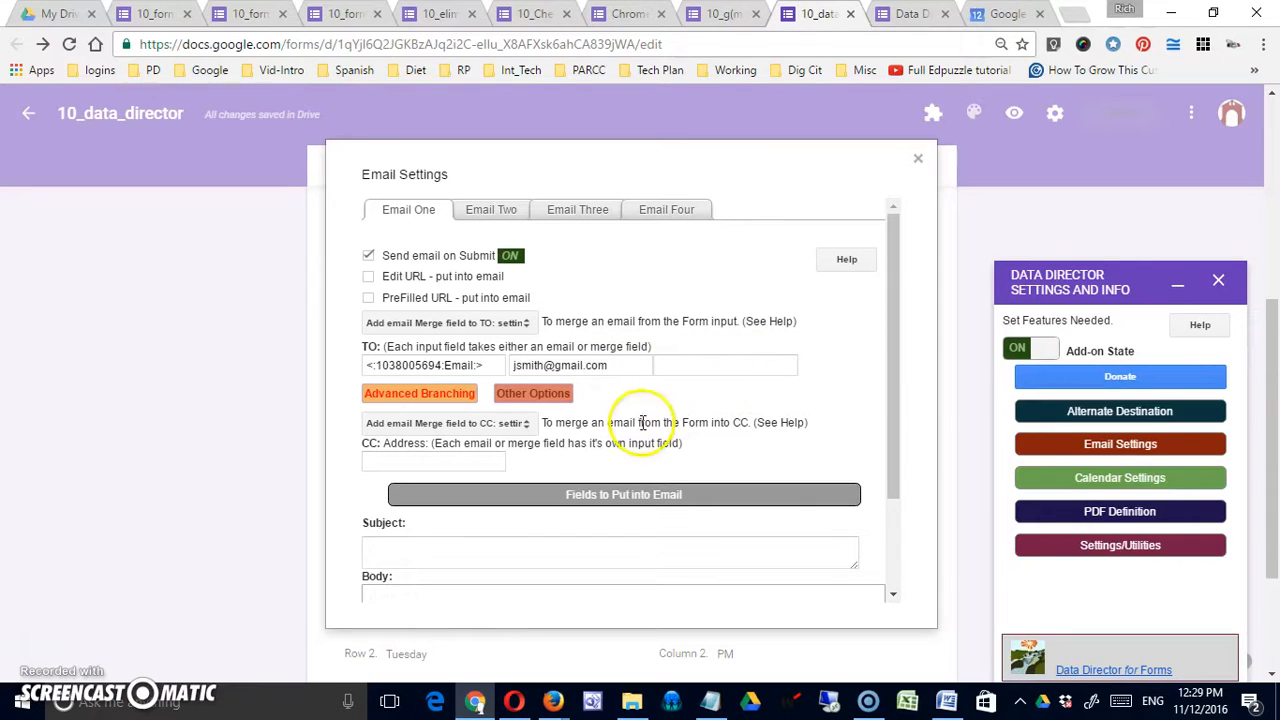
Step: Add an advanced branching test to Email One: if Favorite Subject equals Math, send to the math teacher's e-mail address
left_click(452, 396)
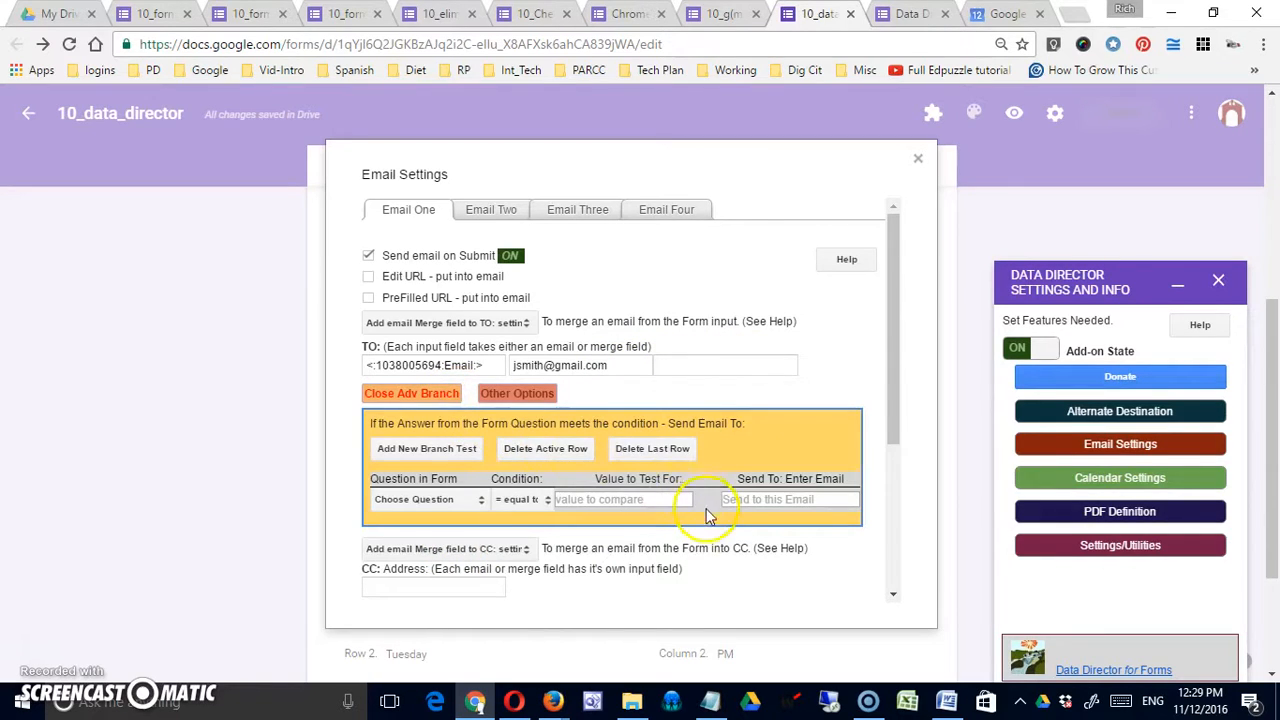
left_click(476, 500)
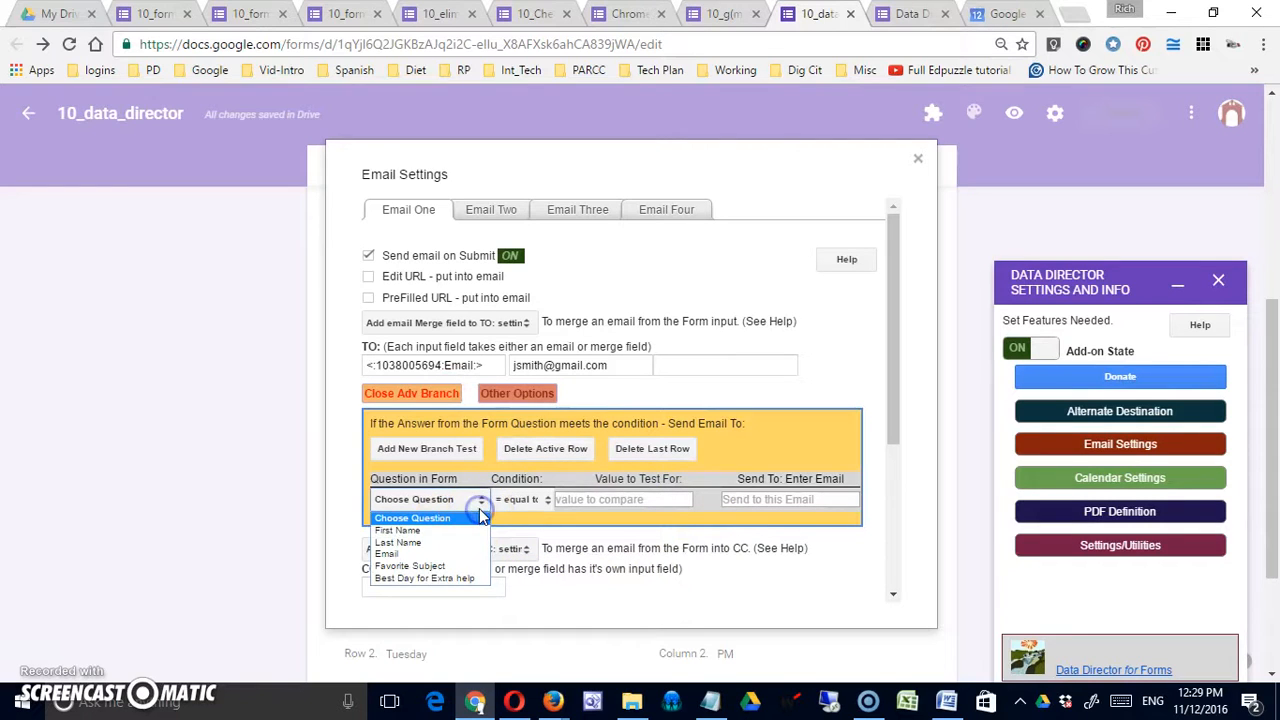
left_click(452, 567)
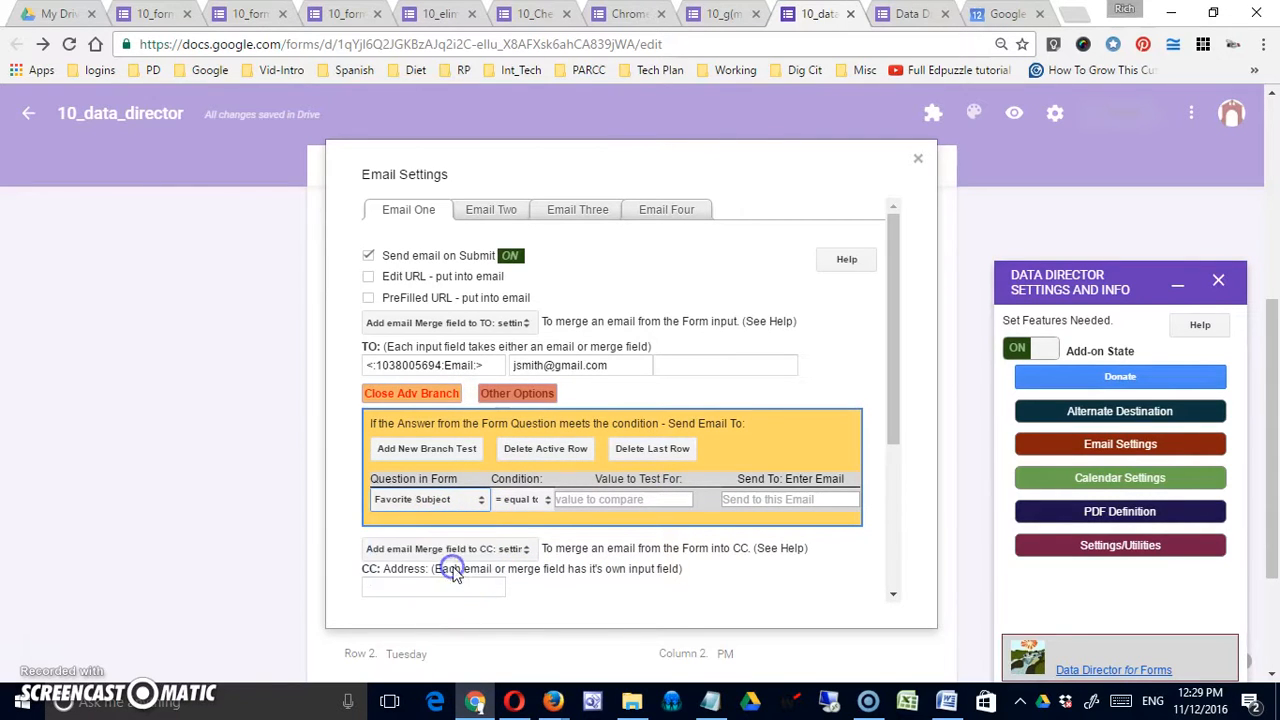
left_click(620, 499)
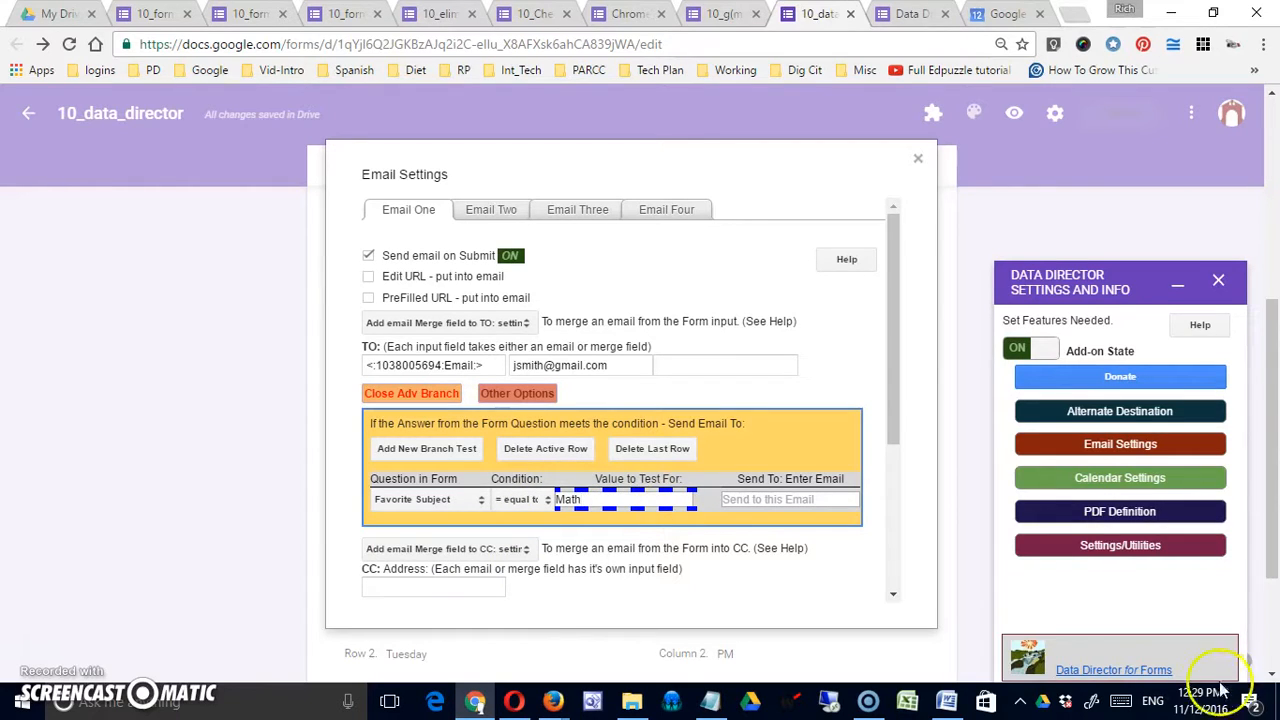
left_click(786, 500)
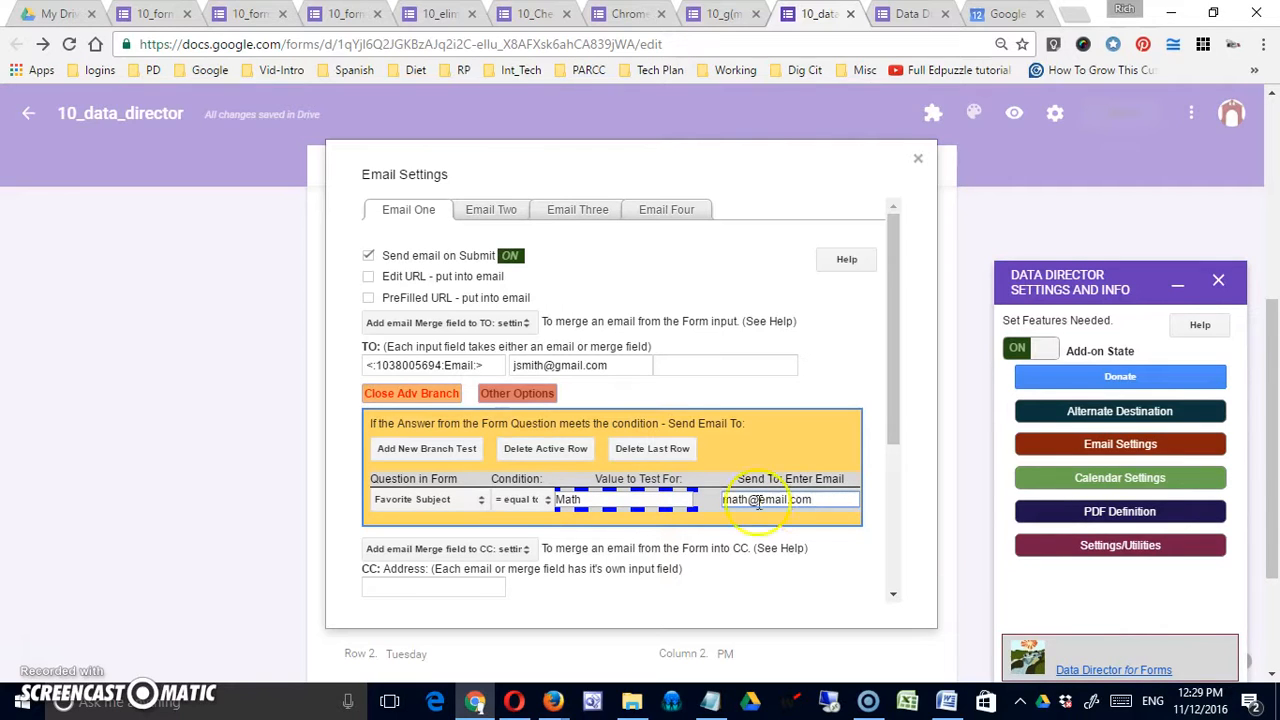
Step: Address Email One's CC to the Email merge field plus the principal's e-mail address
scroll(894, 563, "down", 3)
scroll(894, 563, "up", 2)
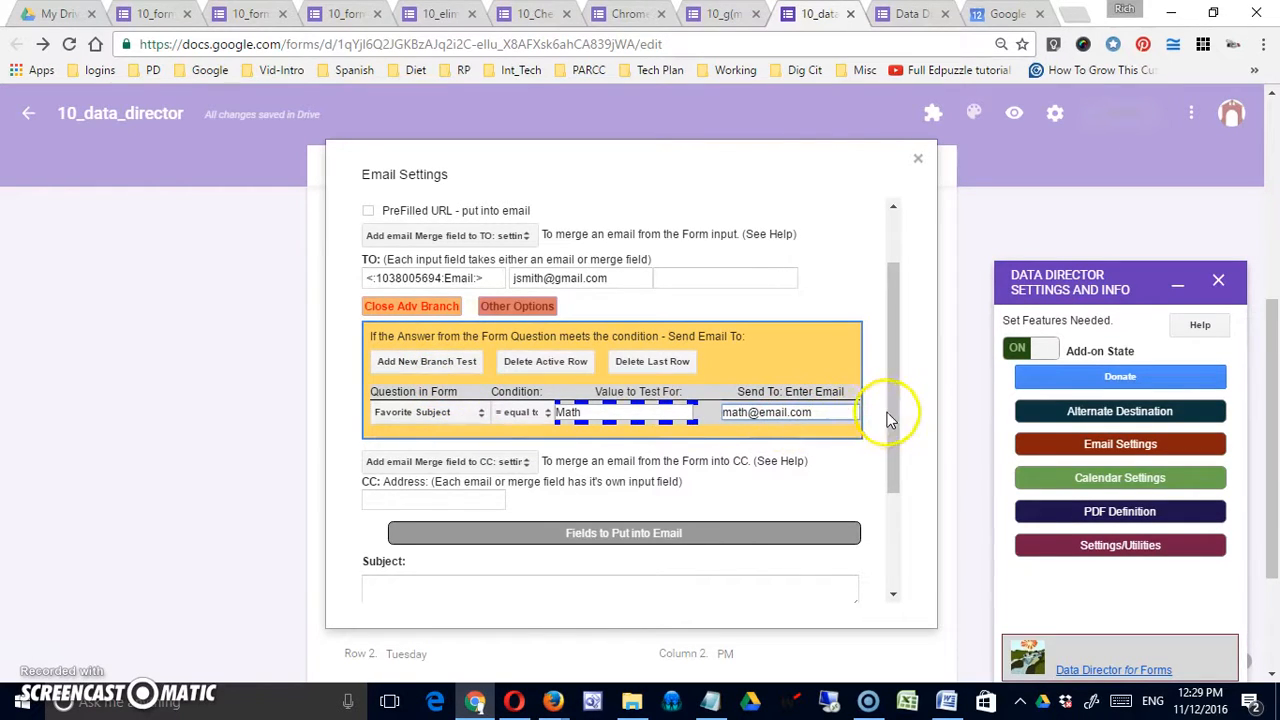
left_click_drag(892, 416, 891, 477)
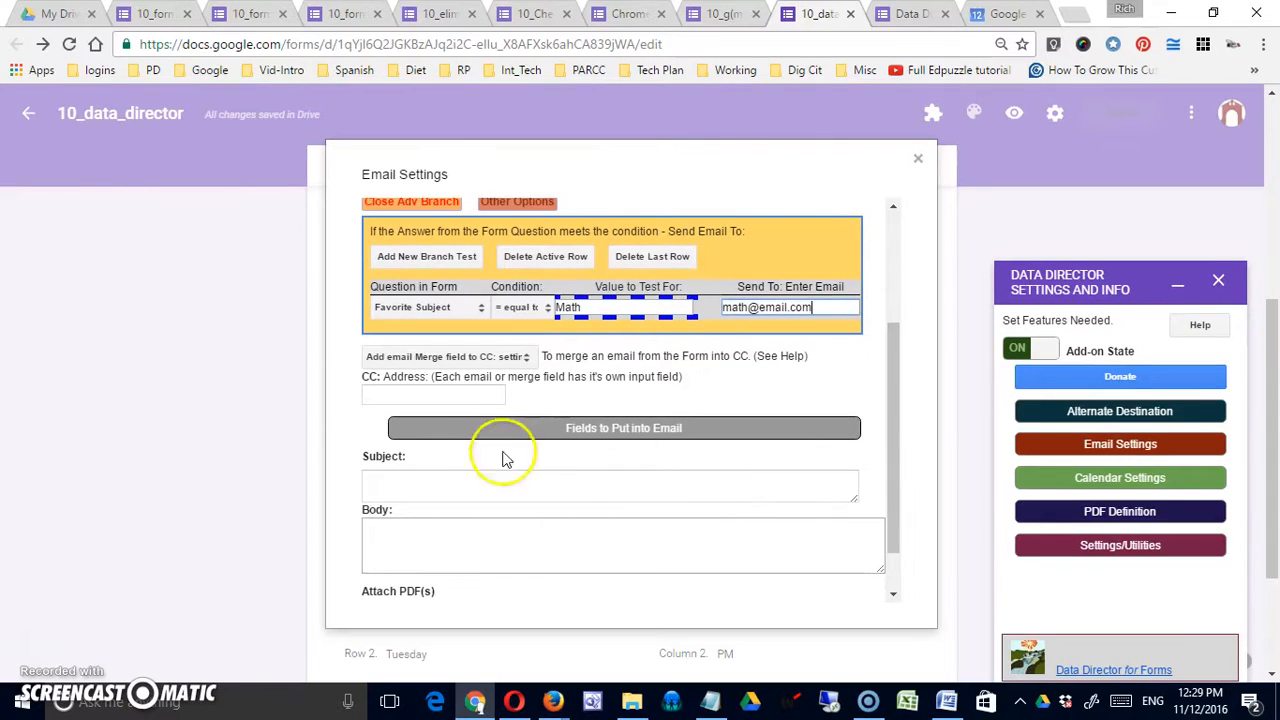
left_click(435, 398)
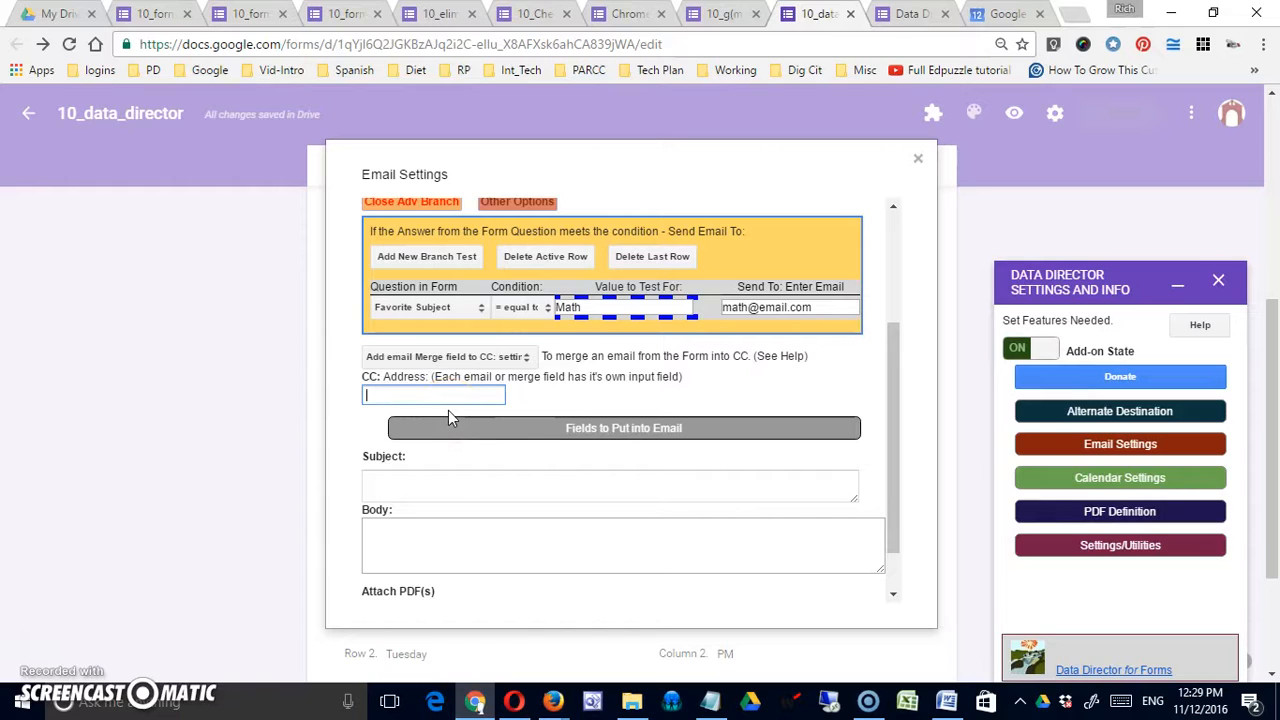
left_click(527, 362)
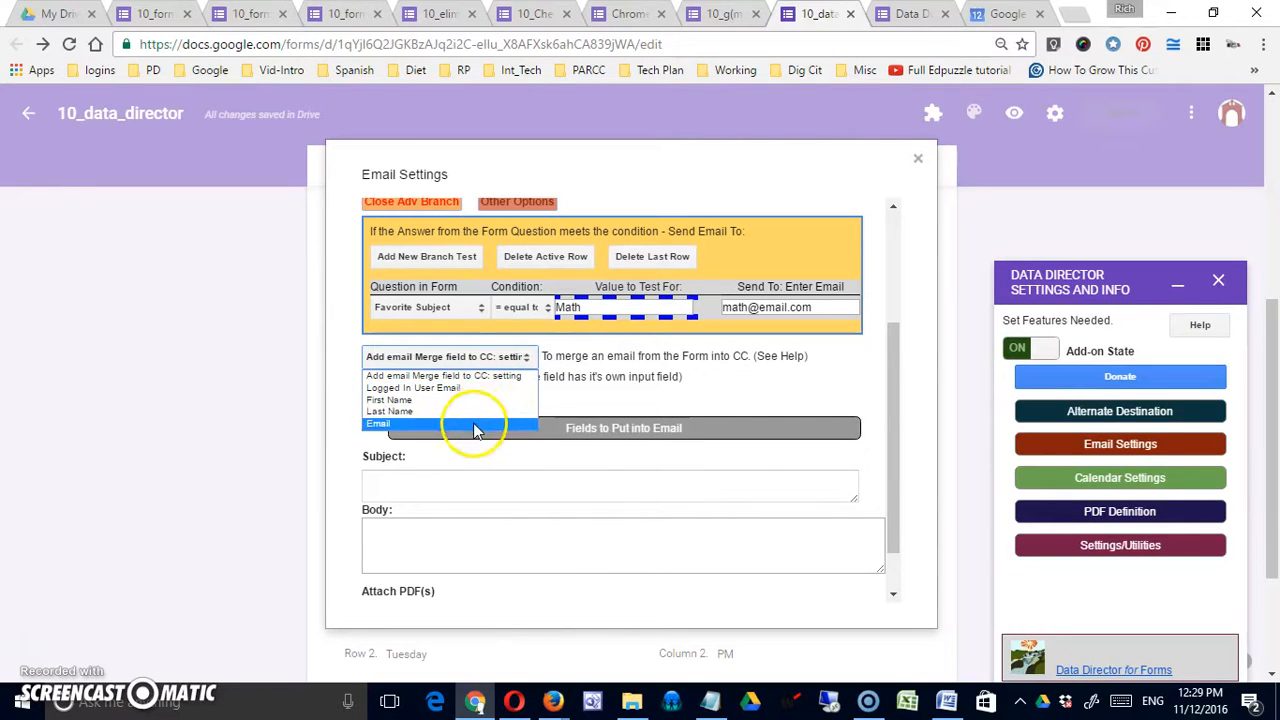
left_click(605, 406)
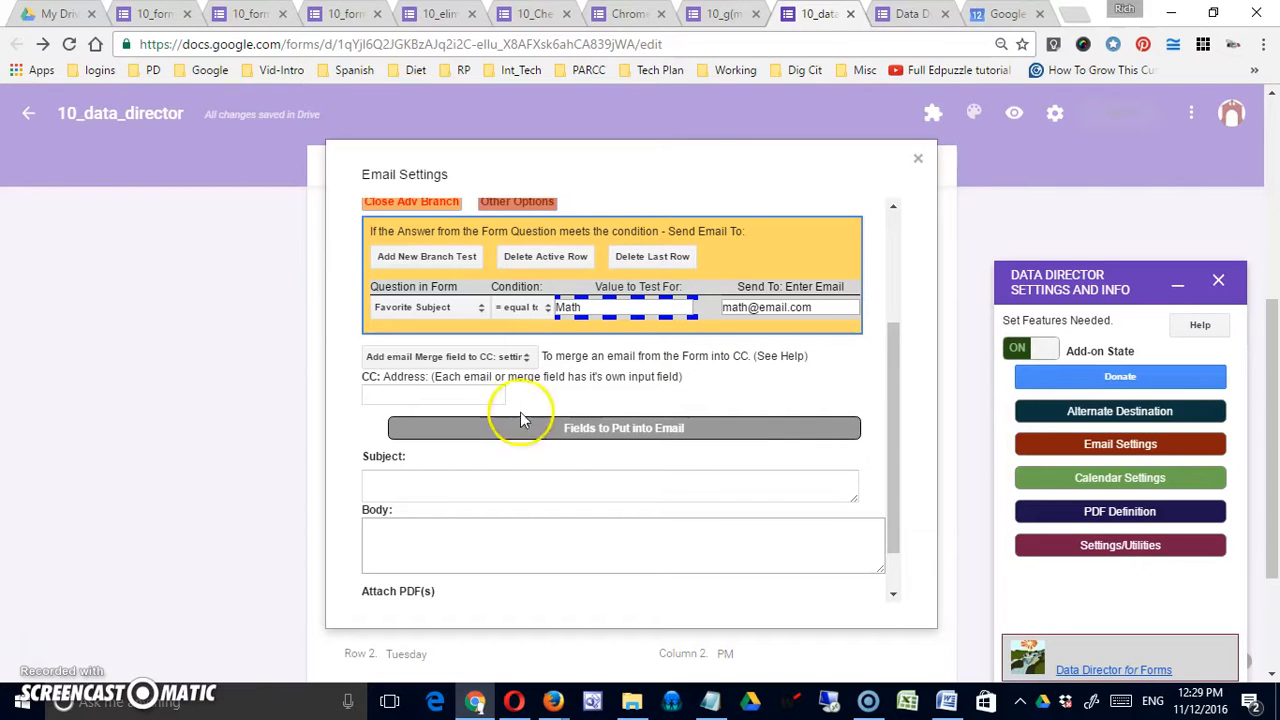
left_click(494, 395)
left_click(451, 358)
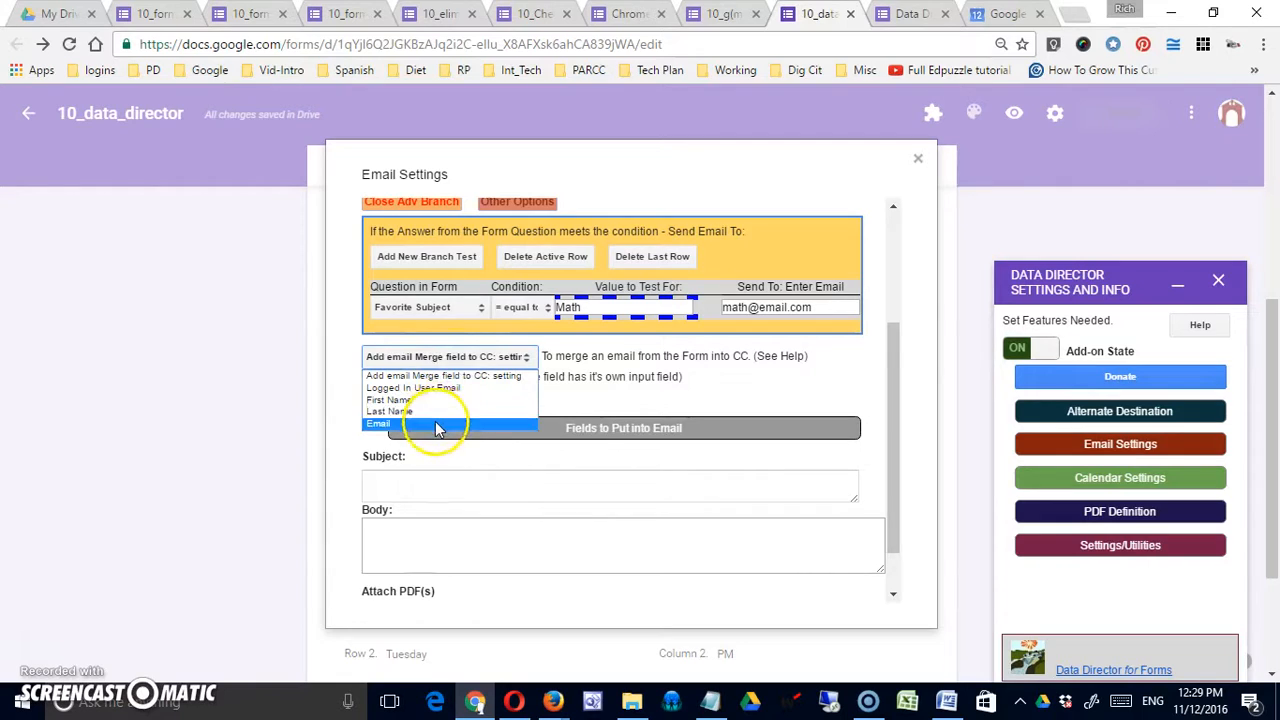
left_click(430, 423)
left_click(543, 399)
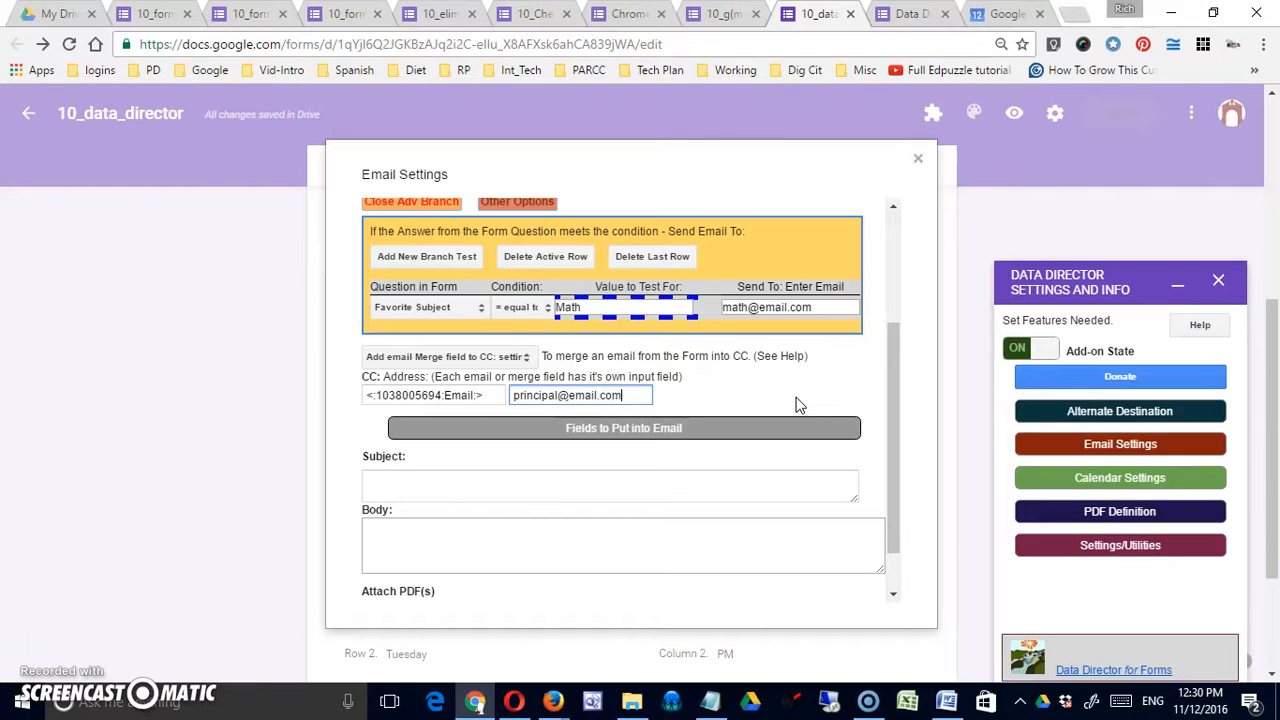
left_click(804, 401)
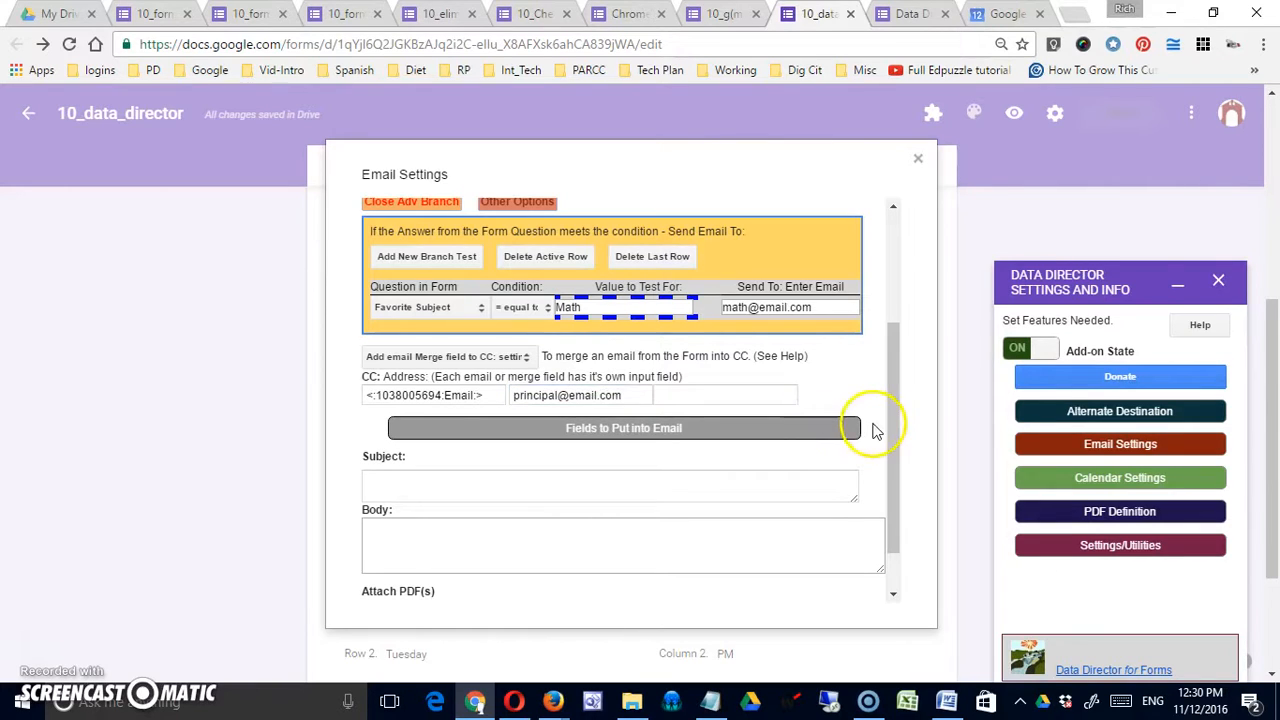
Step: Attach only PDF 1 to Email One and enter the subject "Thank you for Completing the Form"
scroll(871, 431, "down", 1)
left_click(536, 430)
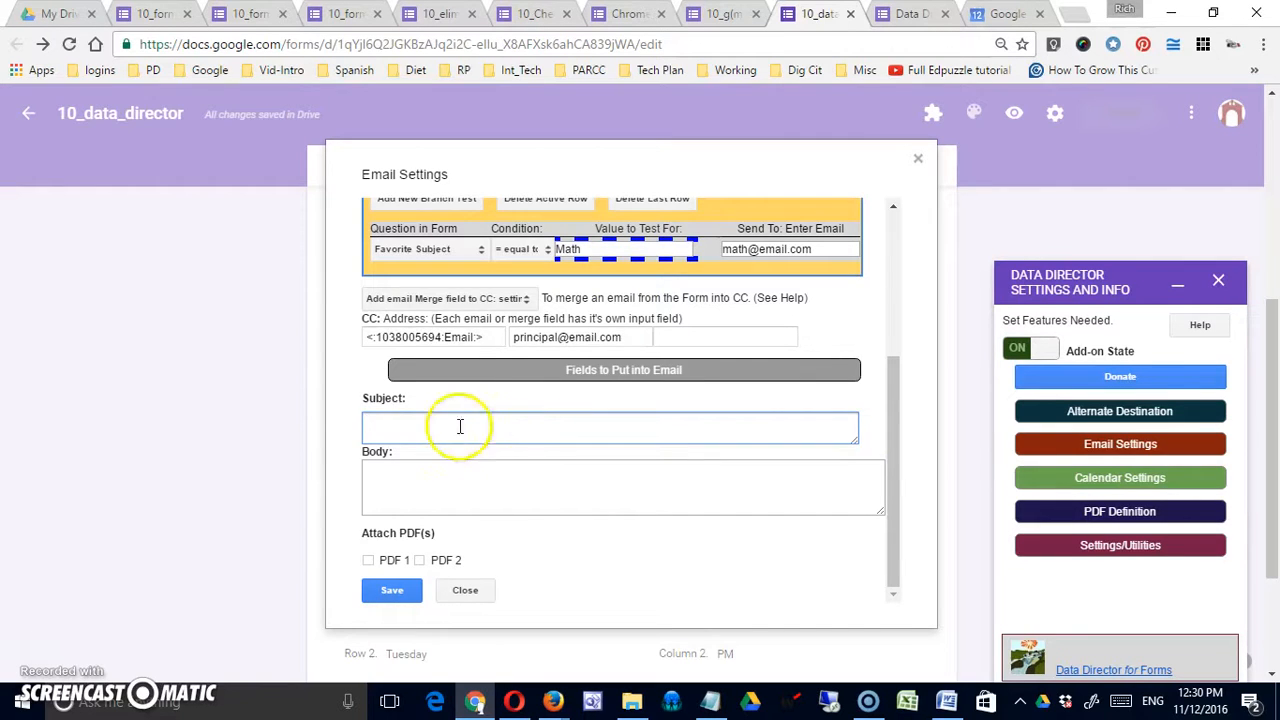
scroll(410, 350, "up", 5)
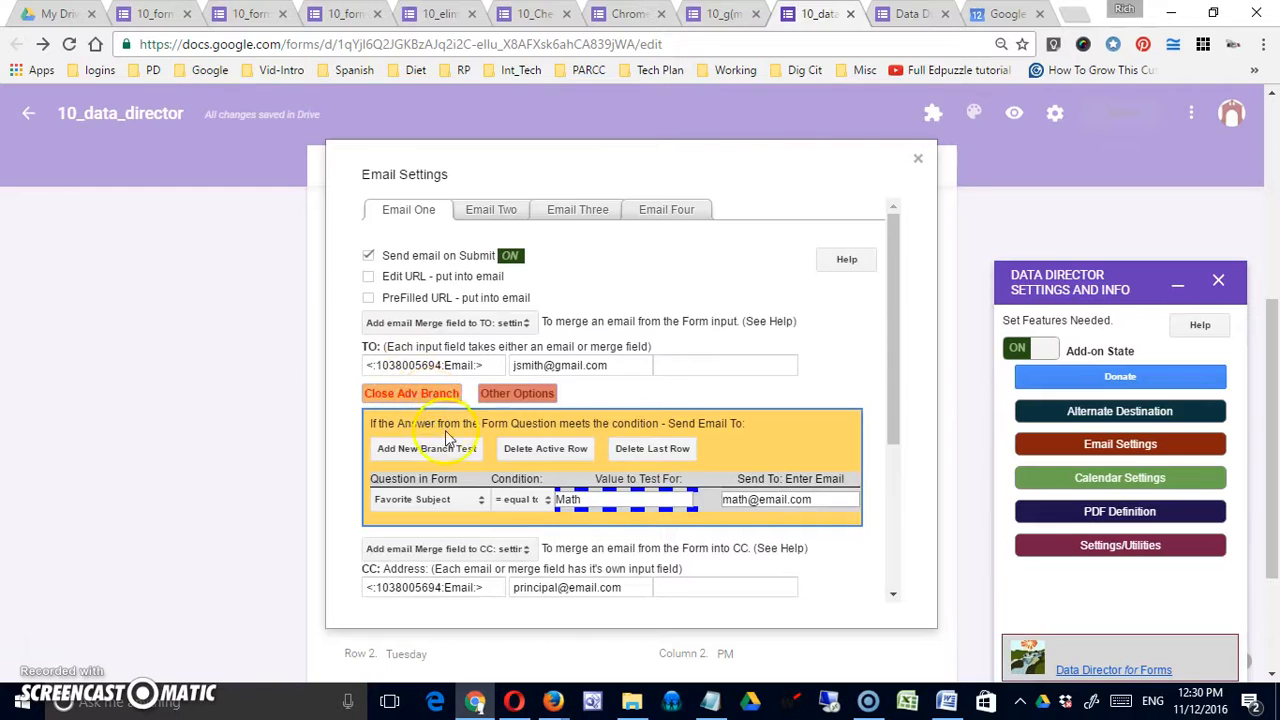
scroll(415, 410, "down", 3)
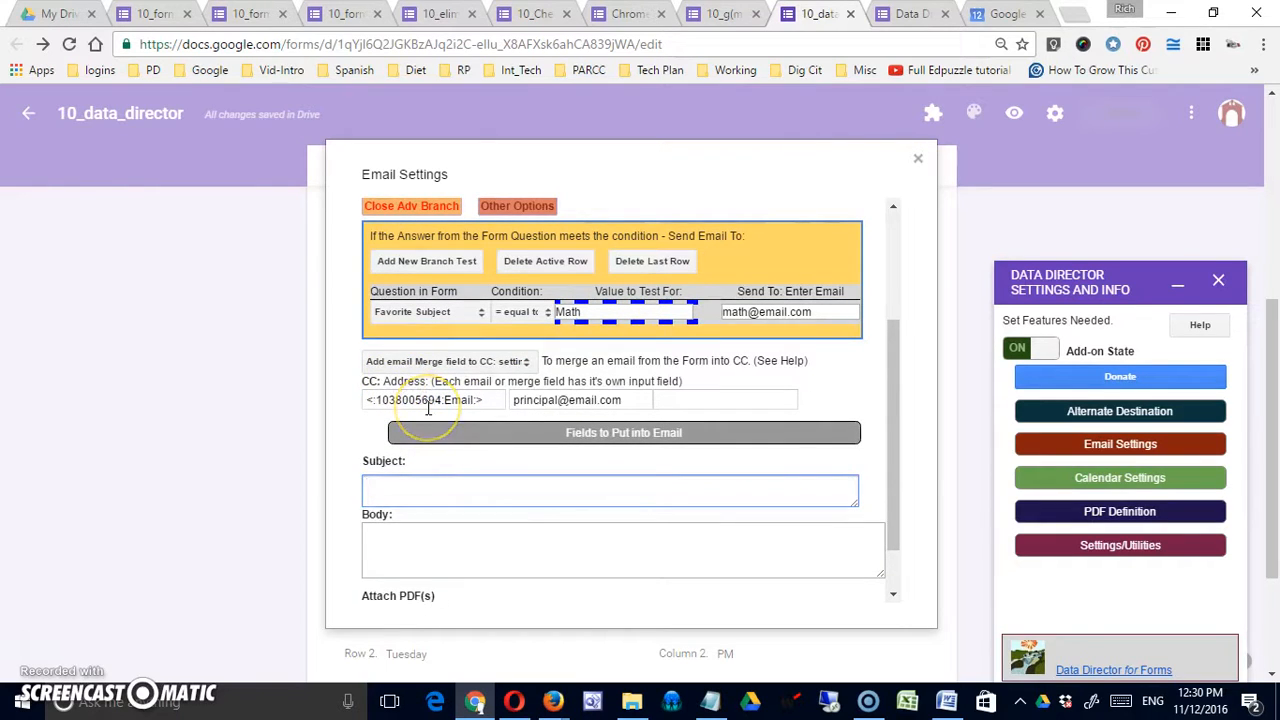
scroll(500, 465, "down", 1)
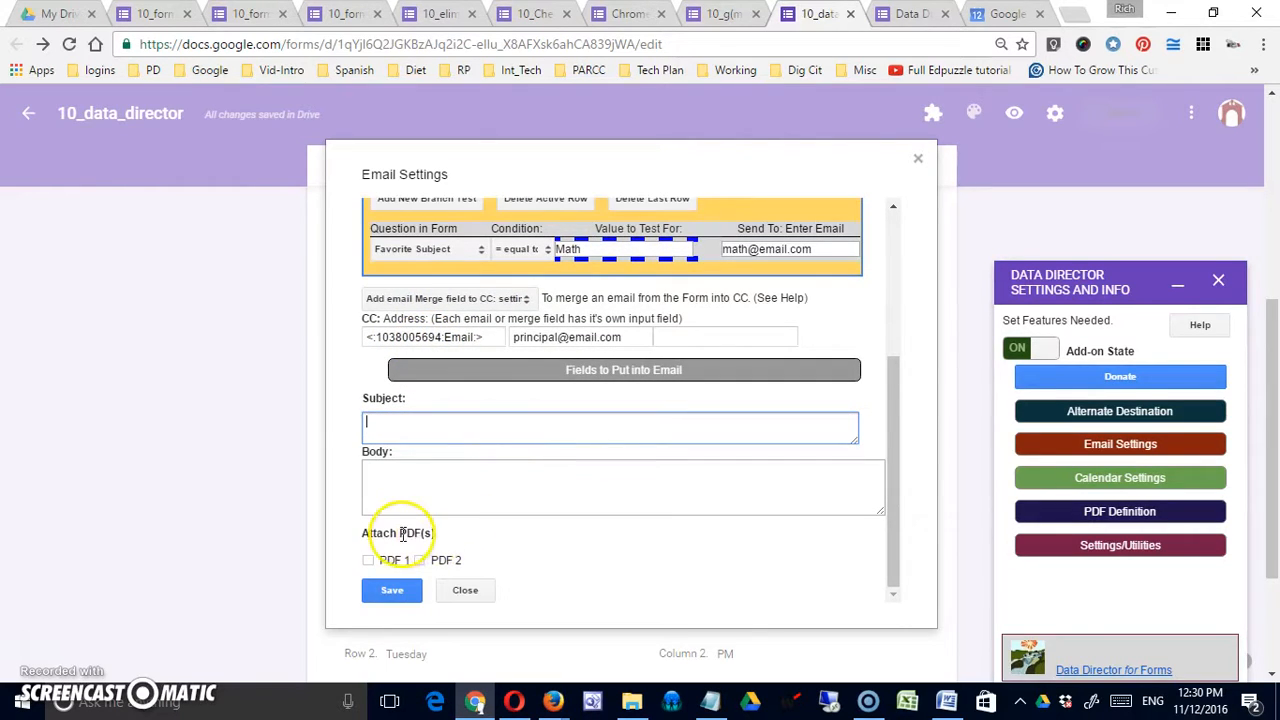
left_click(368, 560)
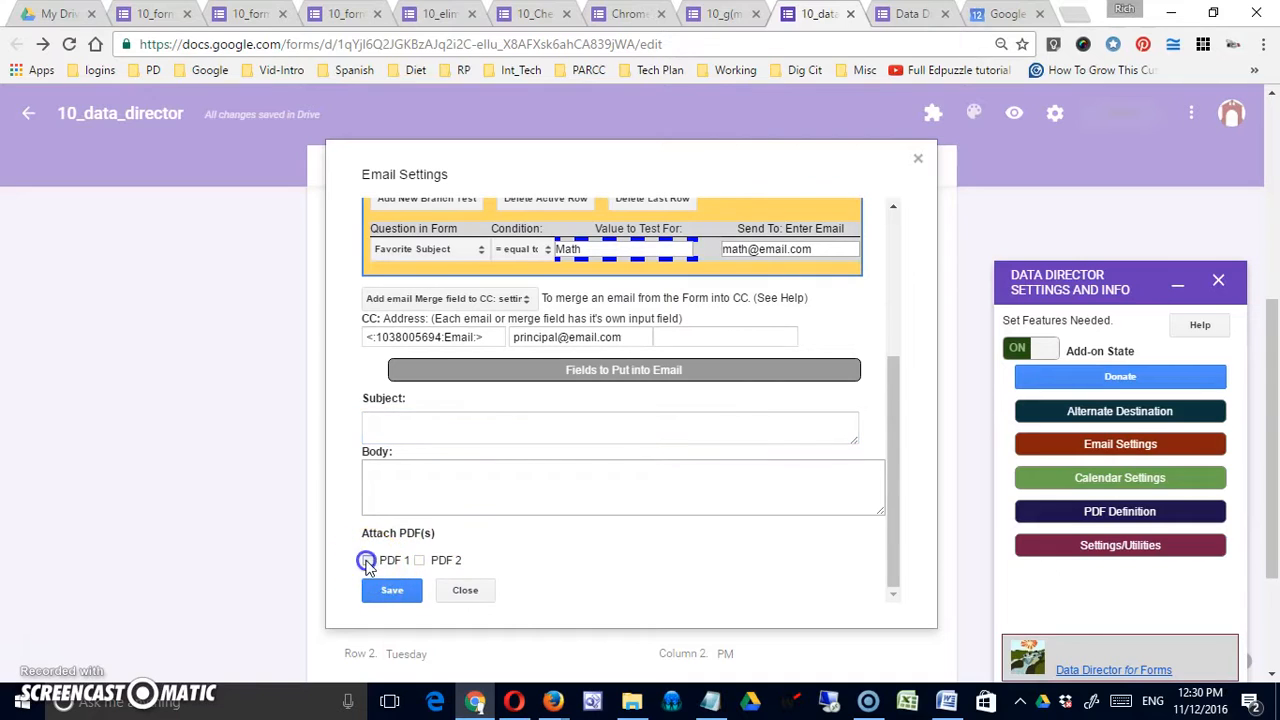
left_click(419, 560)
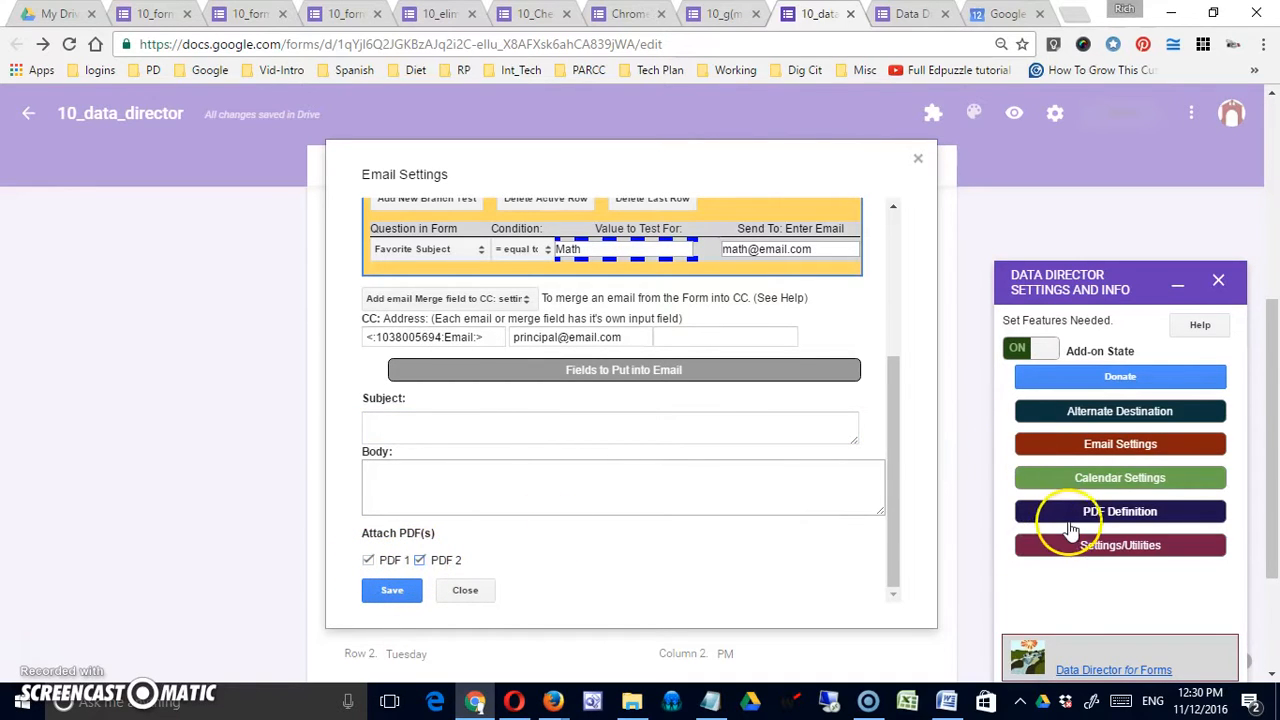
left_click(420, 561)
left_click(438, 419)
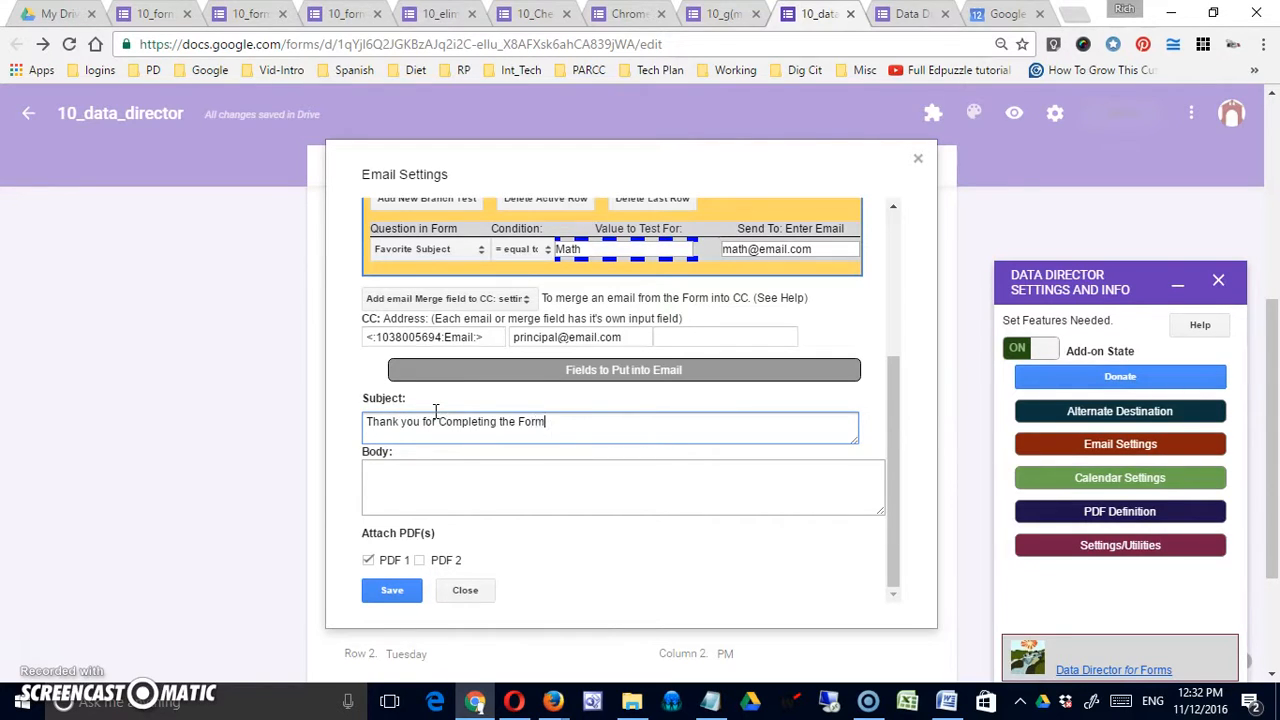
Step: Show the fields available for the email and insert the First Name field twice after the subject text
left_click(430, 500)
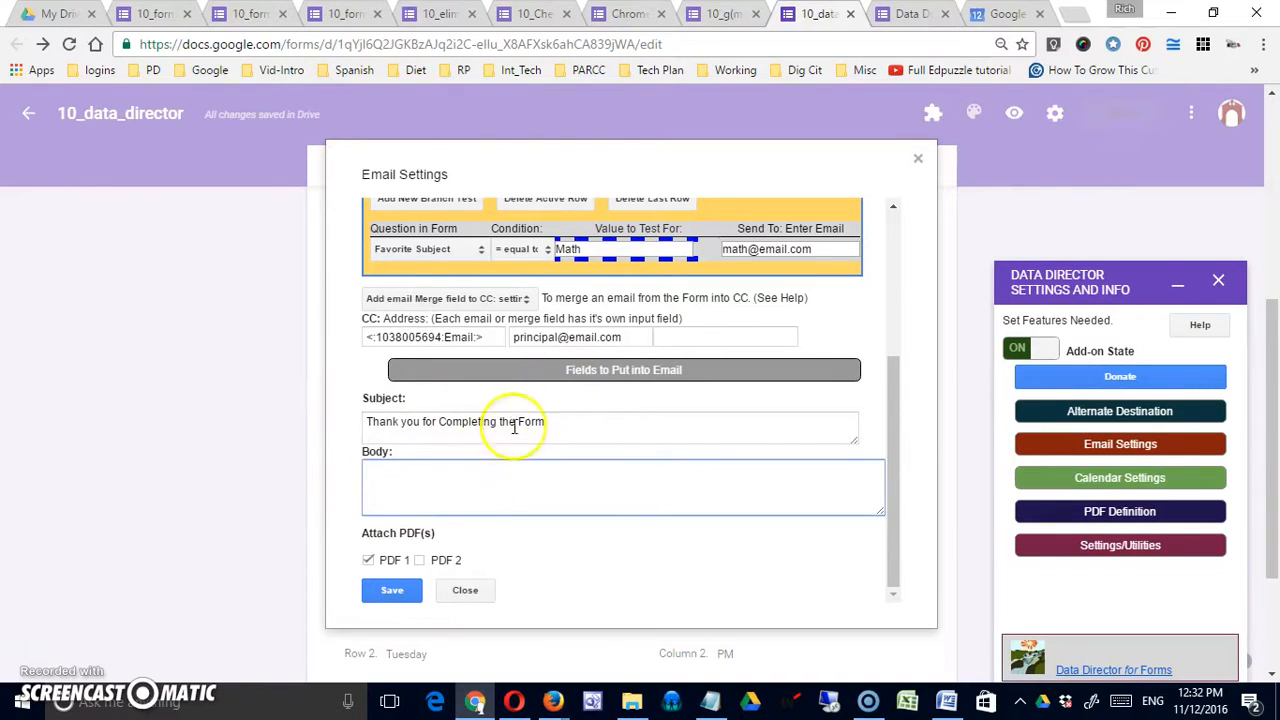
left_click(588, 372)
mouse_move(490, 413)
left_mouse_down()
mouse_move(491, 438)
mouse_move(490, 408)
left_mouse_up()
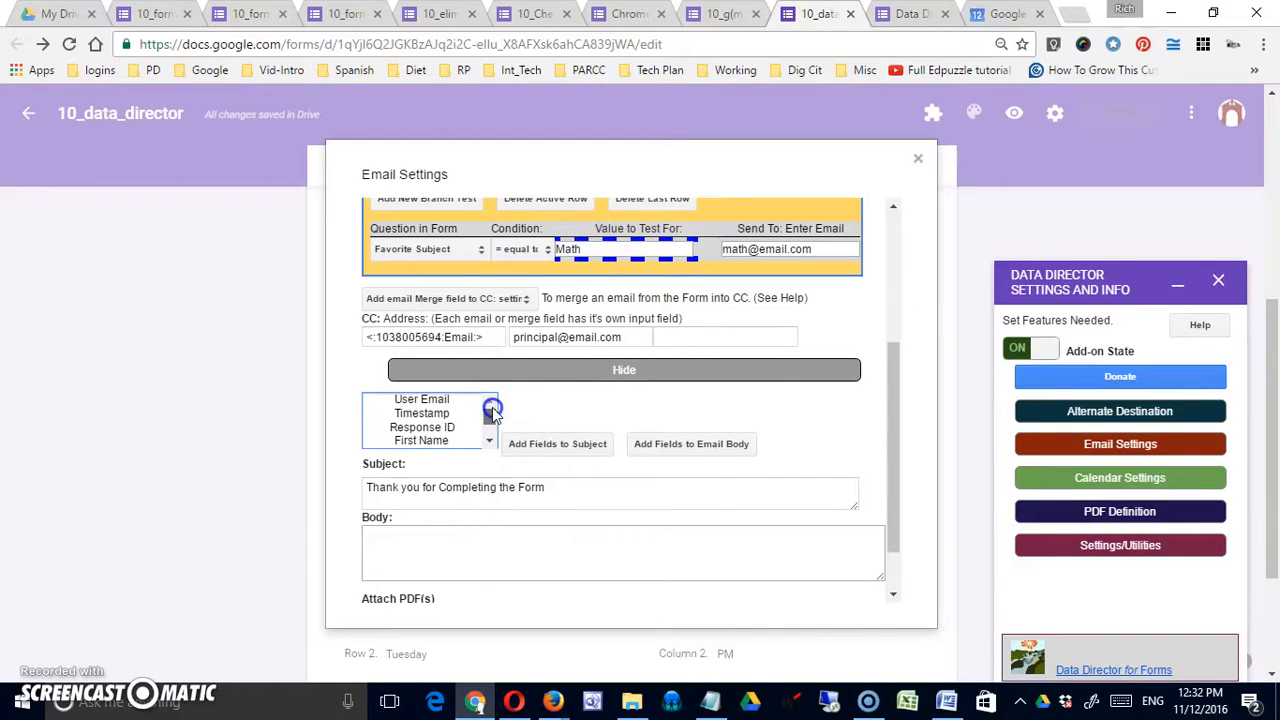
left_click(438, 537)
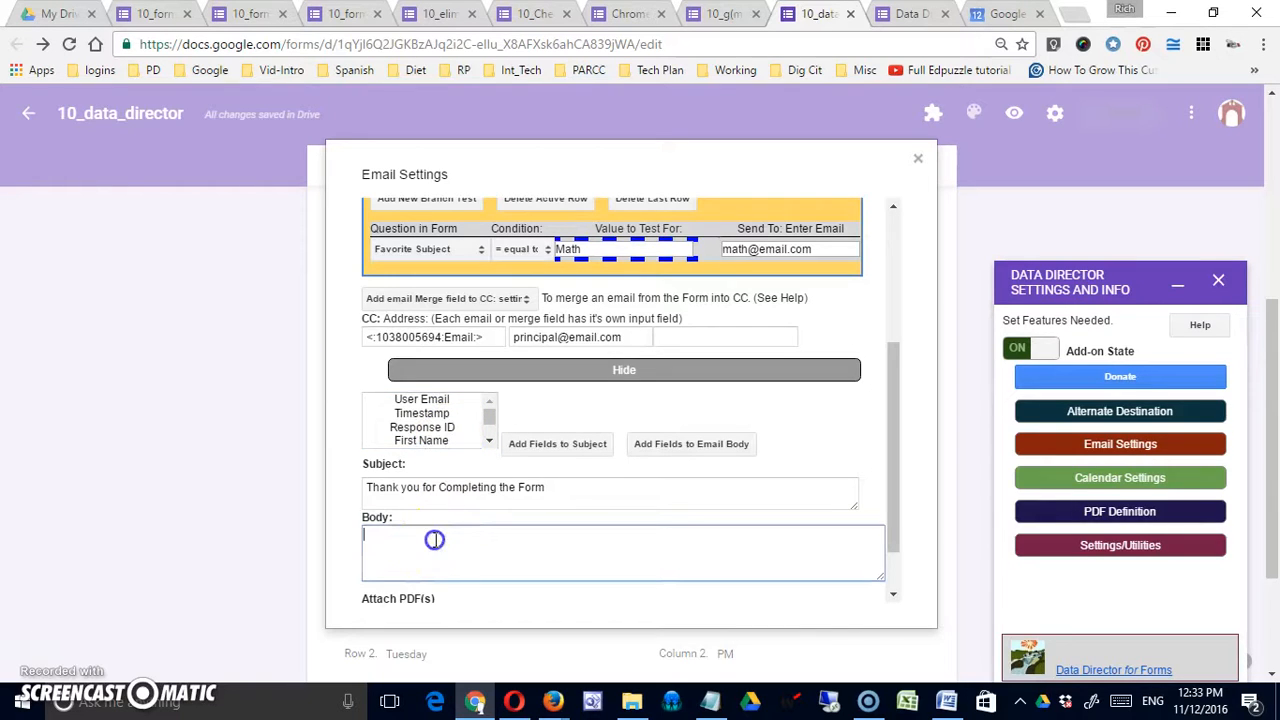
left_click(445, 440)
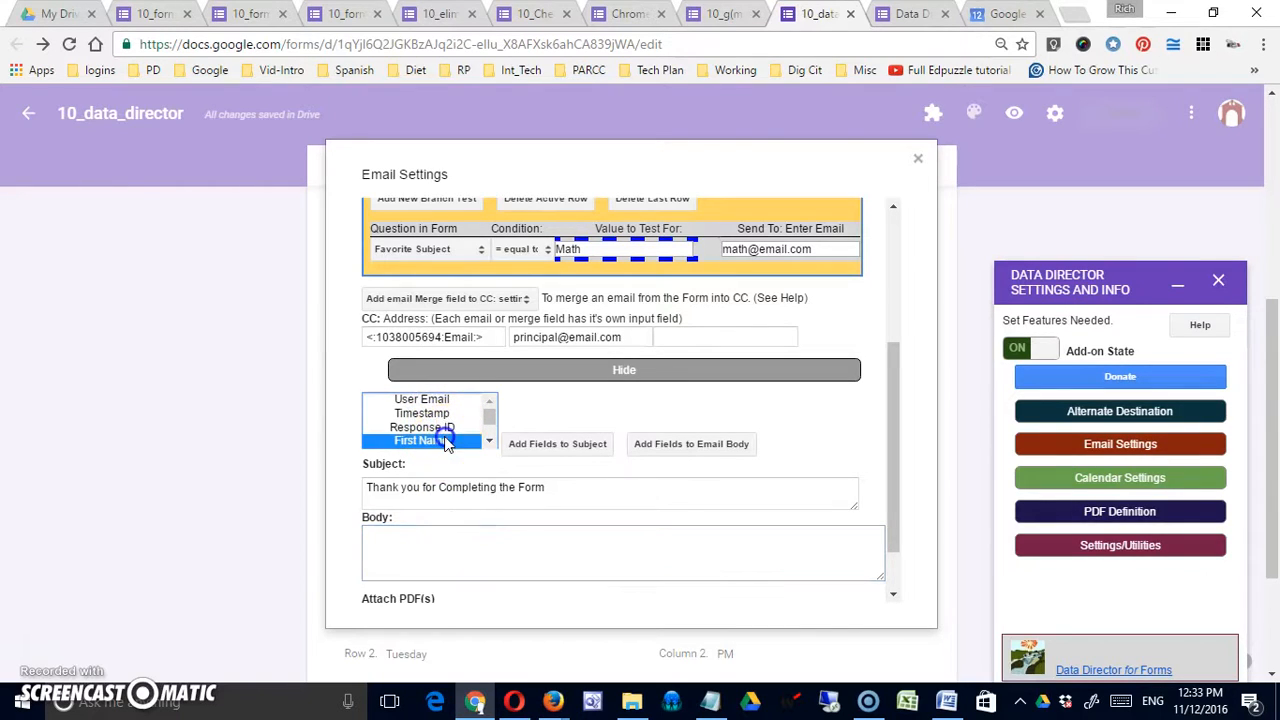
left_click(548, 446)
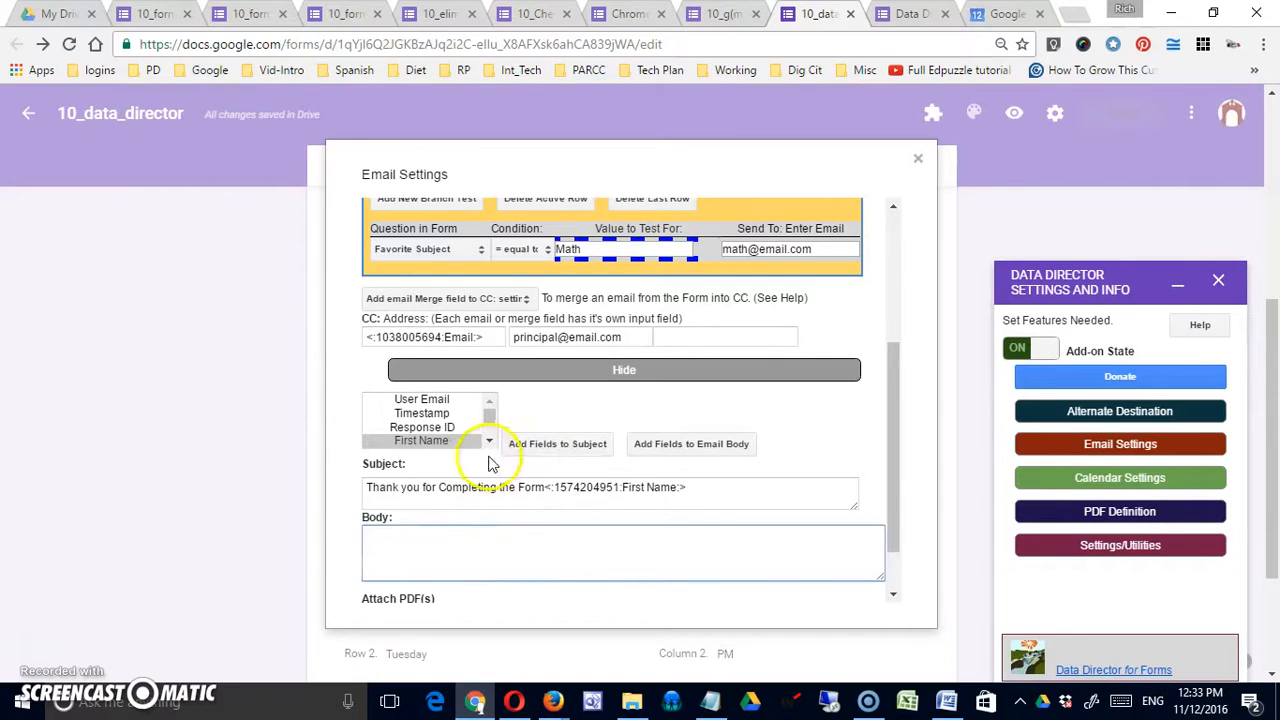
left_click(548, 446)
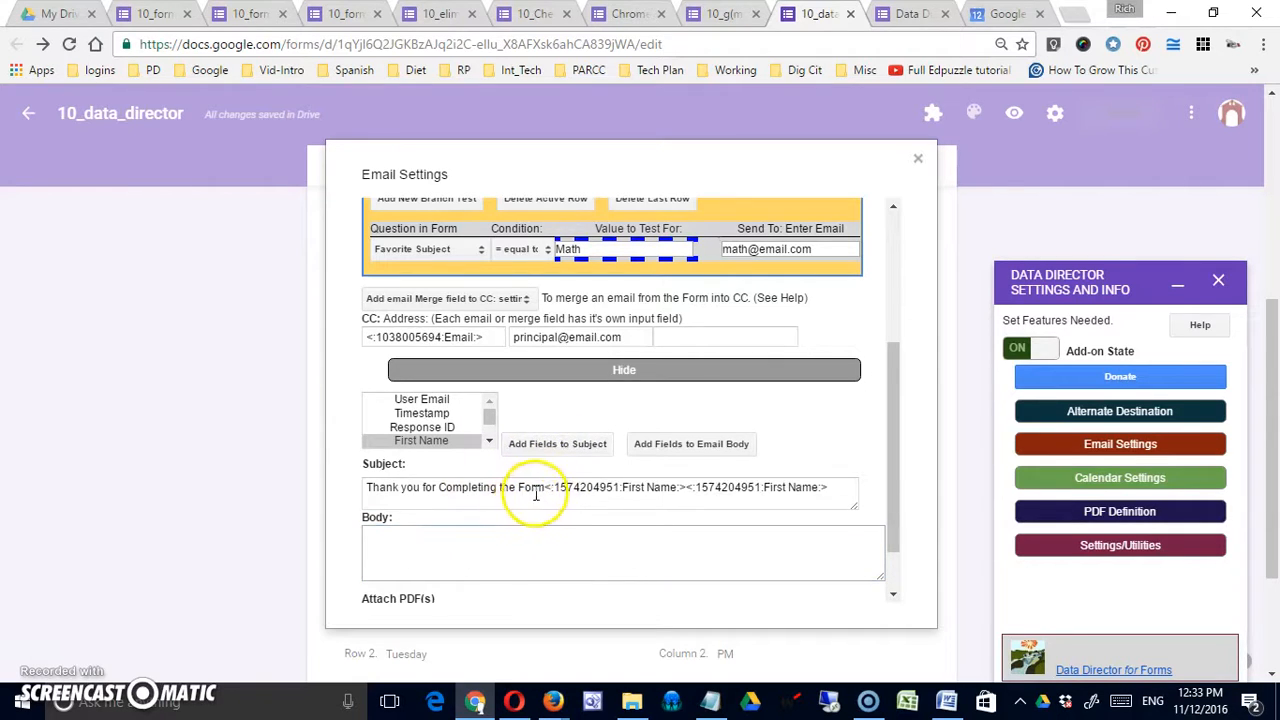
Step: Move the inserted First Name fields from the subject into the email body
left_click_drag(544, 488, 857, 493)
key("ctrl+c")
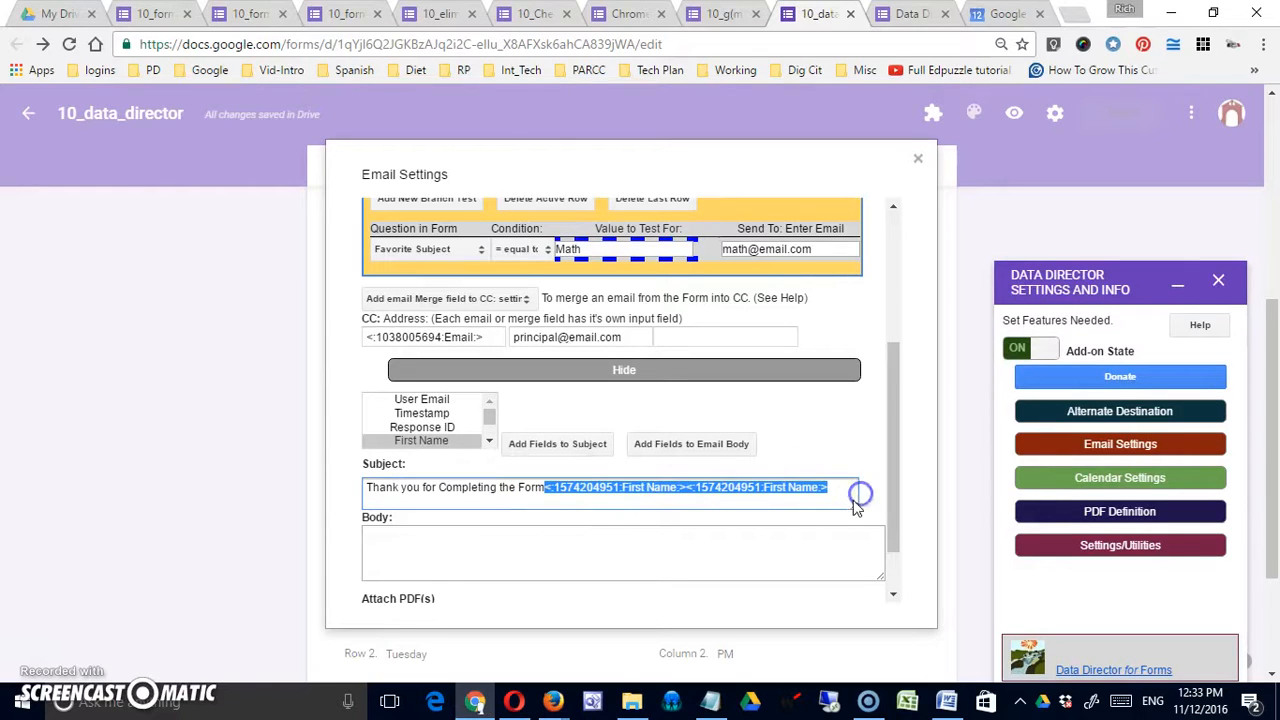
key("BackSpace")
left_click(467, 555)
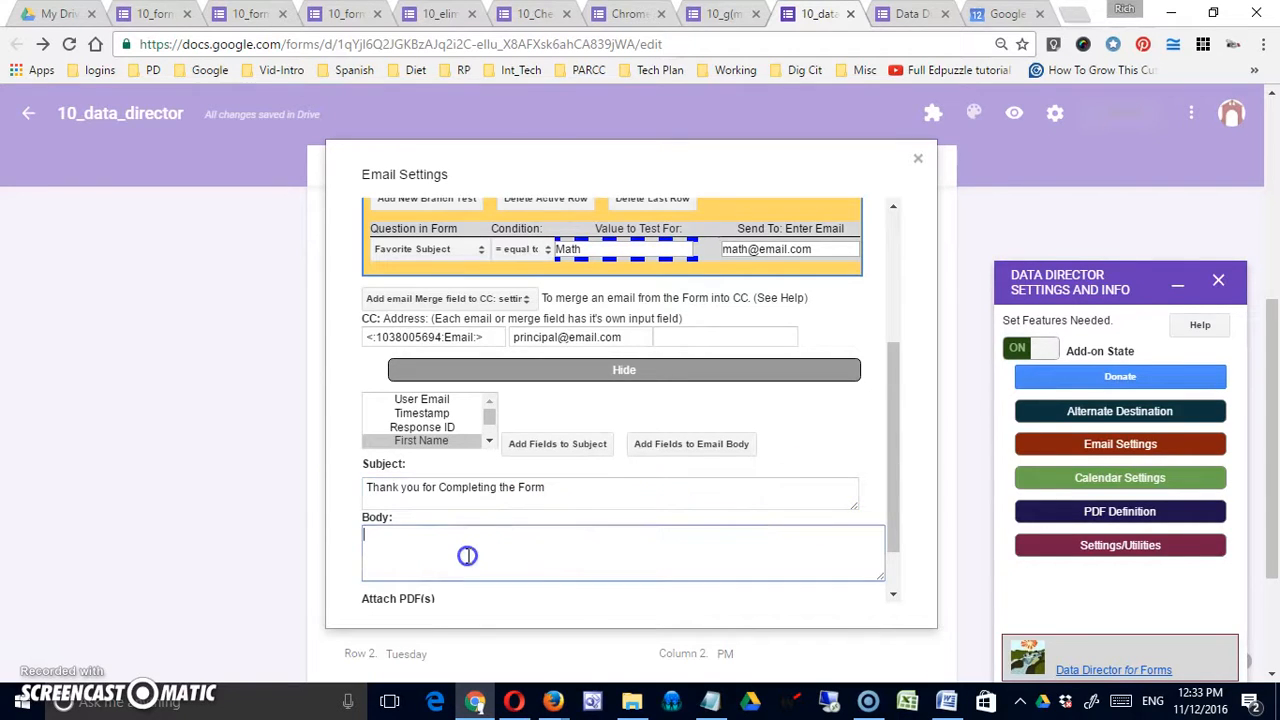
key("ctrl+v")
Step: Delete the duplicate First Name field from the body, and complete it with a comma, the line "Thank you." and the teacher's name as signature
left_click(511, 549)
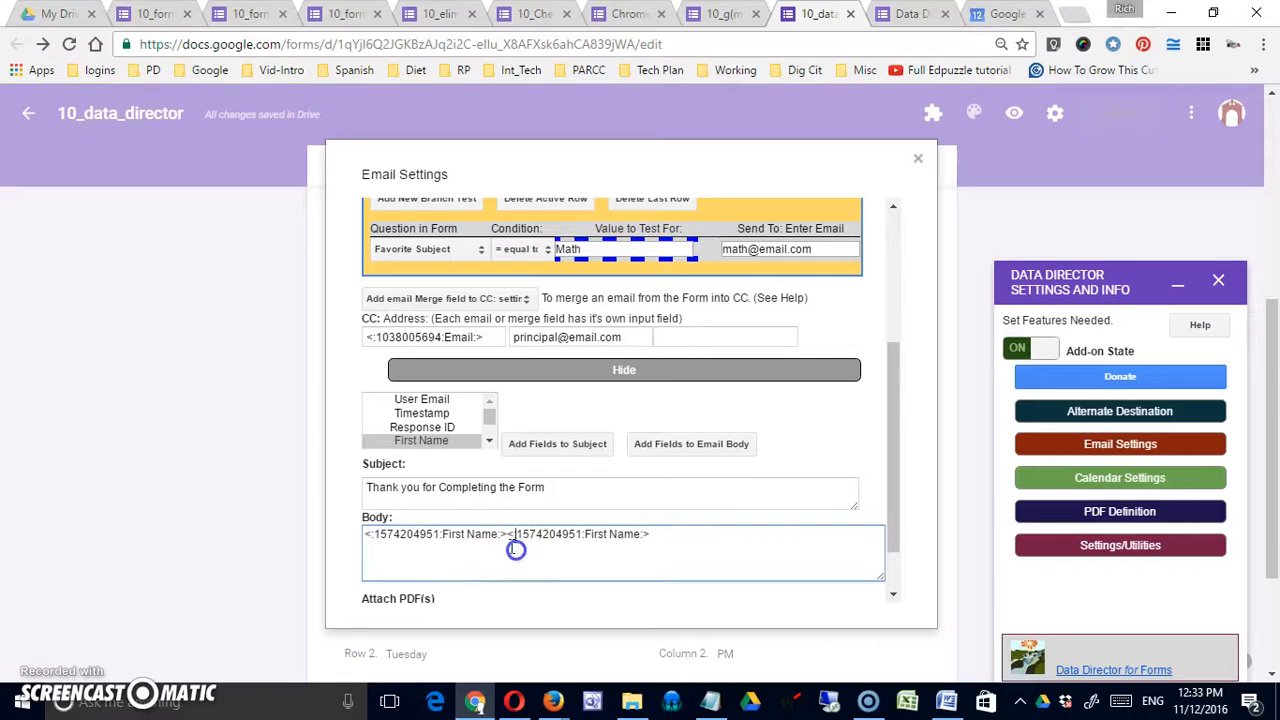
scroll(591, 557, "down", 2)
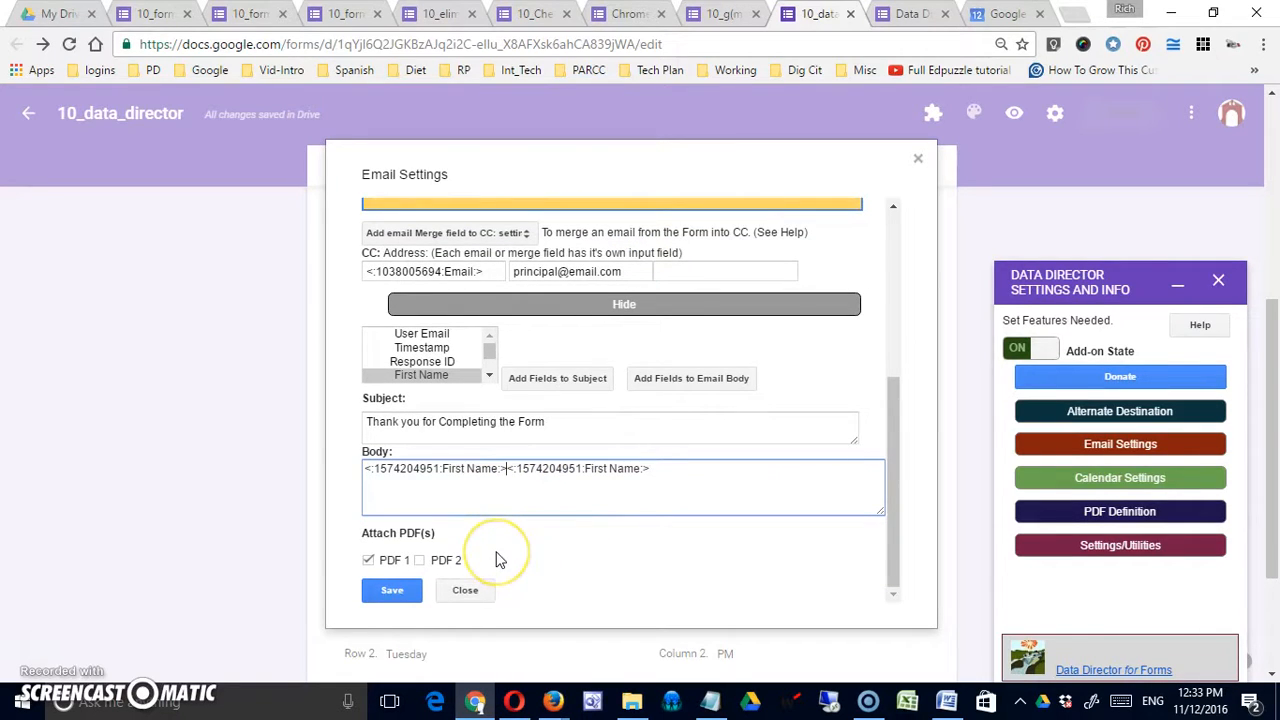
left_click(594, 491, "shift")
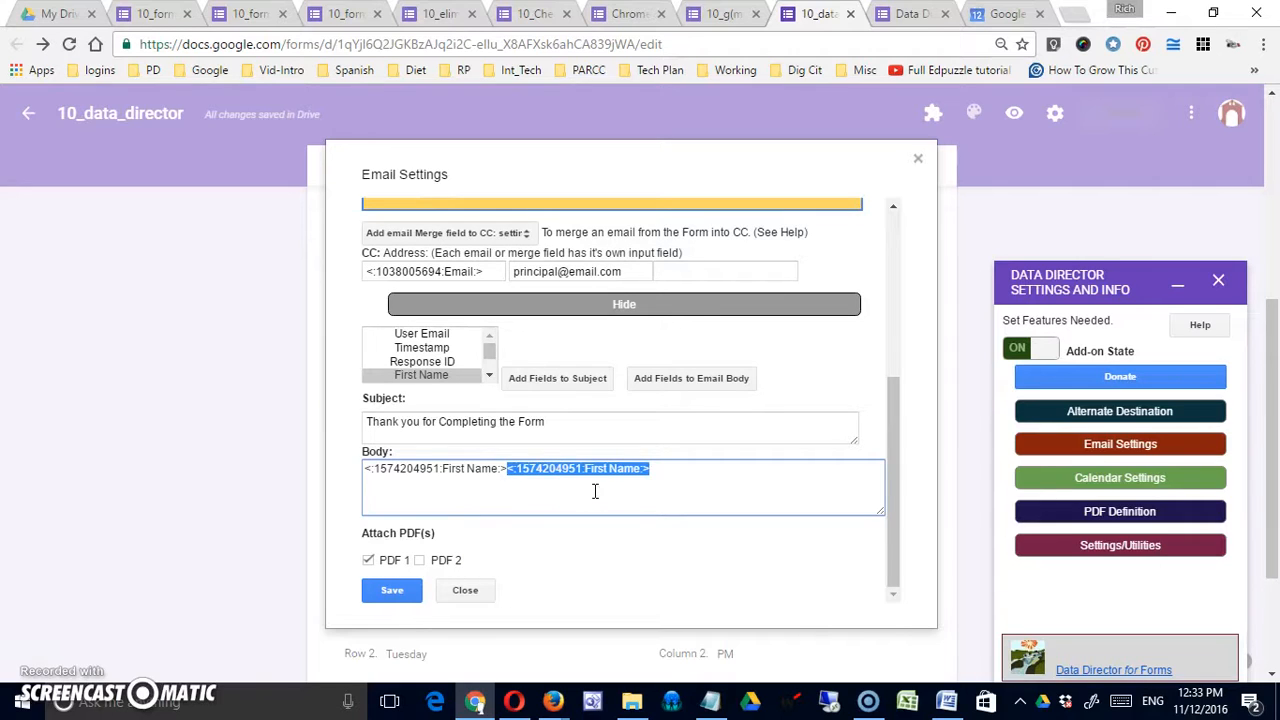
key("BackSpace")
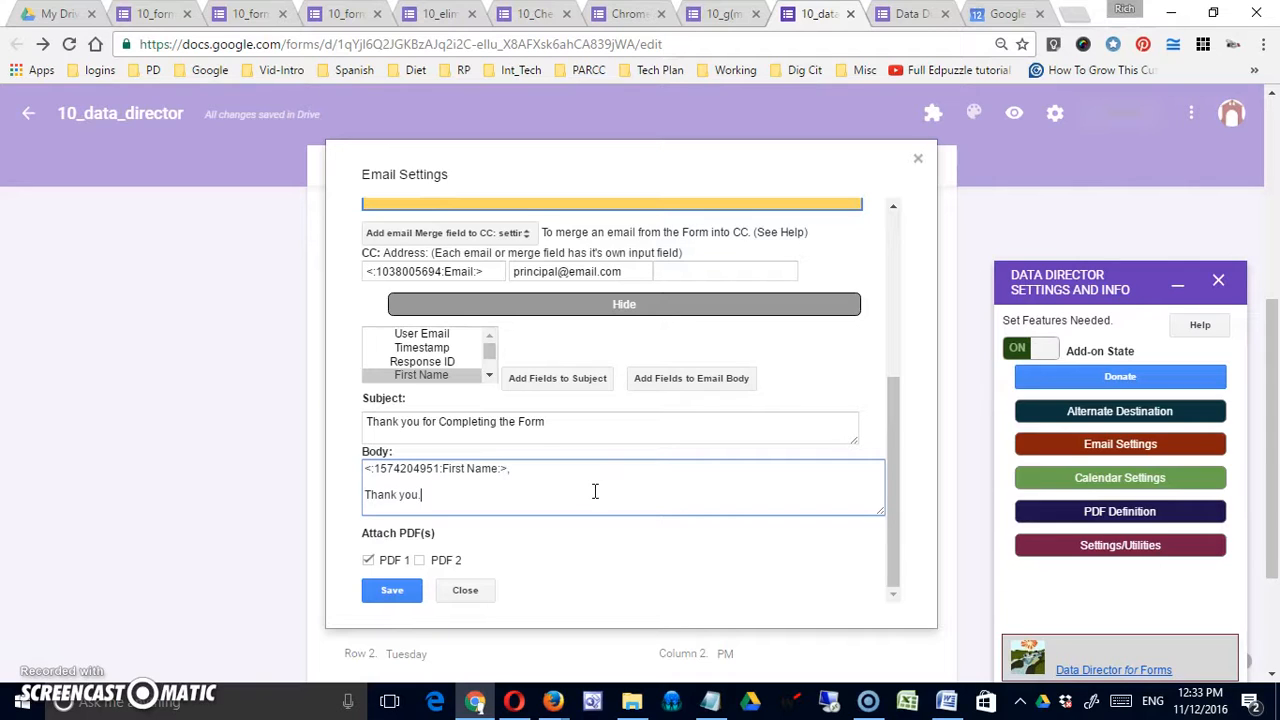
left_click(594, 491)
key("Return")
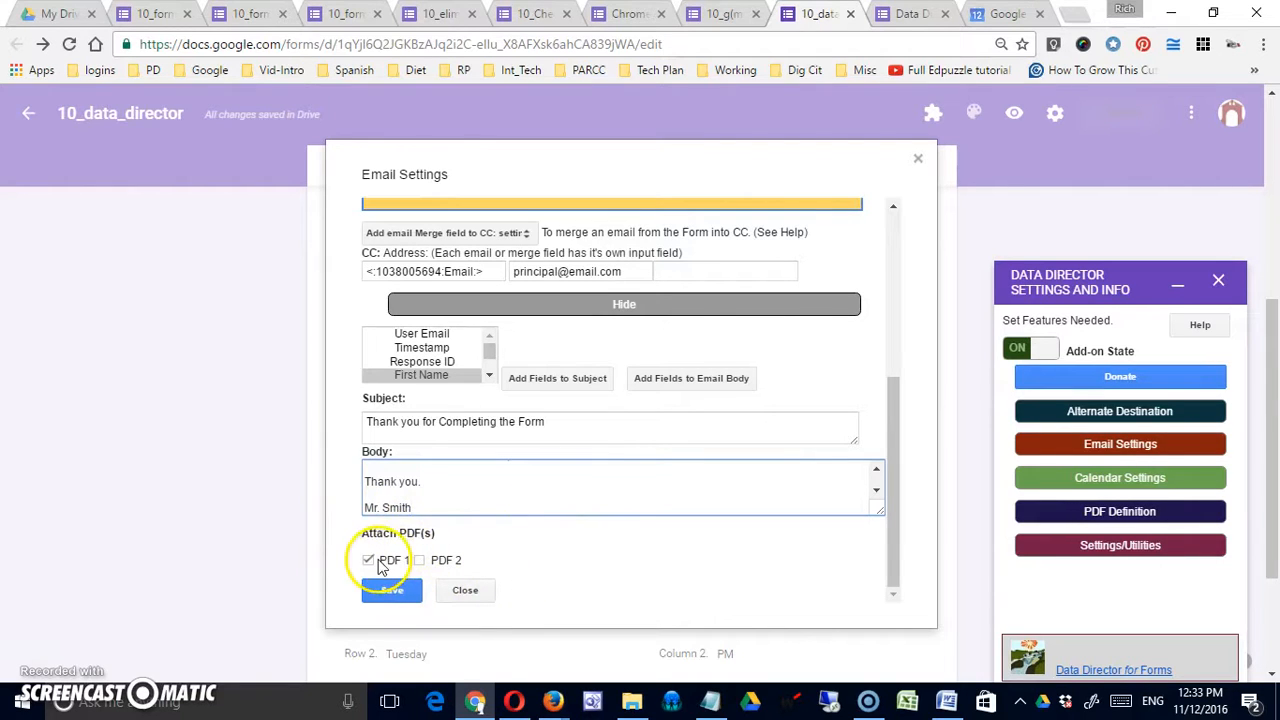
Step: Review the completed Email One setup and save its settings
scroll(500, 563, "up", 2)
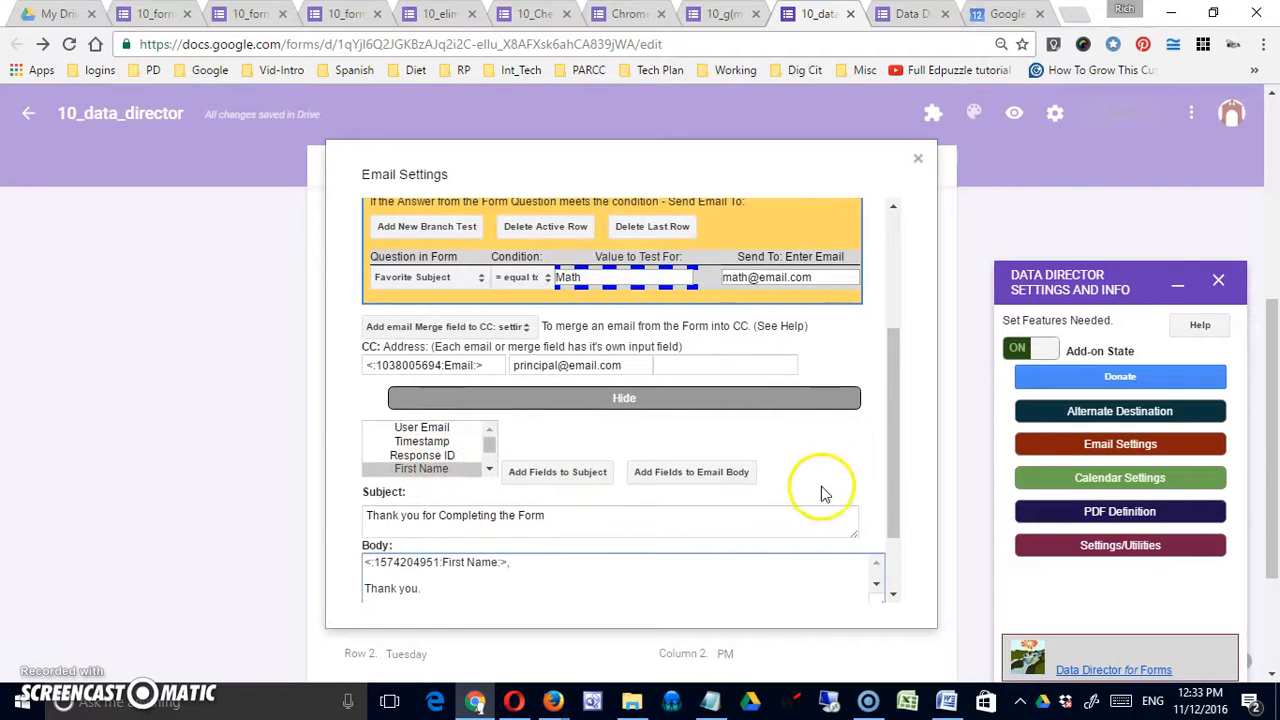
left_click_drag(893, 466, 895, 552)
left_click(398, 594)
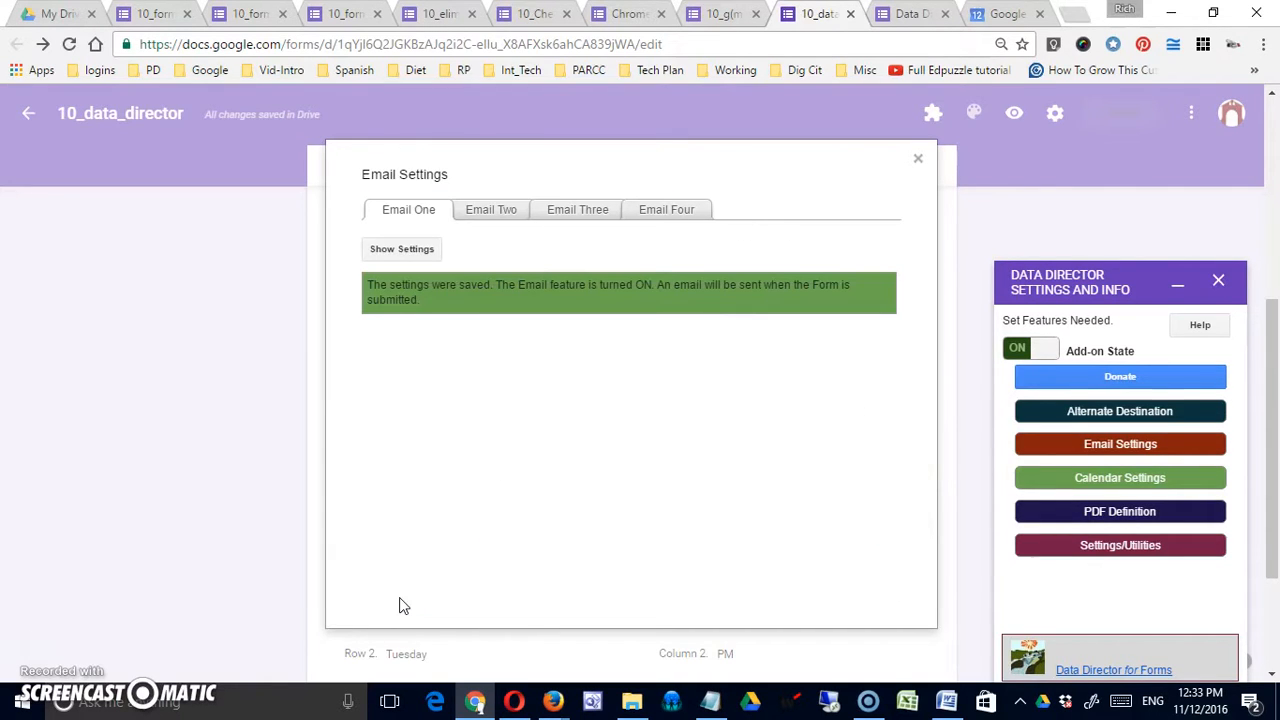
Step: Review the saved Email One settings, compare them with the Email Two setup, and close the email settings
left_click(402, 249)
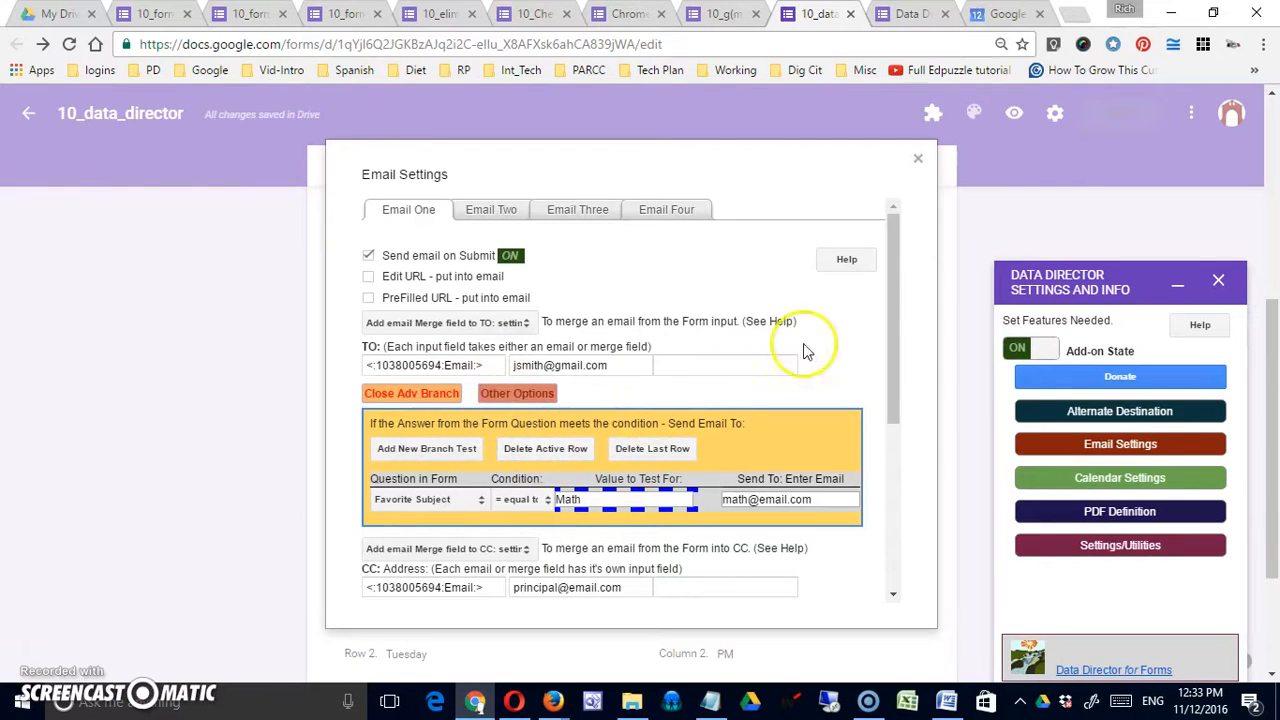
scroll(690, 450, "down", 3)
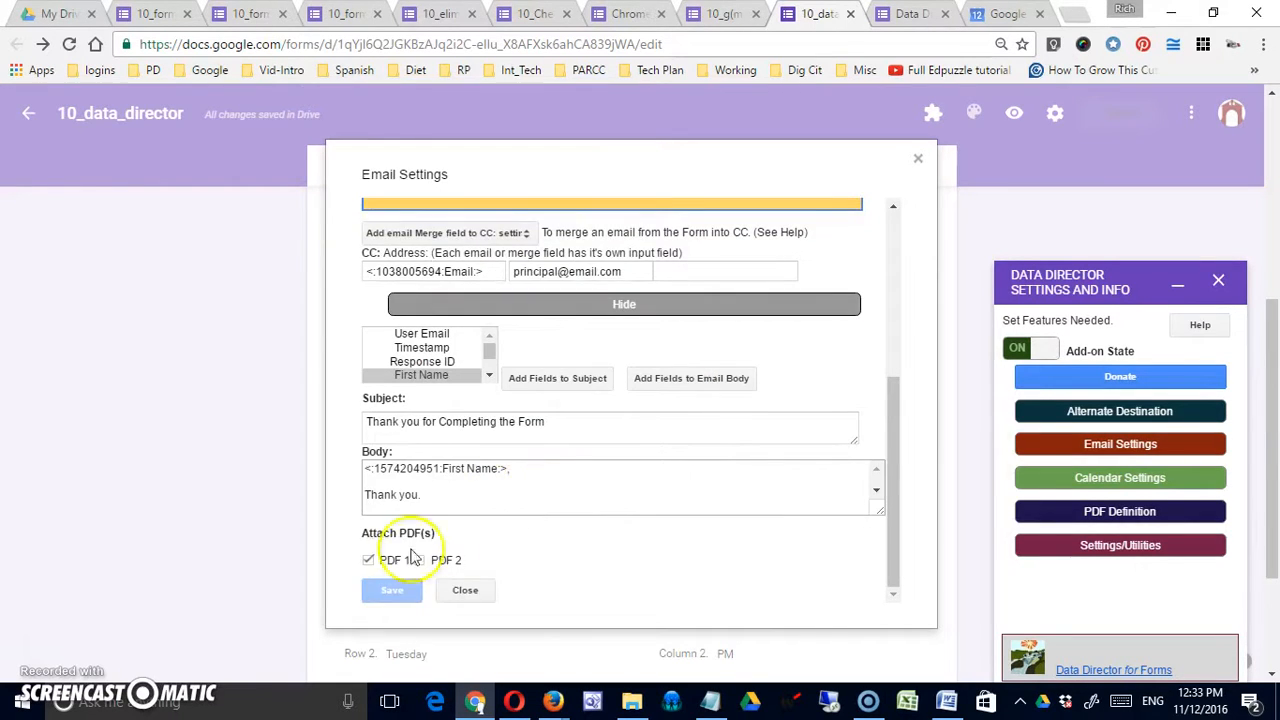
scroll(622, 435, "up", 3)
left_click(491, 209)
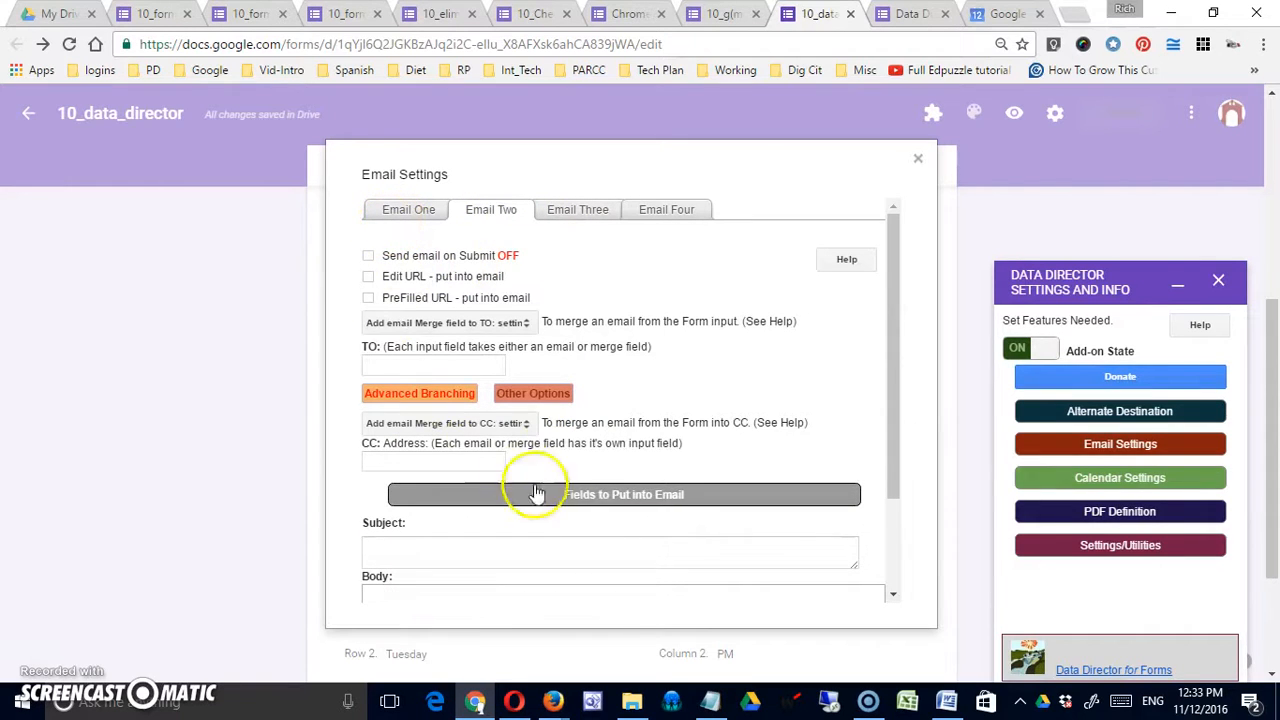
left_click(408, 214)
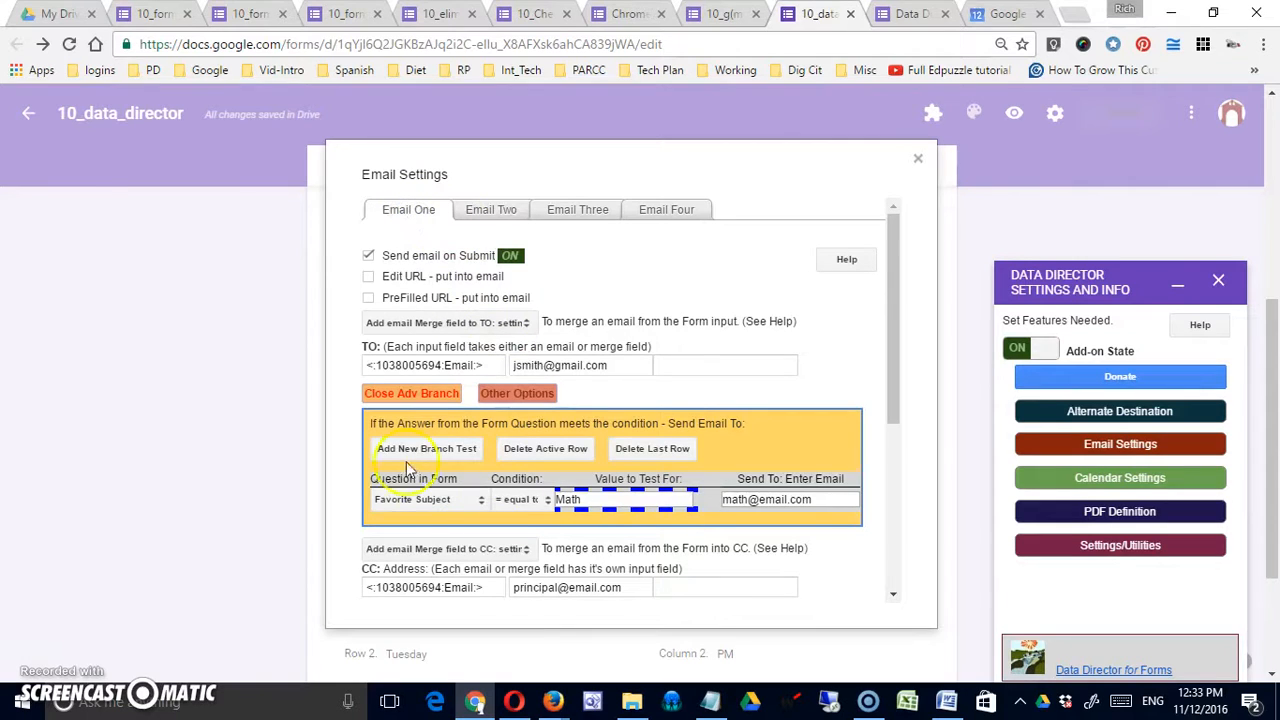
left_click(491, 210)
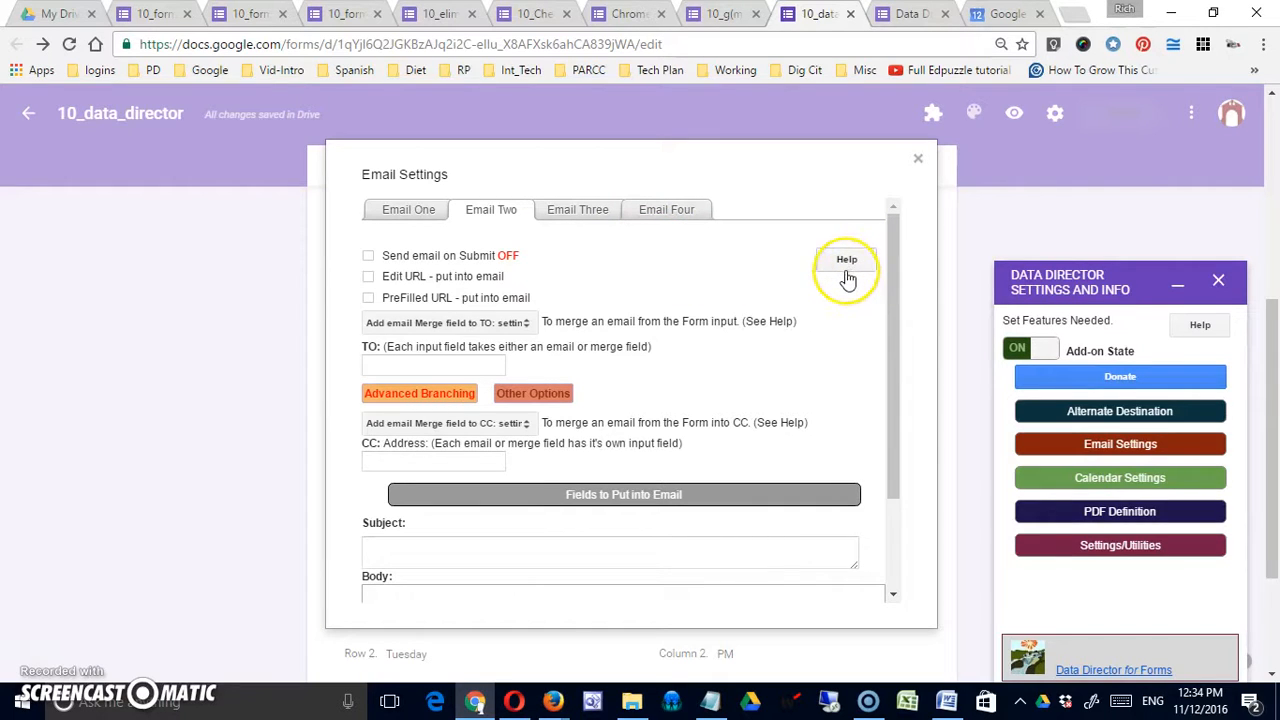
left_click(918, 160)
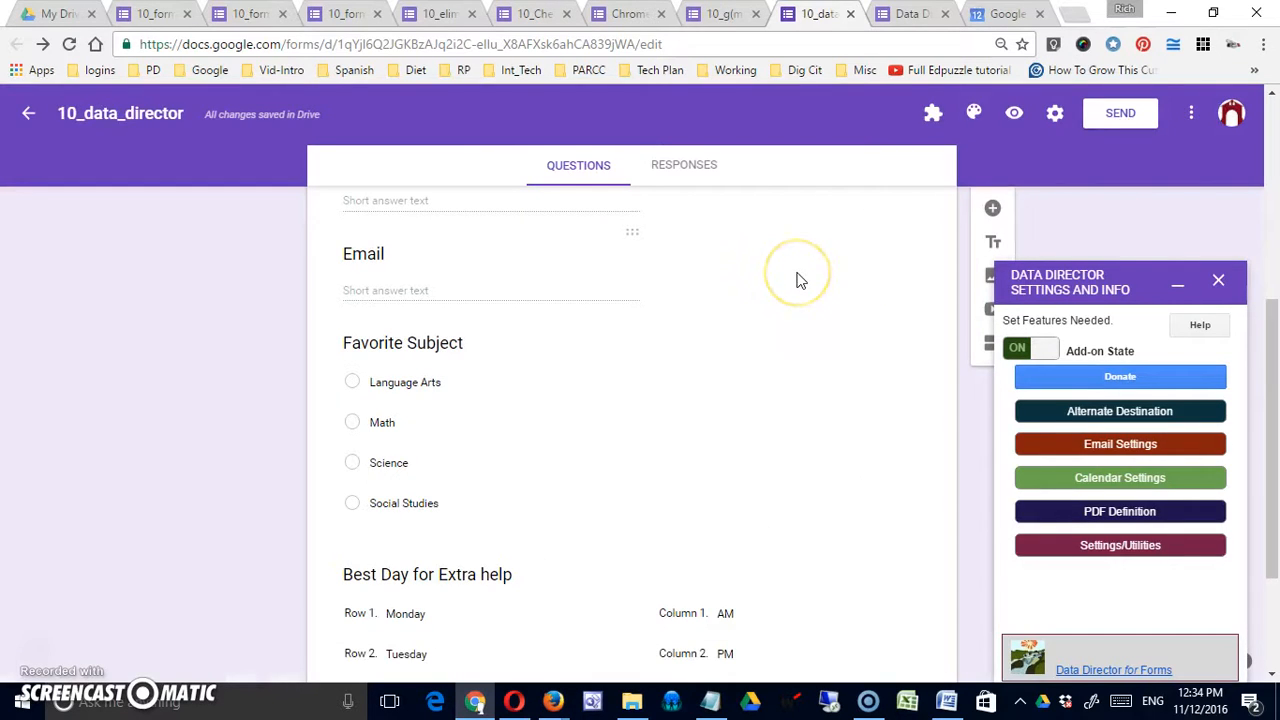